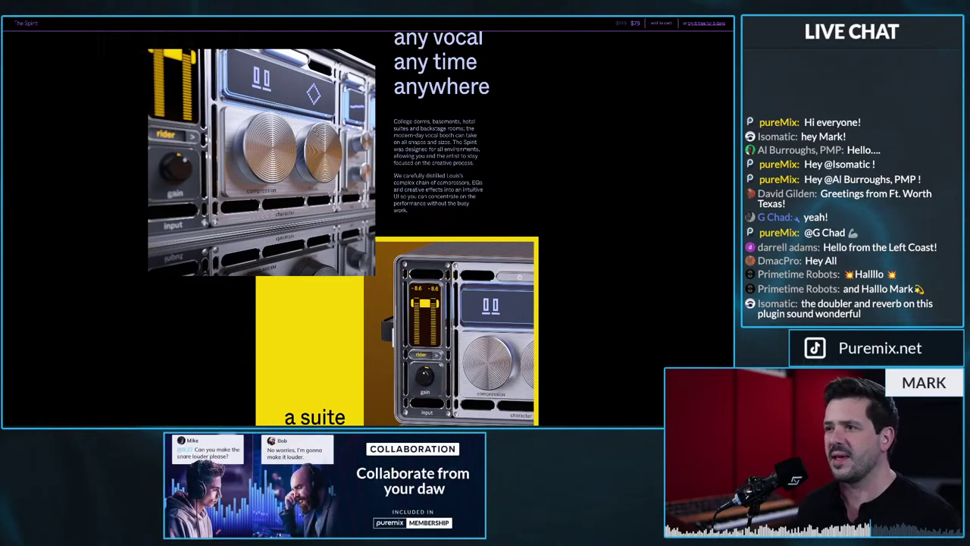
Look through The Spirit product page, from the feature descriptions down to the pricing and system requirements.
scroll(343, 228, "down", 2)
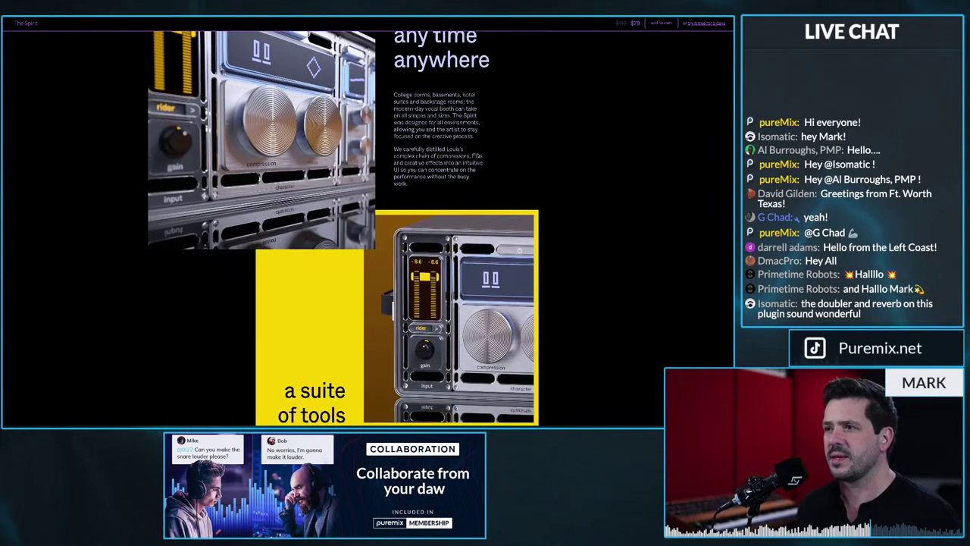
scroll(344, 228, "down", 3)
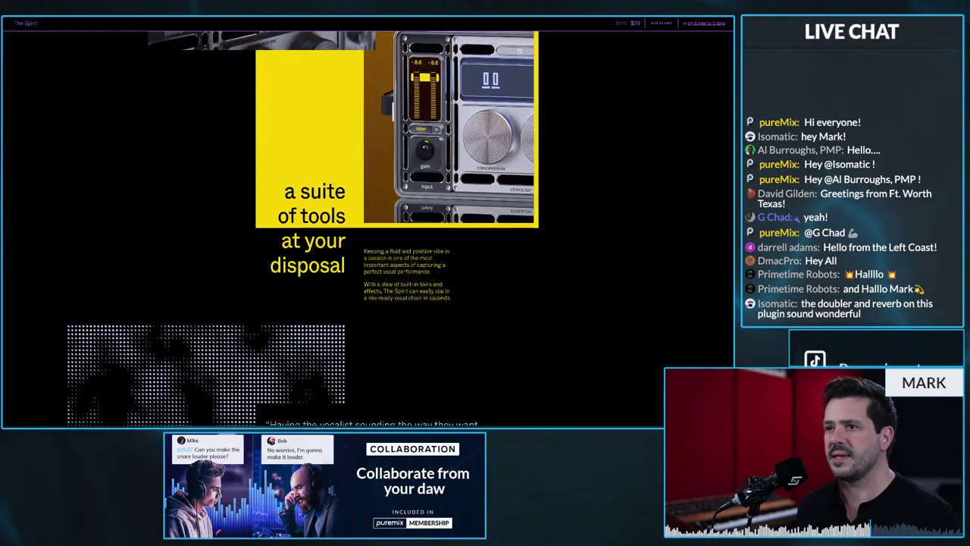
scroll(343, 228, "down", 1)
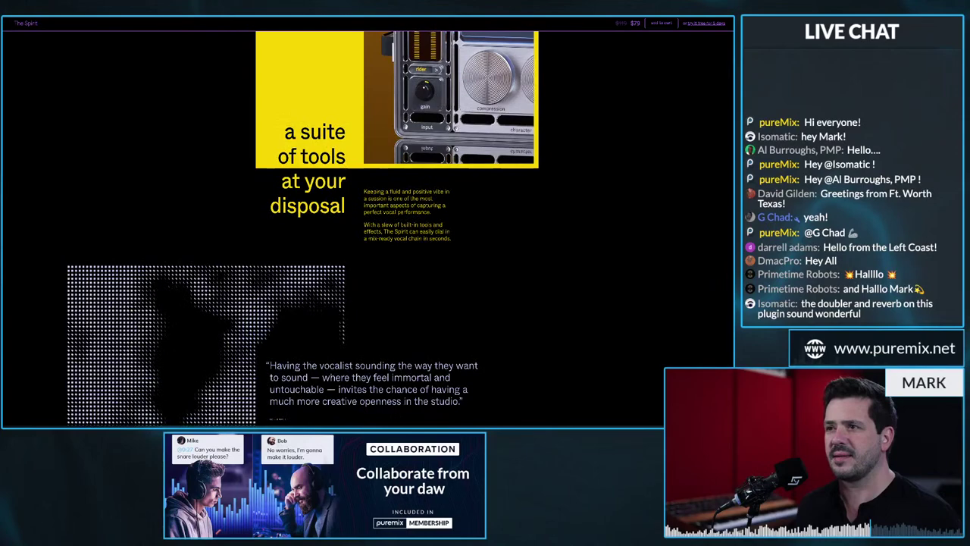
scroll(343, 228, "down", 2)
scroll(344, 228, "down", 2)
scroll(344, 228, "down", 3)
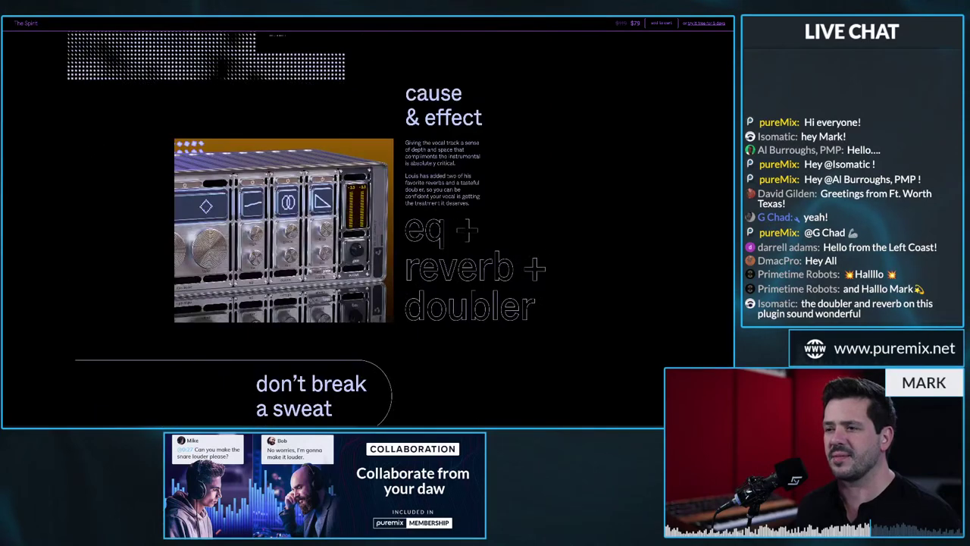
scroll(343, 228, "down", 2)
scroll(343, 228, "down", 8)
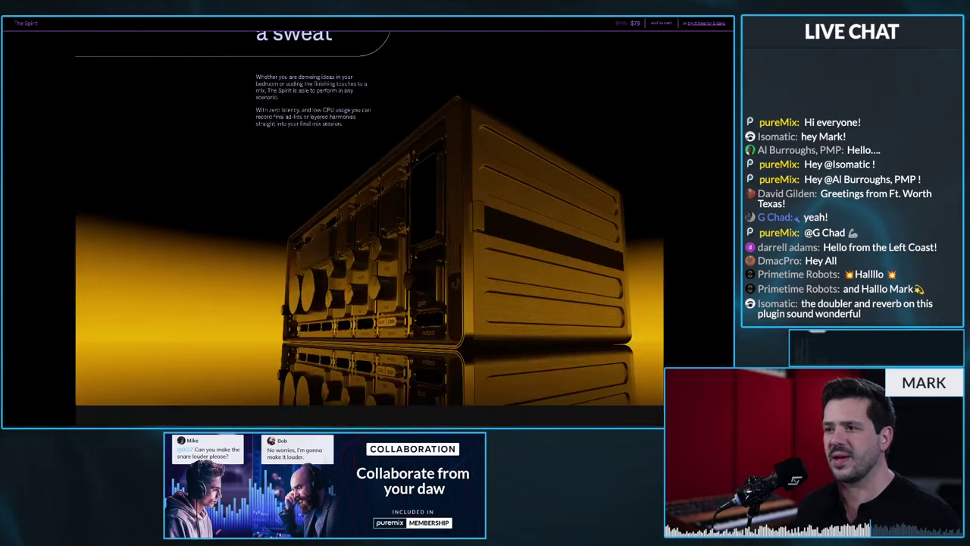
scroll(369, 228, "down", 3)
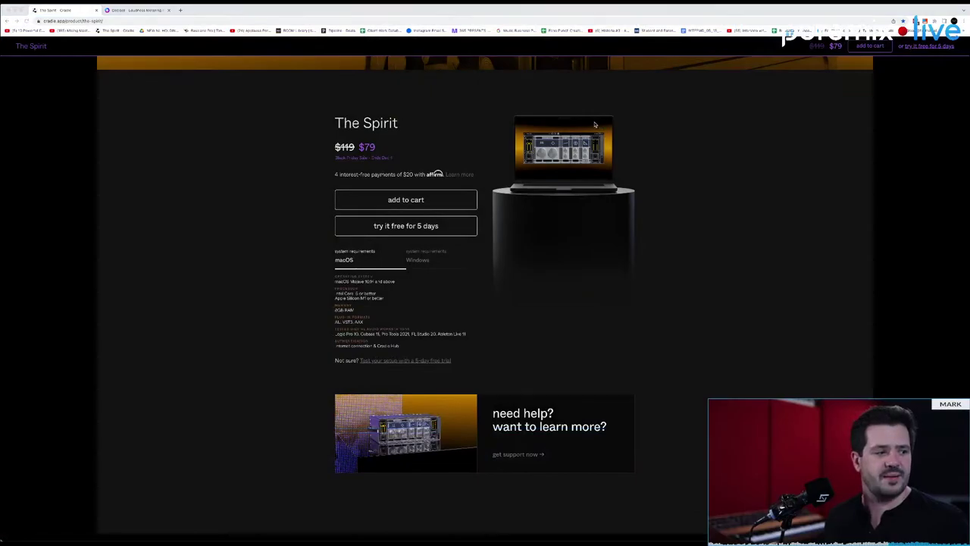
Switch to the Pro Tools session and open the rider's speed, amount and floor settings in The Spirit's input section.
key("super+Tab")
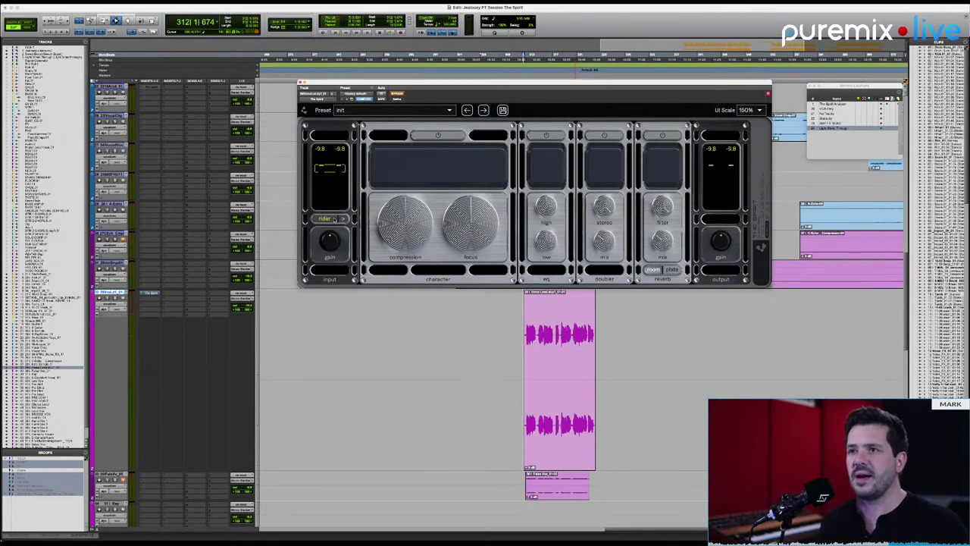
left_click(327, 219)
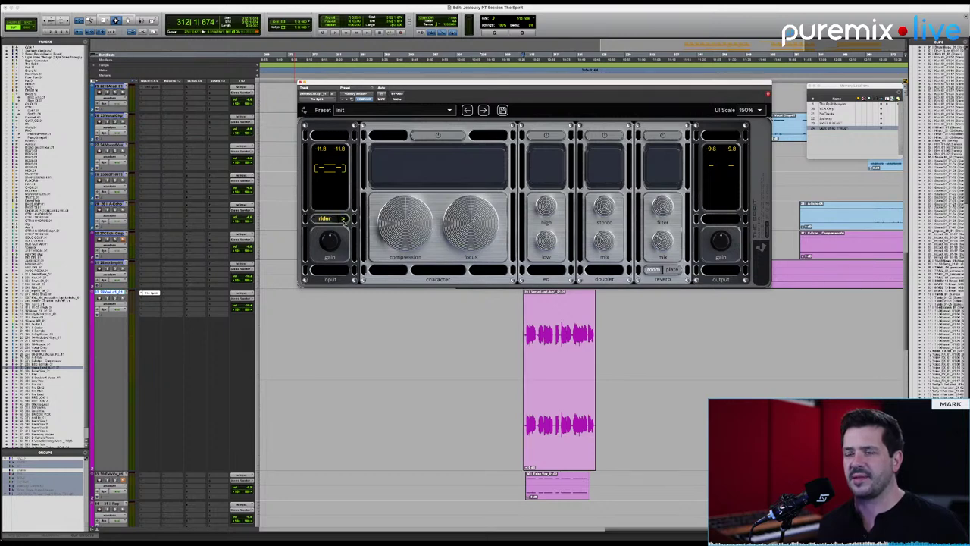
left_click(342, 220)
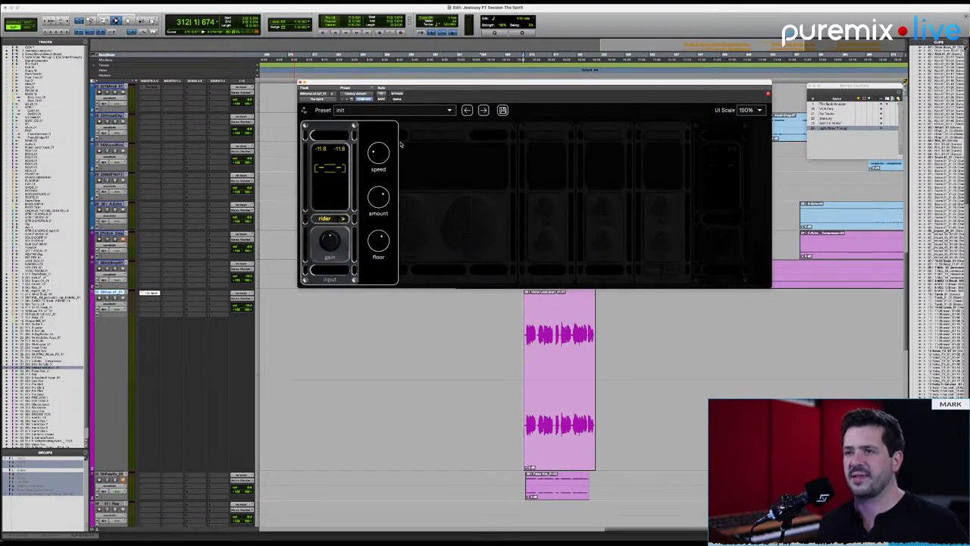
mouse_move(386, 202)
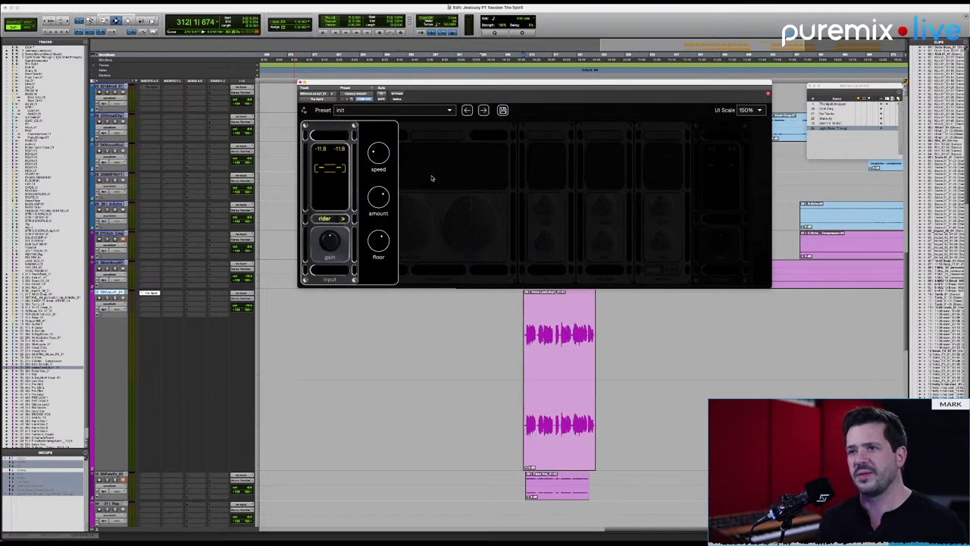
left_click(344, 219)
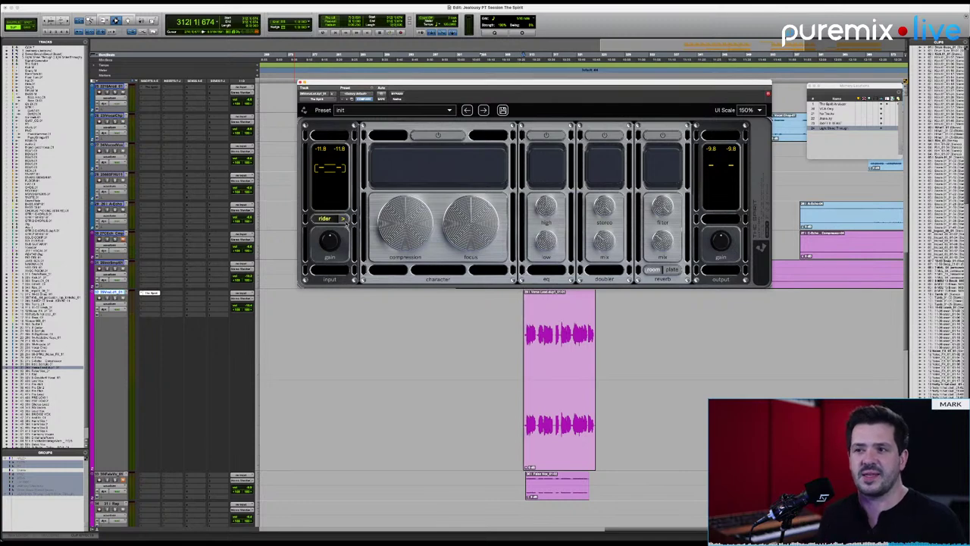
left_click(343, 219)
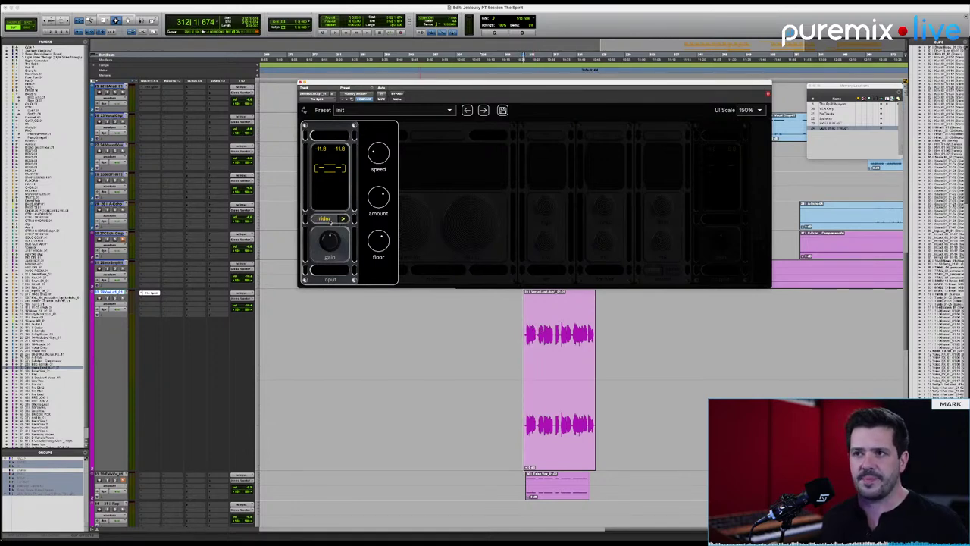
Audition the vocal with the rider off, select the clip's second phrase and play it back with the rider on.
key("space")
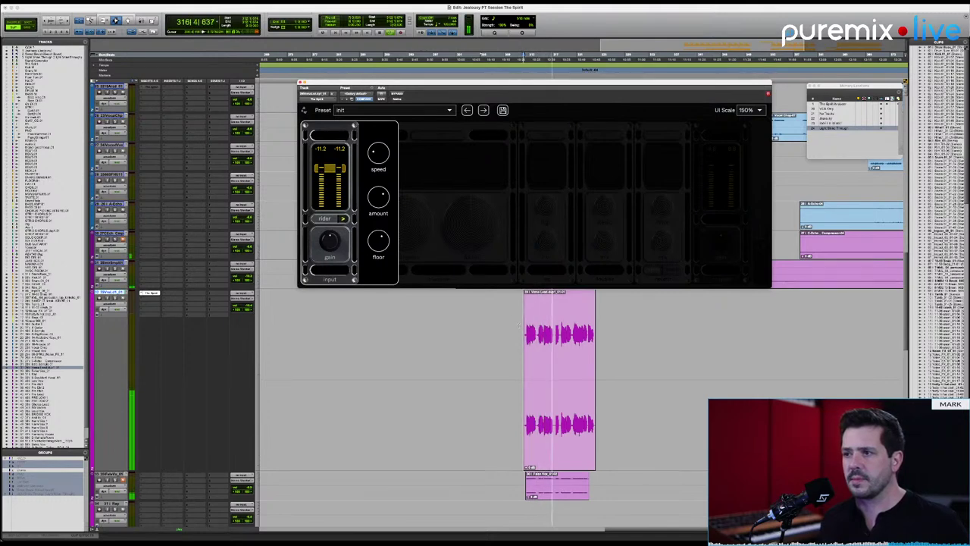
key("space")
left_click_drag(536, 327, 554, 327)
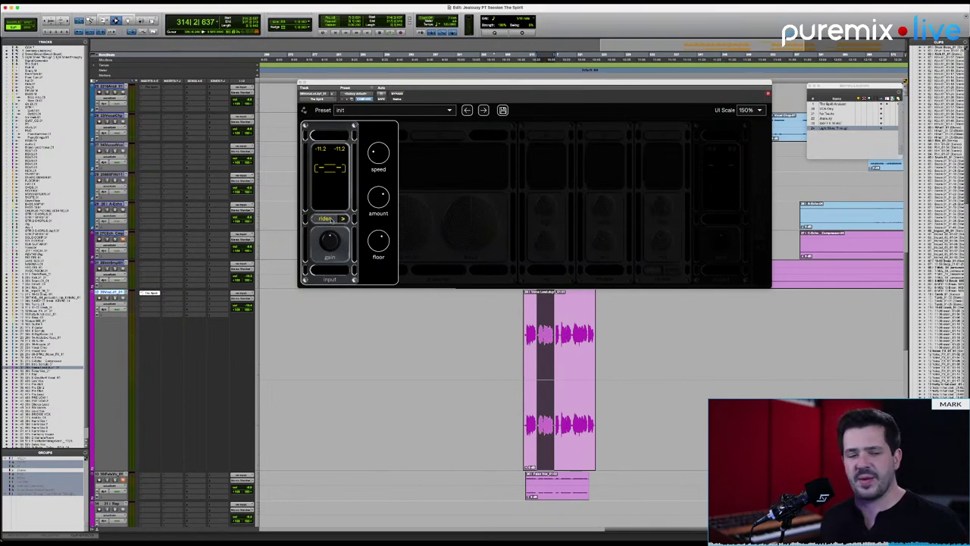
key("space")
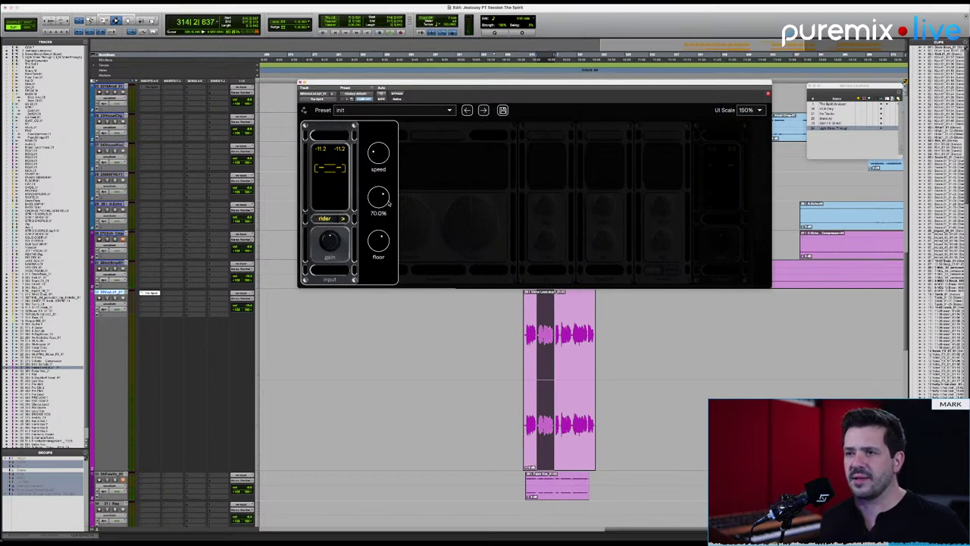
key("space")
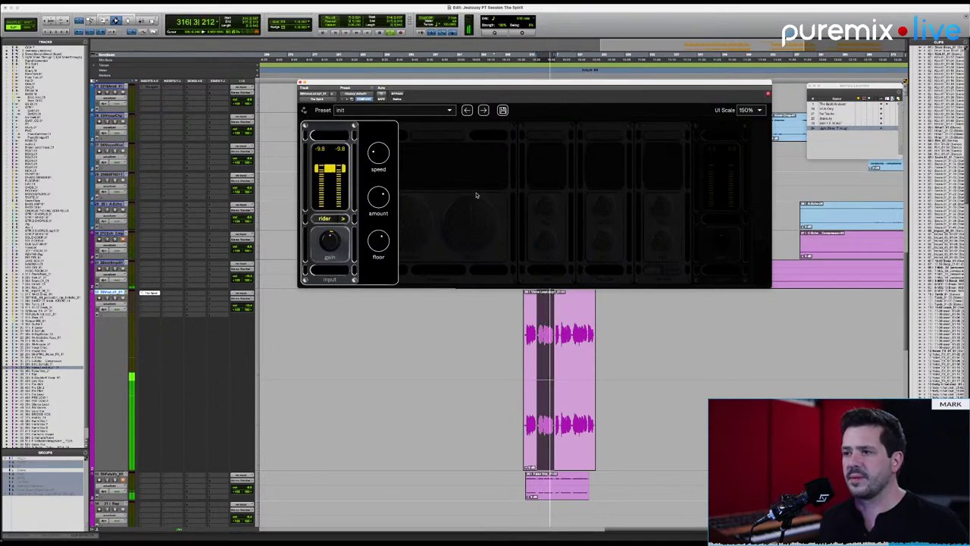
key("space")
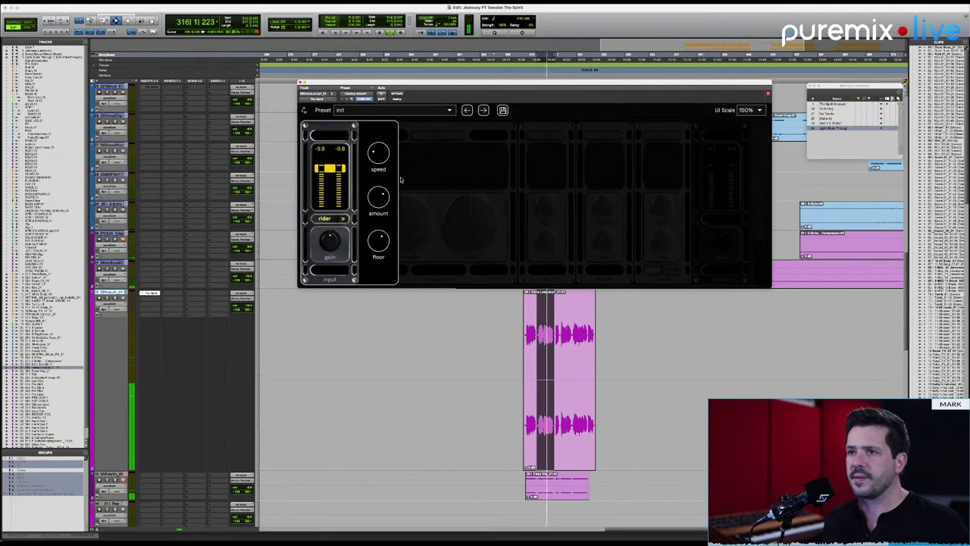
mouse_move(389, 183)
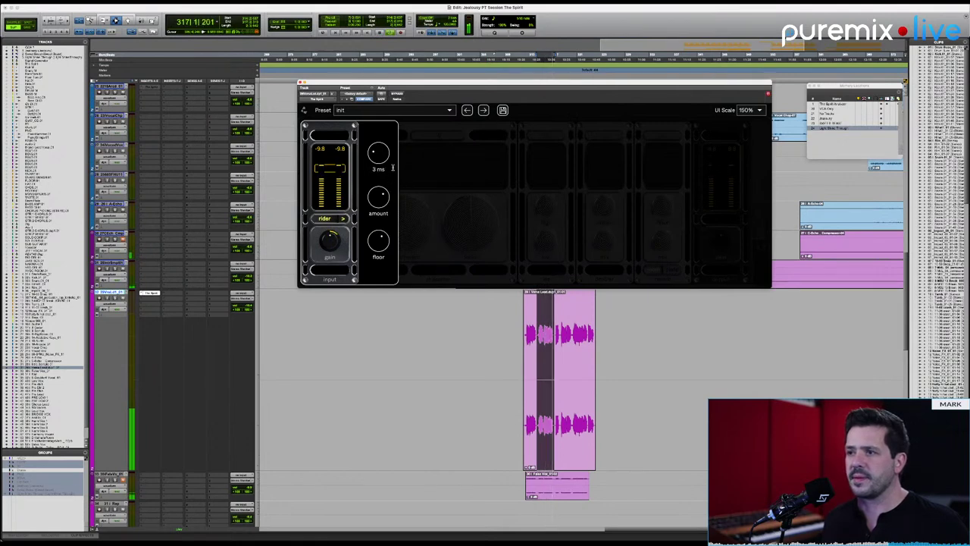
mouse_move(386, 153)
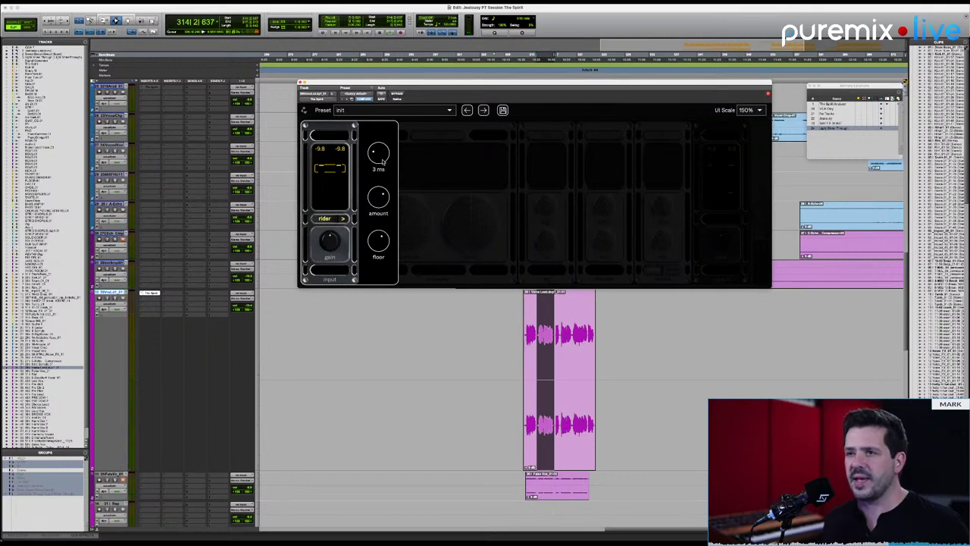
Adjust the rider's floor to -28.5 dB while playing the vocal.
mouse_move(381, 243)
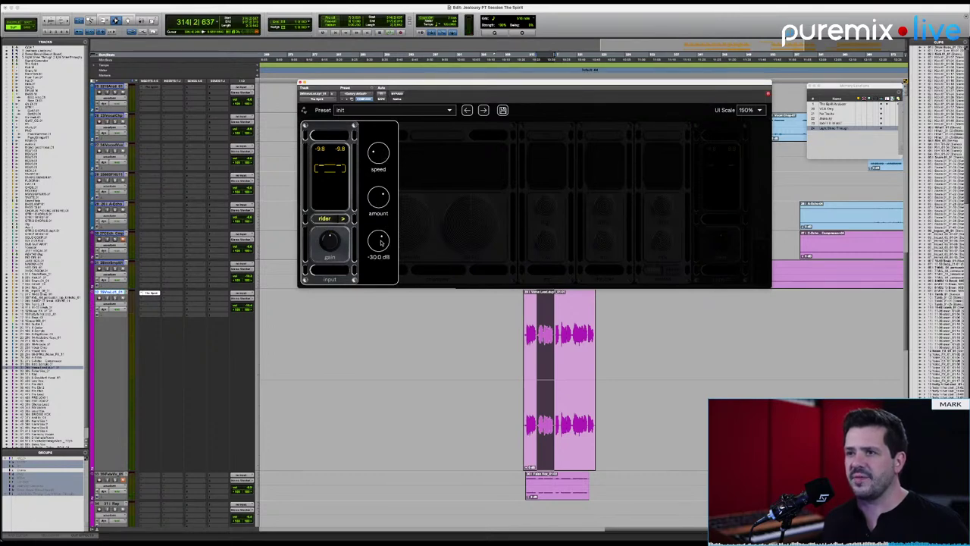
mouse_move(382, 248)
left_mouse_down()
mouse_move(383, 234)
mouse_move(379, 241)
left_mouse_up()
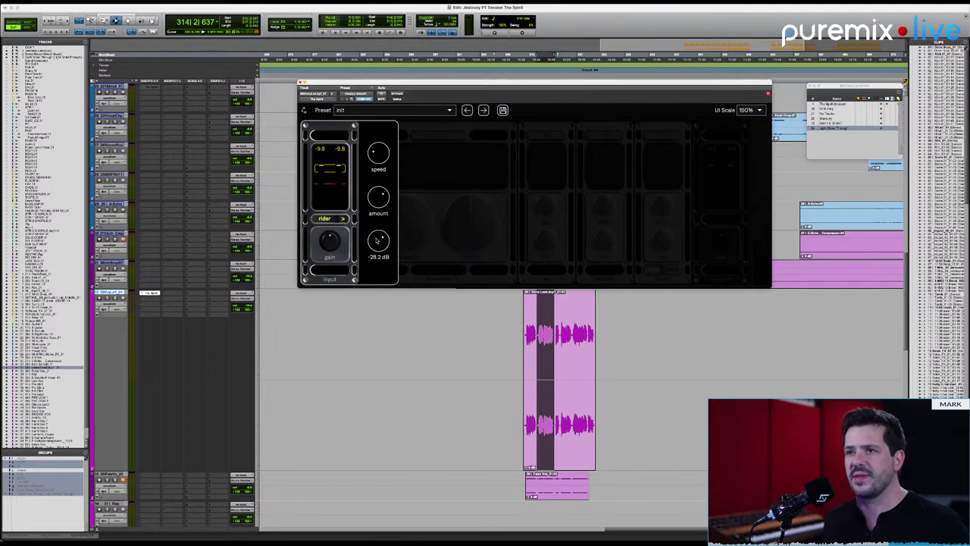
left_click_drag(380, 238, 381, 236)
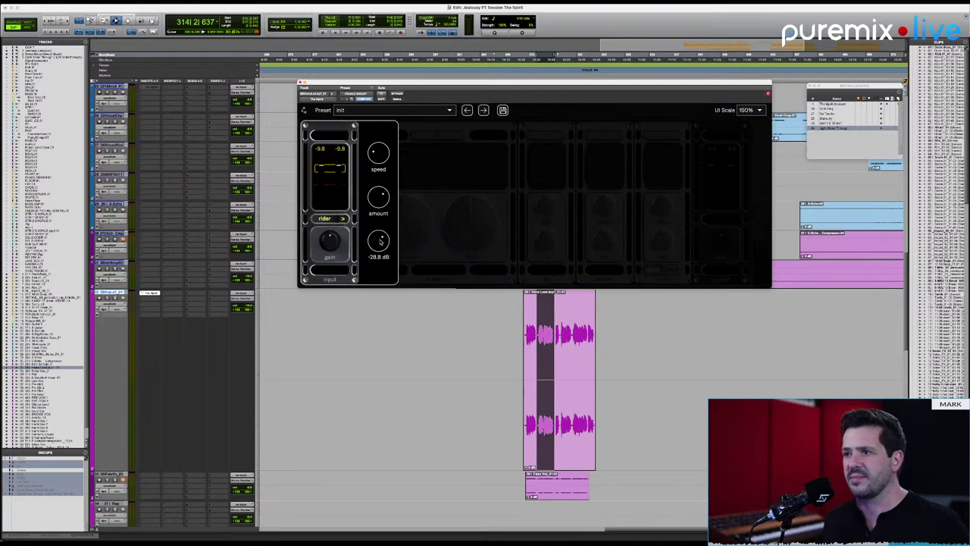
key("space")
left_click_drag(381, 241, 382, 246)
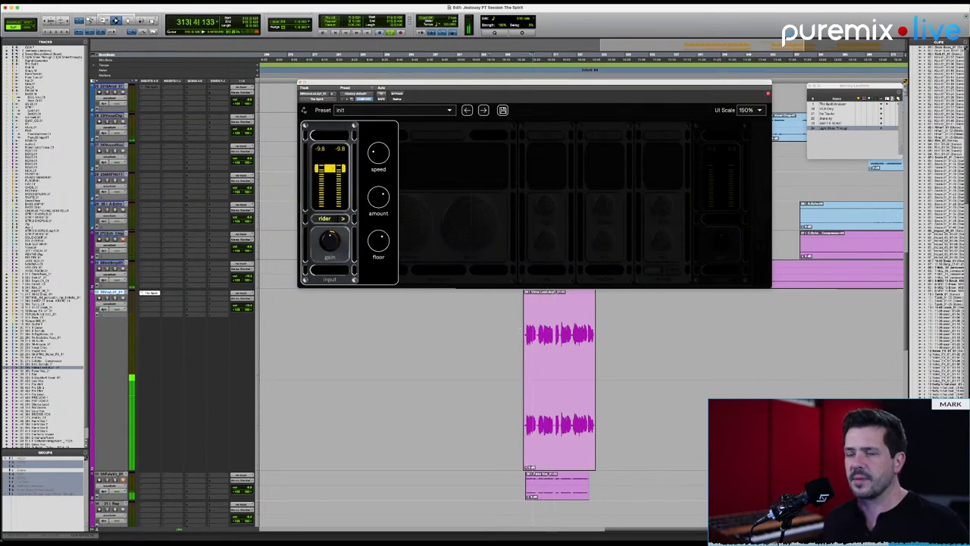
mouse_move(379, 242)
left_click_drag(379, 241, 384, 239)
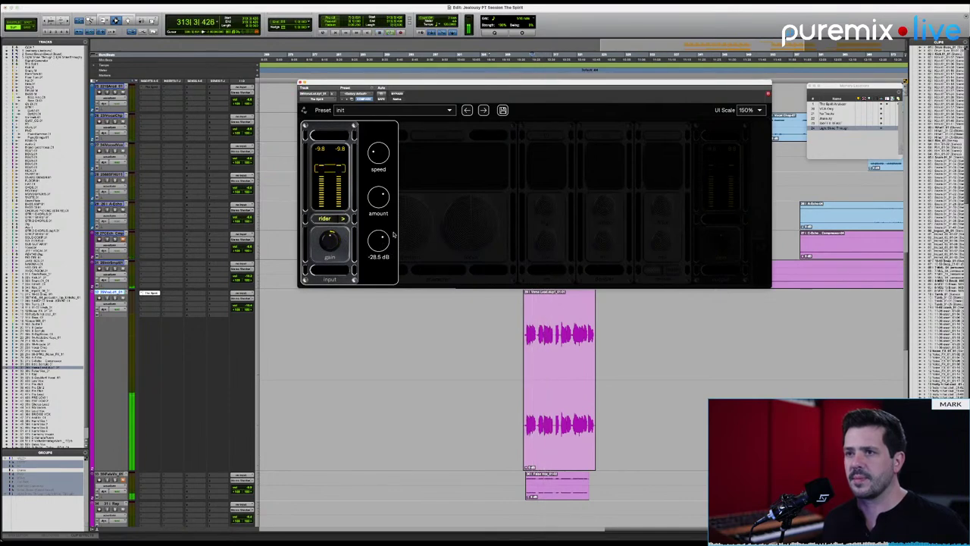
Raise the rider's amount to its maximum, reselect the clip's second vocal phrase and play it.
mouse_move(377, 210)
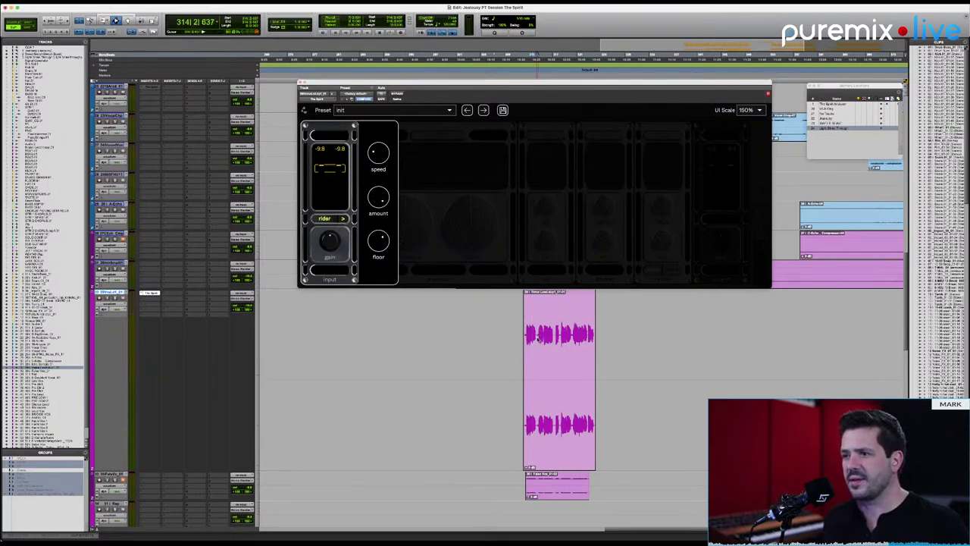
left_click_drag(538, 338, 555, 341)
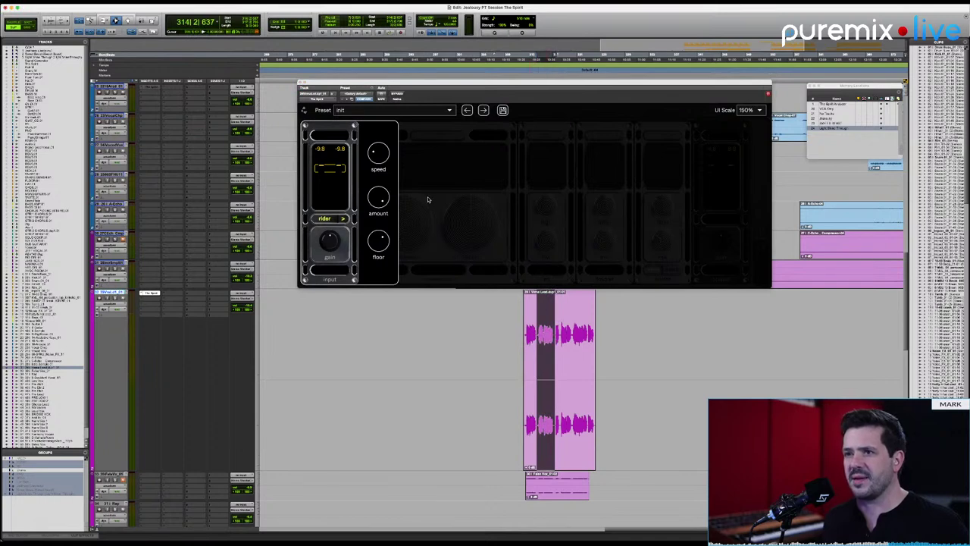
key("space")
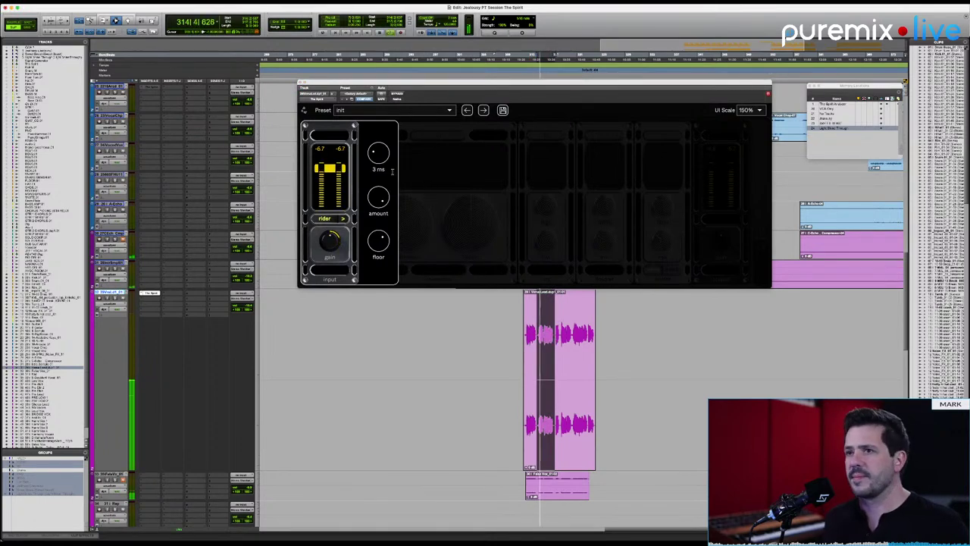
Stop playback, set the rider's speed to 10 ms and audition the selected vocal phrase.
mouse_move(382, 166)
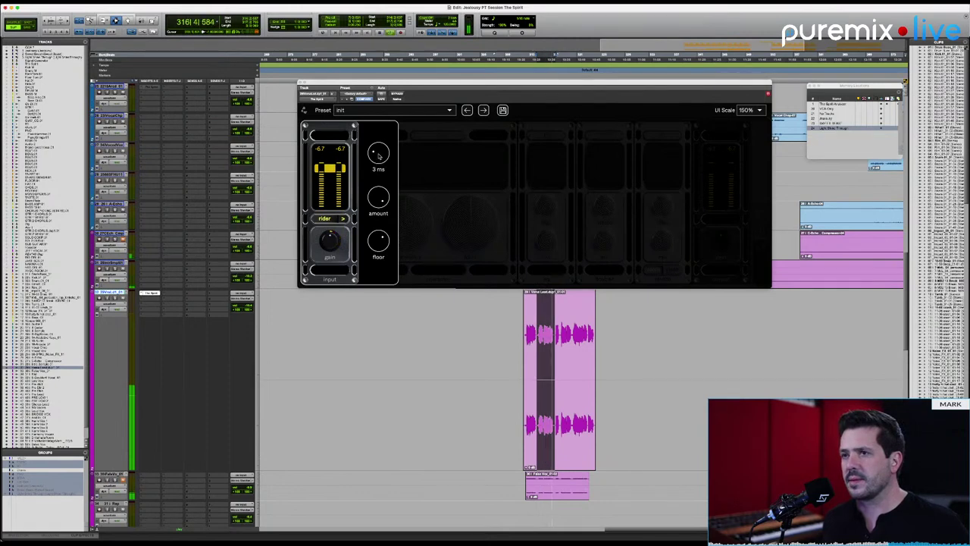
key("space")
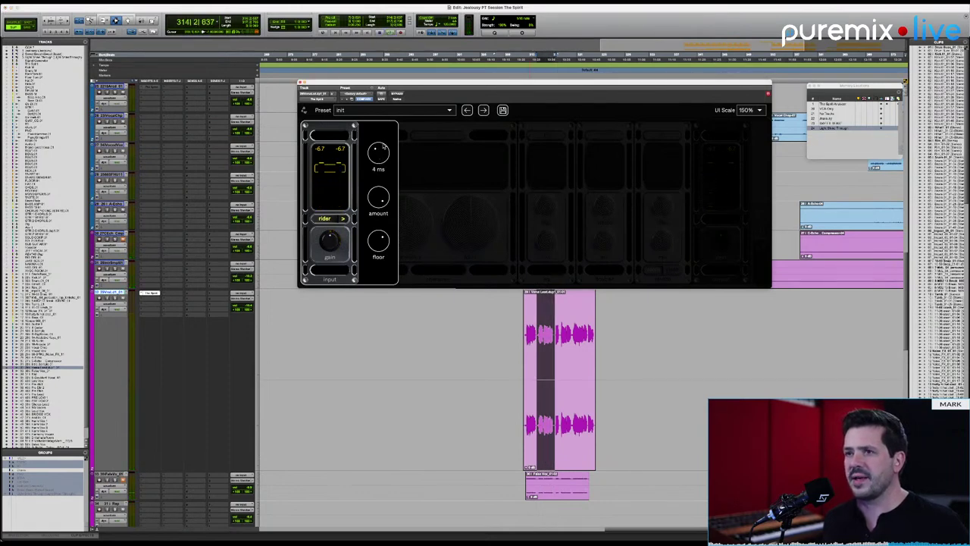
left_click_drag(385, 147, 399, 96)
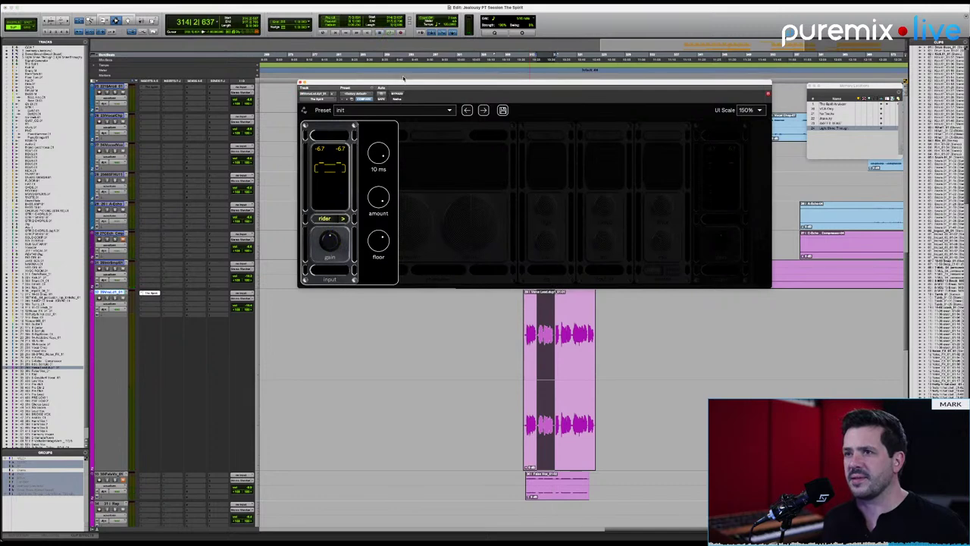
key("space")
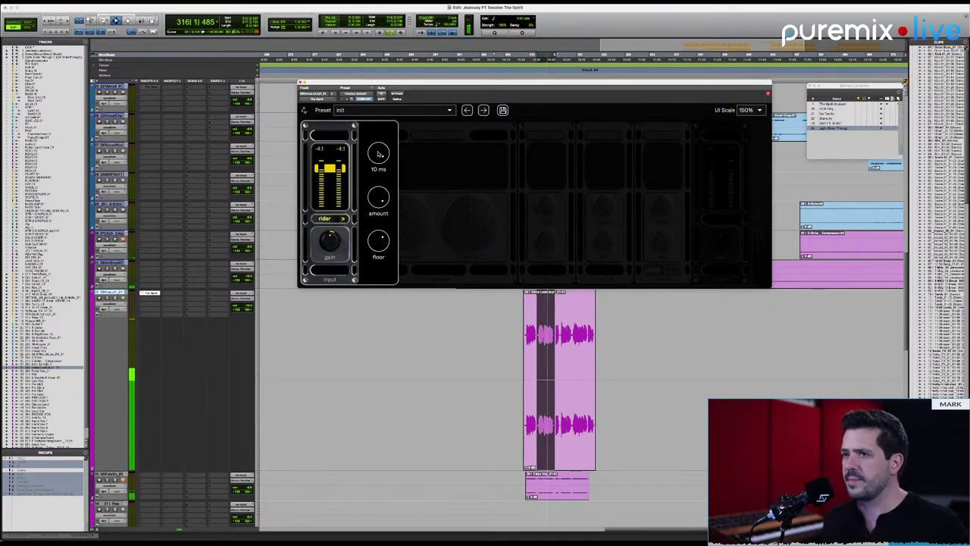
Lower the rider's speed to 1 ms and play the selected phrase again for comparison.
left_click_drag(383, 147, 370, 213)
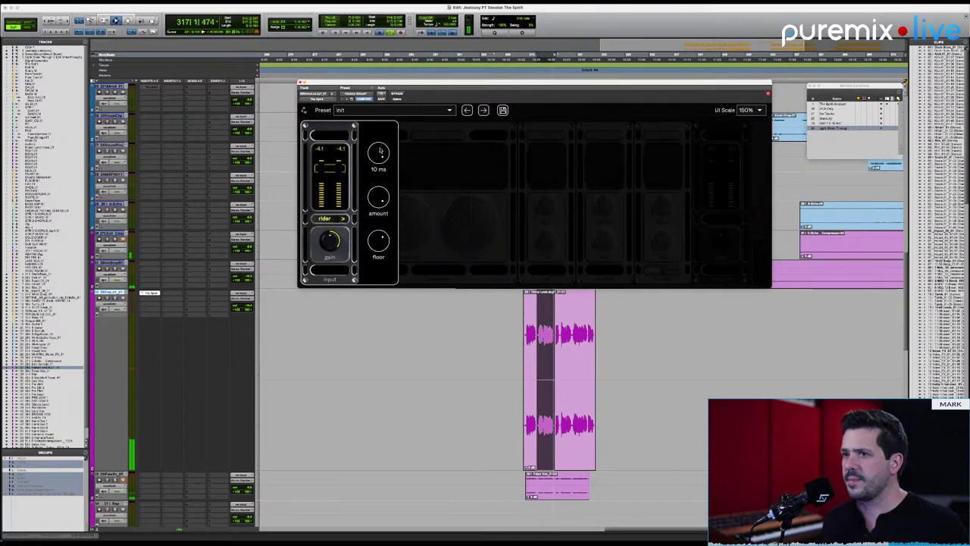
key("space")
left_click_drag(367, 170, 379, 181)
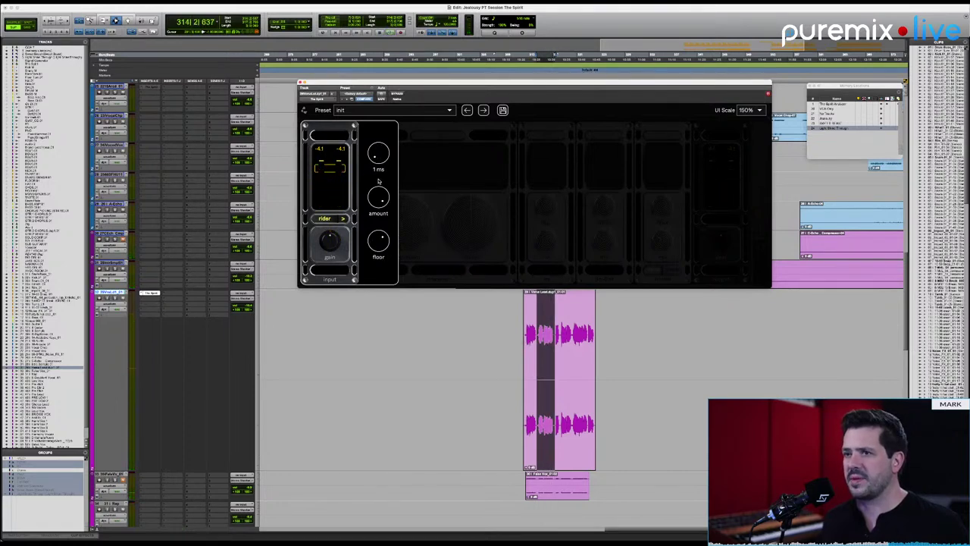
key("space")
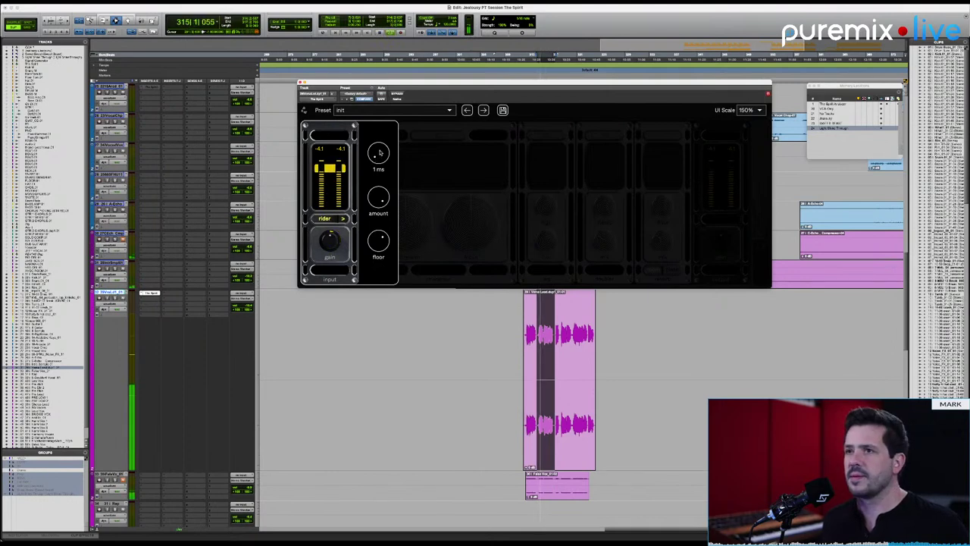
Return the rider's speed to 10 ms and restart playback of the selected phrase.
left_click_drag(380, 154, 383, 140)
key("space")
key("space")
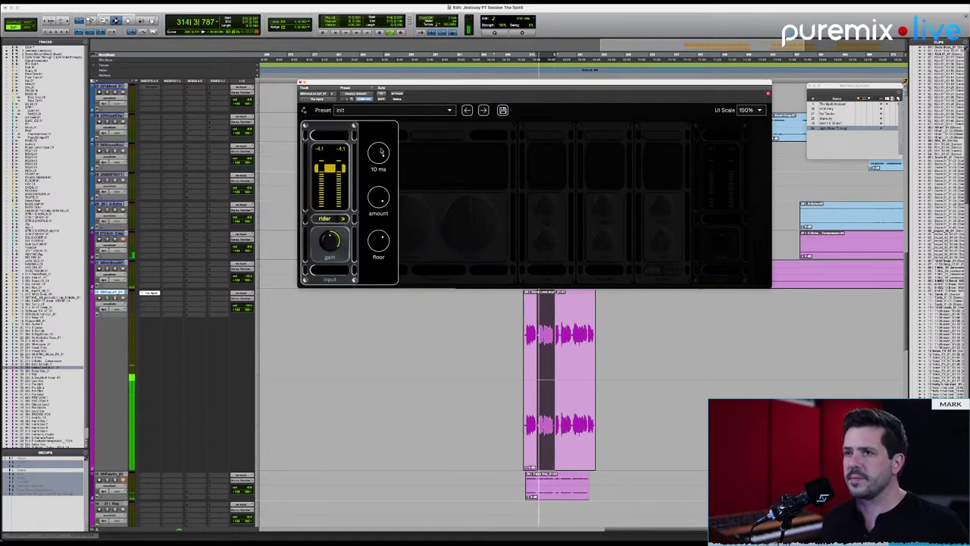
Set the rider's speed to 6 ms and amount to 0.0%, and audition a shorter part of the second vocal phrase.
left_click_drag(383, 152, 382, 154)
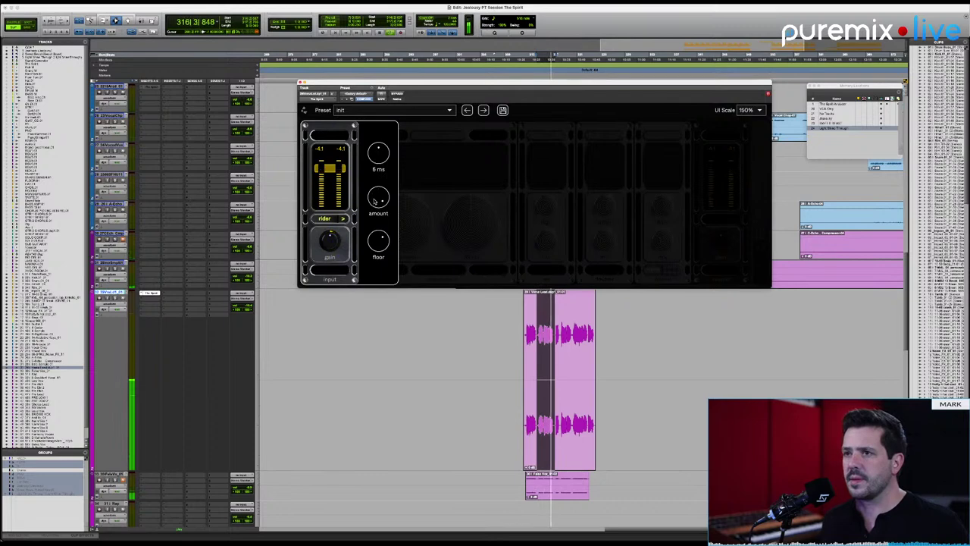
key("space")
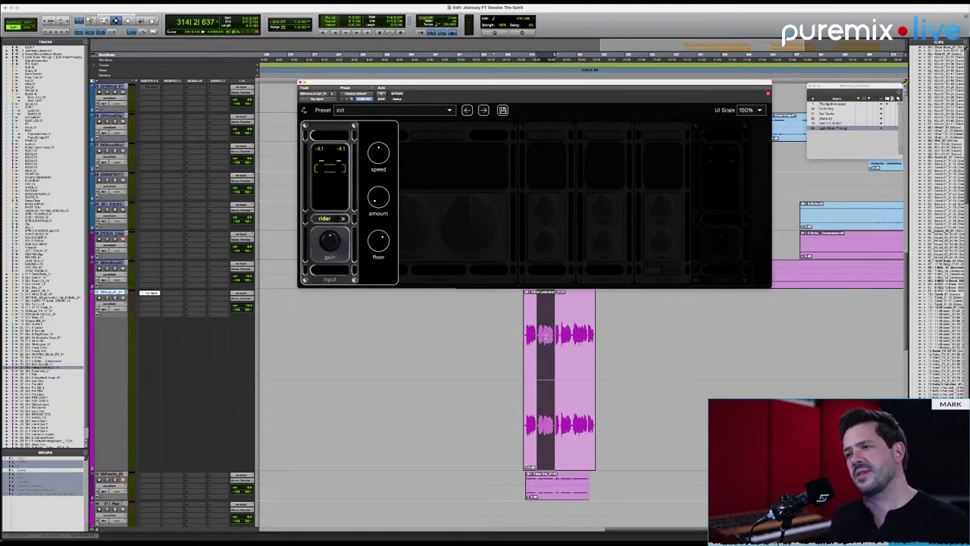
left_click(546, 341)
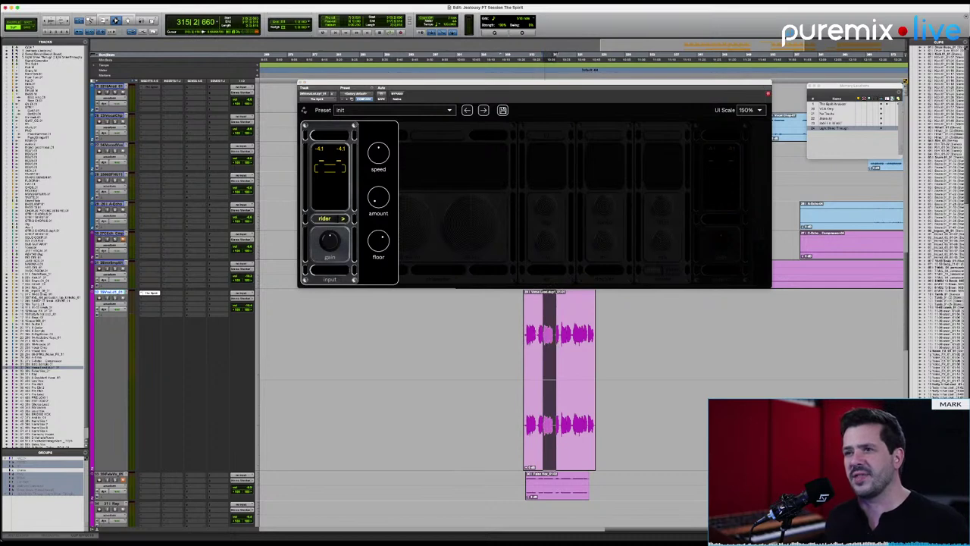
key("space")
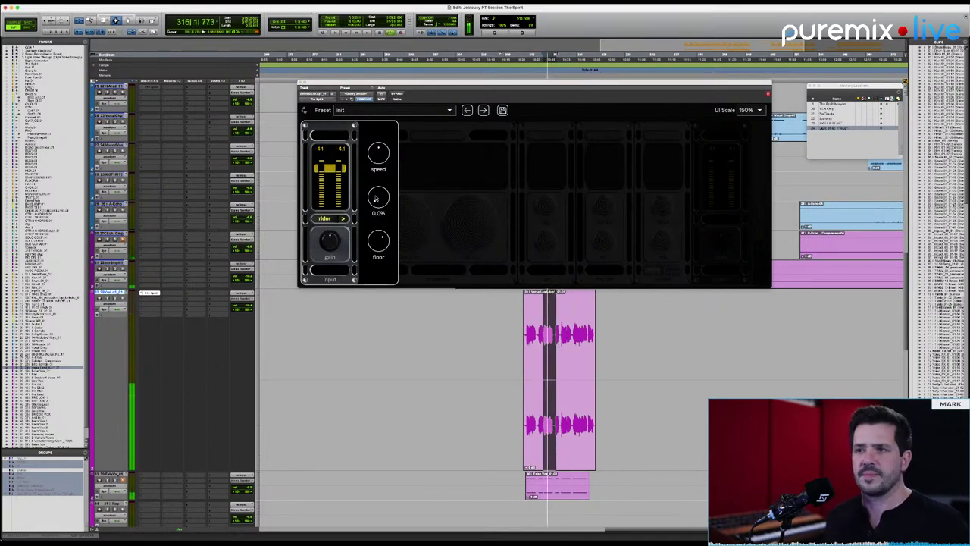
Raise the rider's amount to 36.5% and replay the selected part of the vocal phrase.
left_click_drag(375, 198, 386, 178)
key("space")
key("space")
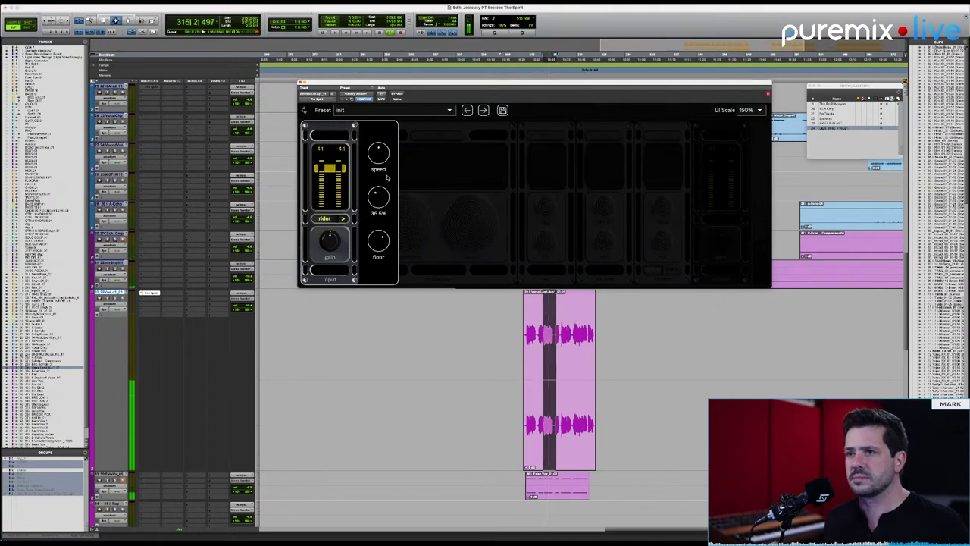
key("space")
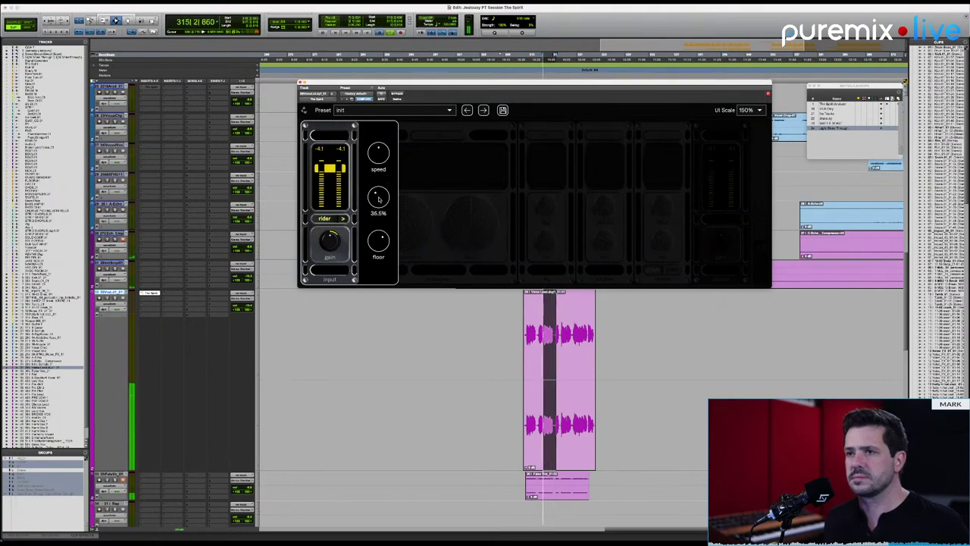
key("space")
left_click_drag(379, 199, 377, 201)
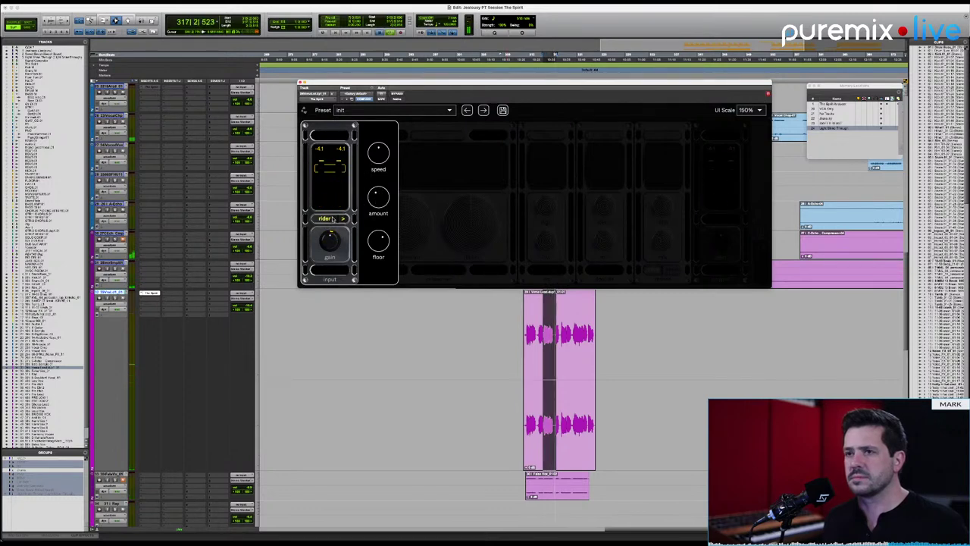
key("space")
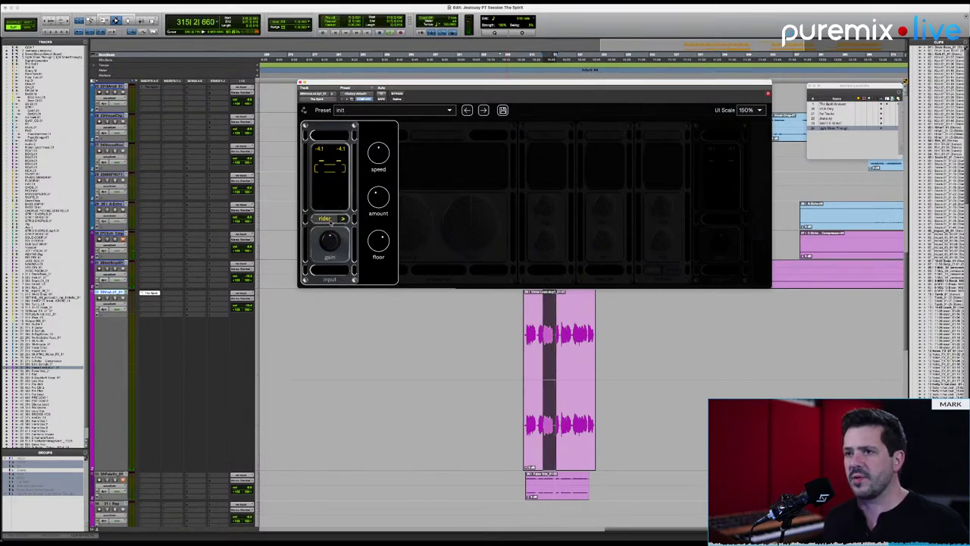
Audition the selected vocal part twice more to judge the rider's effect on its level.
key("space")
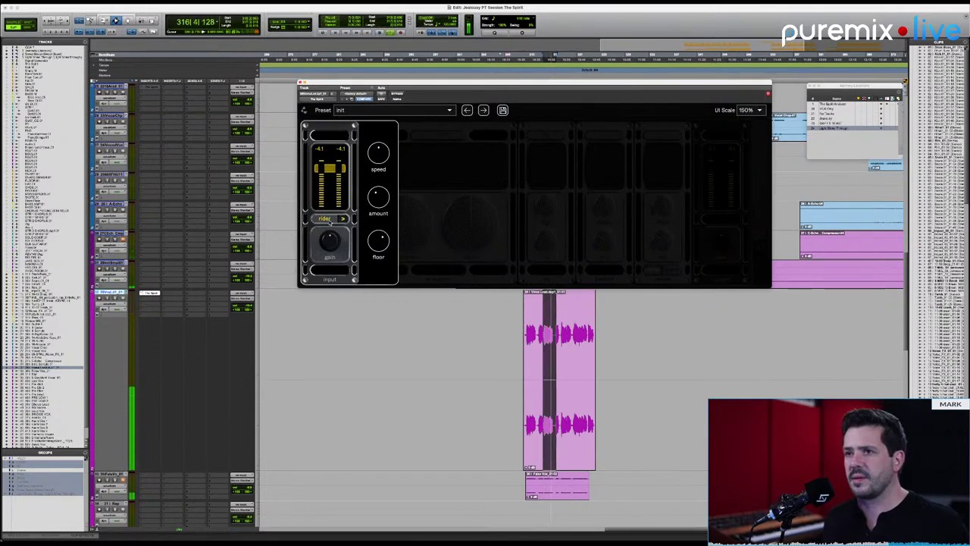
key("space")
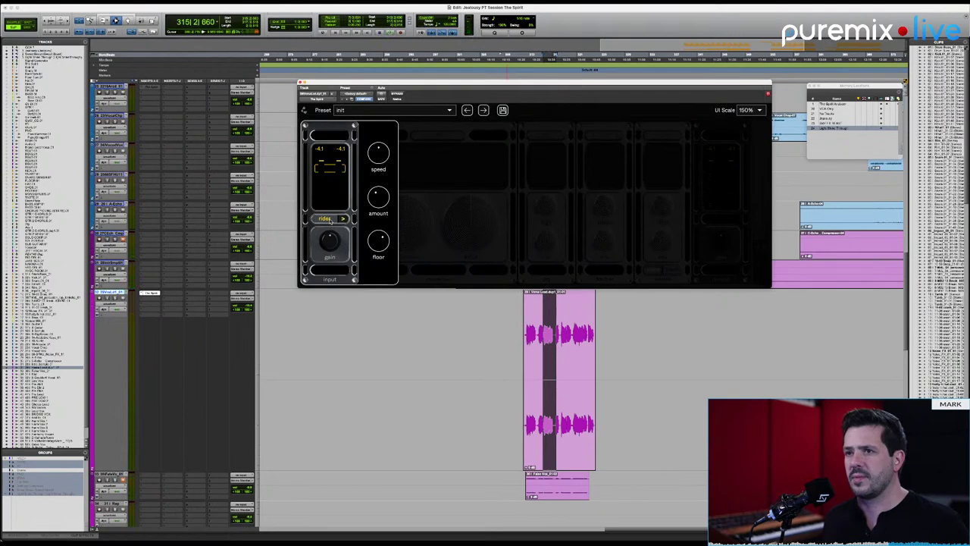
key("space")
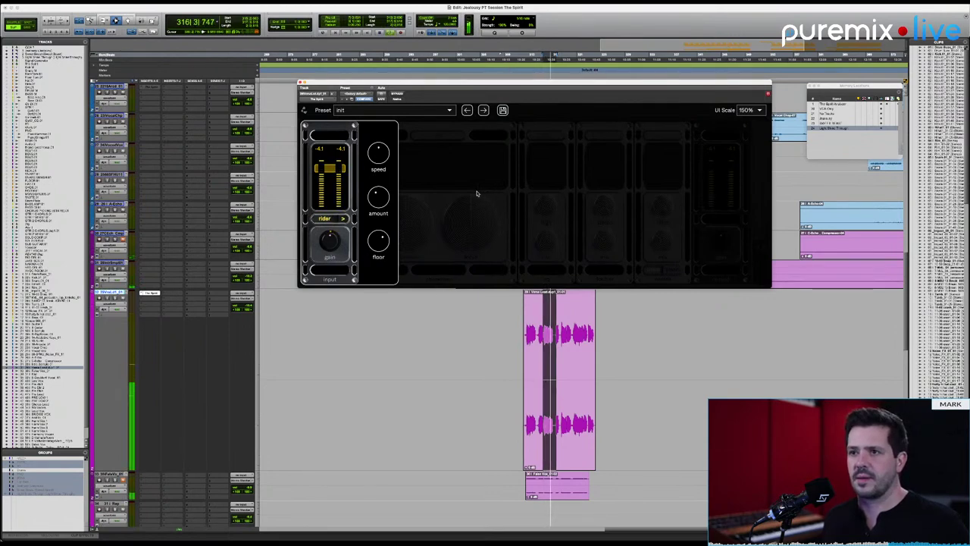
key("space")
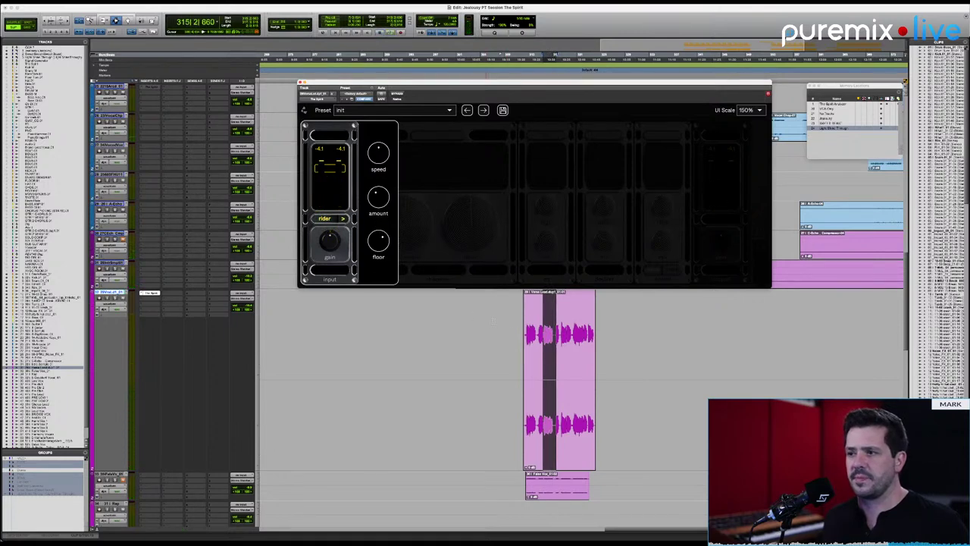
Select the clip's second and third vocal phrases and play them through the rider.
left_click(524, 331)
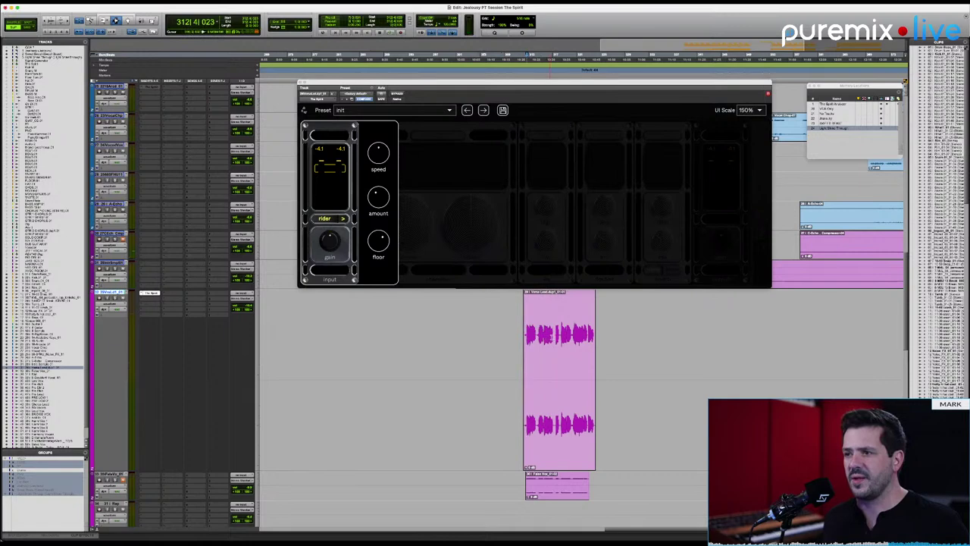
left_click_drag(537, 334, 574, 337)
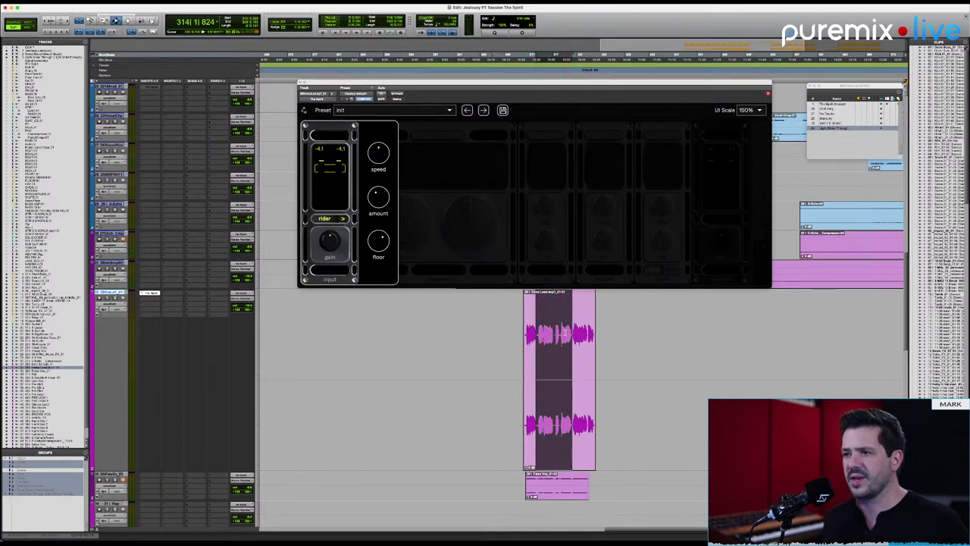
key("space")
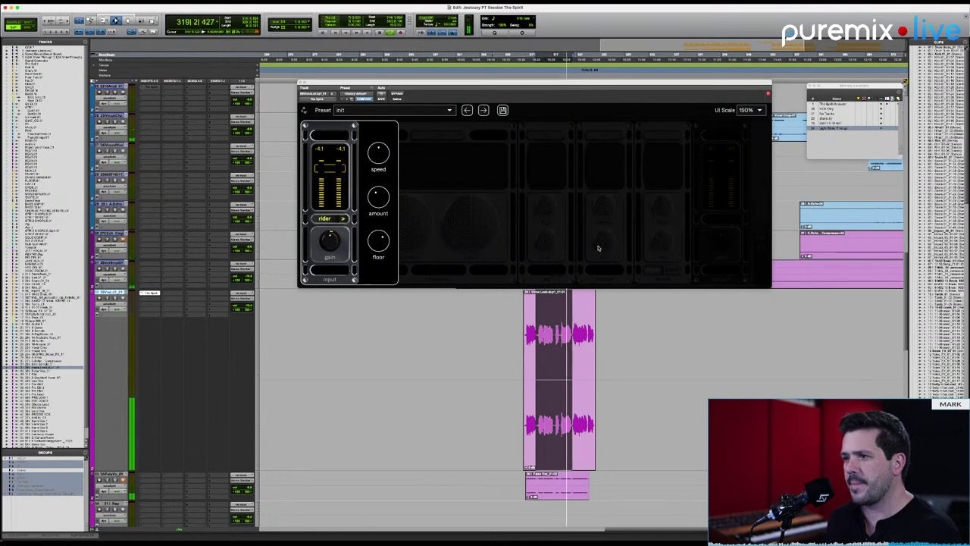
key("space")
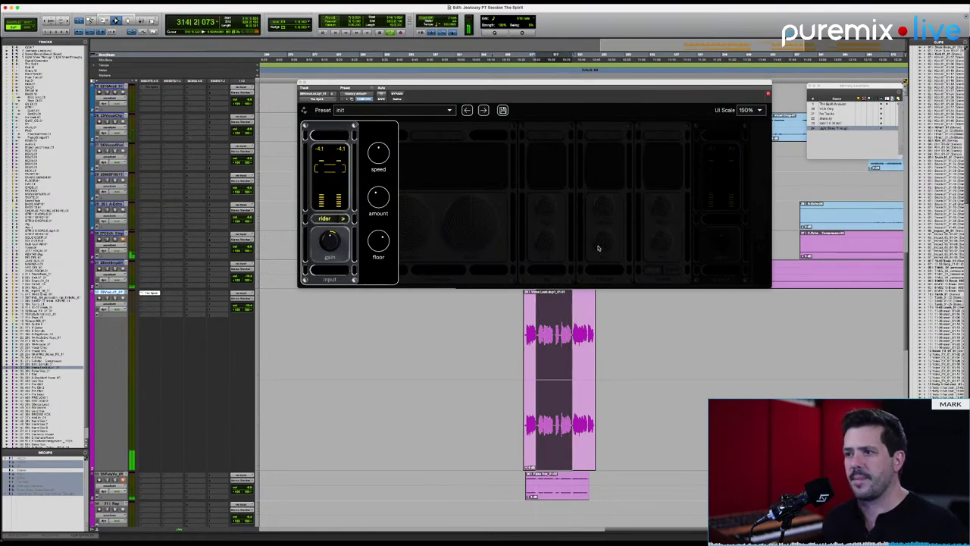
Close the rider settings, switch on the character section and play the vocal clip from its beginning.
left_click(537, 379)
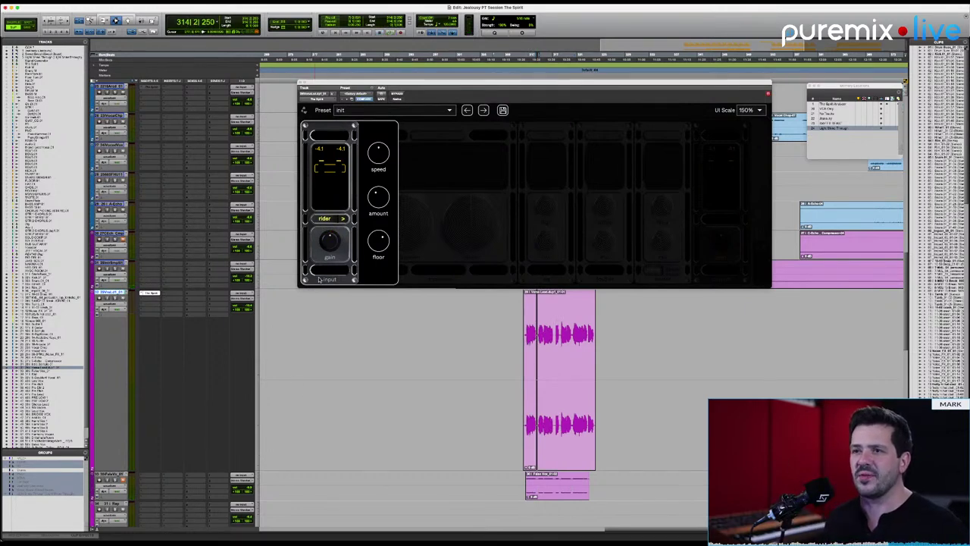
left_click(343, 218)
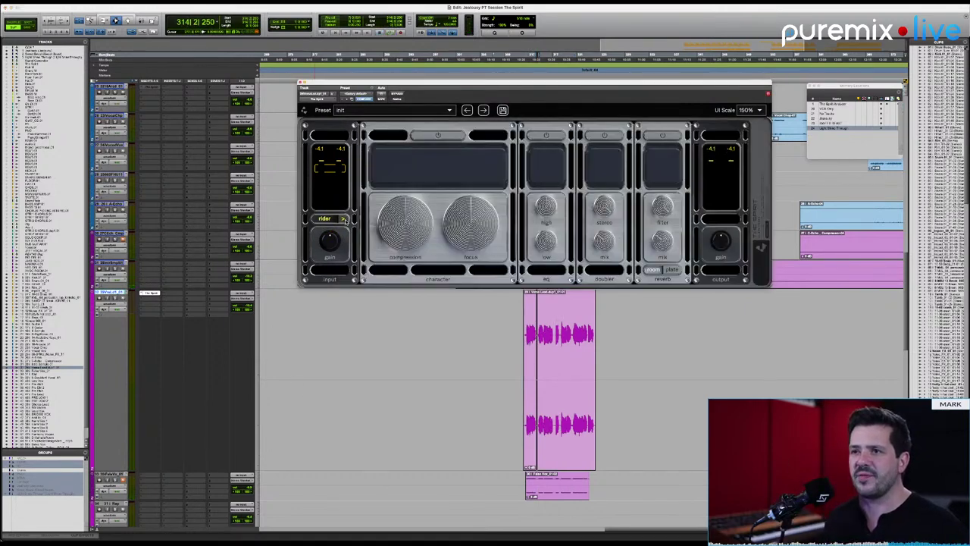
left_click(436, 137)
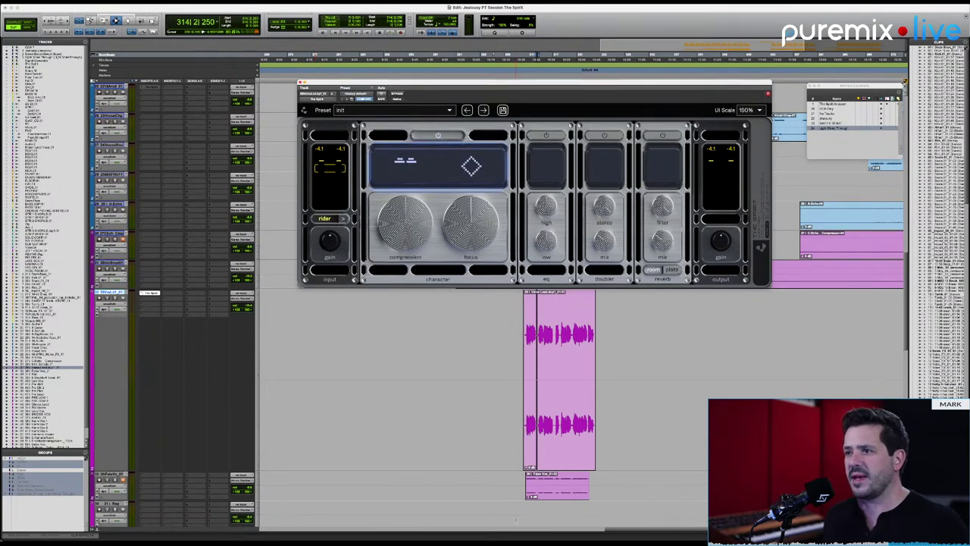
key("space")
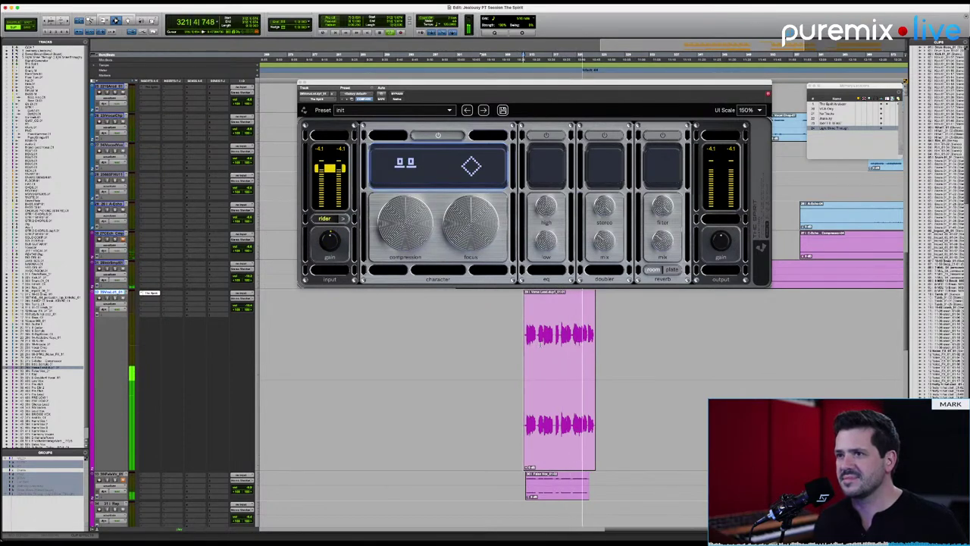
key("space")
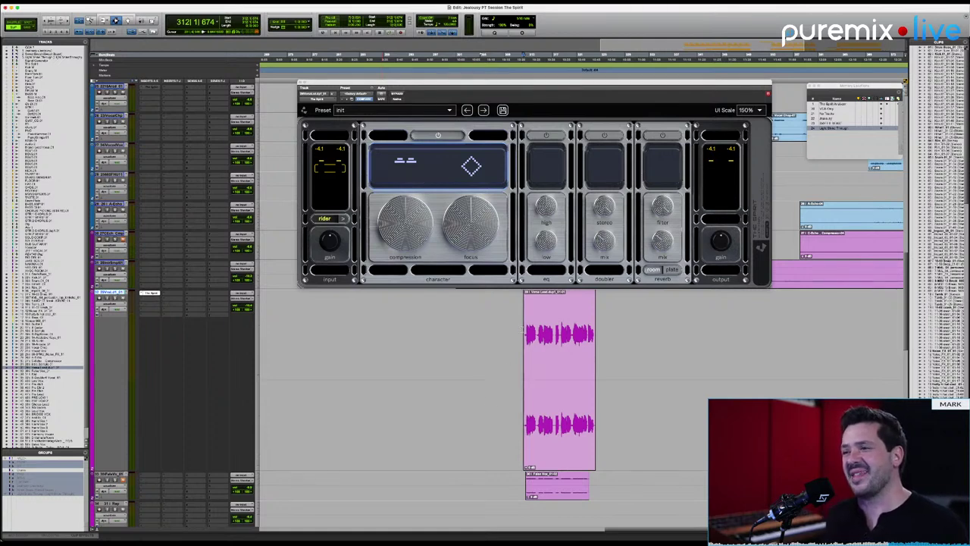
Replay the vocal from just before the clip, comparing the character section off and on and the whole plug-in bypassed.
left_click(511, 333)
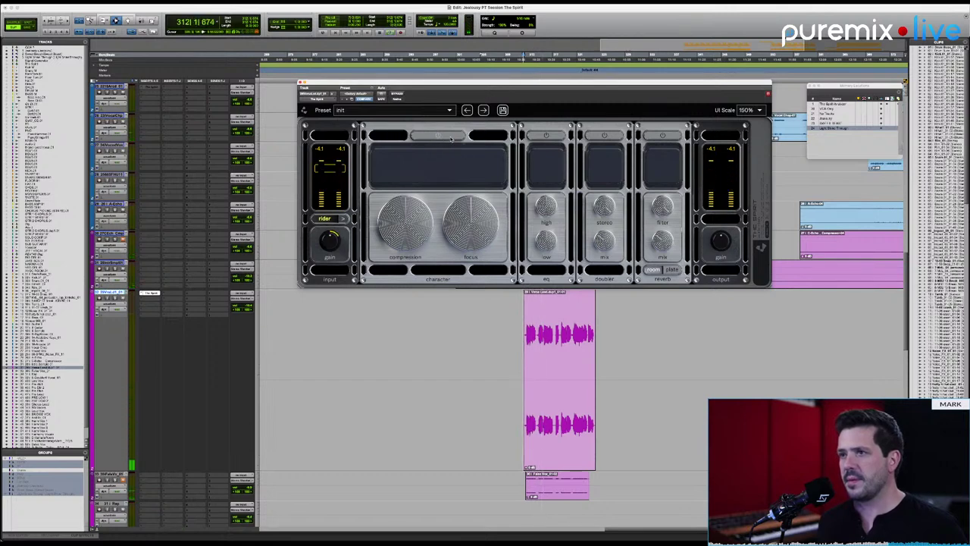
left_click(451, 138)
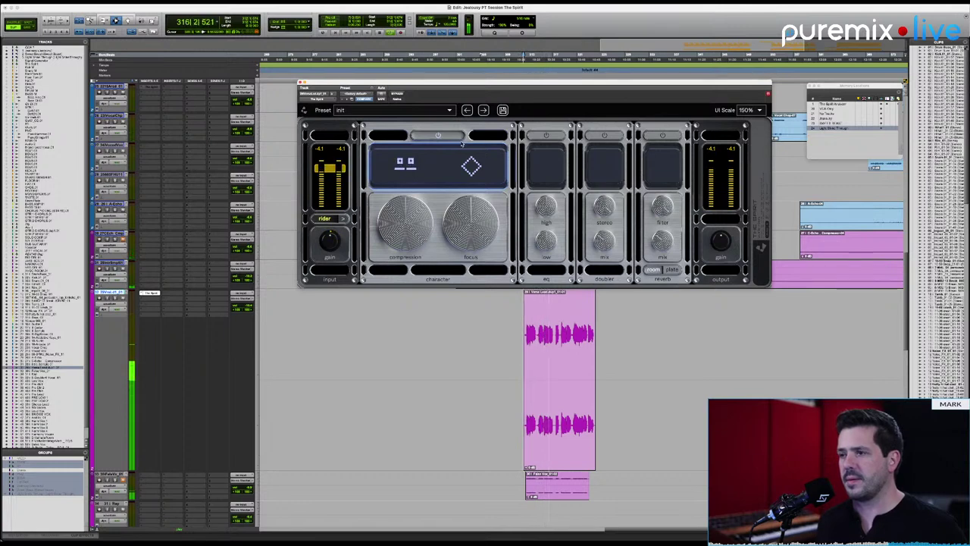
key("space")
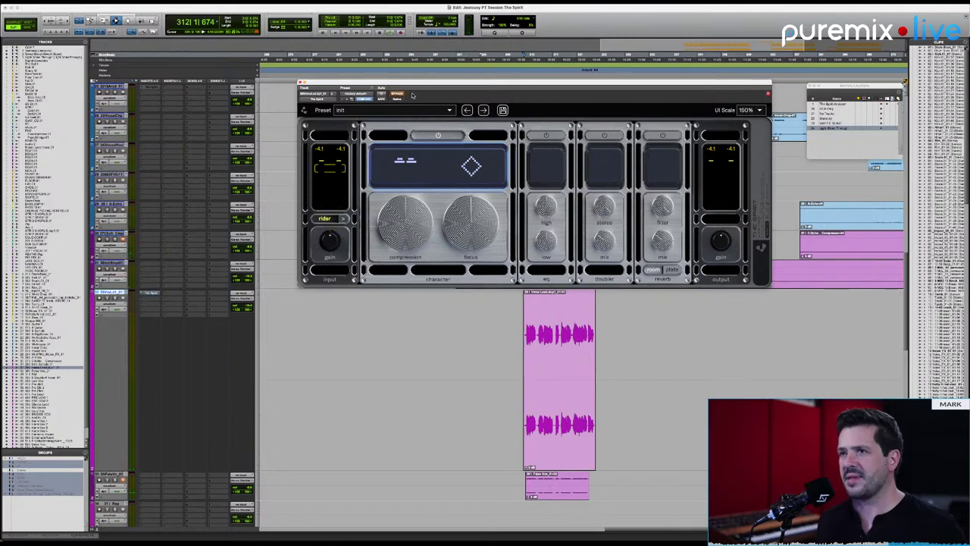
key("space")
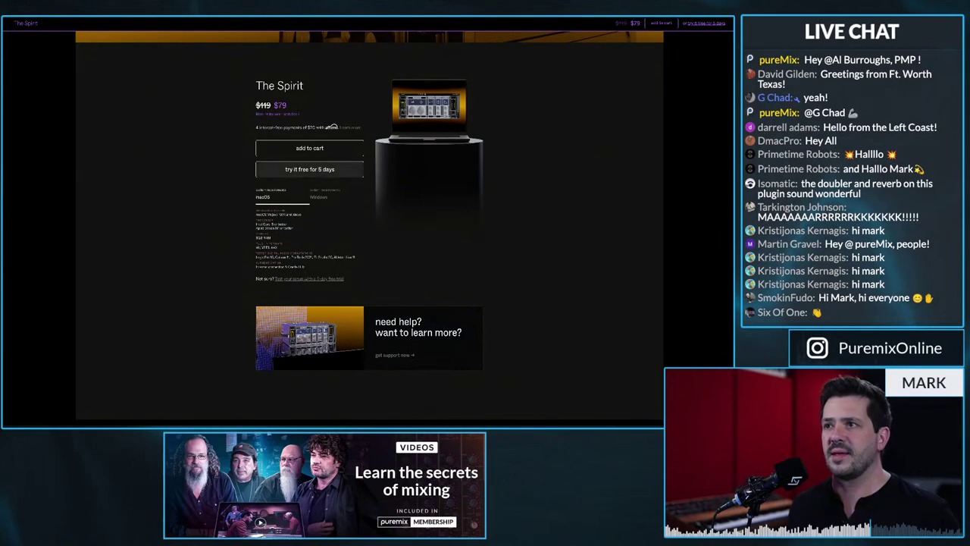
Review The Spirit's product page in the browser and switch back to the Pro Tools session.
scroll(369, 227, "up", 15)
scroll(369, 228, "up", 10)
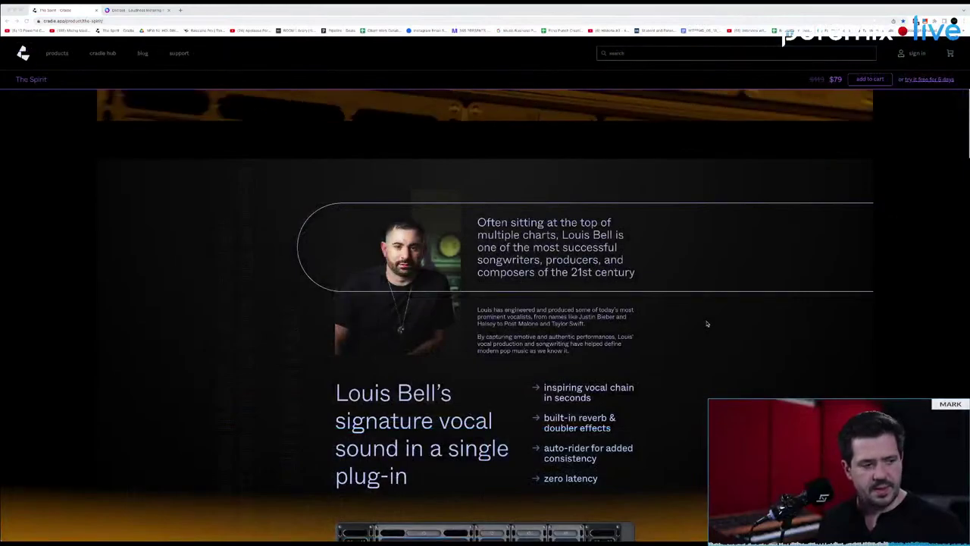
key("super+Tab")
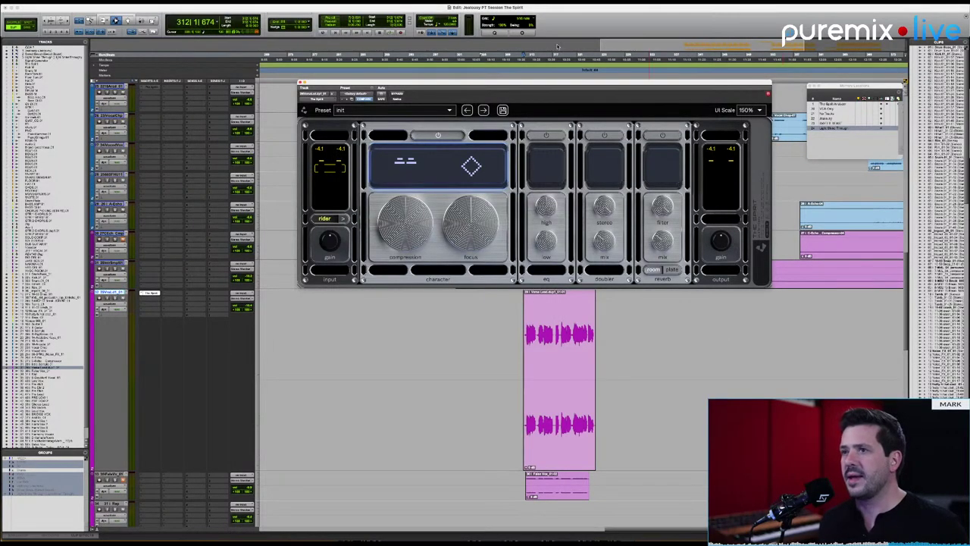
Turn down the character section's compression, toggle the section off and on, and play the vocal.
mouse_move(418, 204)
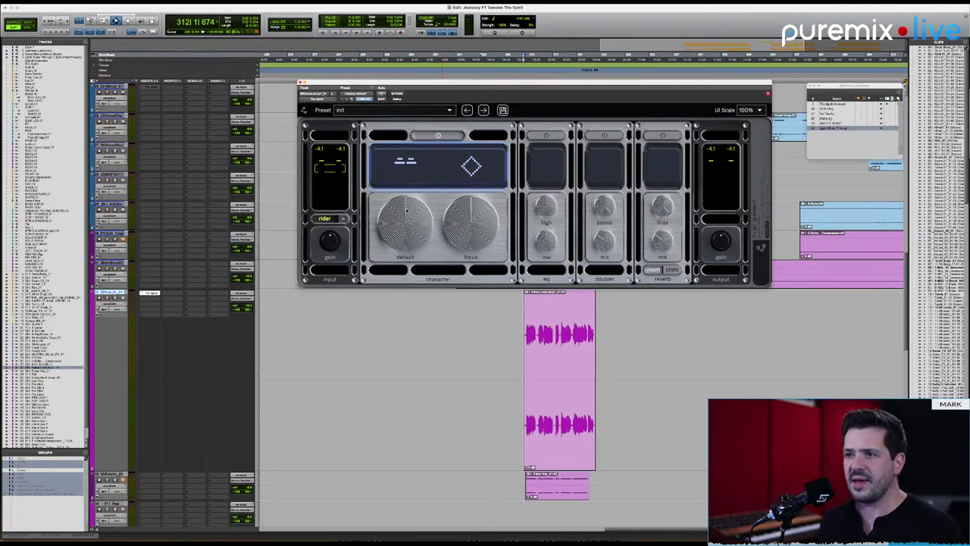
mouse_move(476, 219)
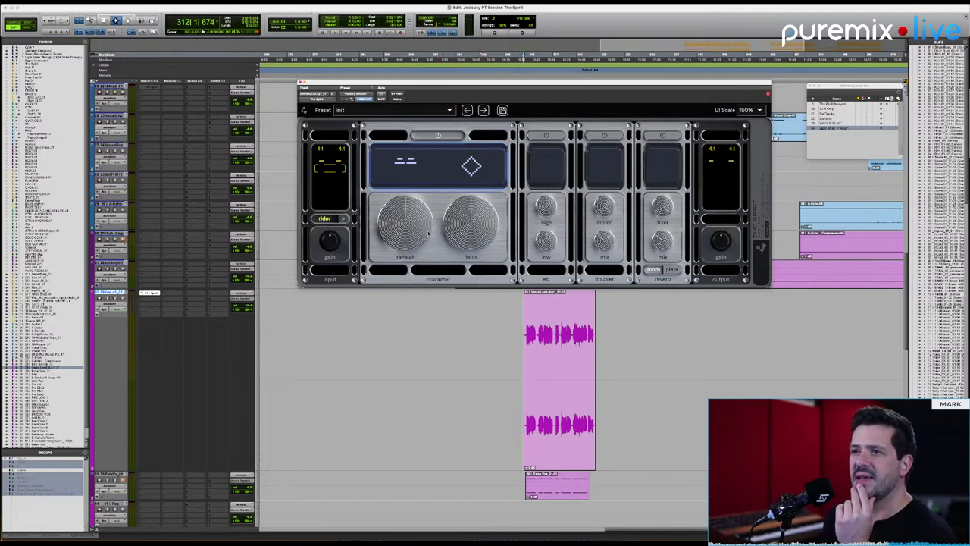
left_click_drag(414, 219, 409, 276)
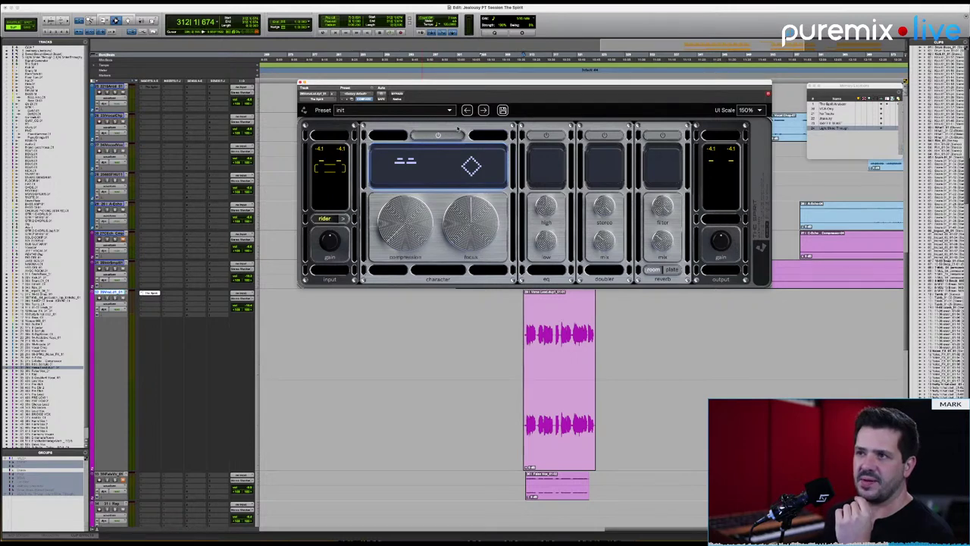
left_click(458, 135)
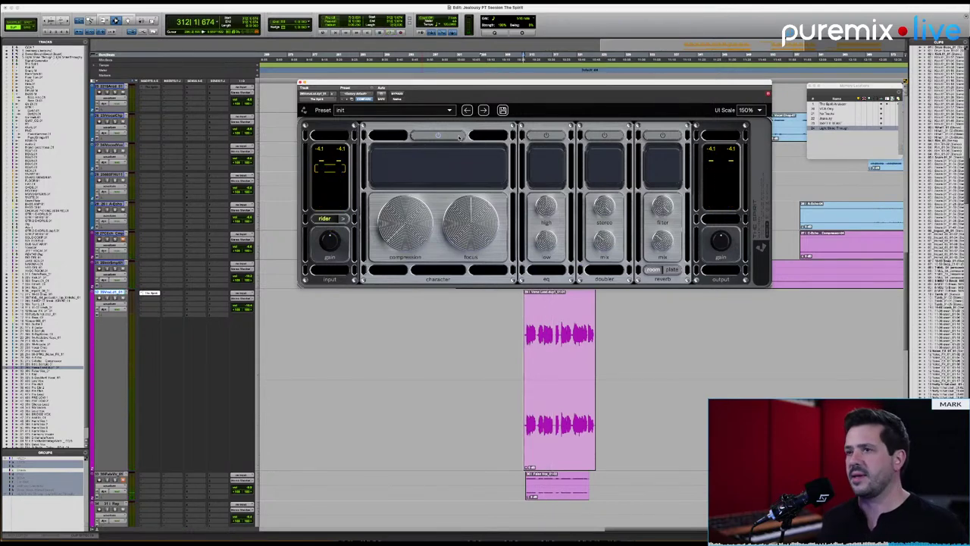
left_click(459, 137)
key("space")
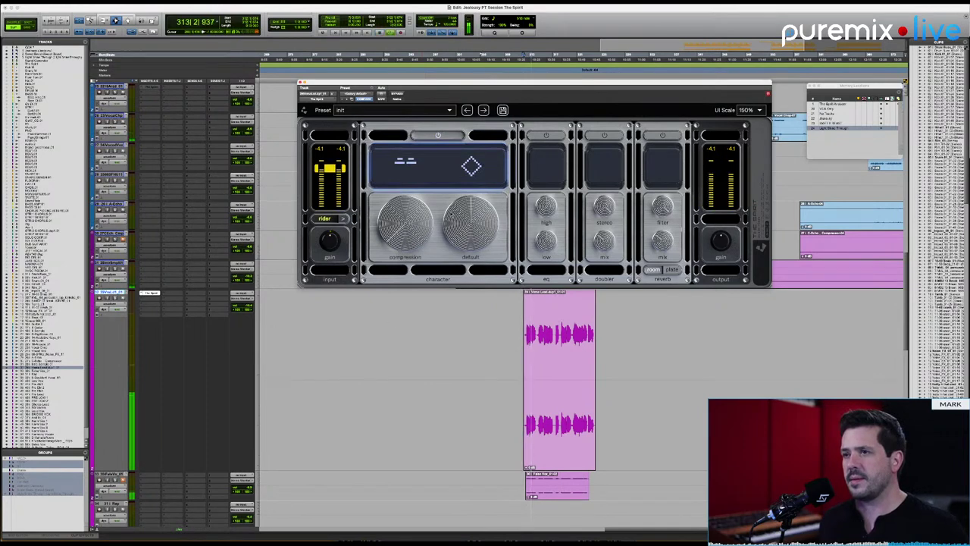
key("space")
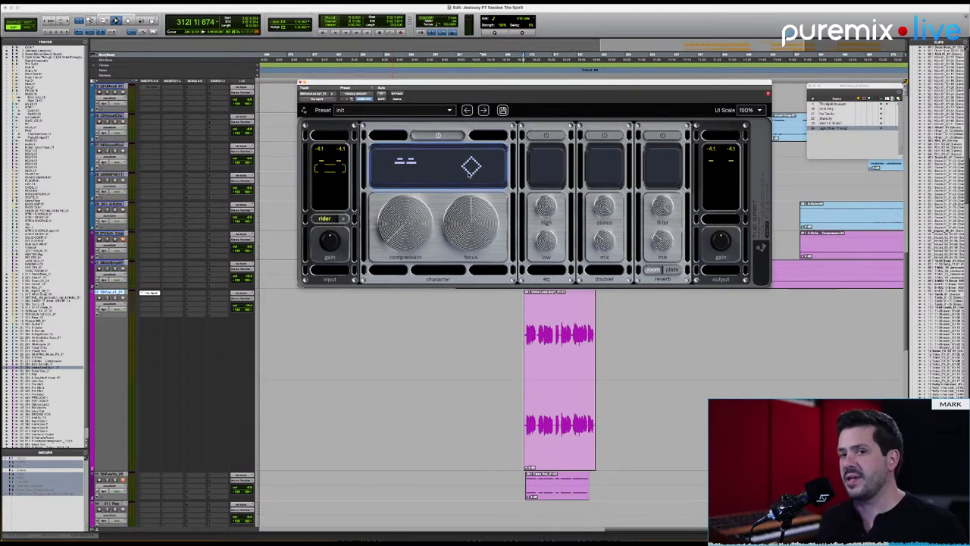
Lower the character section's focus to -60 and play the vocal with the section switched off and on.
left_click_drag(473, 213, 470, 241)
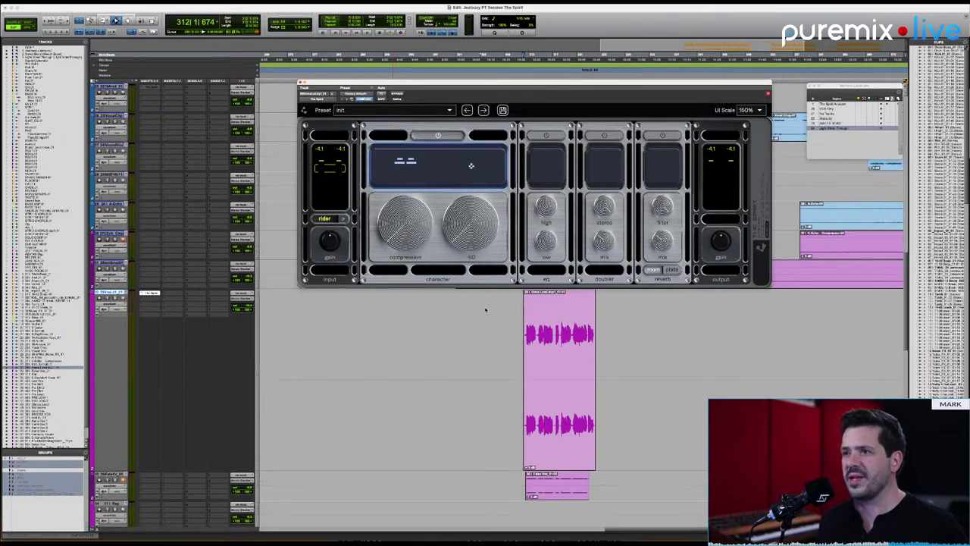
left_click(457, 139)
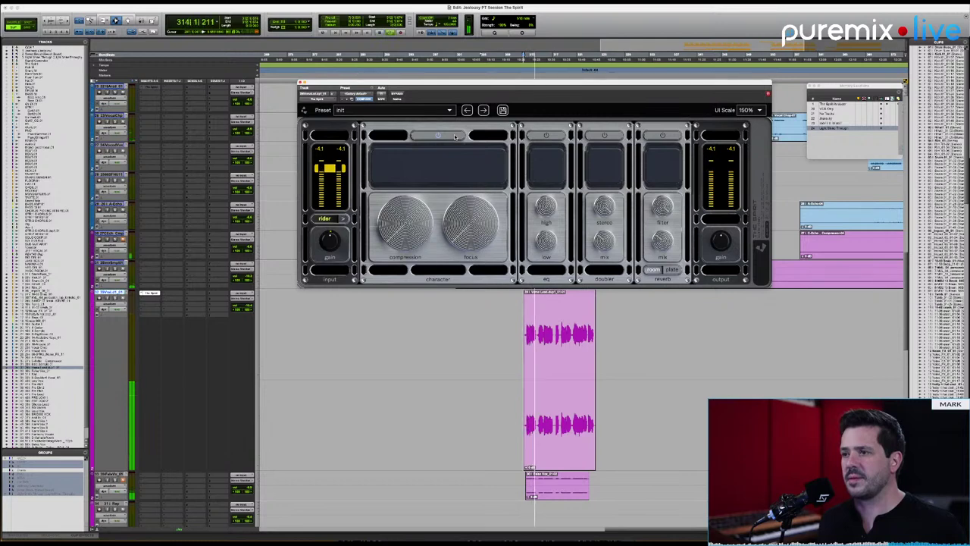
key("space")
left_click(455, 136)
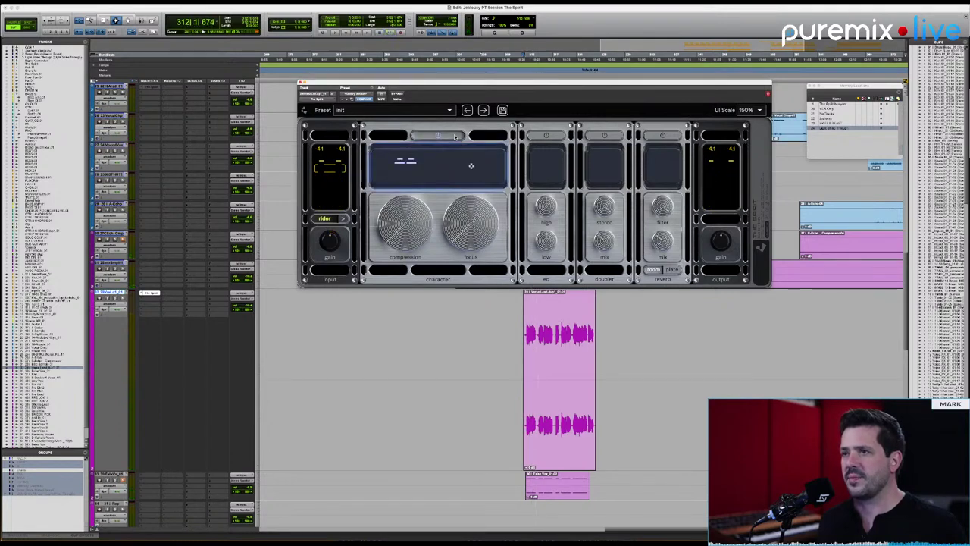
key("space")
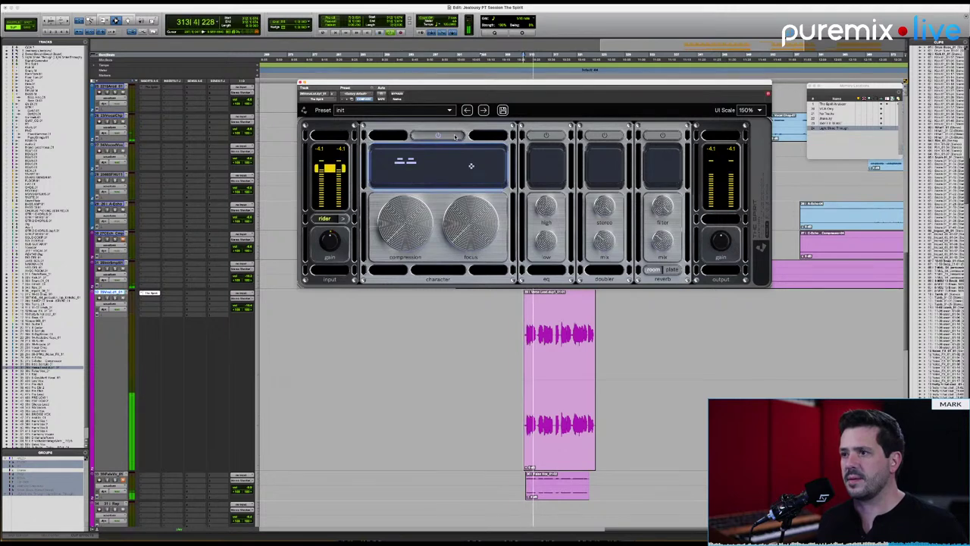
key("space")
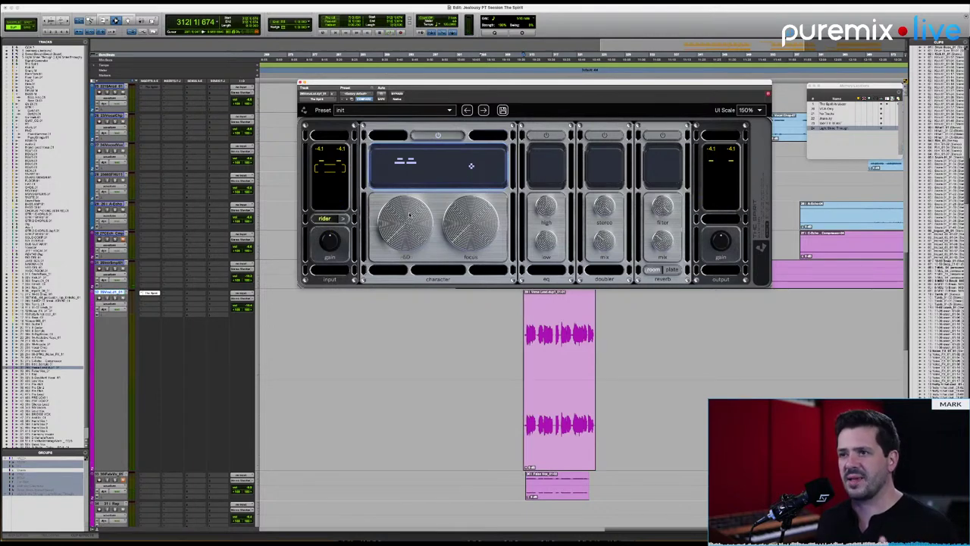
mouse_move(476, 236)
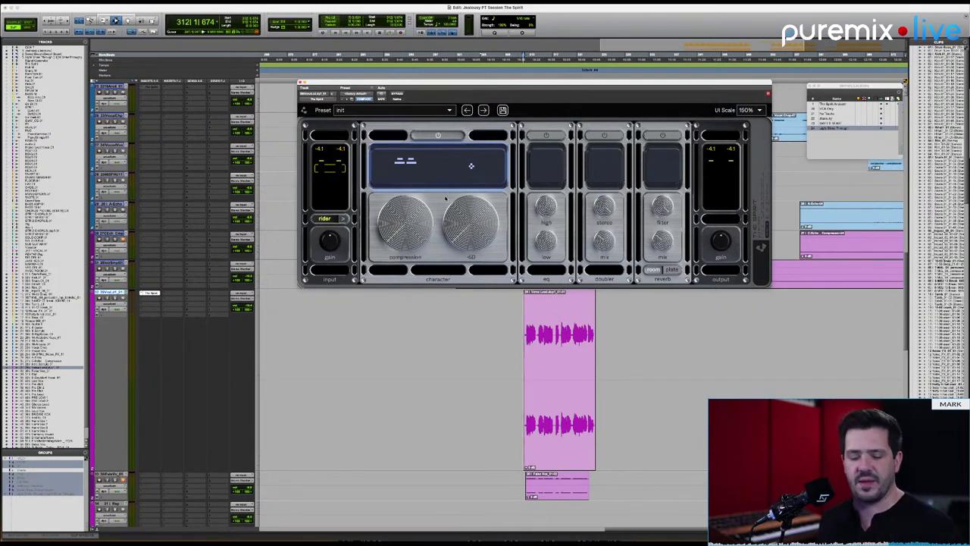
mouse_move(437, 203)
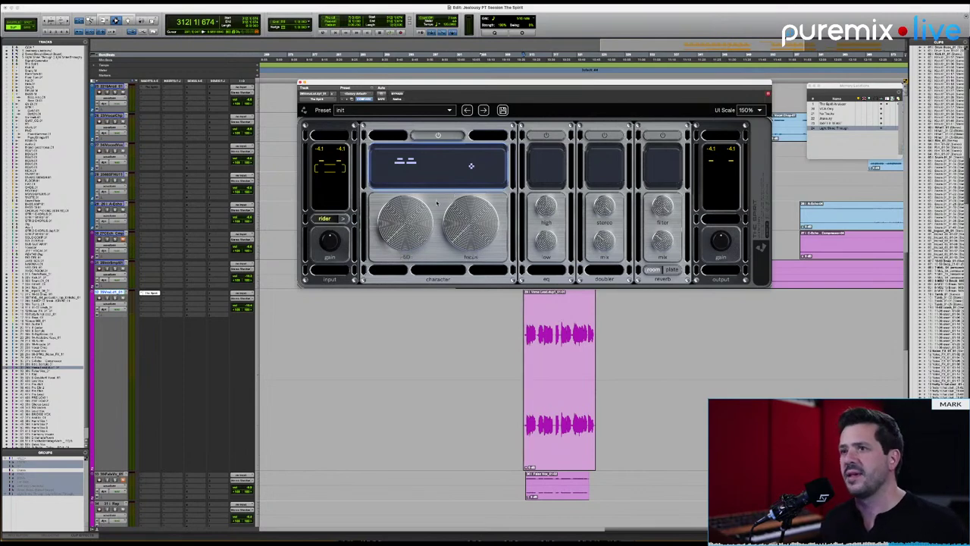
Reset the character focus to its default and raise the compression while the vocal plays.
left_click(466, 228, "alt")
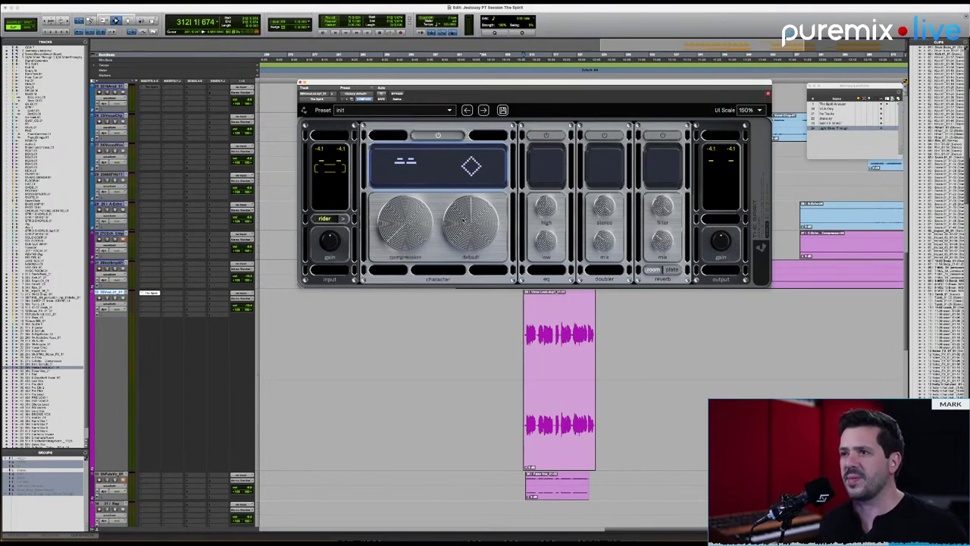
mouse_move(405, 209)
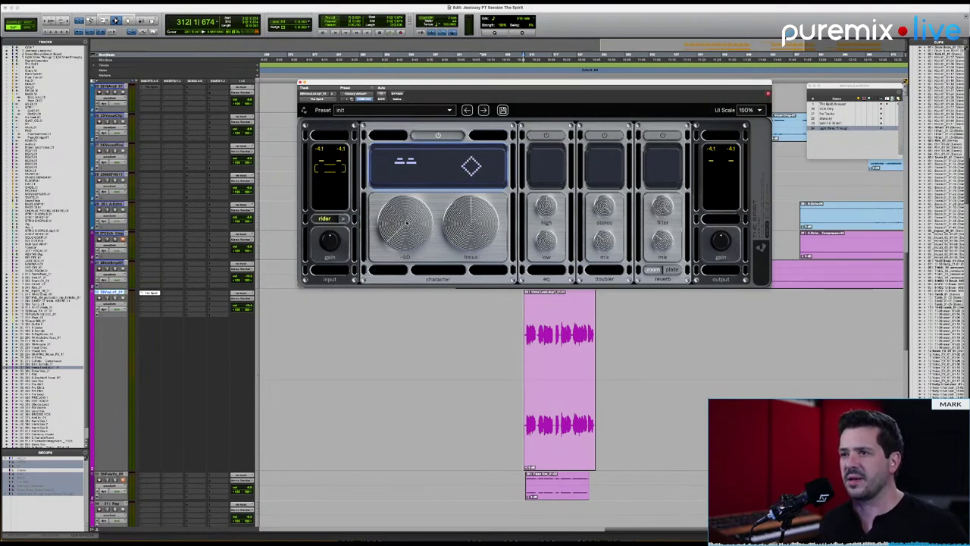
key("space")
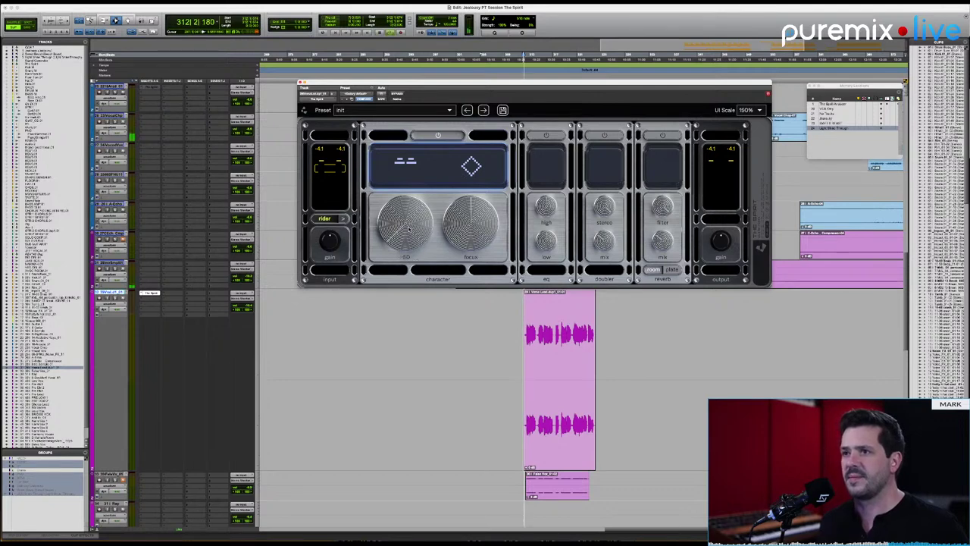
left_click_drag(409, 228, 418, 193)
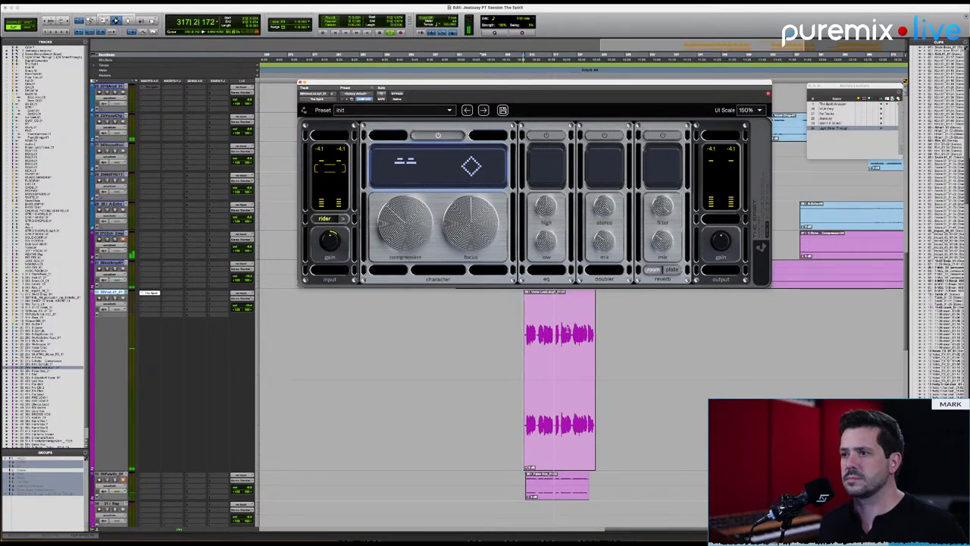
Replay the vocal from partway into the clip and set the character compression to -22.
left_click(521, 313)
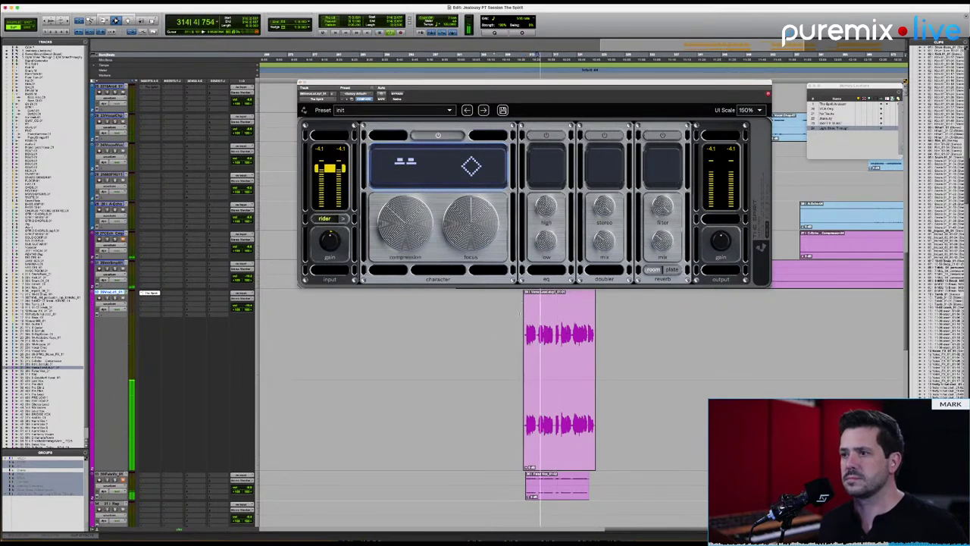
left_click(470, 225)
key("space")
key("space")
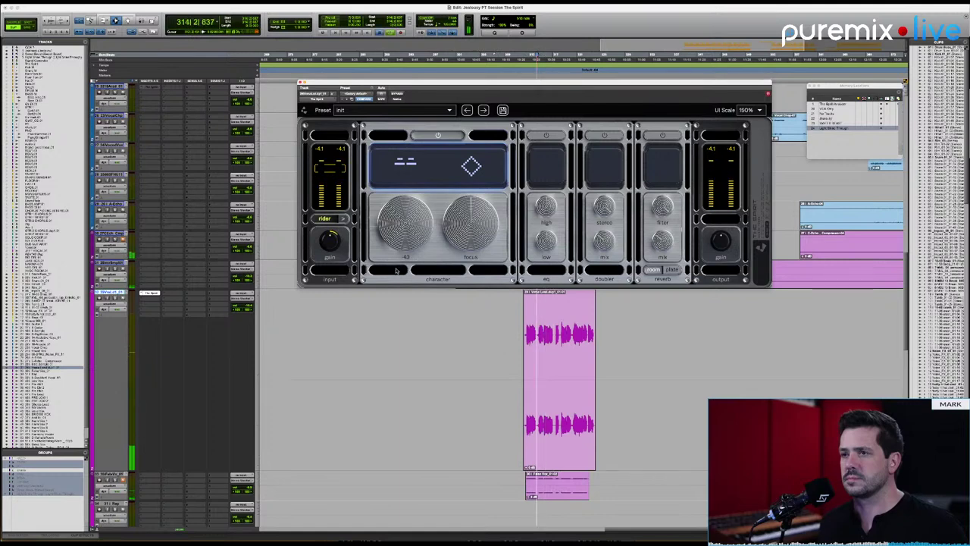
left_click_drag(406, 235, 406, 224)
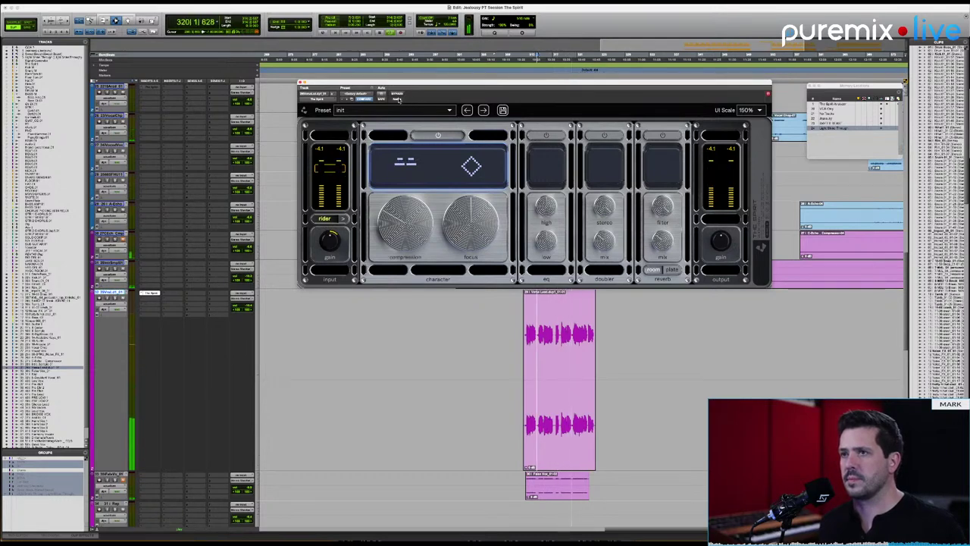
Replay the vocal from the same spot, comparing the whole plug-in bypassed and active.
key("space")
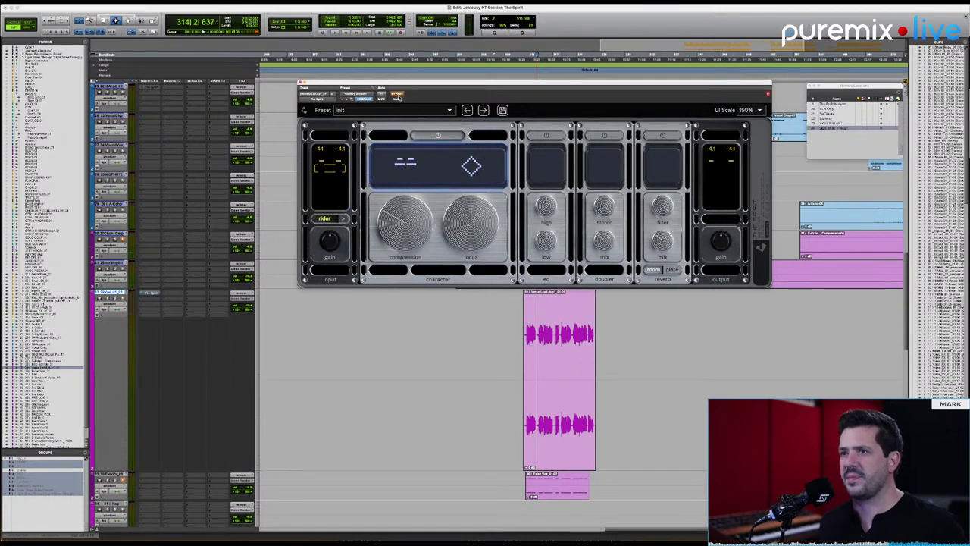
key("space")
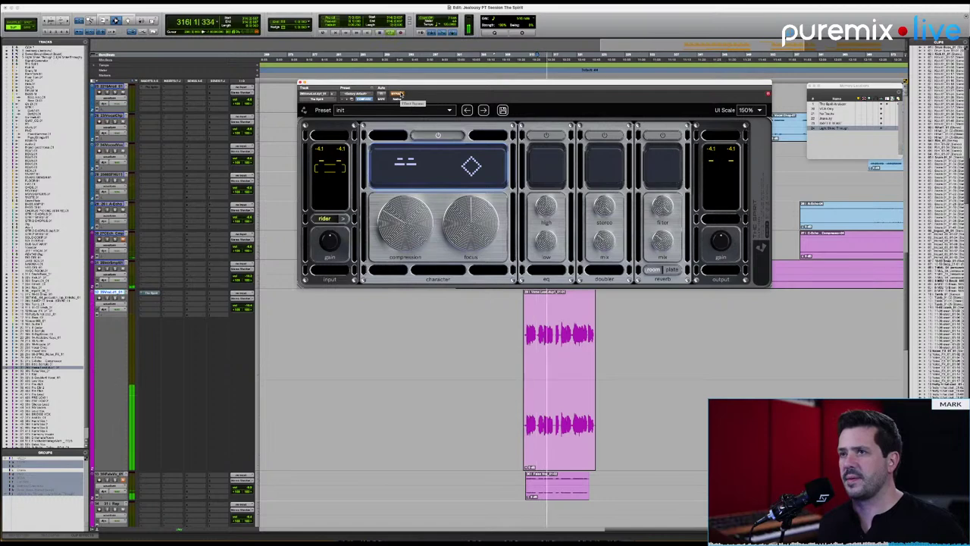
key("space")
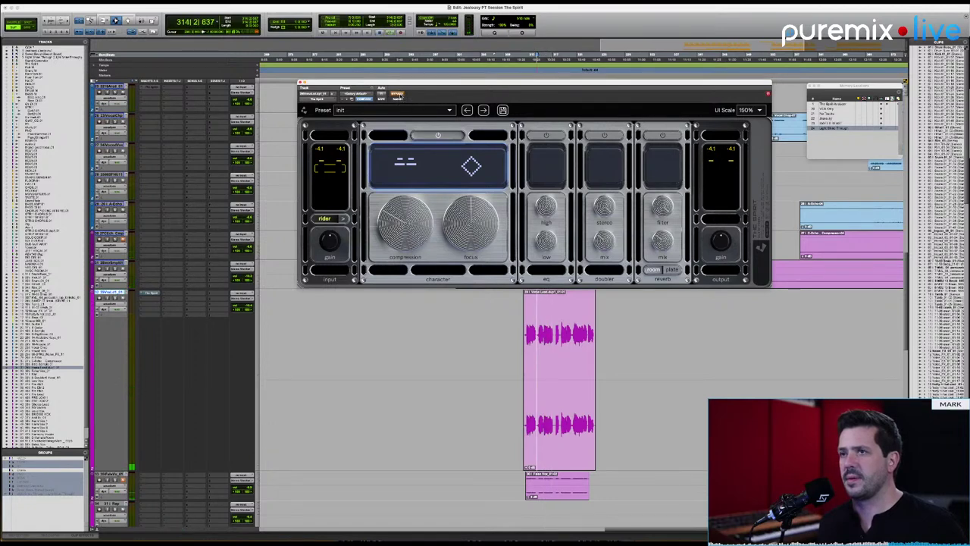
key("space")
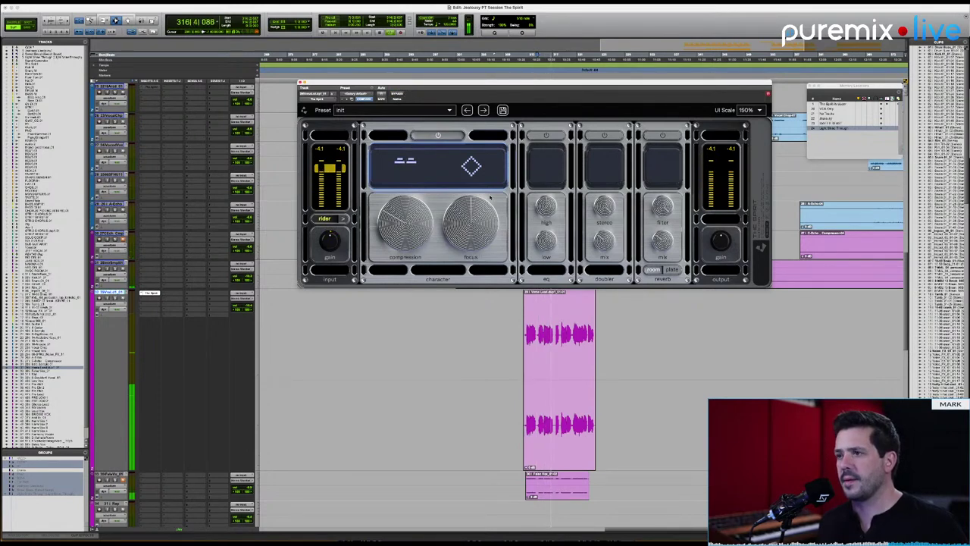
key("space")
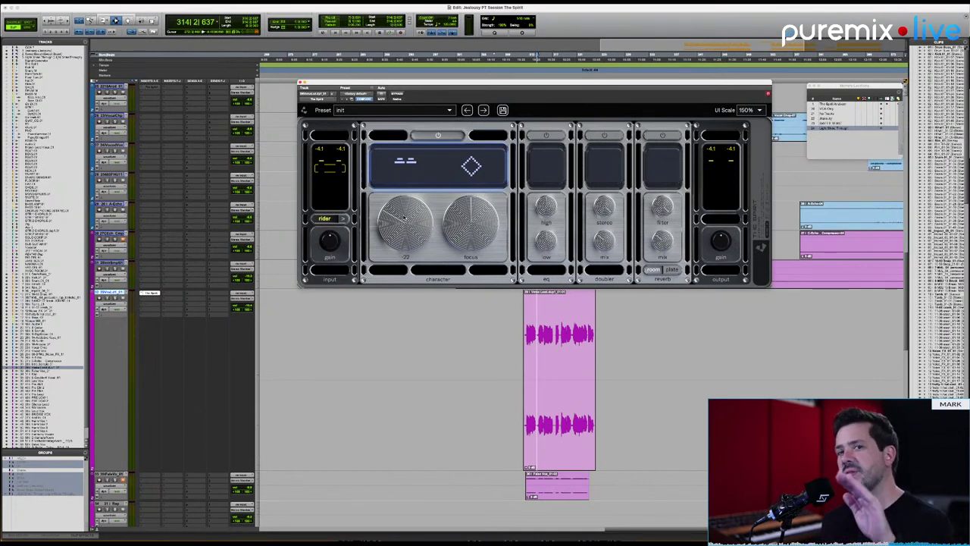
Sweep the character focus, bring it down to -60 and play the vocal.
left_click(327, 220)
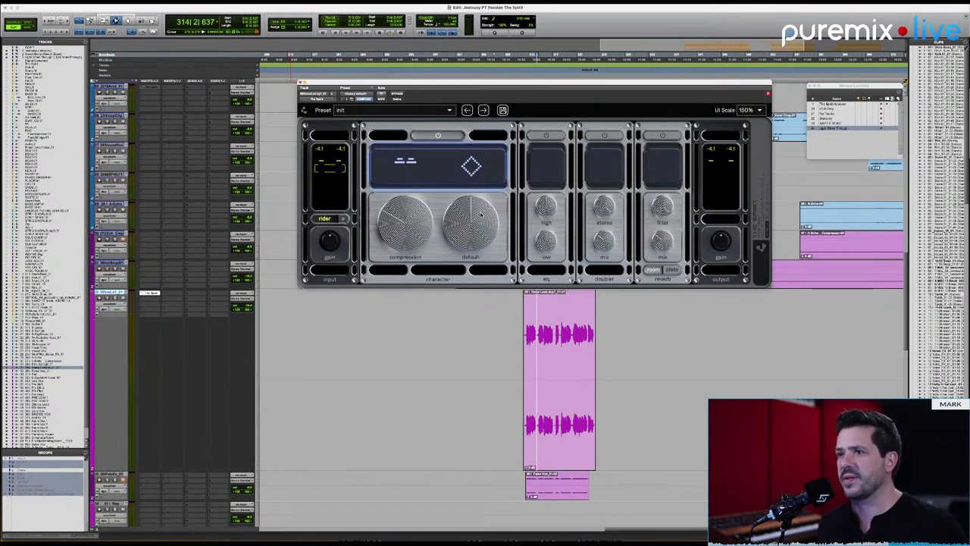
left_click_drag(480, 215, 471, 283)
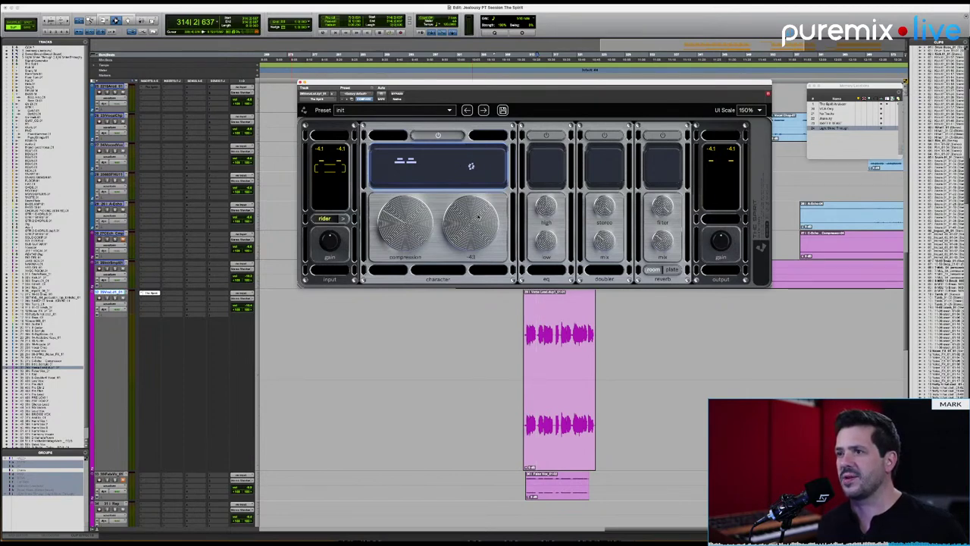
left_click_drag(479, 217, 479, 174)
left_click_drag(472, 214, 471, 261)
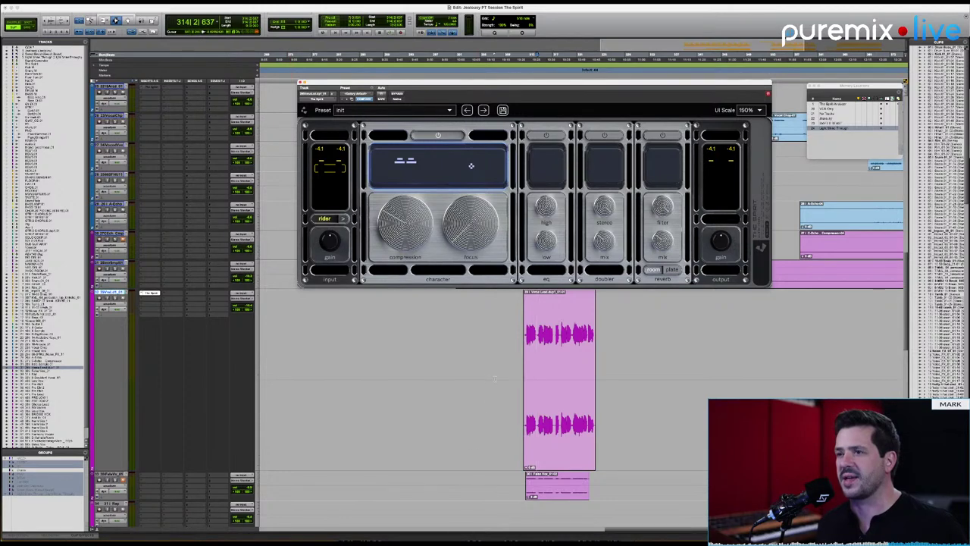
key("space")
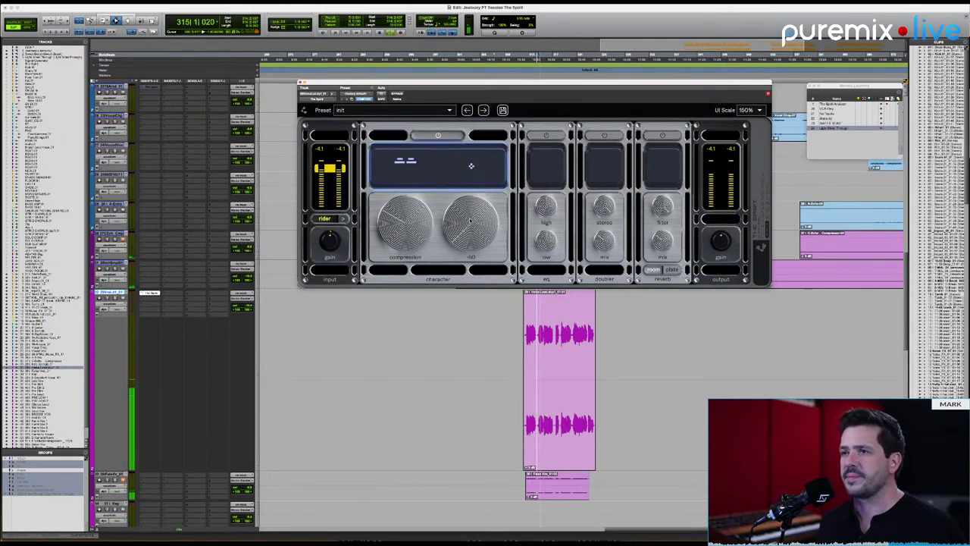
Vary the focus during playback, raise it to +60 to hear that extreme, and stop the vocal.
left_click_drag(469, 223, 491, 115)
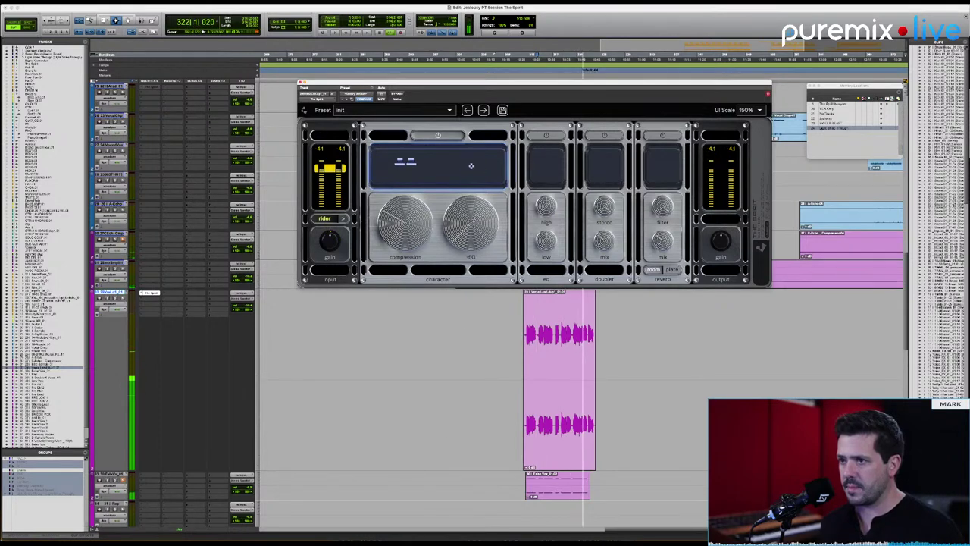
mouse_move(467, 233)
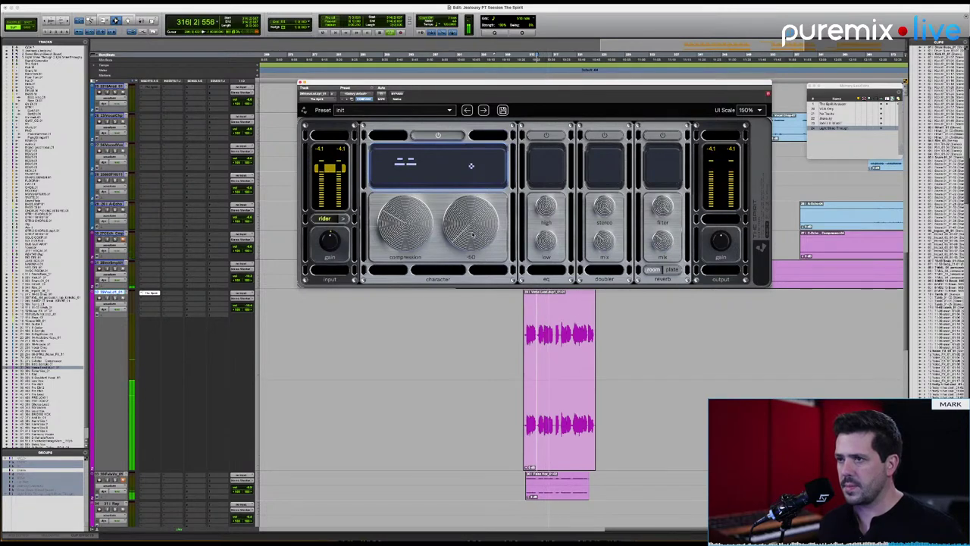
left_click_drag(472, 237, 483, 241)
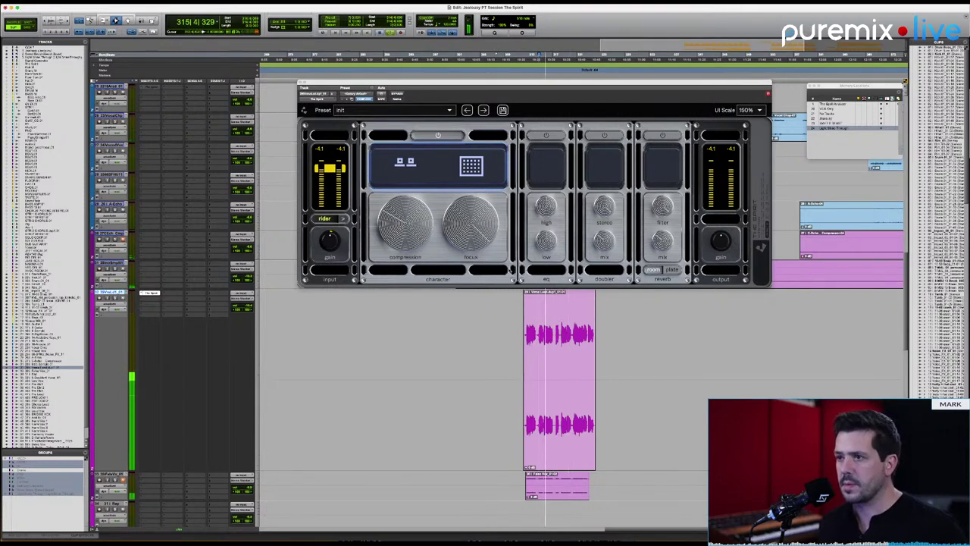
mouse_move(478, 222)
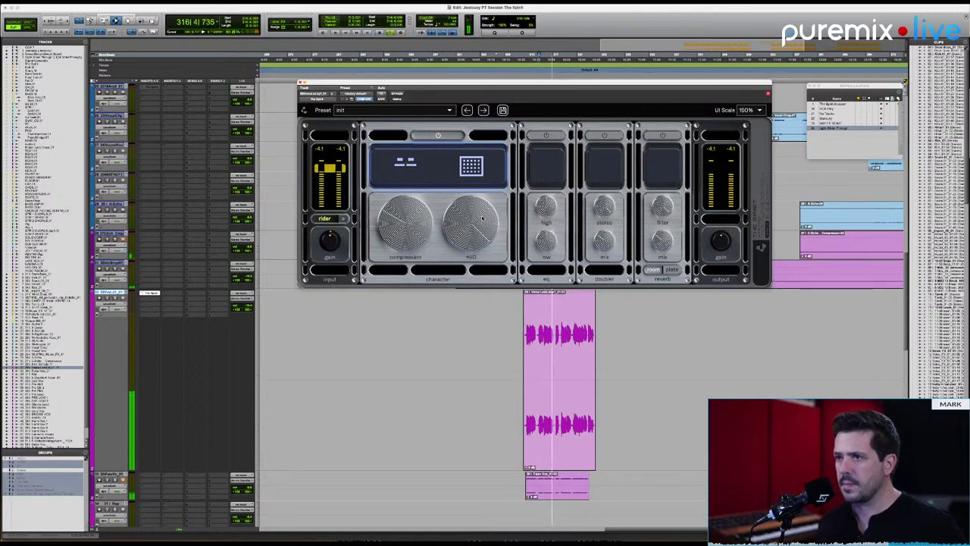
key("space")
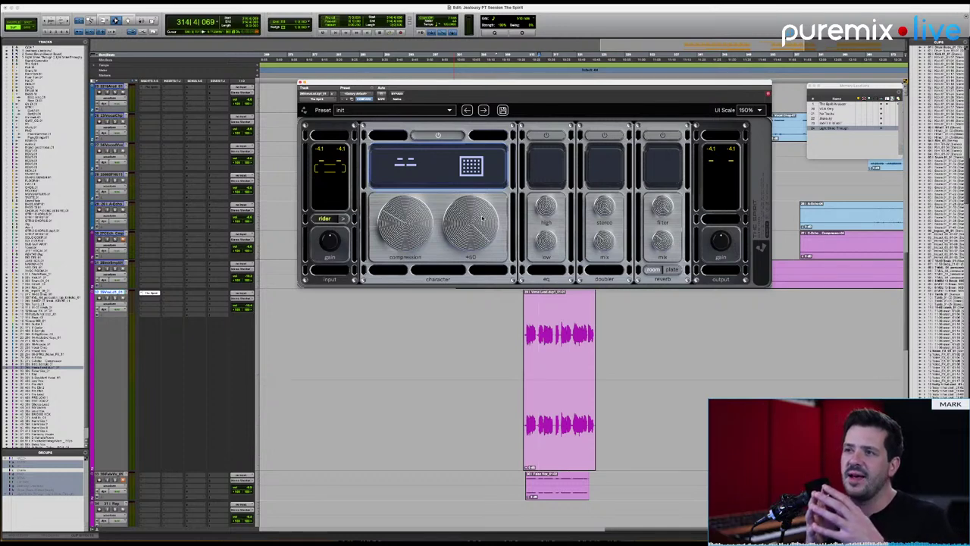
Return the focus to -60 and audition the vocal there and at +60.
left_click_drag(482, 218, 478, 371)
mouse_move(475, 239)
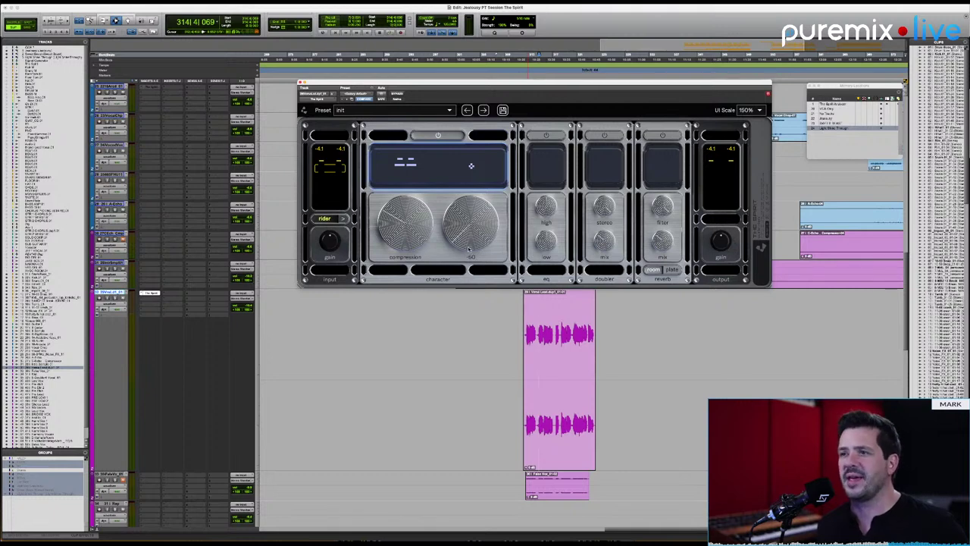
left_click_drag(473, 231, 473, 182)
left_click_drag(470, 248, 477, 300)
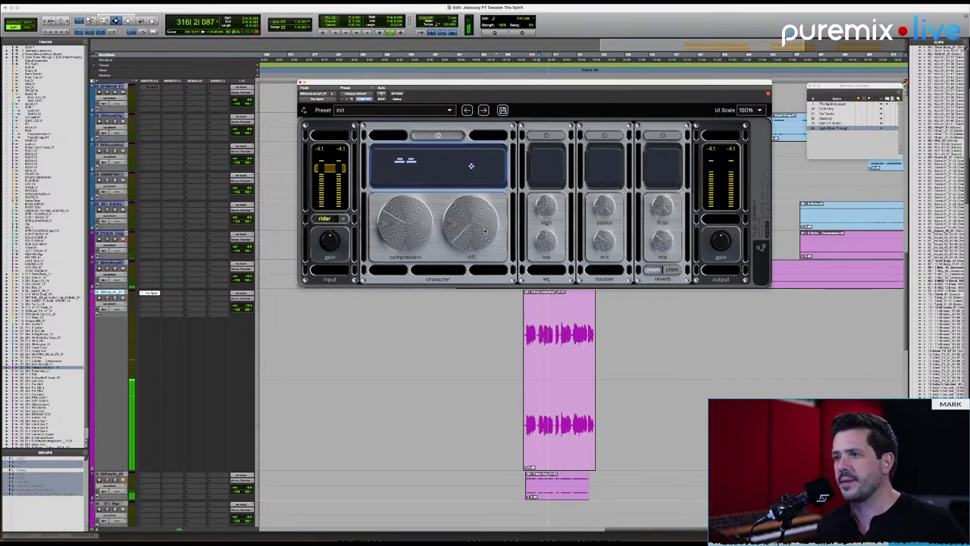
key("space")
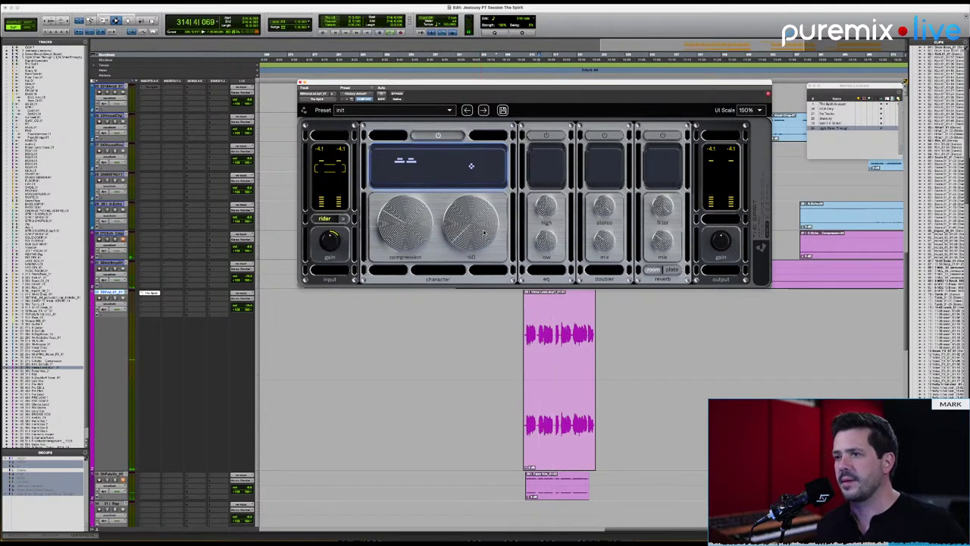
key("space")
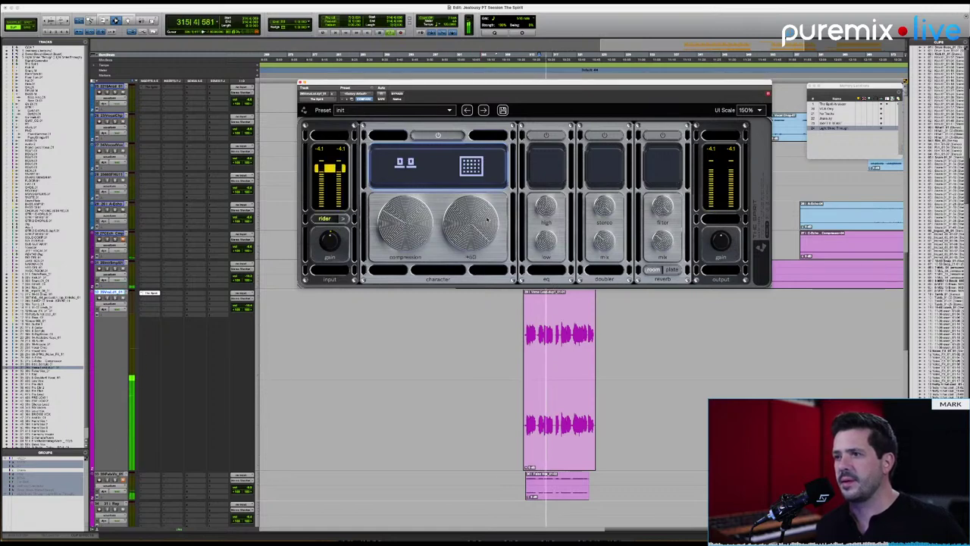
key("space")
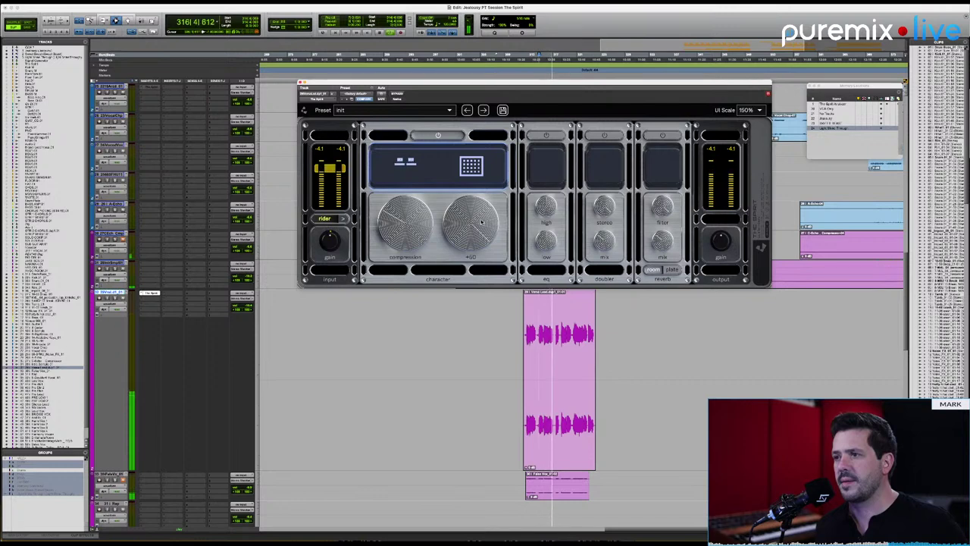
Turn the focus down from its high setting and reset it to its default.
left_click_drag(480, 220, 480, 279)
left_click_drag(479, 221, 470, 240)
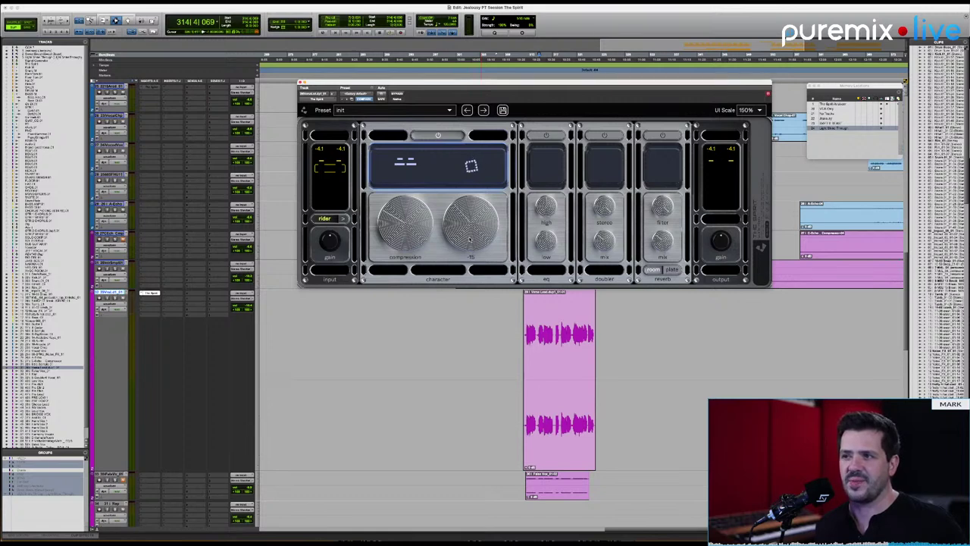
left_click(472, 224, "alt")
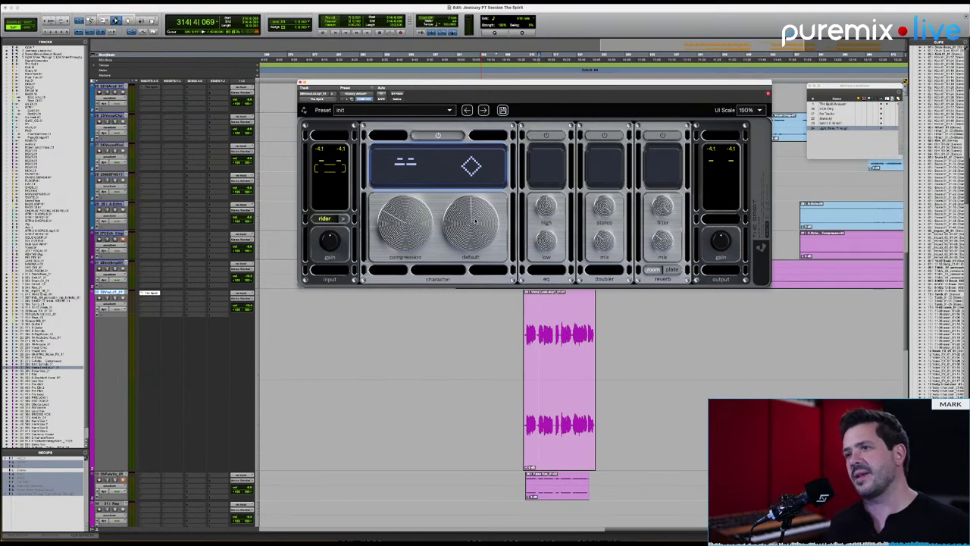
Play the vocal and raise the character focus slightly above its default to +7.
key("space")
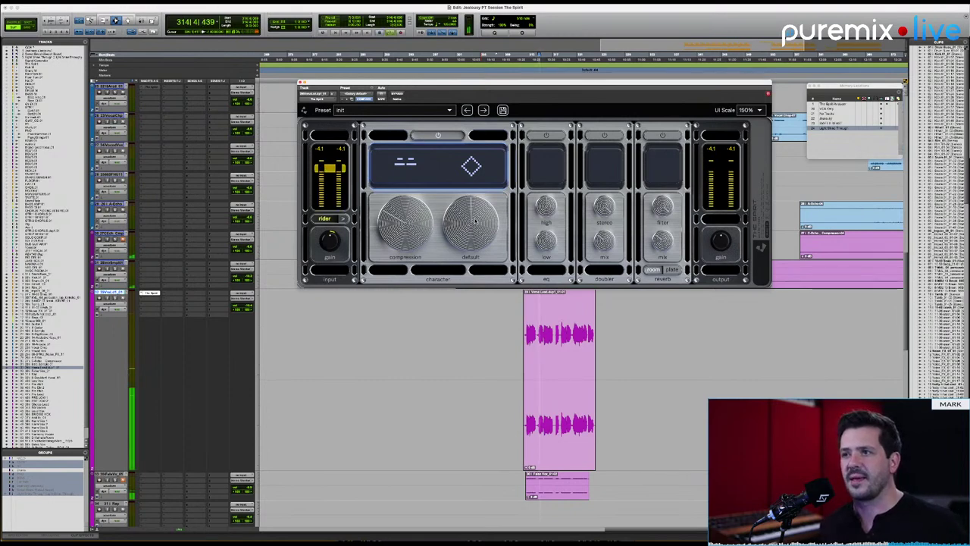
left_click_drag(474, 228, 475, 218)
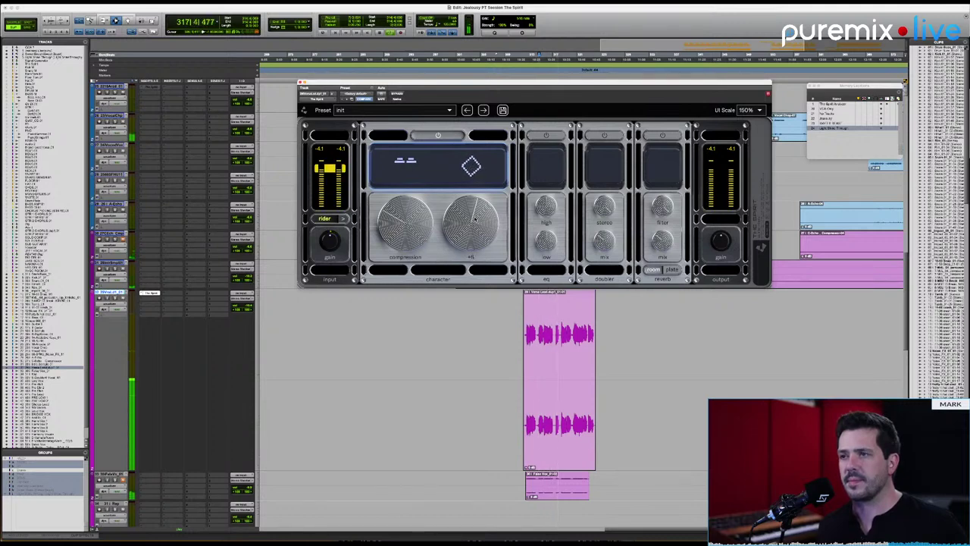
mouse_move(474, 219)
left_mouse_down()
mouse_move(470, 236)
mouse_move(478, 215)
left_mouse_up()
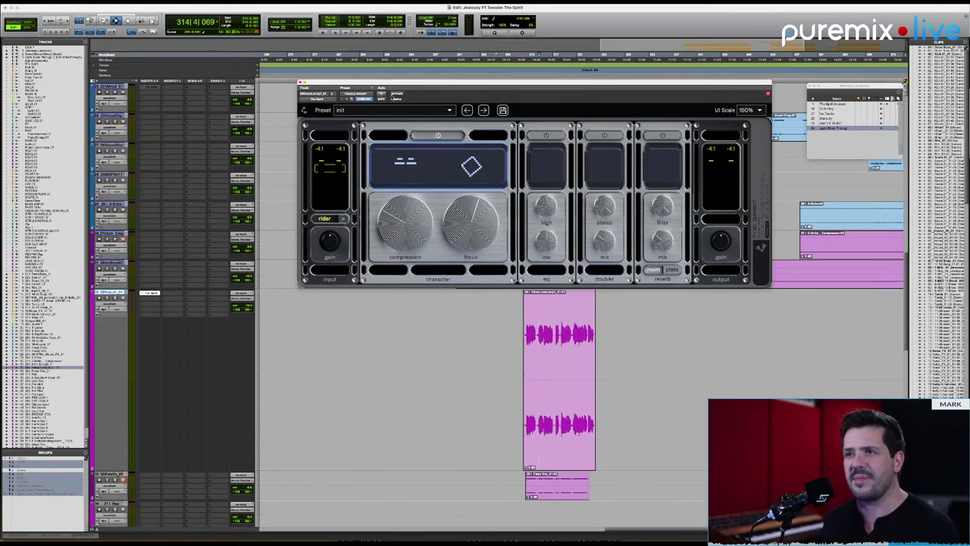
Bypass the whole plug-in and audition the dry vocal, then re-enable it and audition the processed vocal.
left_click(397, 94)
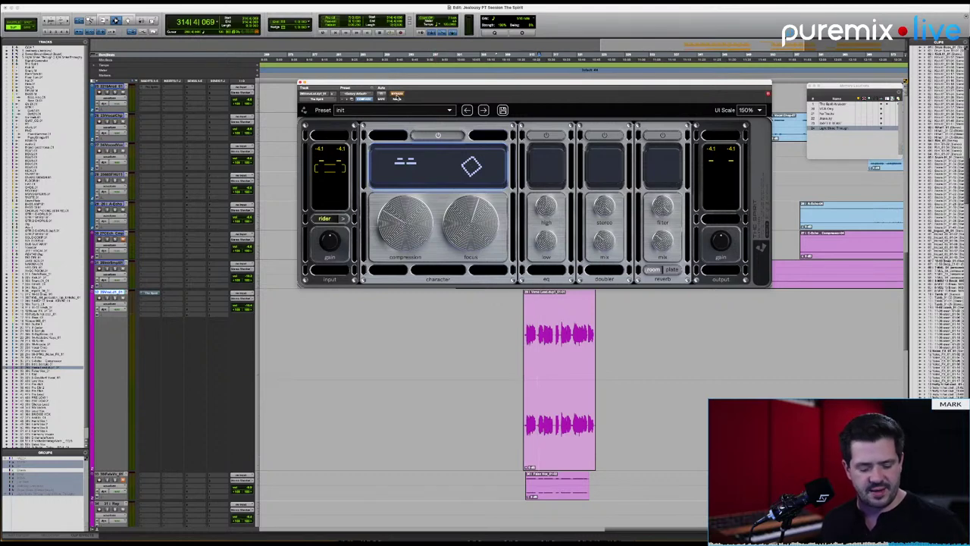
key("space")
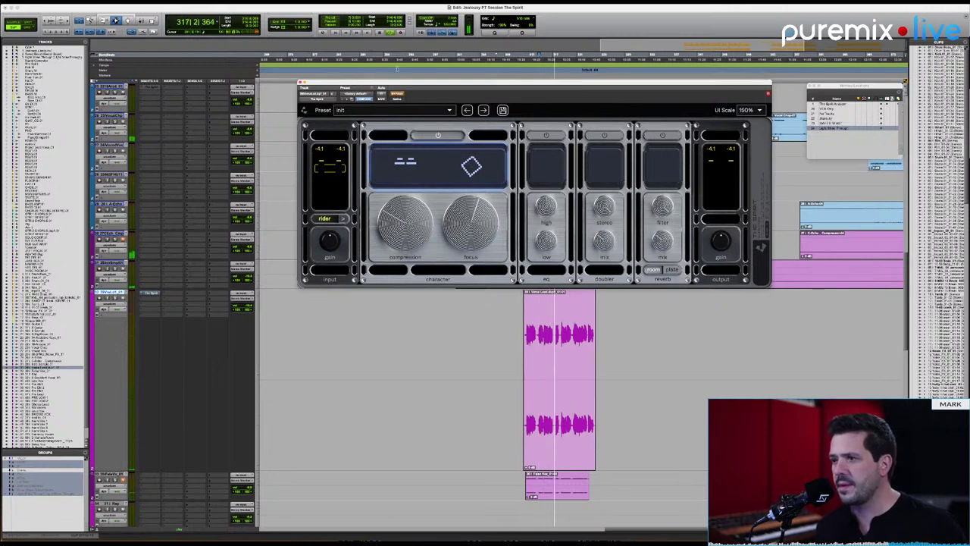
key("space")
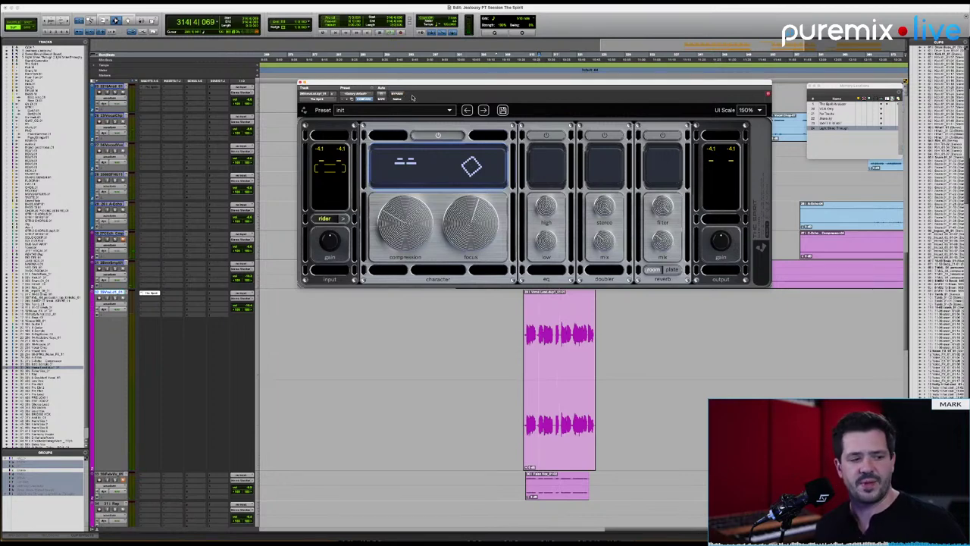
key("space")
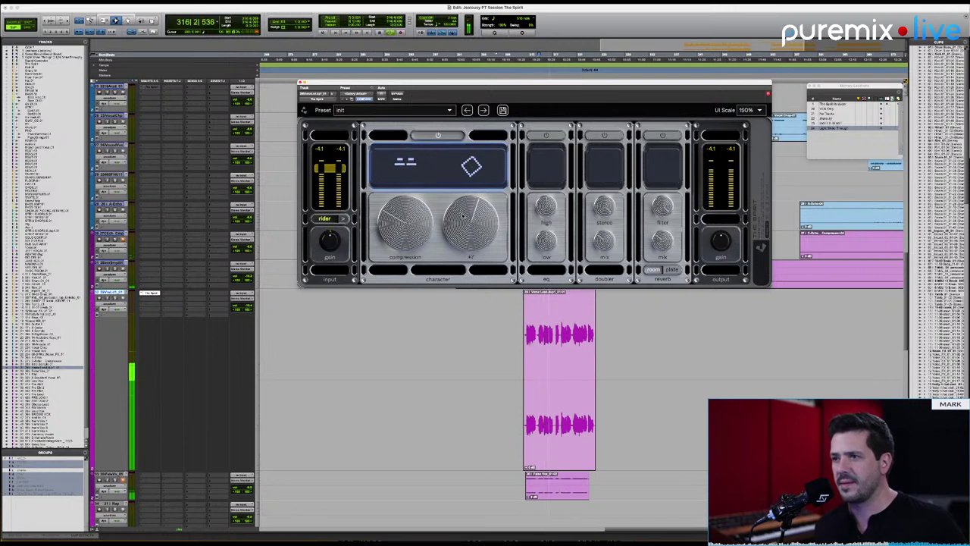
mouse_move(462, 217)
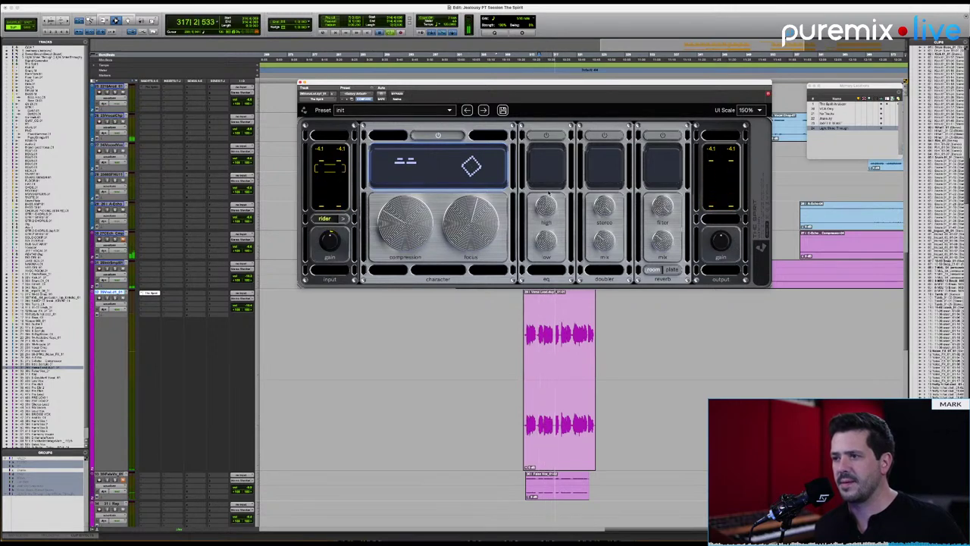
key("space")
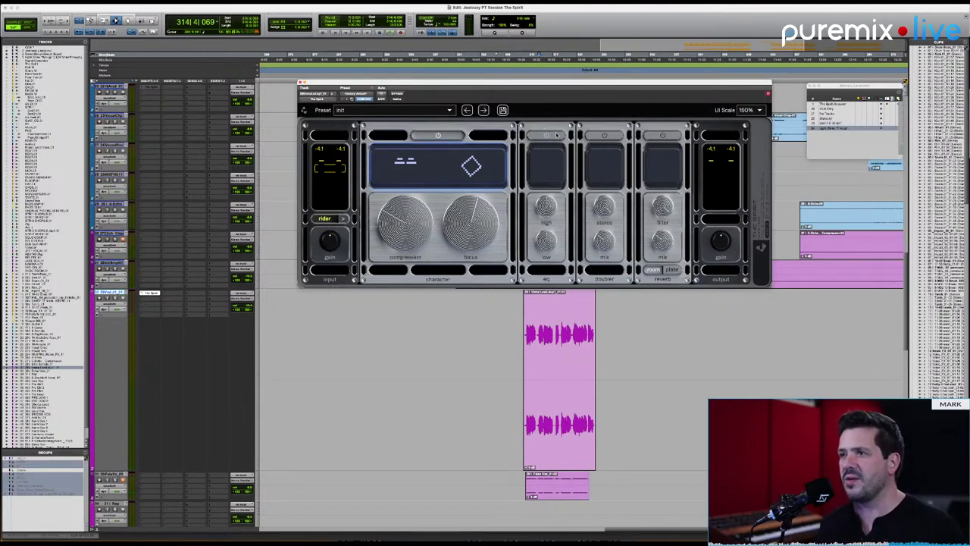
Switch on the EQ section and boost its low band while the vocal plays.
left_click(555, 135)
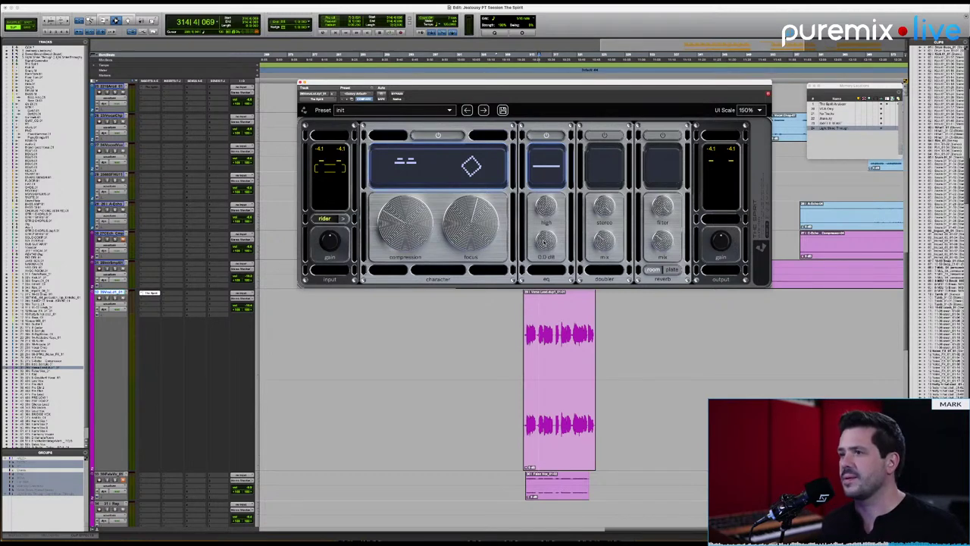
key("space")
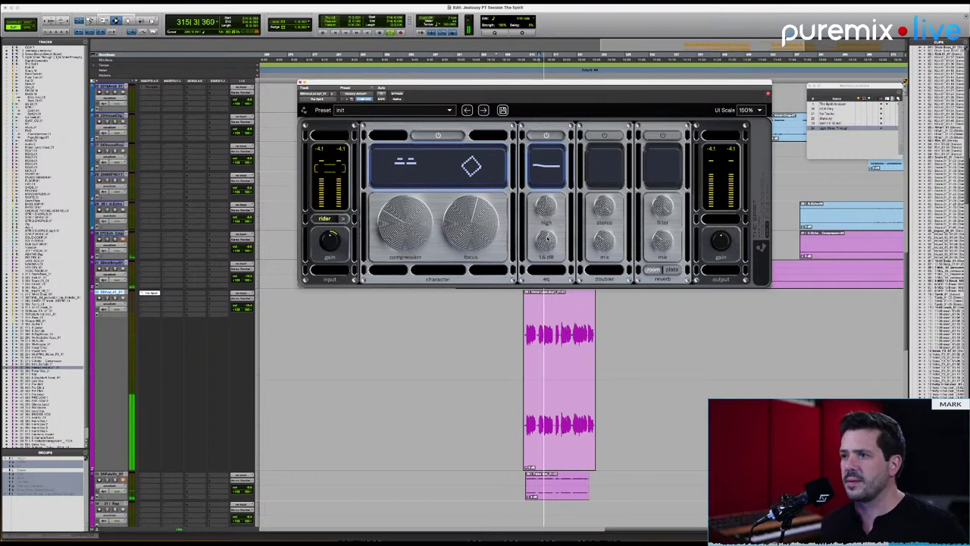
mouse_move(547, 237)
left_mouse_down()
mouse_move(558, 182)
mouse_move(549, 256)
left_mouse_up()
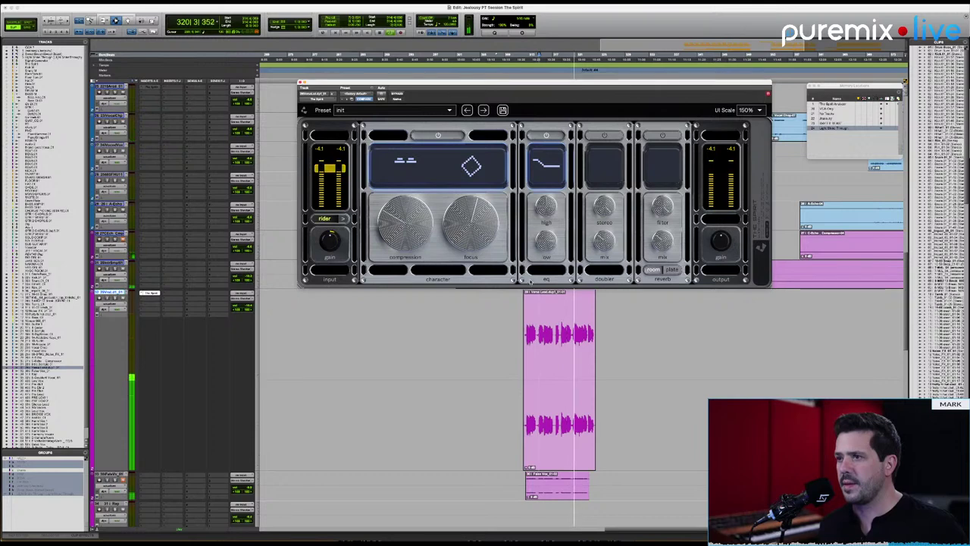
left_click_drag(546, 243, 548, 250)
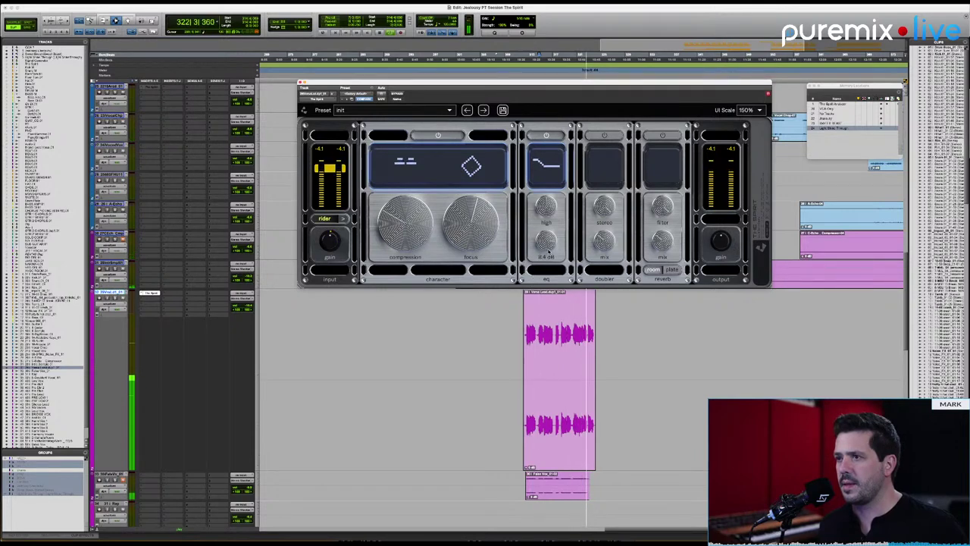
Compare the vocal with the EQ section off and on during playback.
mouse_move(545, 199)
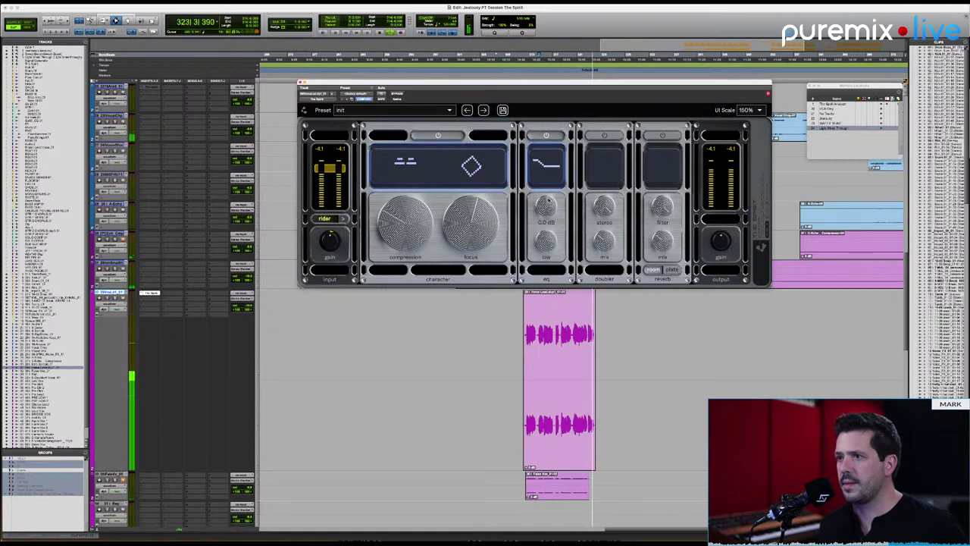
left_click(547, 135)
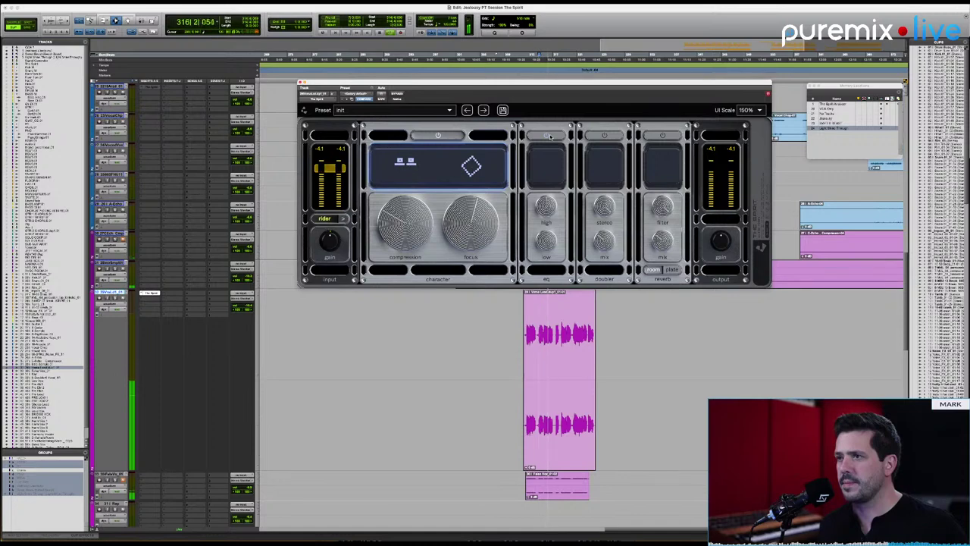
left_click(549, 136)
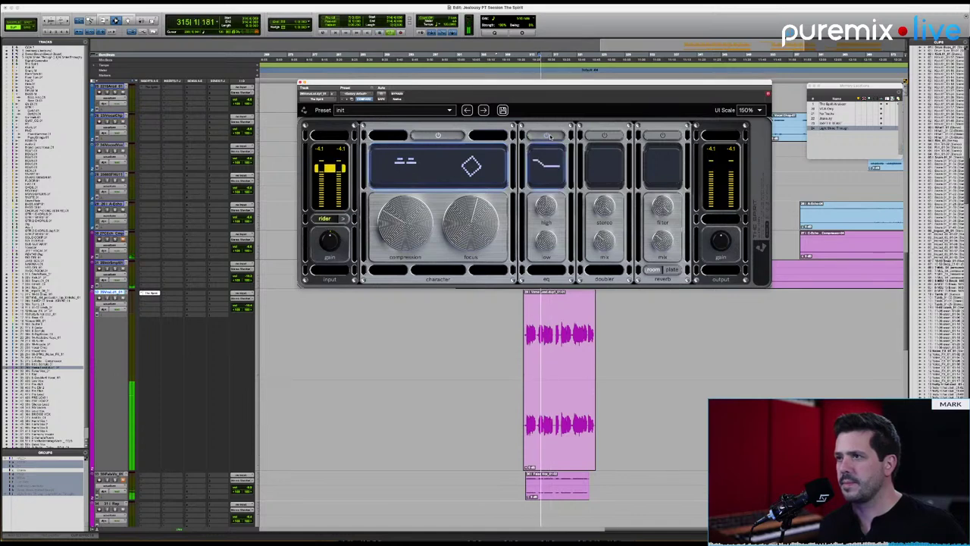
Ease back the EQ low boost, raise the high band to 4.2 dB during playback, and stop the vocal.
mouse_move(552, 247)
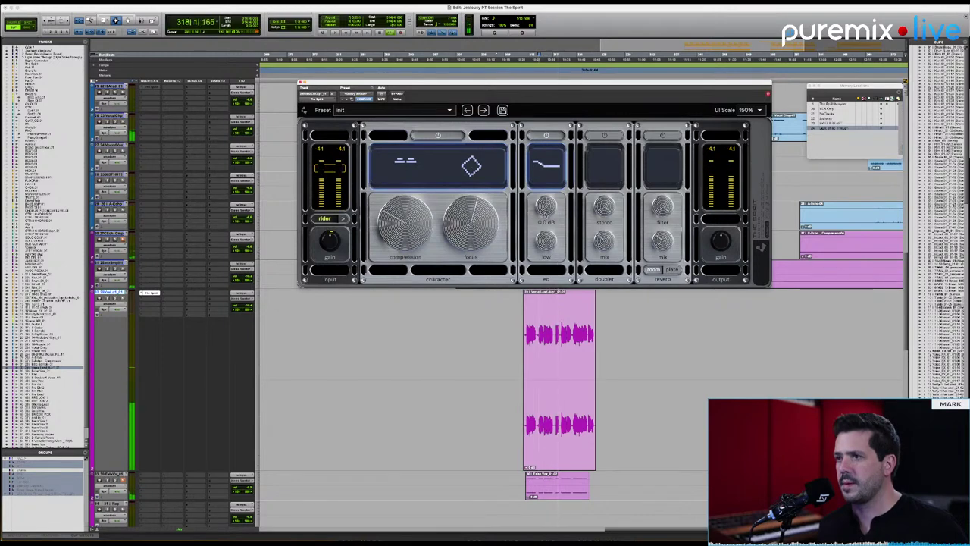
mouse_move(545, 206)
left_mouse_down()
mouse_move(554, 179)
mouse_move(554, 201)
mouse_move(560, 195)
left_mouse_up()
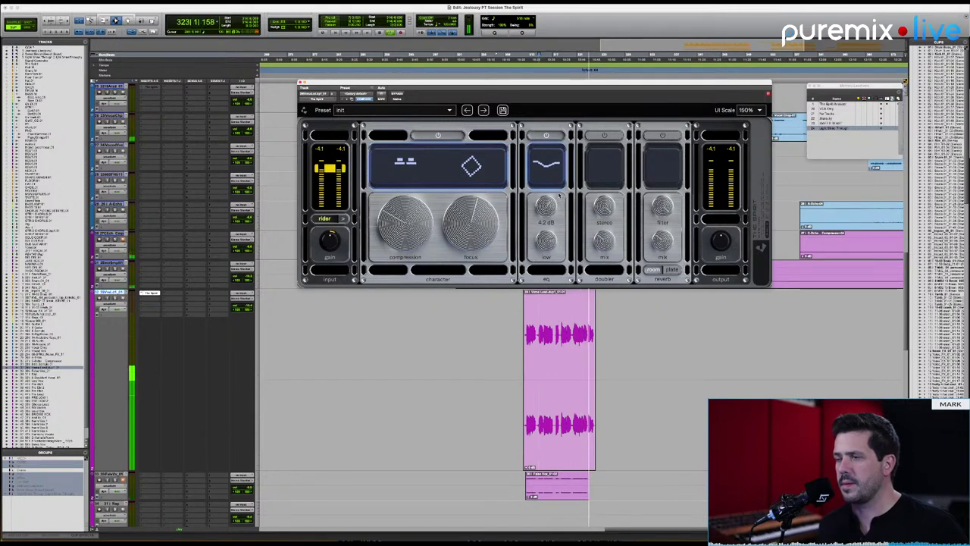
key("space")
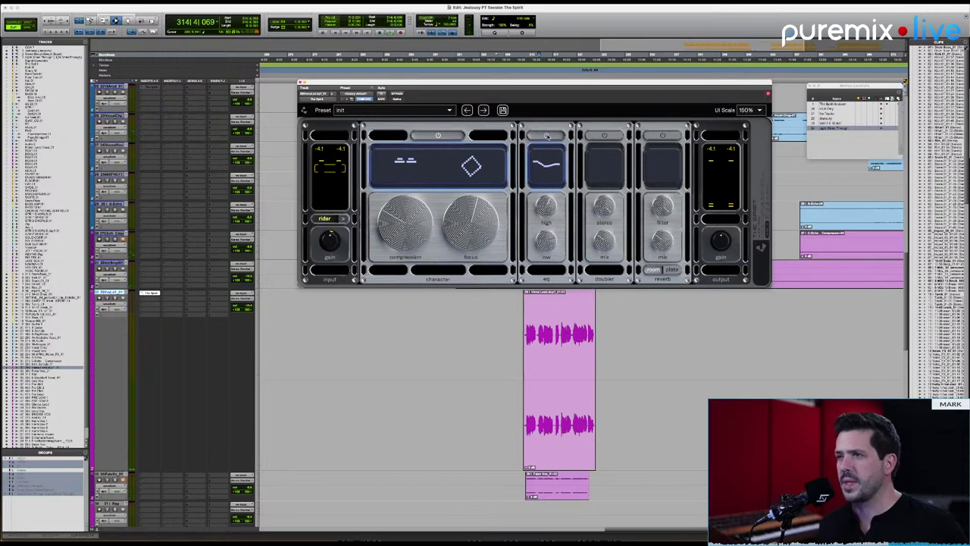
Audition the vocal with the EQ section off, switch it back on, and play it again for comparison.
left_click(547, 135)
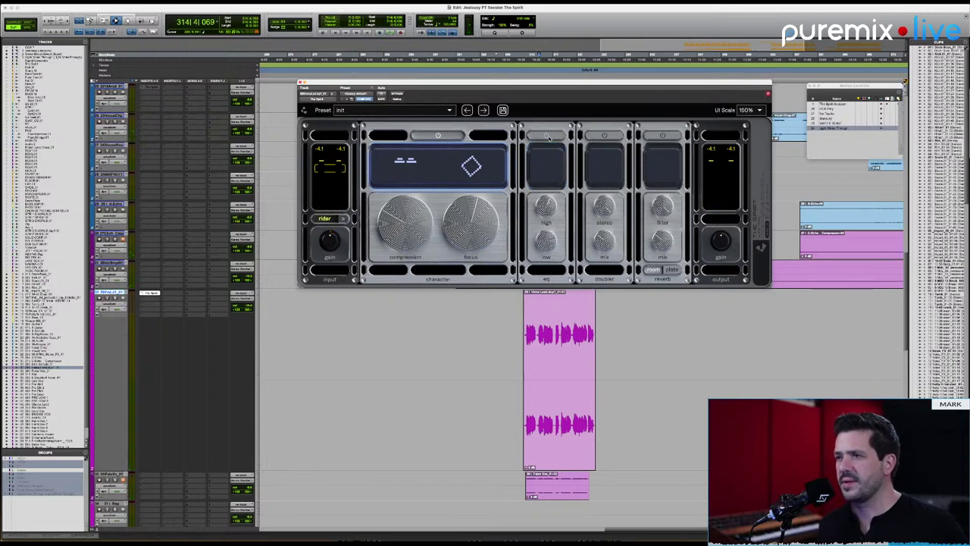
key("space")
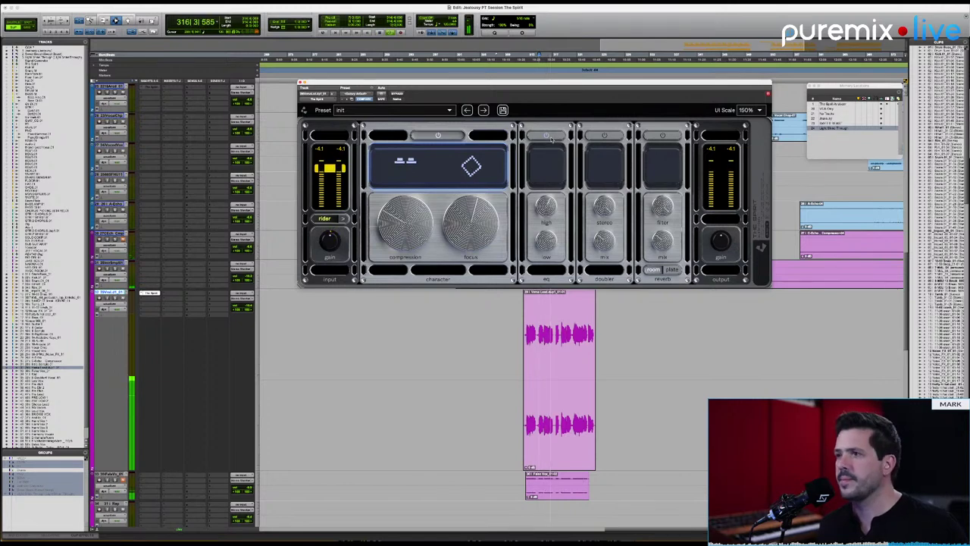
key("space")
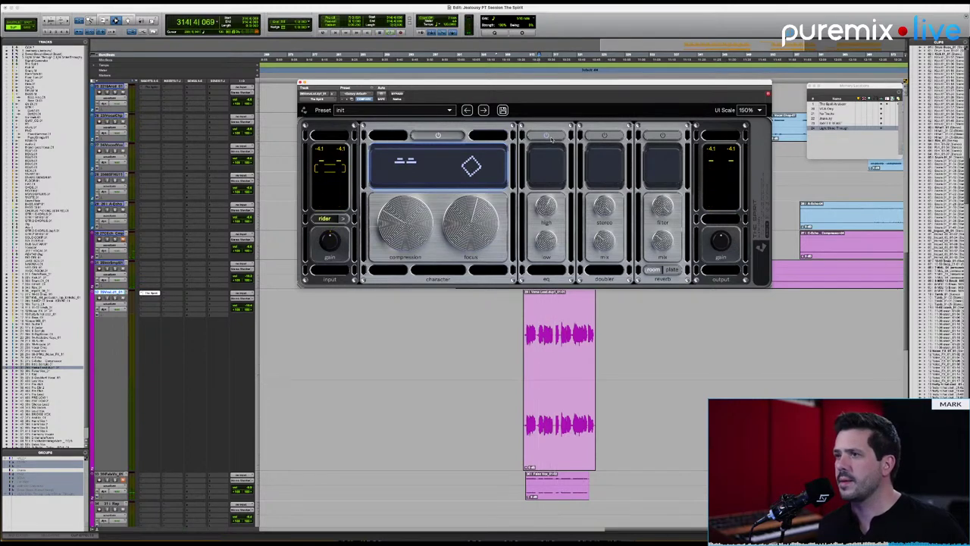
left_click(546, 136)
key("space")
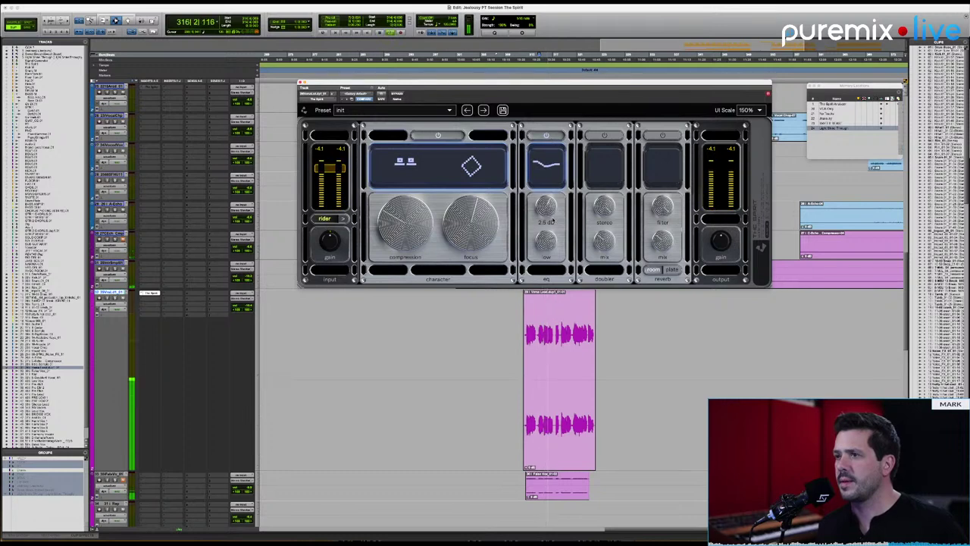
mouse_move(542, 236)
key("space")
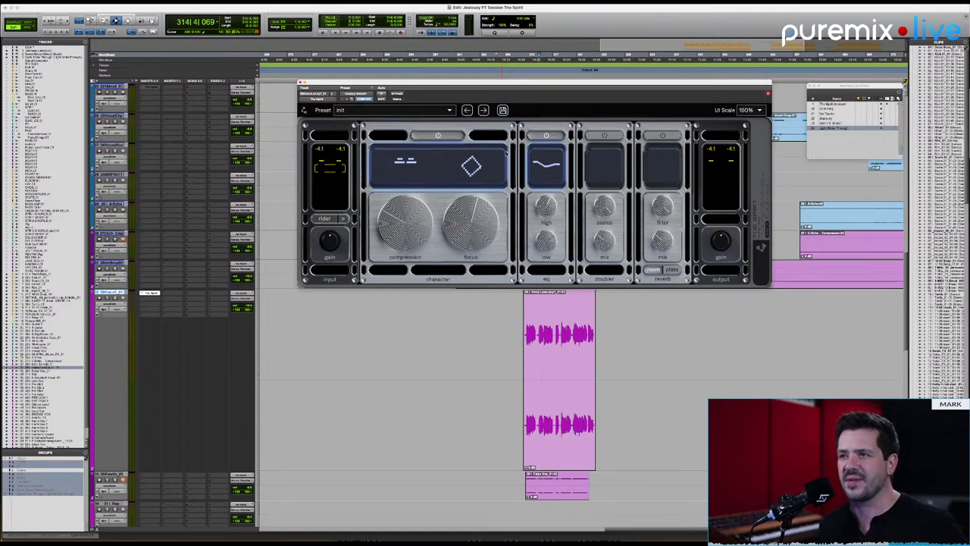
Audition the vocal alternately with the input rider off and on, leaving the rider enabled.
key("space")
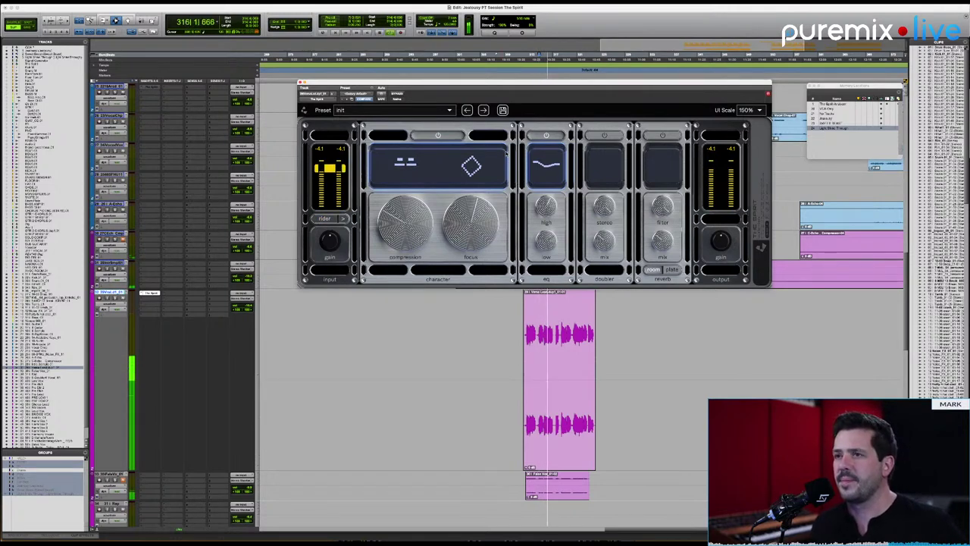
left_click(326, 219)
key("space")
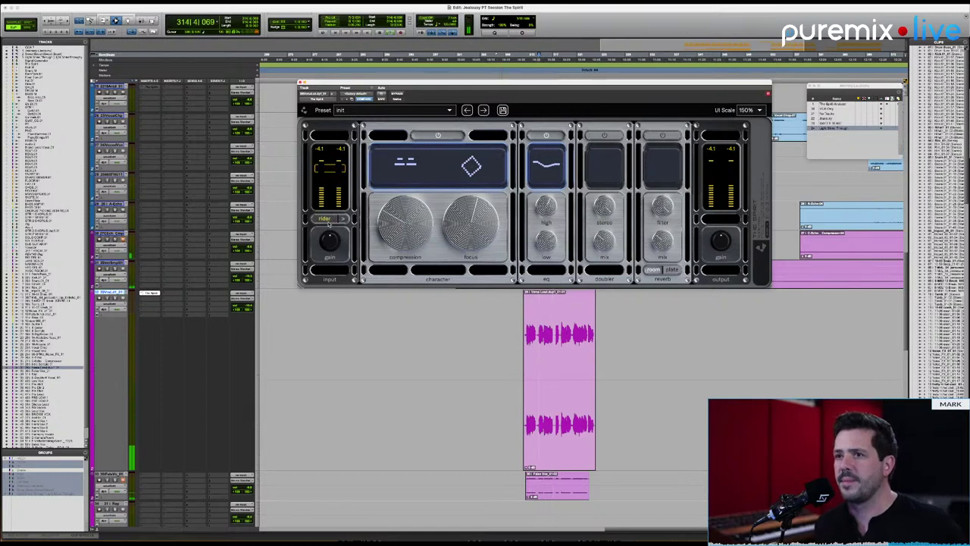
key("space")
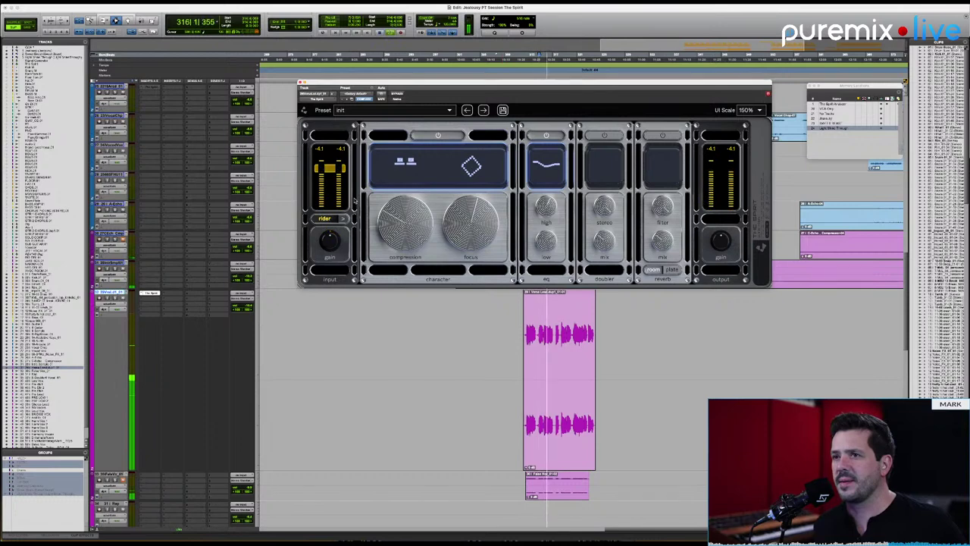
key("space")
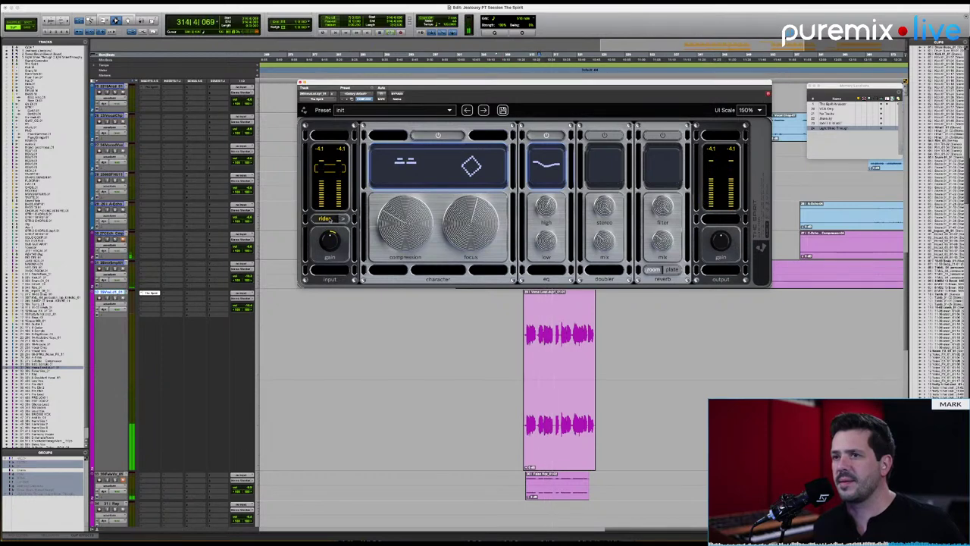
key("space")
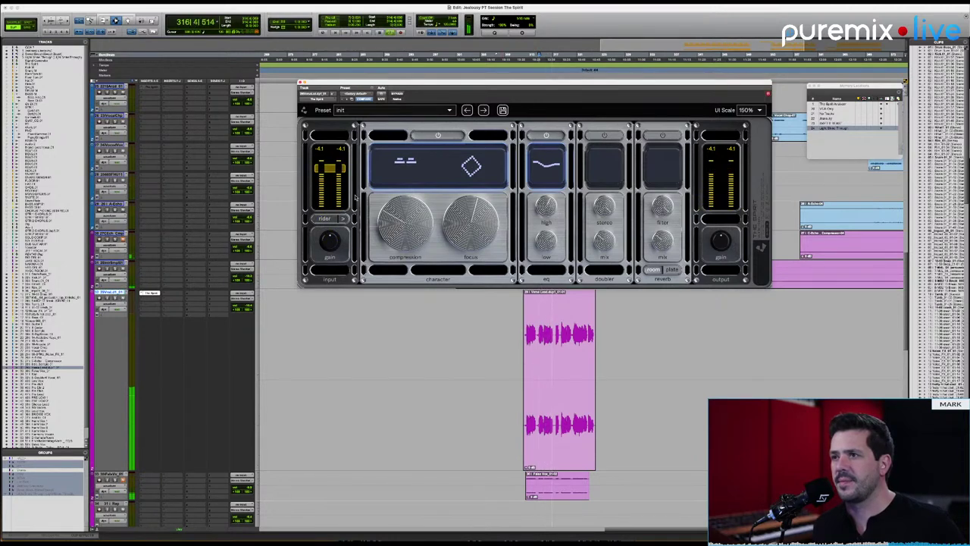
key("space")
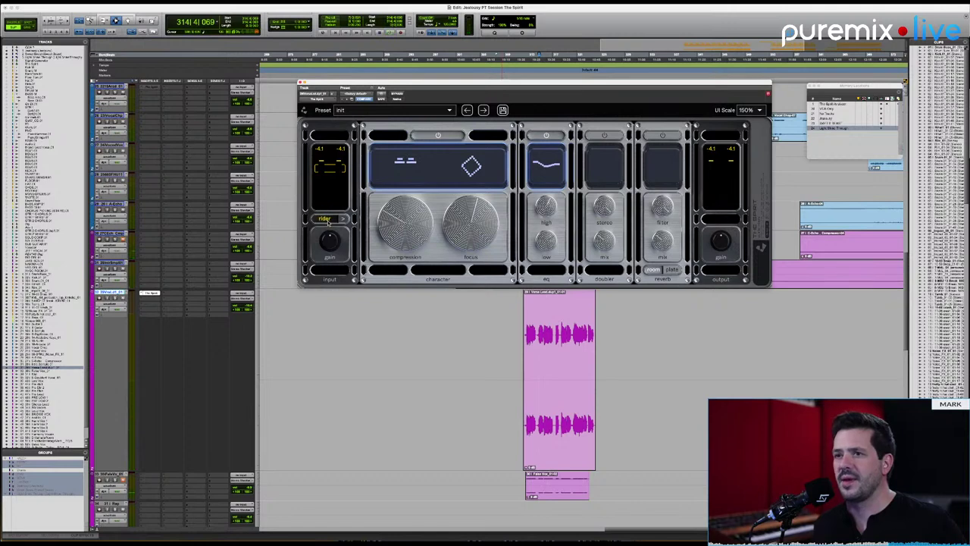
Open the rider's detailed settings and examine its time, amount and floor controls.
left_click(343, 219)
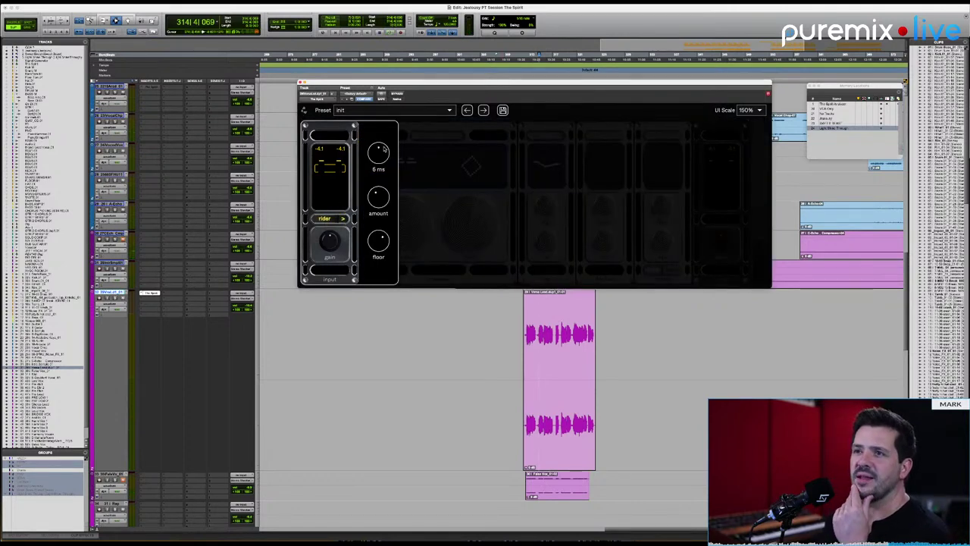
mouse_move(369, 242)
mouse_move(381, 201)
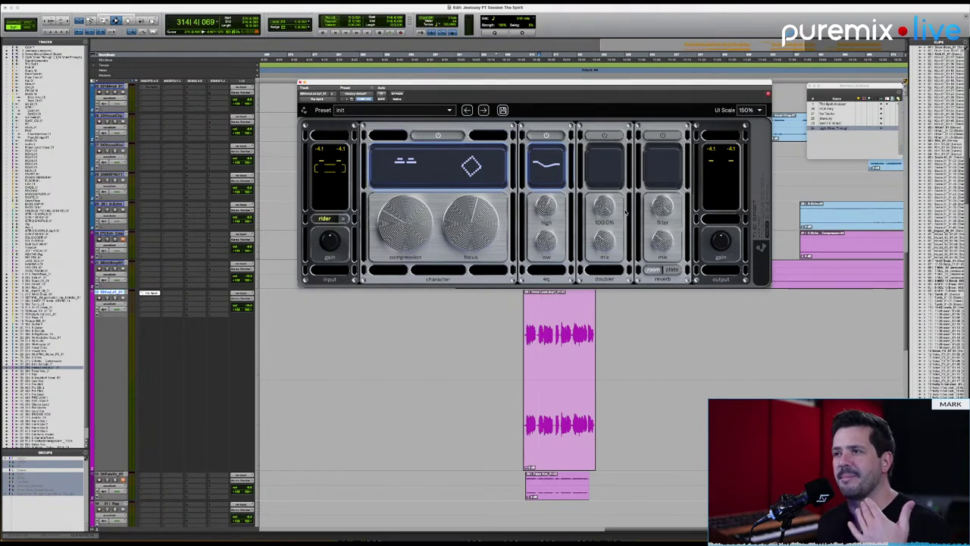
Switch on the doubler section and check its mix control.
mouse_move(607, 241)
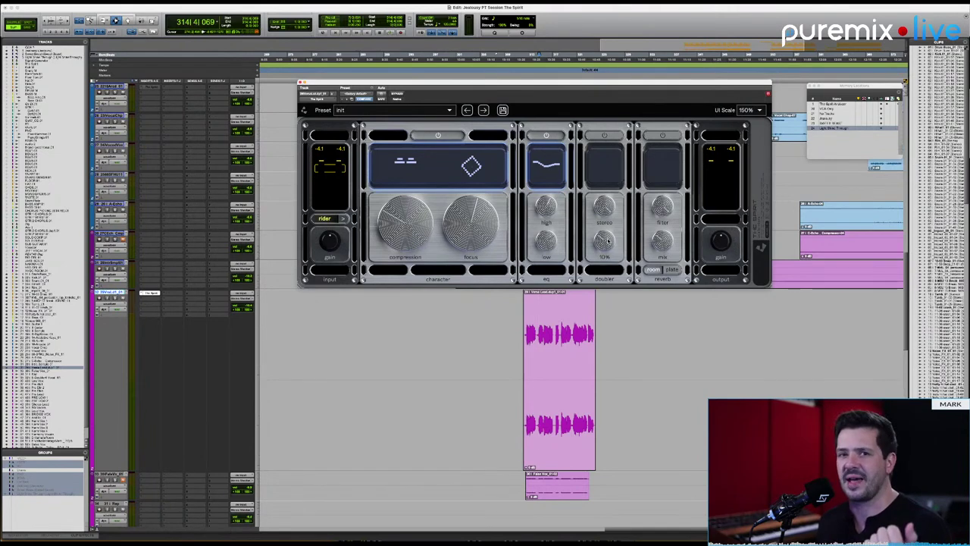
left_click(605, 136)
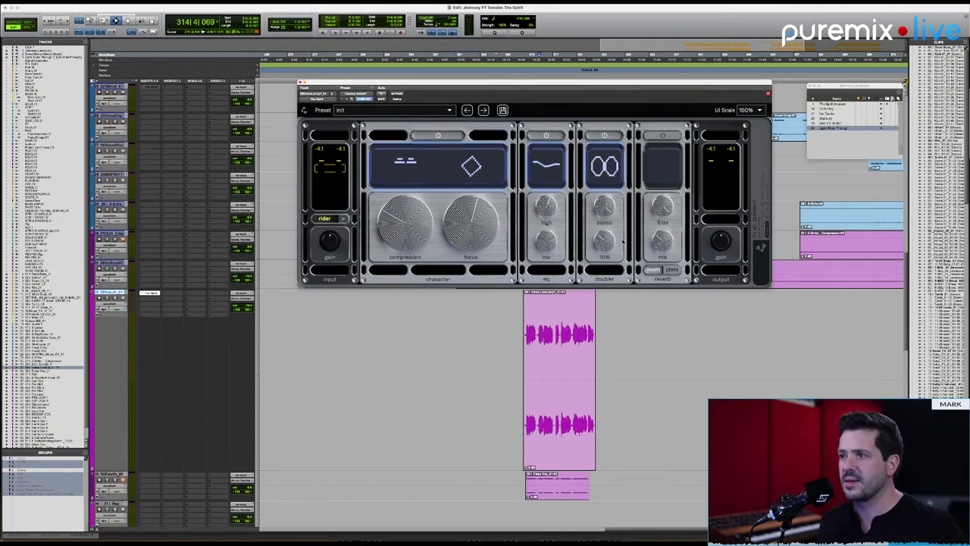
mouse_move(605, 241)
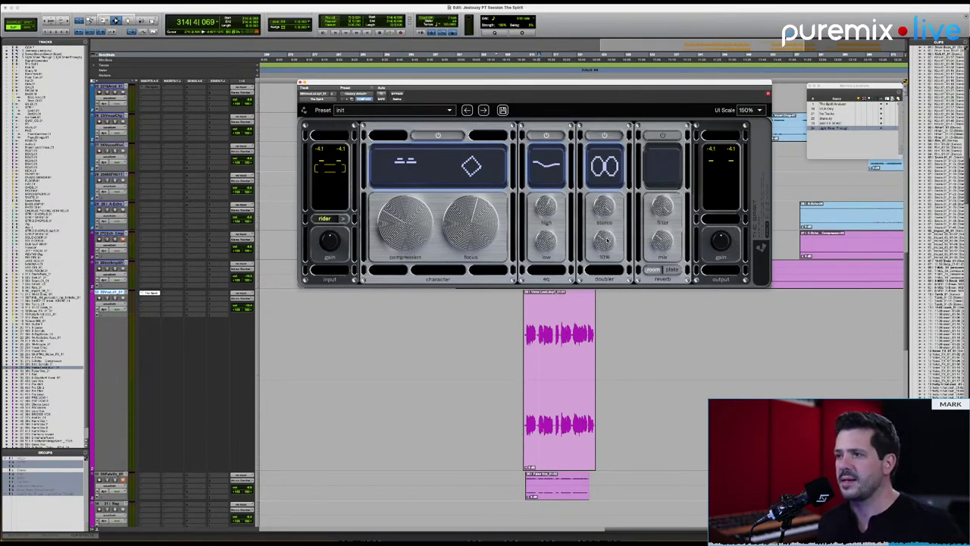
Play the vocal while raising the doubler mix from 0% to 100%.
left_click_drag(605, 239, 599, 242)
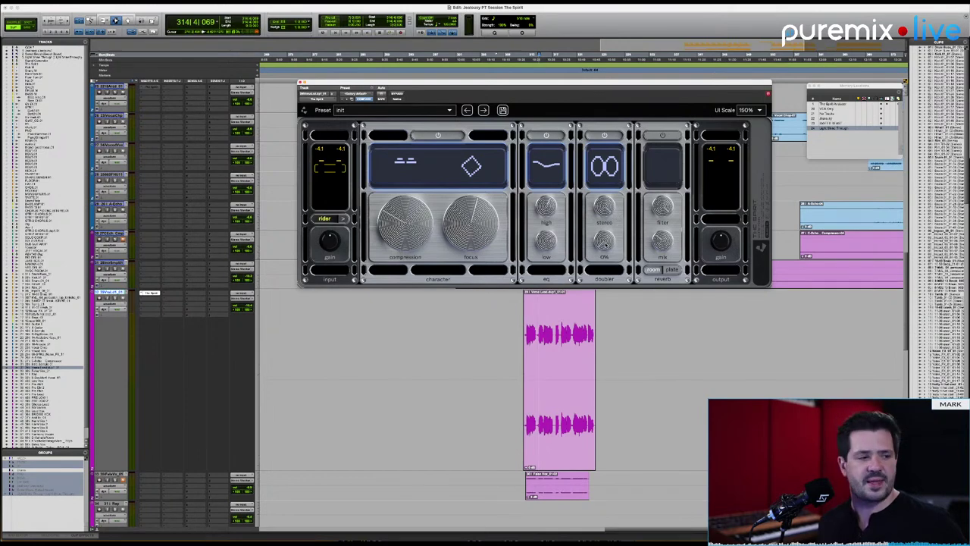
key("space")
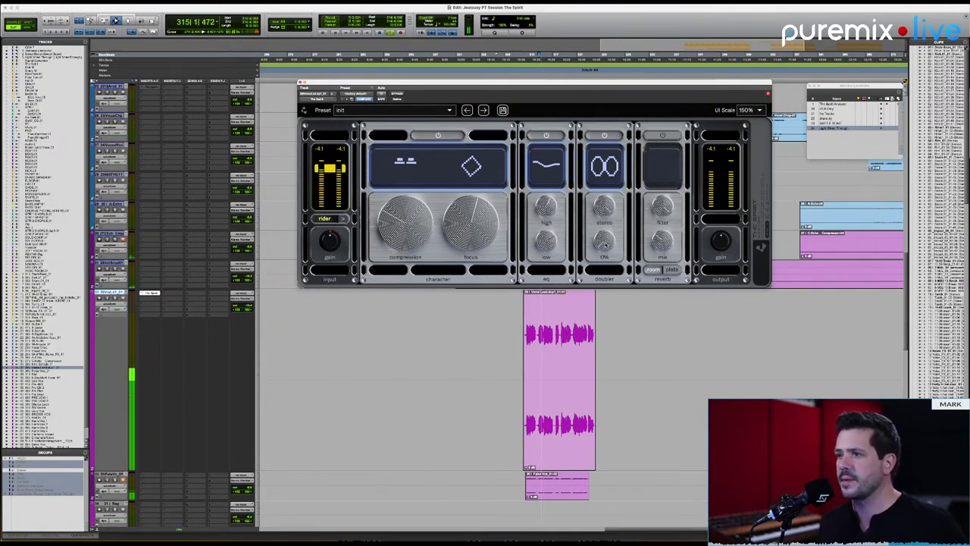
left_click_drag(605, 241, 633, 148)
mouse_move(619, 198)
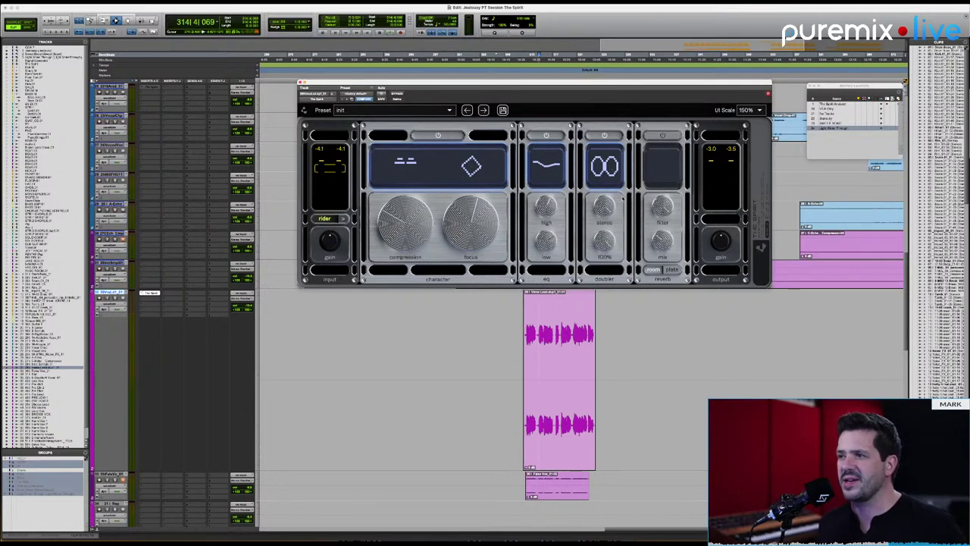
mouse_move(613, 227)
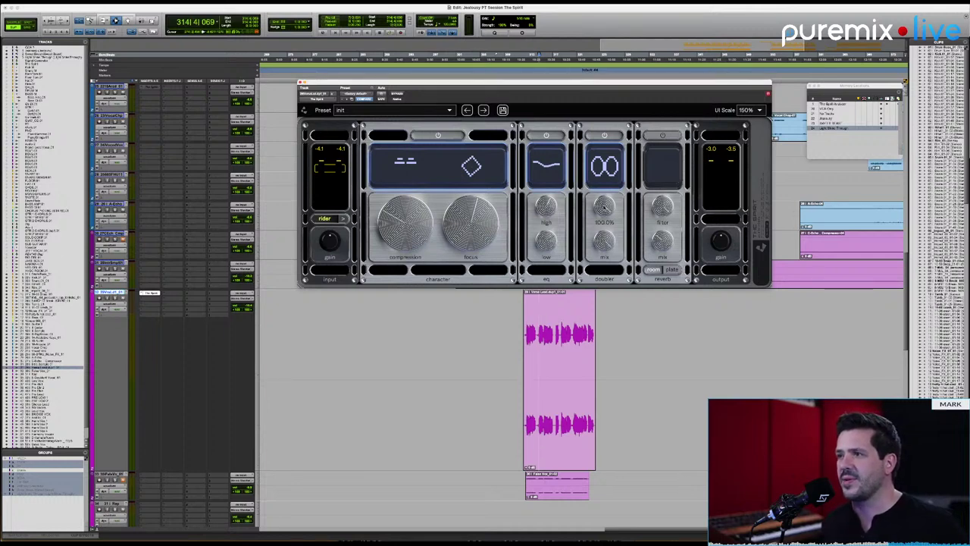
Play the vocal while narrowing the doubler's stereo width from 100% to 61.4%, and bring its mix down to 0%.
key("space")
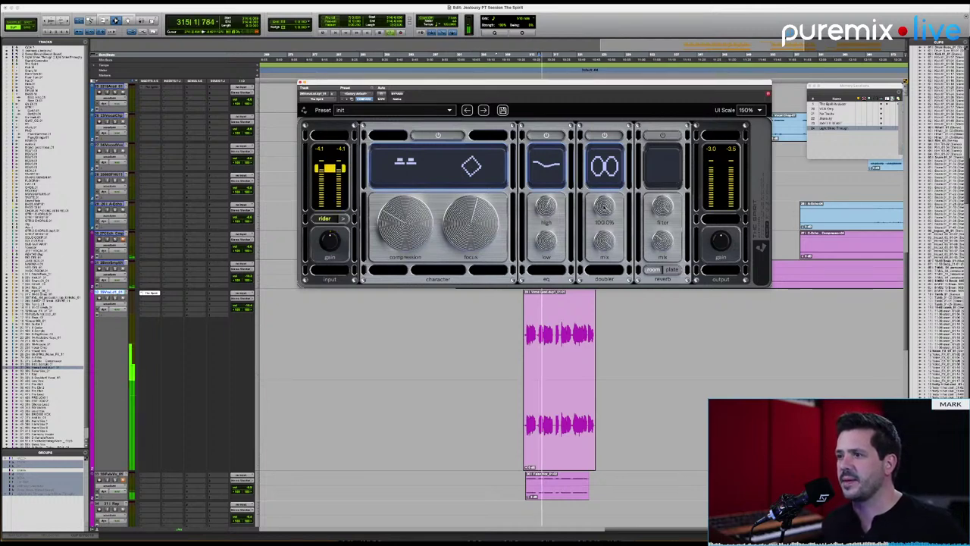
left_click_drag(604, 206, 605, 260)
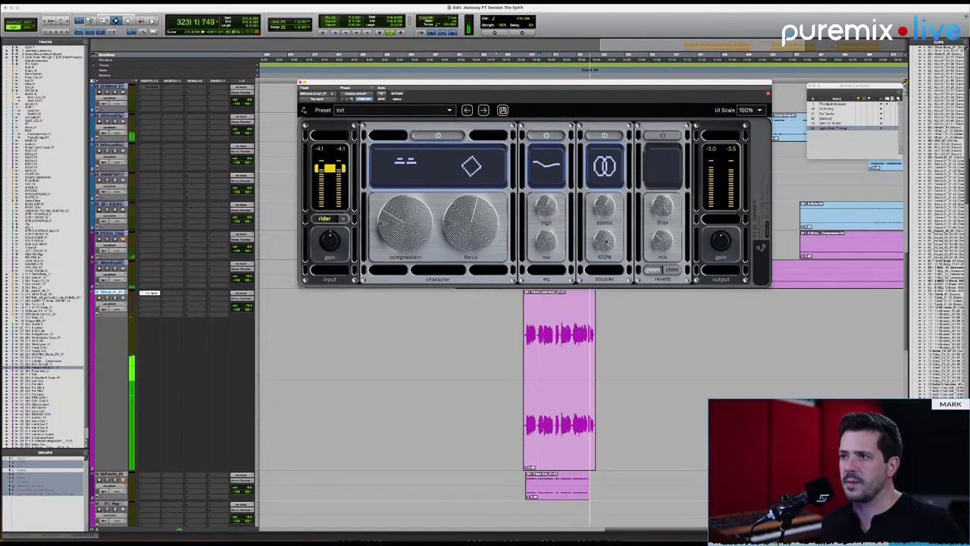
left_click_drag(607, 238, 595, 313)
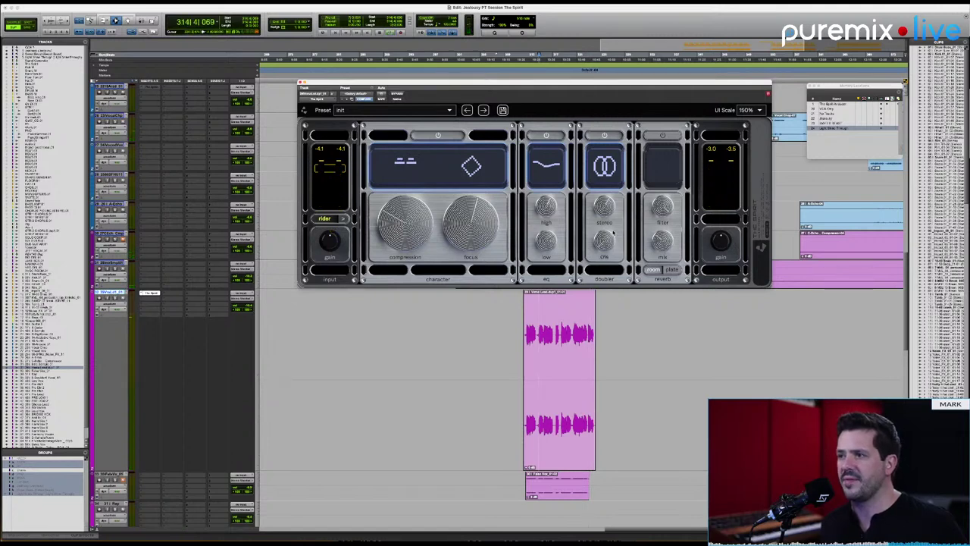
Sweep the doubler mix up to 100% and back down to demonstrate its range.
left_click_drag(606, 244, 663, 134)
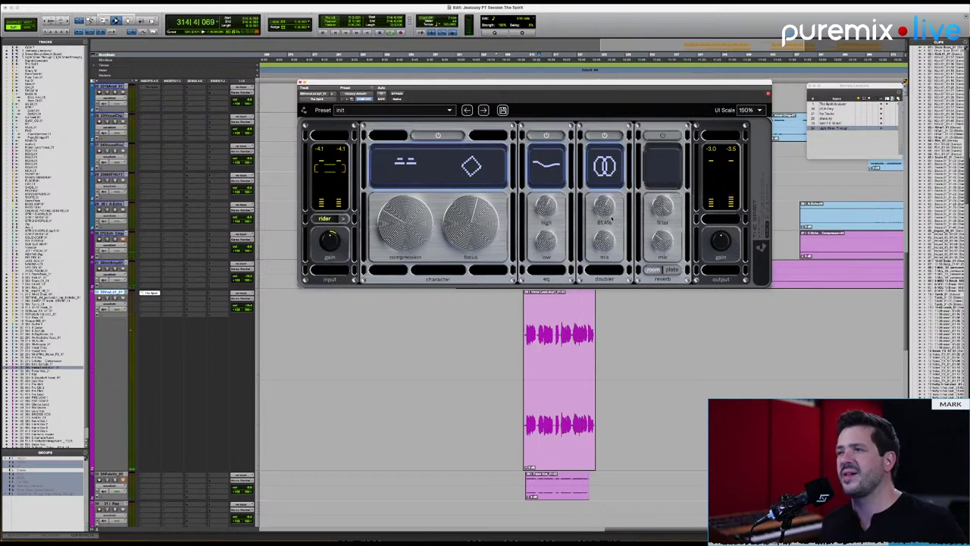
mouse_move(609, 210)
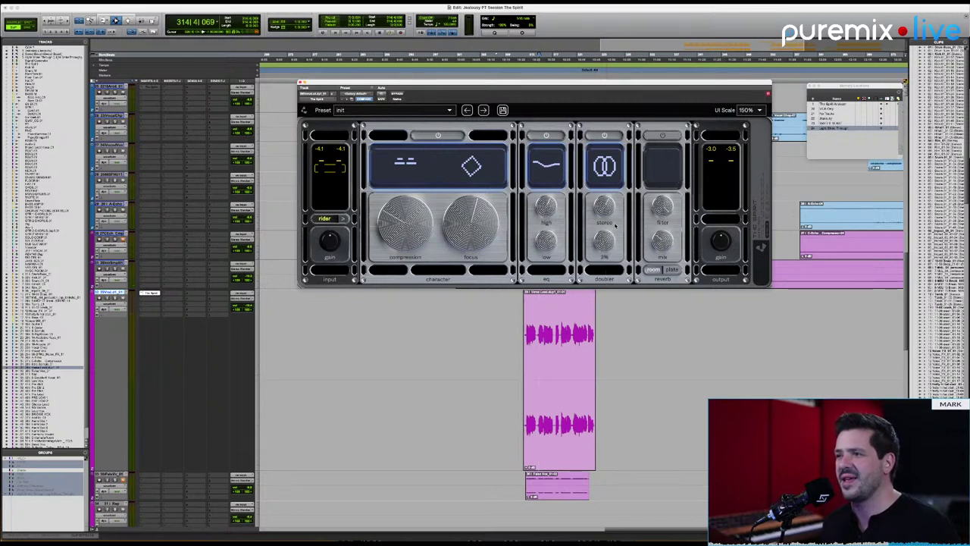
left_click_drag(627, 202, 627, 195)
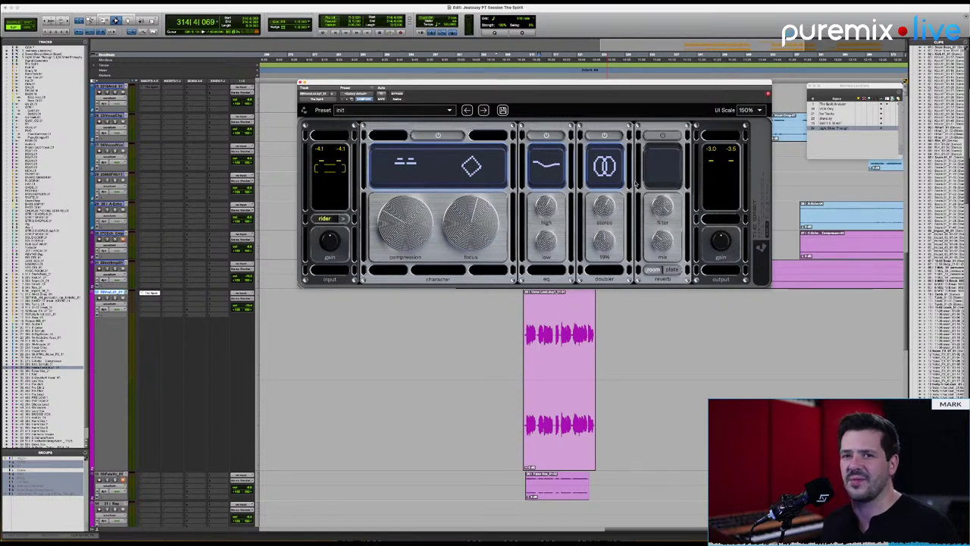
left_click_drag(639, 174, 646, 156)
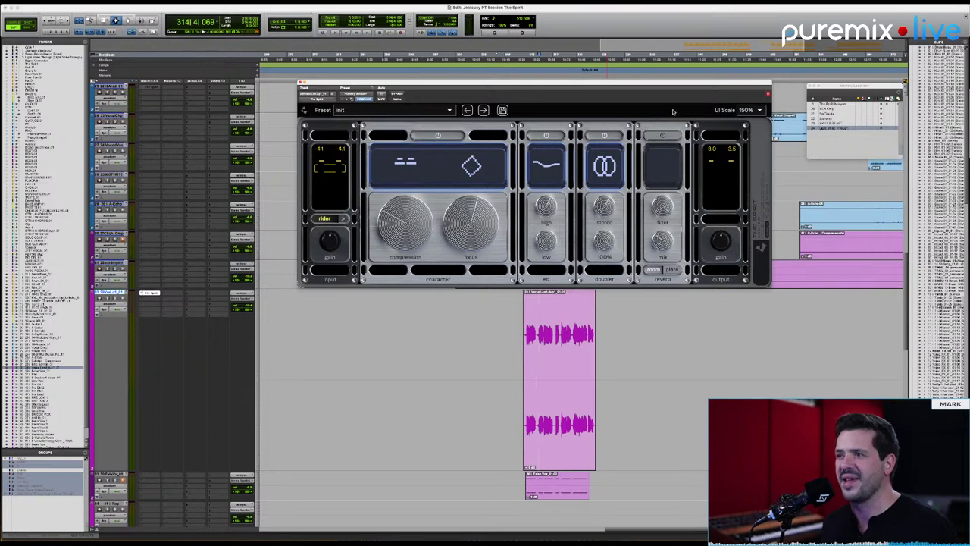
left_click_drag(667, 123, 654, 203)
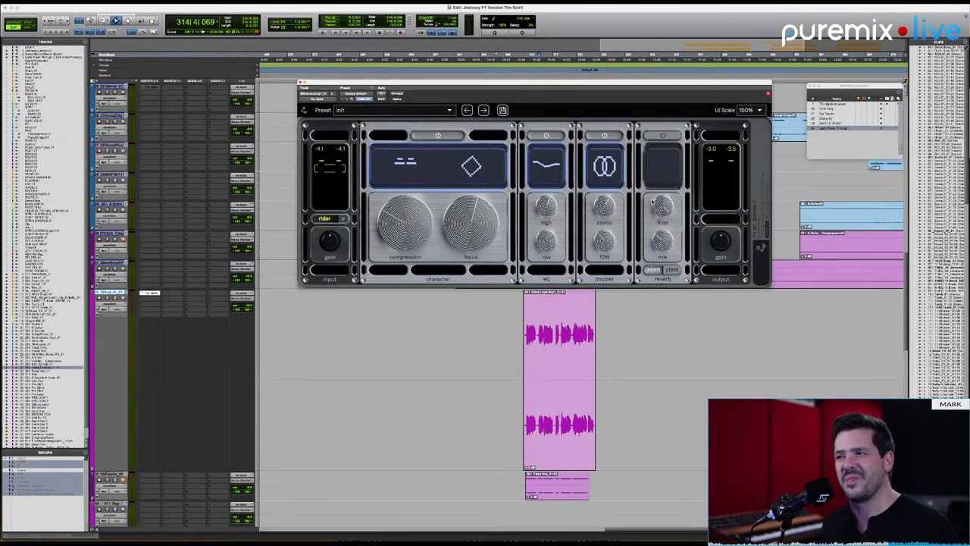
left_click_drag(659, 169, 664, 153)
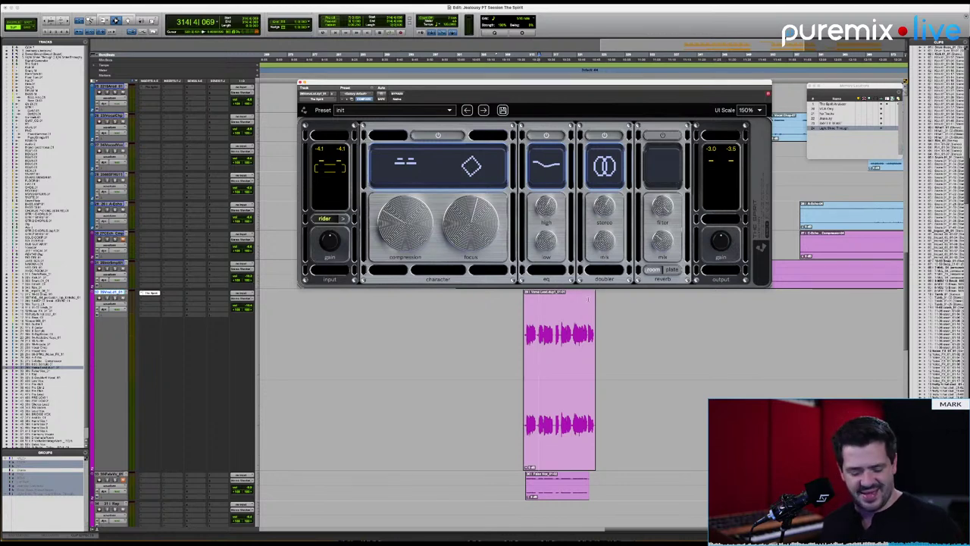
mouse_move(613, 241)
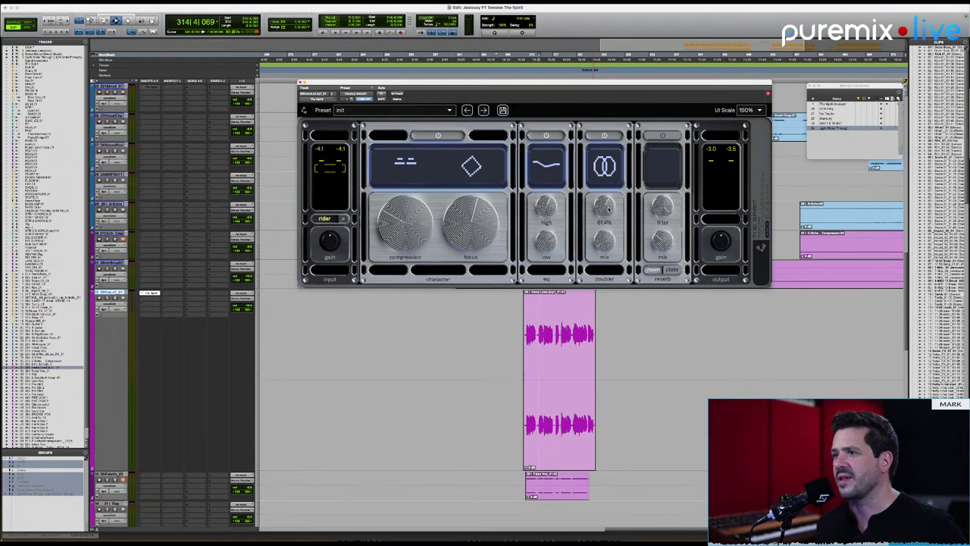
Raise the doubler mix from 1% to about 24% during playback, comparing the vocal with the section off and on.
key("space")
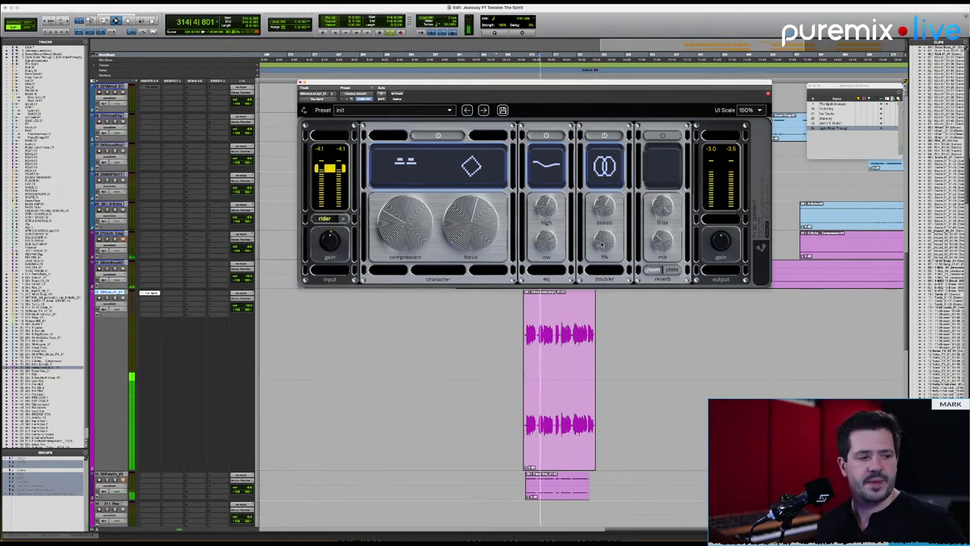
left_click_drag(610, 227, 627, 188)
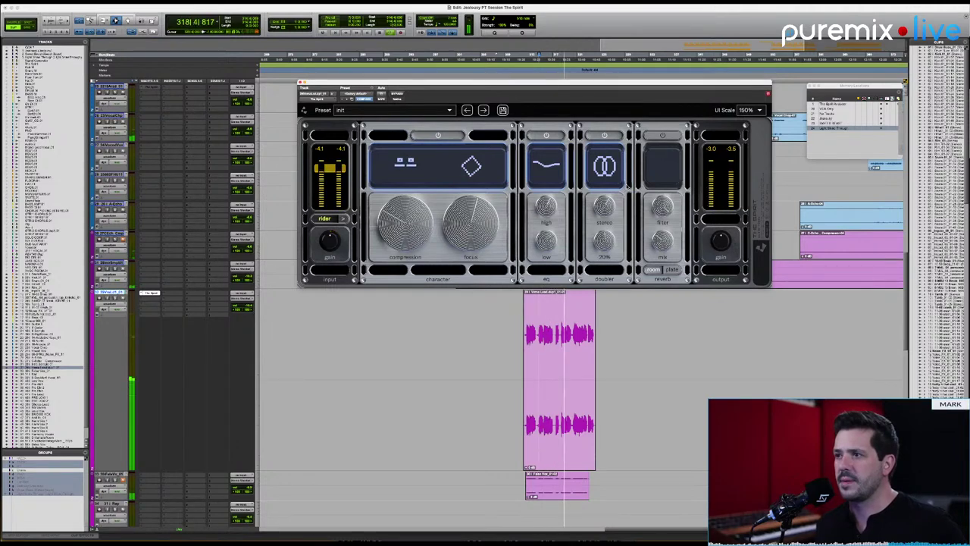
left_click(615, 135)
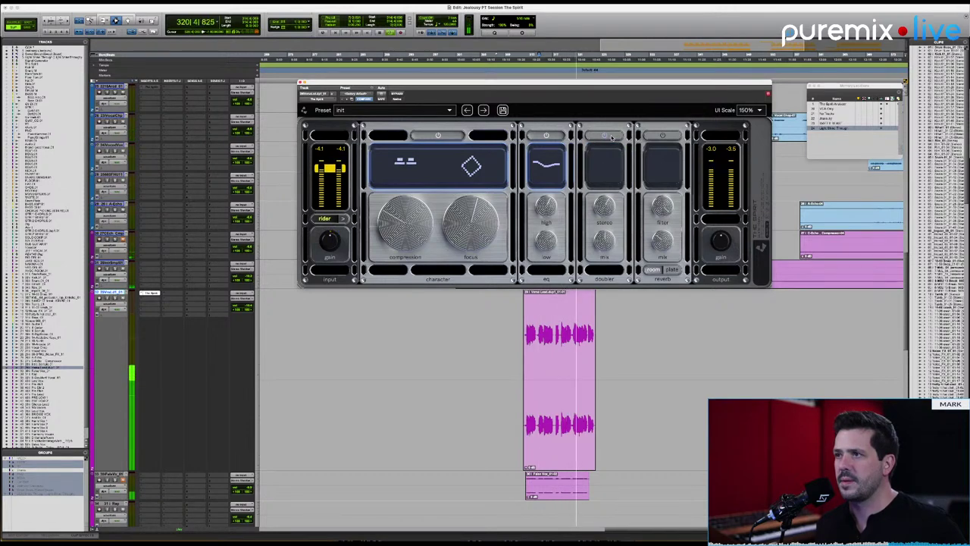
left_click(613, 136)
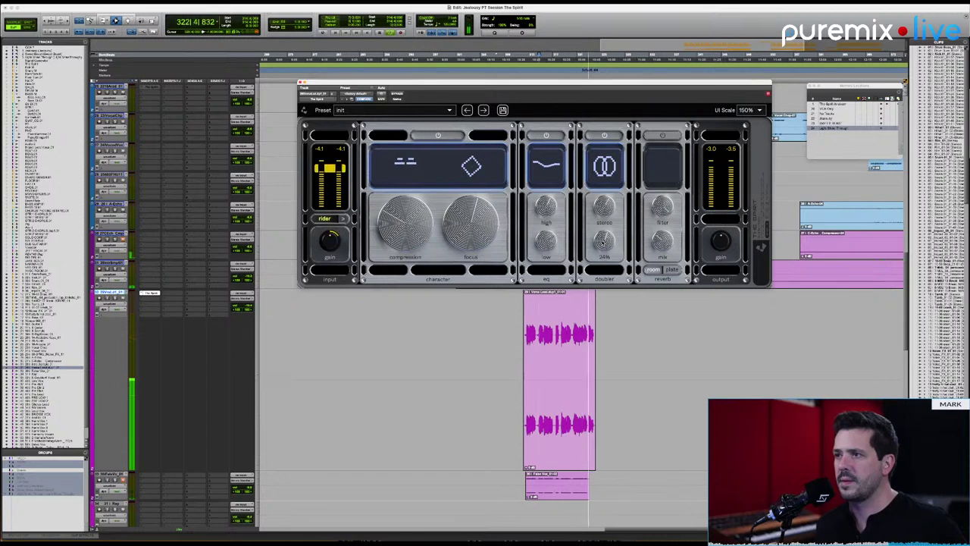
key("space")
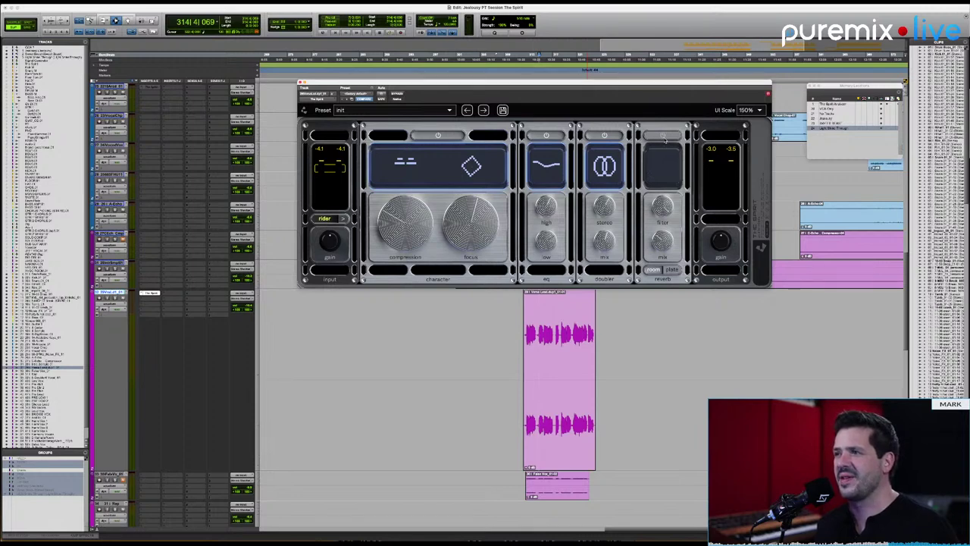
Switch off the doubler, enable the room reverb, and audition it while lowering its filter to 8.7 kHz.
left_click(605, 136)
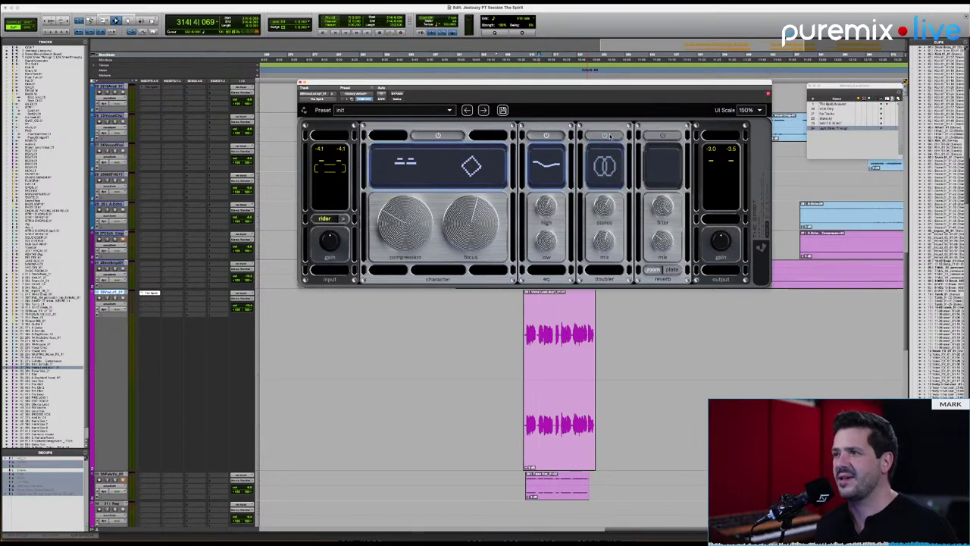
left_click(664, 135)
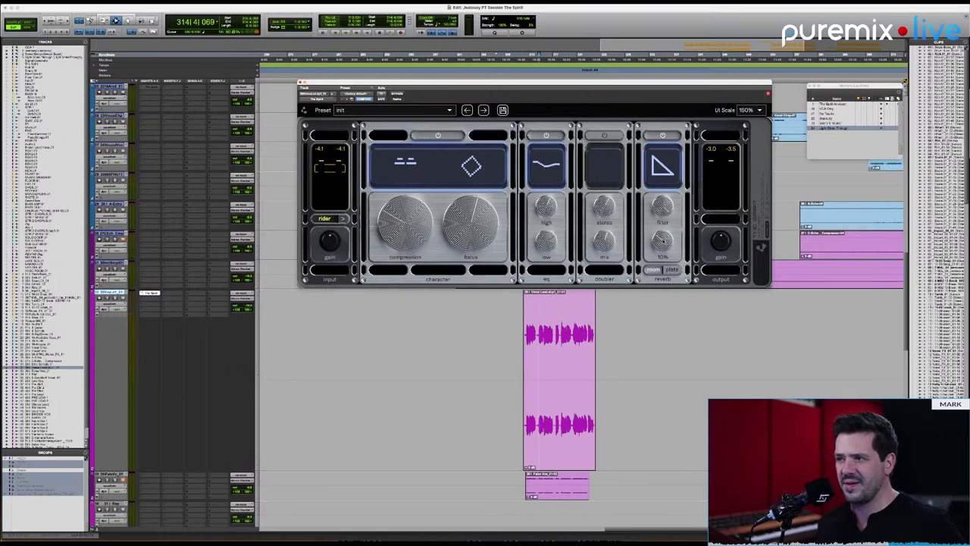
key("space")
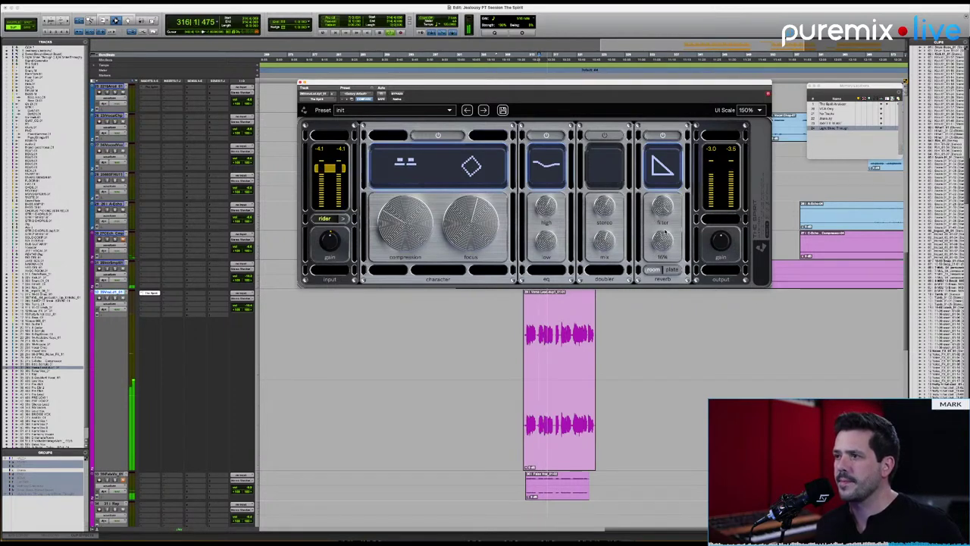
left_click_drag(664, 257, 667, 245)
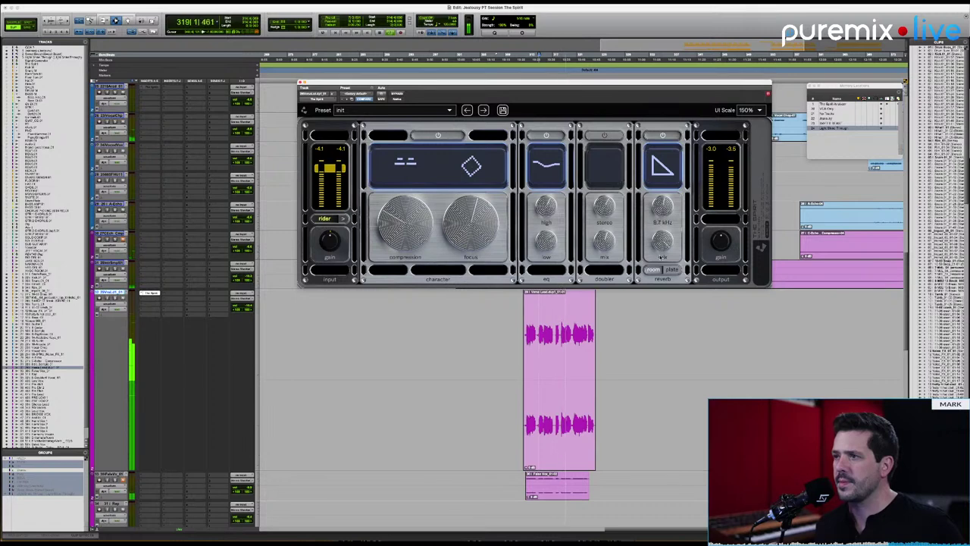
left_click(660, 271)
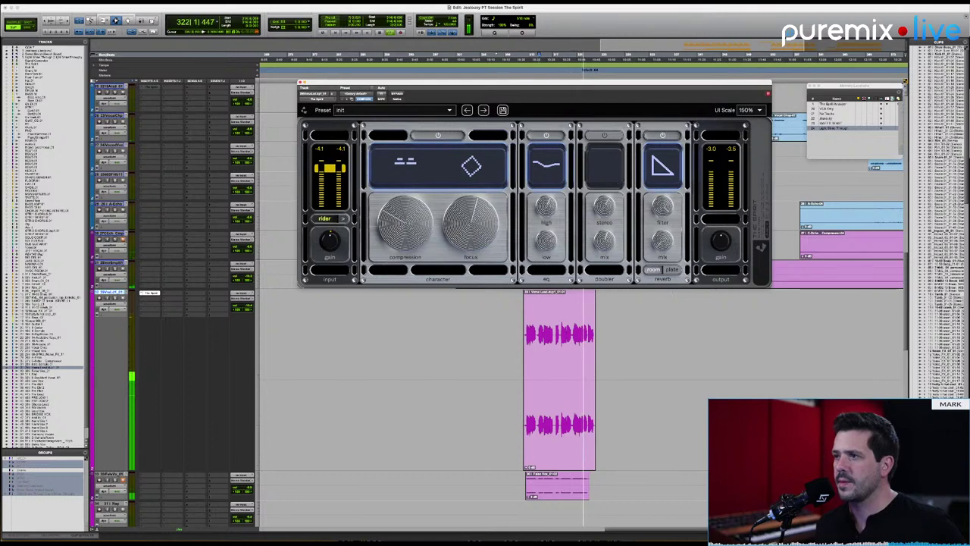
Compare the vocal with the room reverb off and on, adjusting its mix to about 20%.
mouse_move(661, 237)
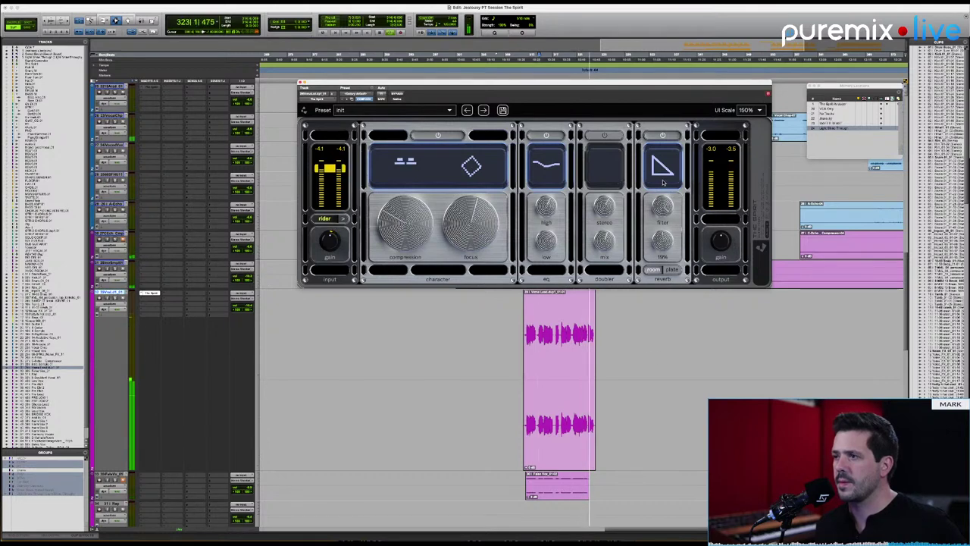
left_click_drag(661, 237, 660, 259)
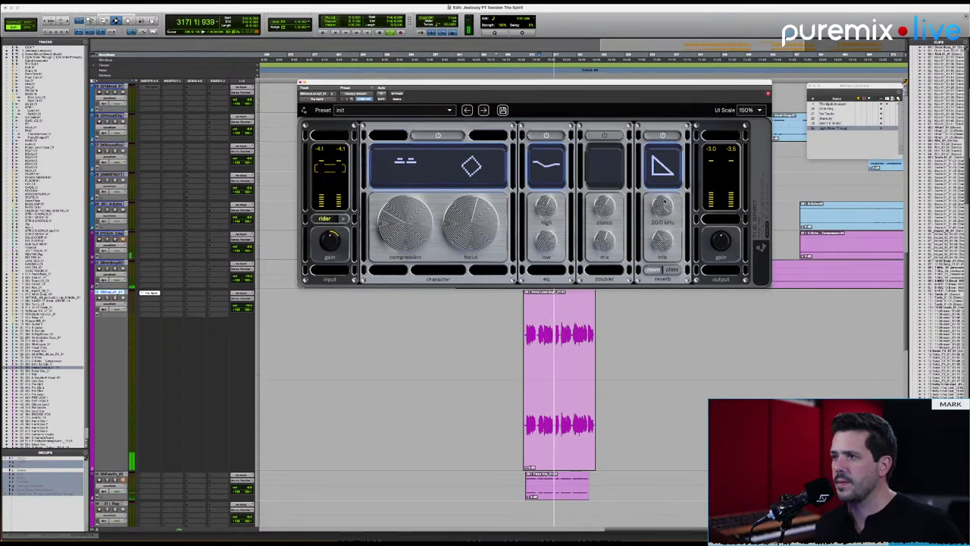
left_click(665, 136)
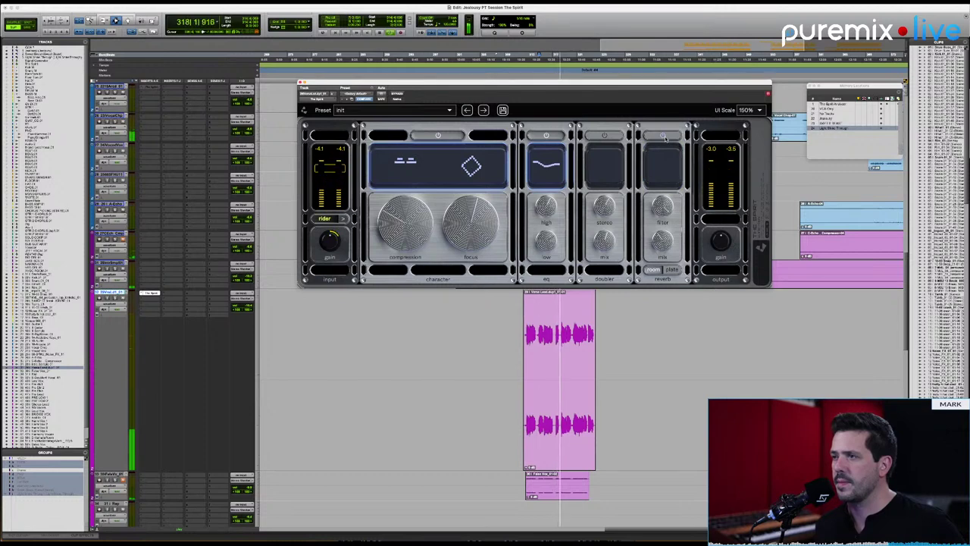
left_click(664, 136)
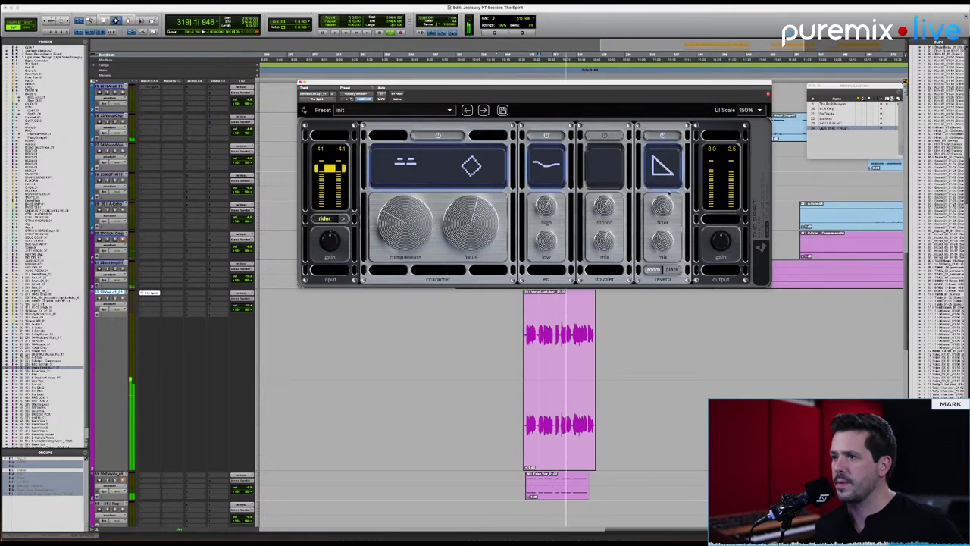
left_click_drag(660, 236, 661, 242)
key("space")
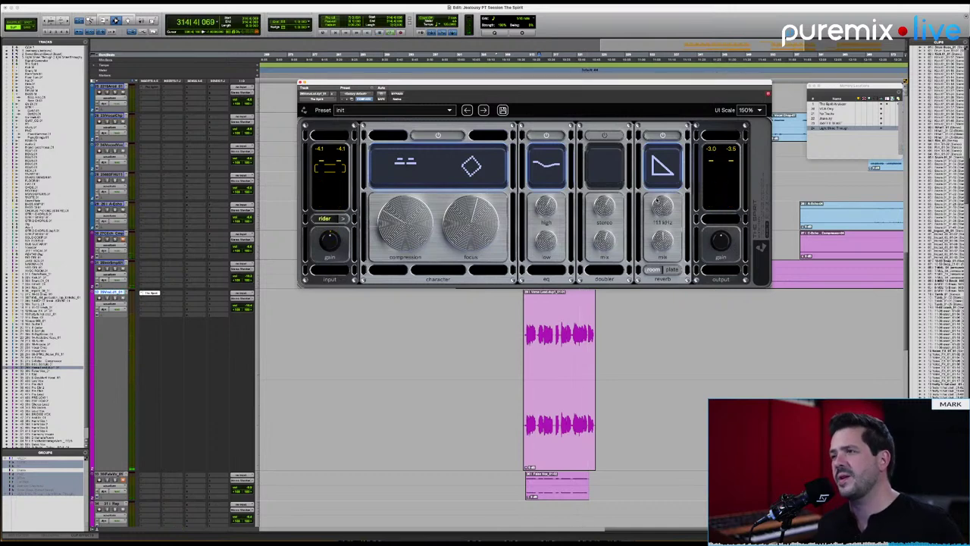
Switch the reverb to plate and audition it, raising the mix past 76% and sweeping the filter from 20.0 kHz to 4.6 kHz.
mouse_move(661, 241)
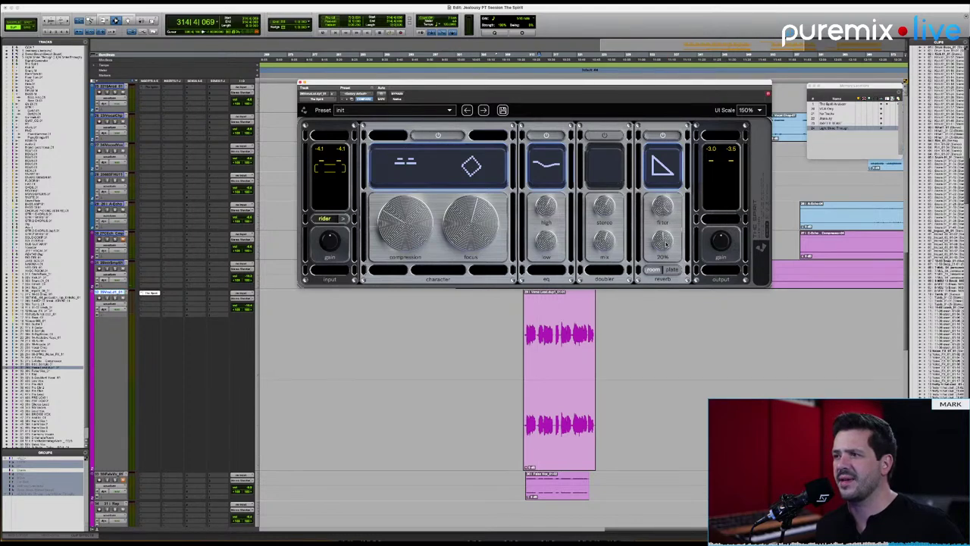
left_click(671, 272)
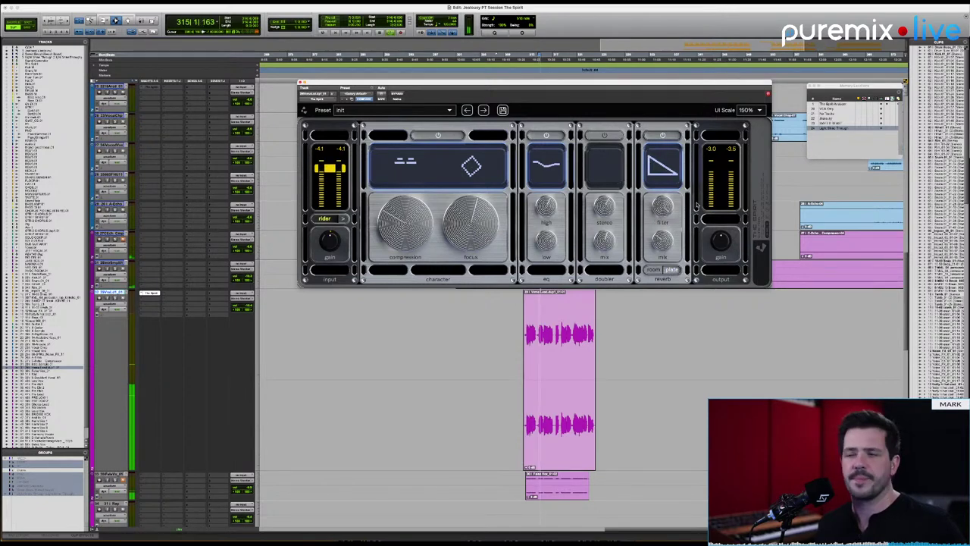
left_click_drag(668, 237, 680, 165)
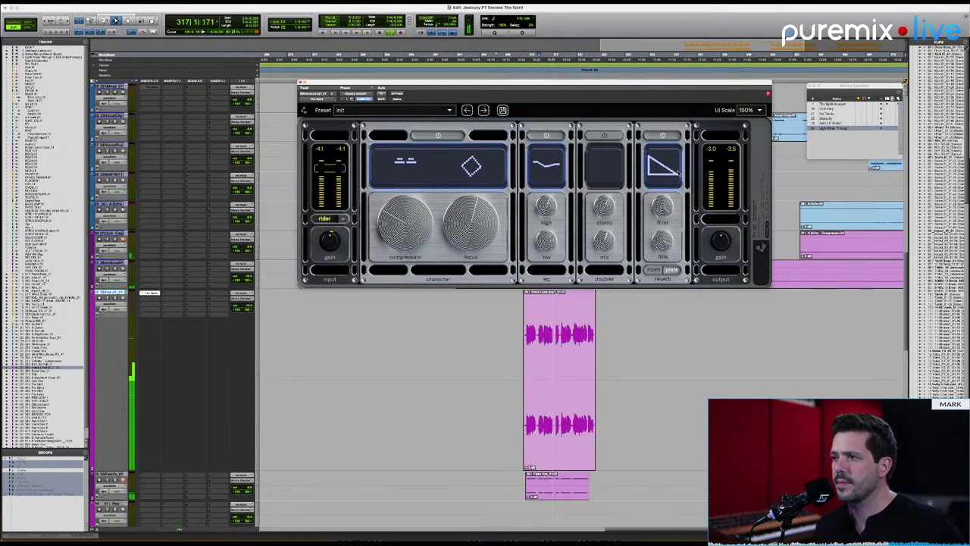
mouse_move(671, 205)
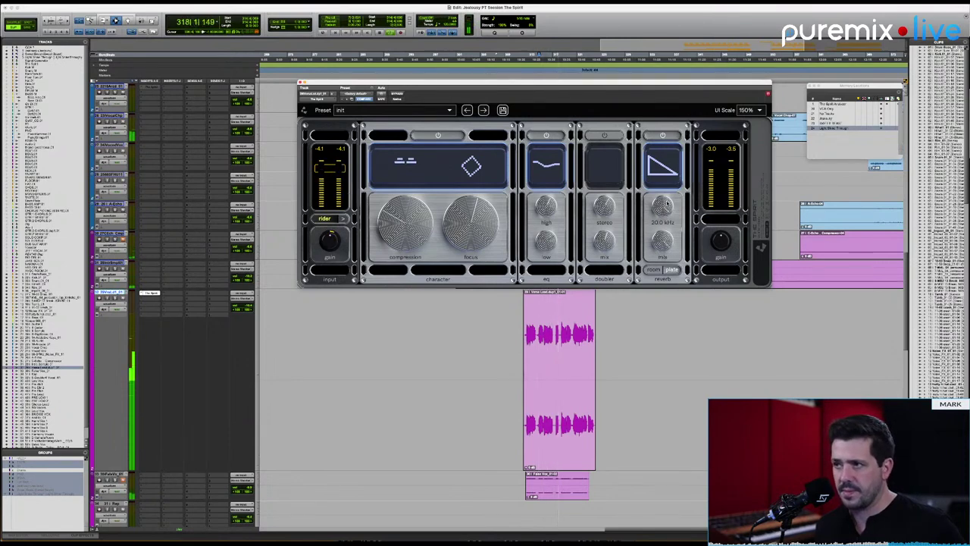
left_click_drag(671, 205, 660, 308)
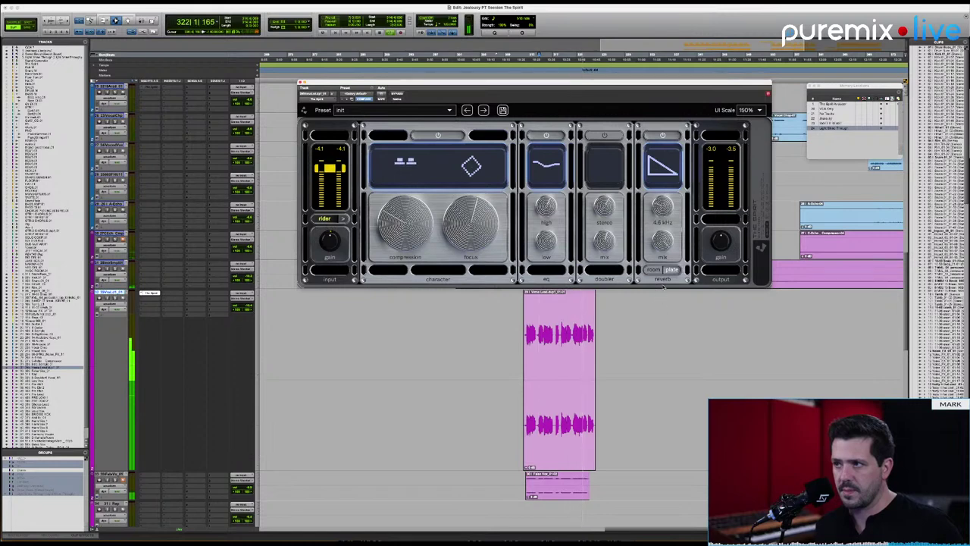
left_click_drag(667, 220, 668, 203)
mouse_move(662, 241)
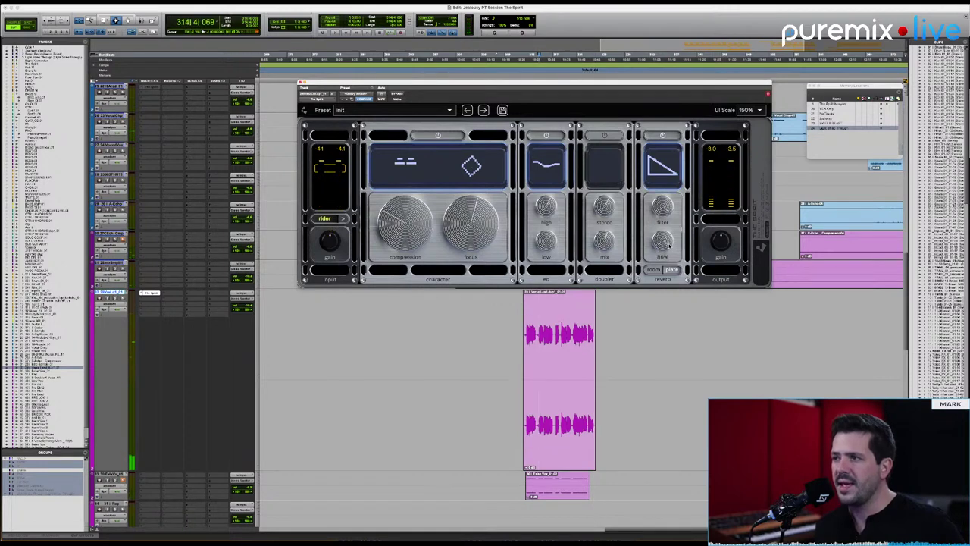
Raise the plate reverb mix to 100% and switch between the room and plate types to compare them.
left_click_drag(669, 246, 672, 223)
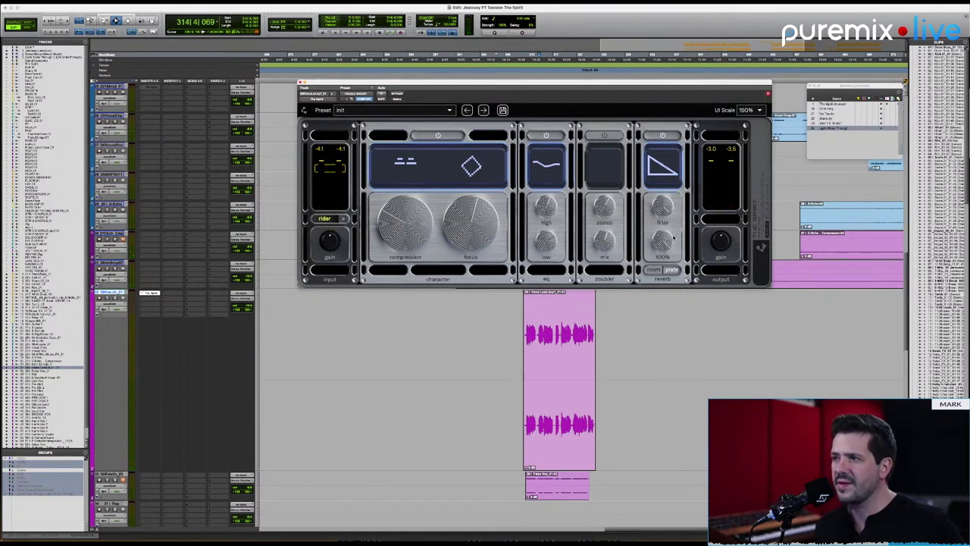
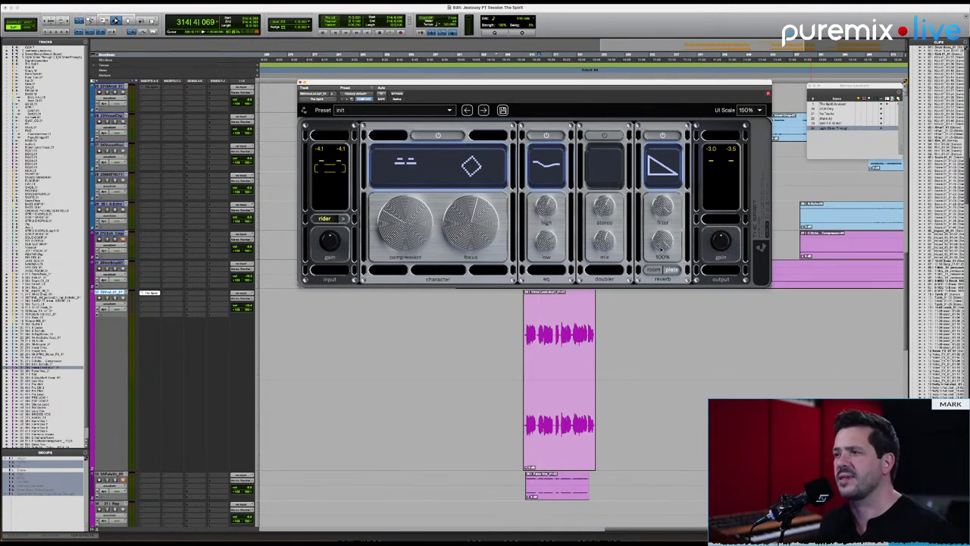
left_click(655, 271)
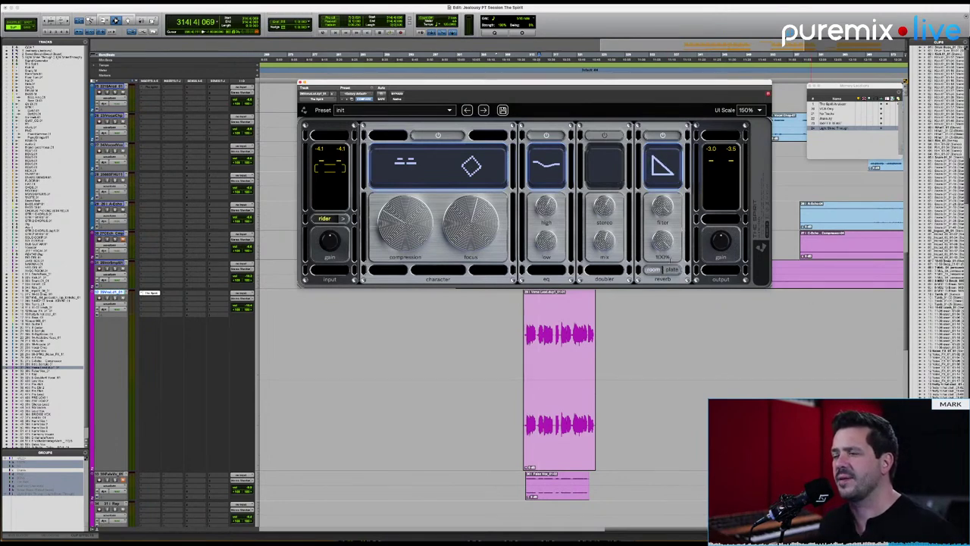
left_click(674, 271)
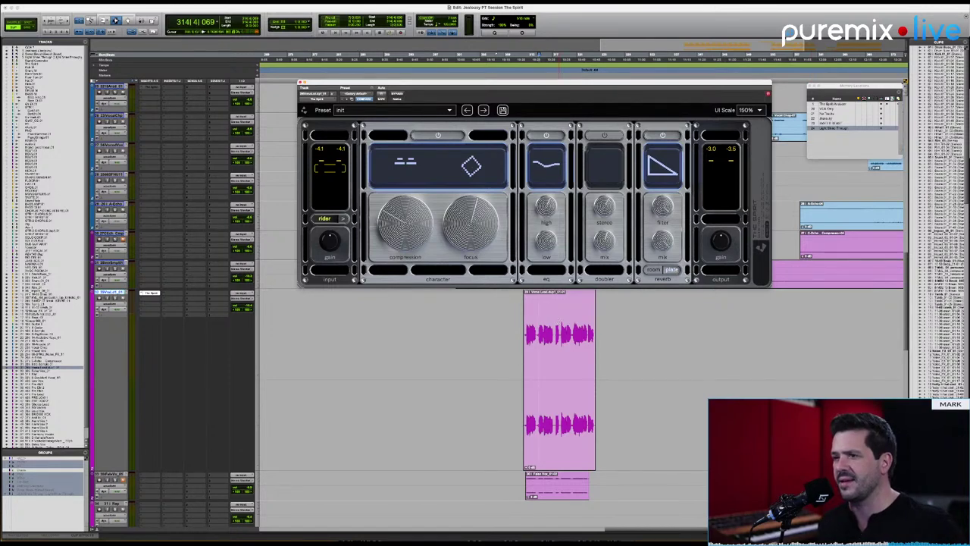
key("space")
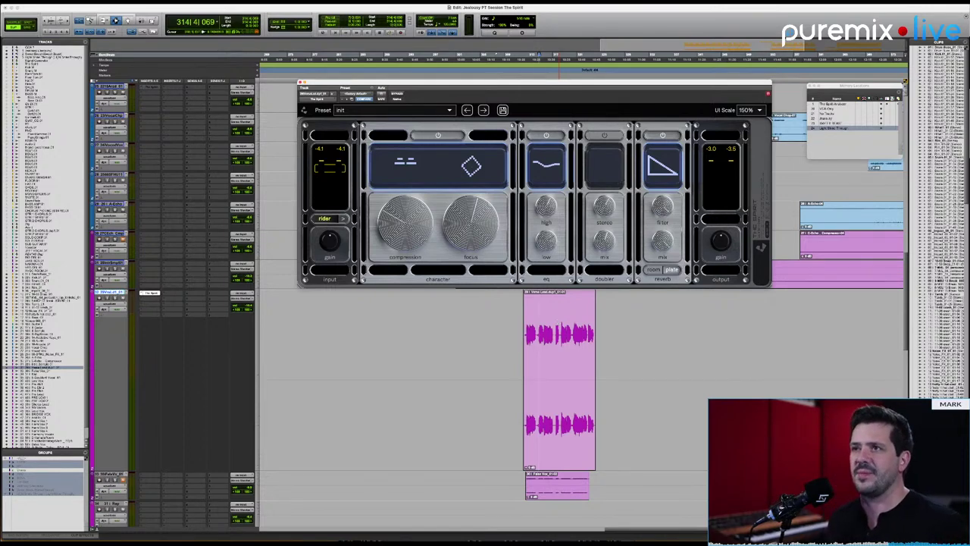
Show the System Usage window and fill the vocal track's insert slots A to J with copies of The Spirit.
left_click(250, 206)
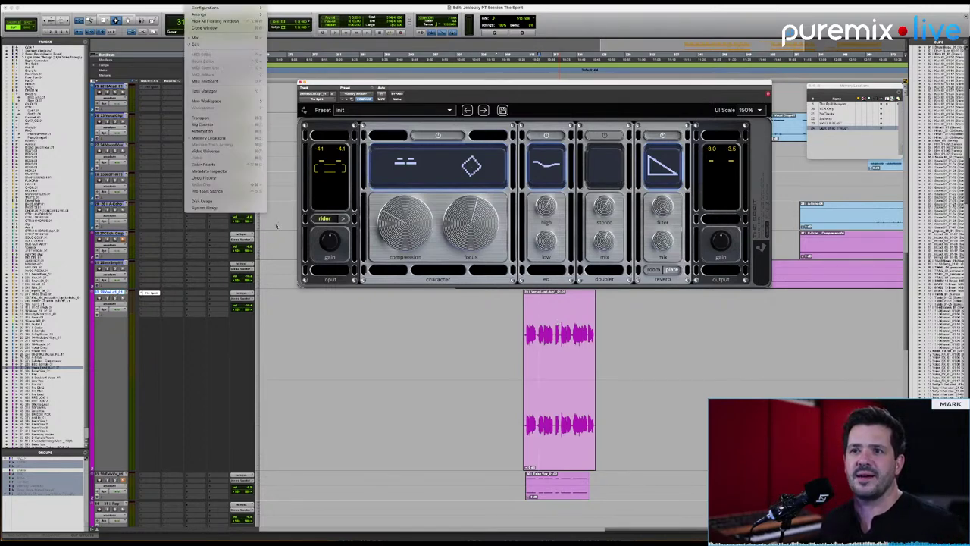
left_click(258, 209)
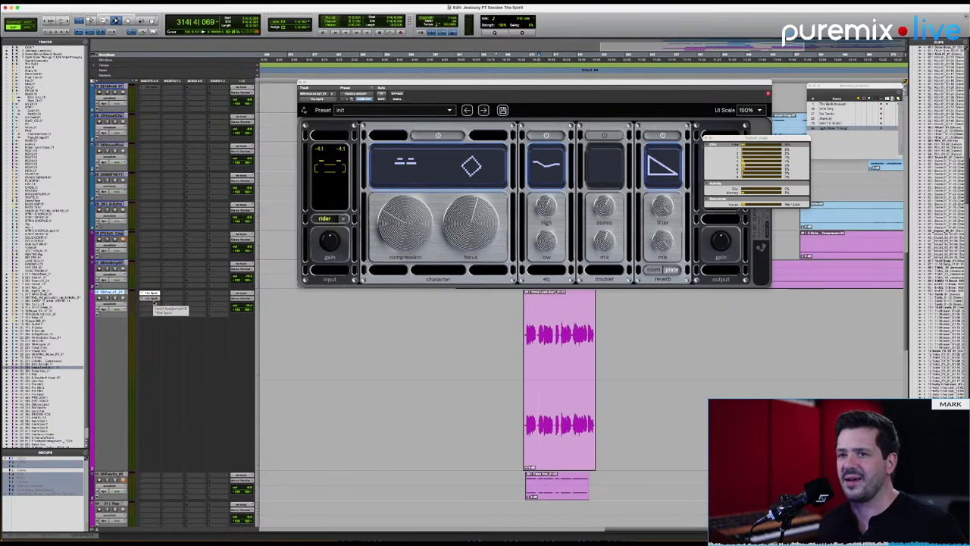
left_click(155, 302, "ctrl+super")
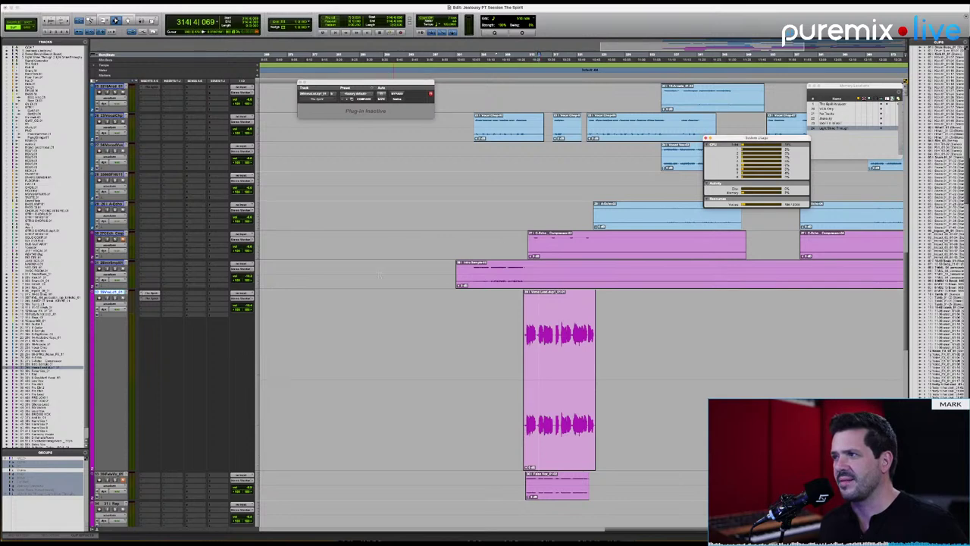
left_click(157, 302)
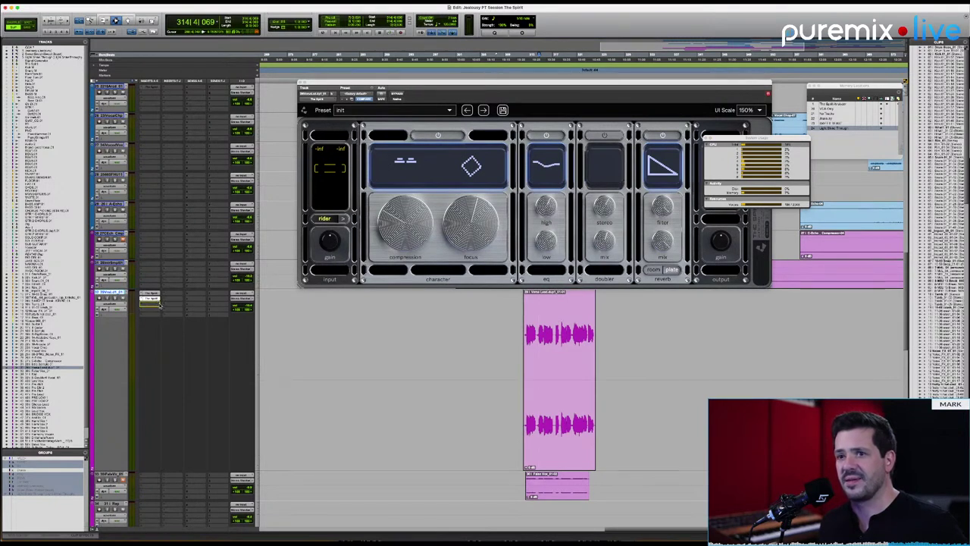
left_click_drag(160, 304, 178, 295)
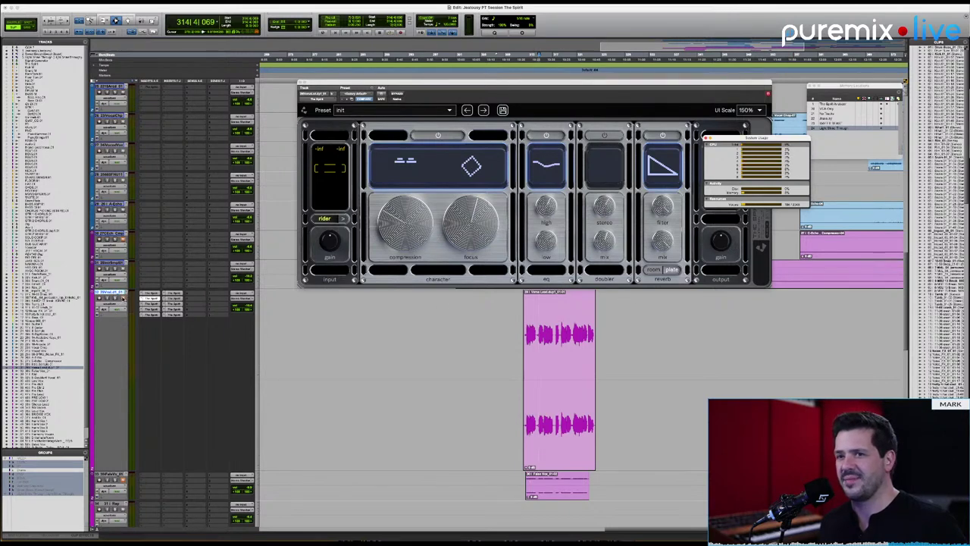
Play the vocal to check the system load, and deactivate the duplicate instances of The Spirit.
key("space")
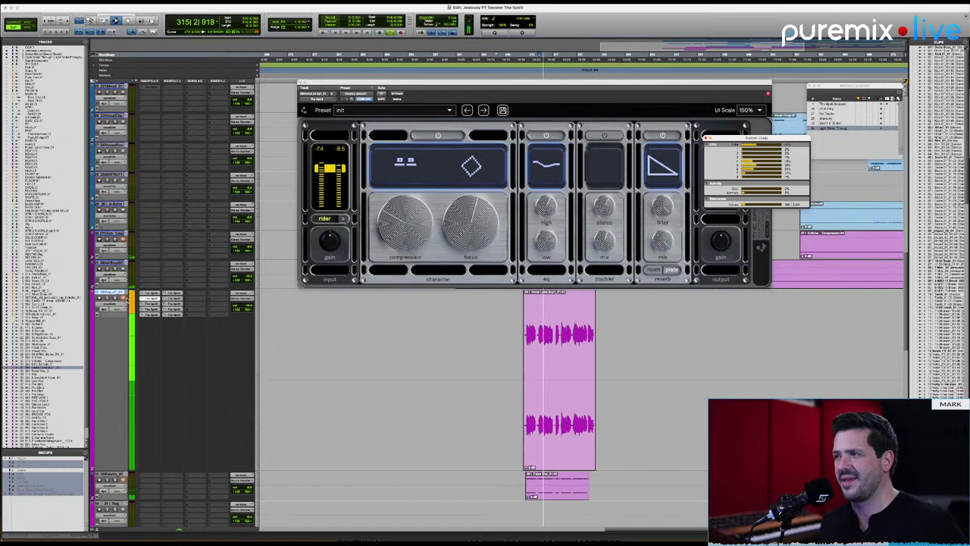
key("space")
mouse_move(681, 205)
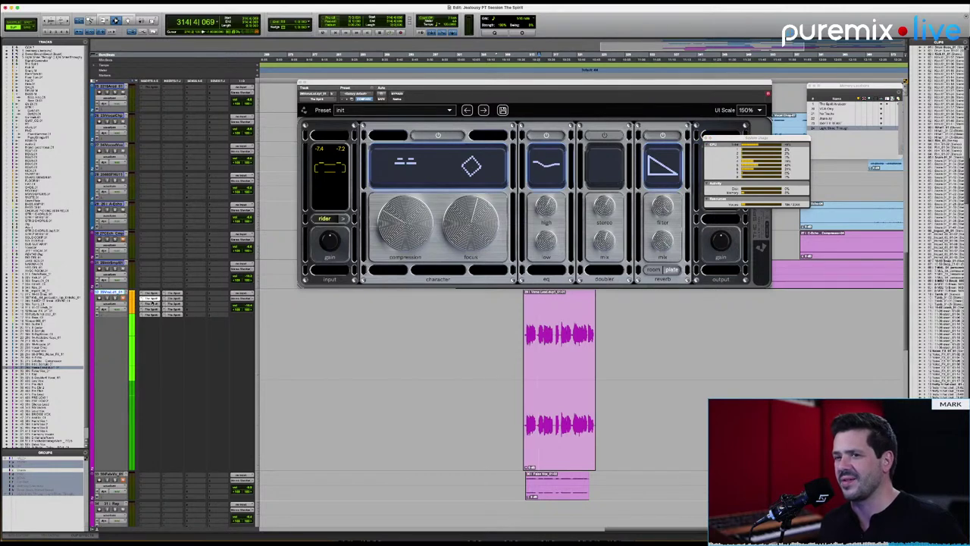
left_click(152, 301, "ctrl+super")
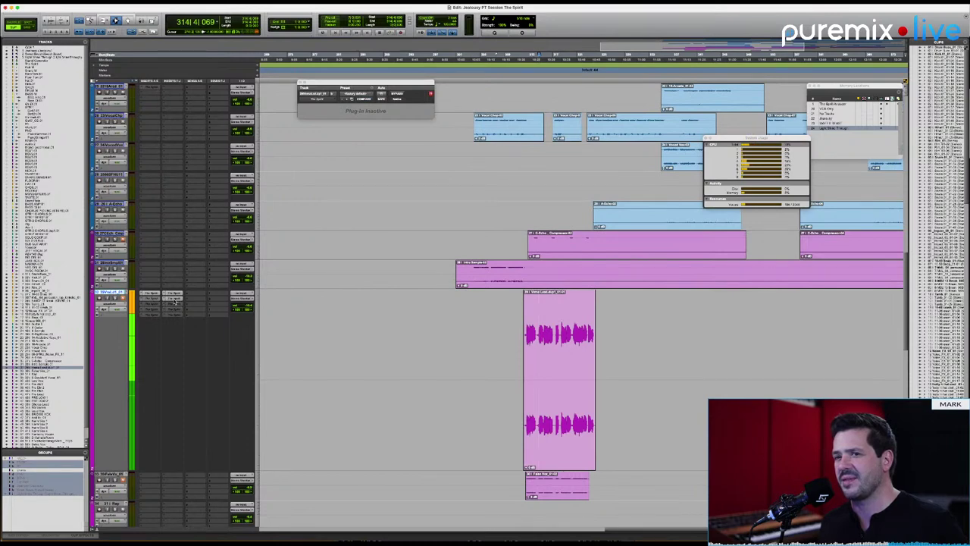
left_click(151, 297, "ctrl+super")
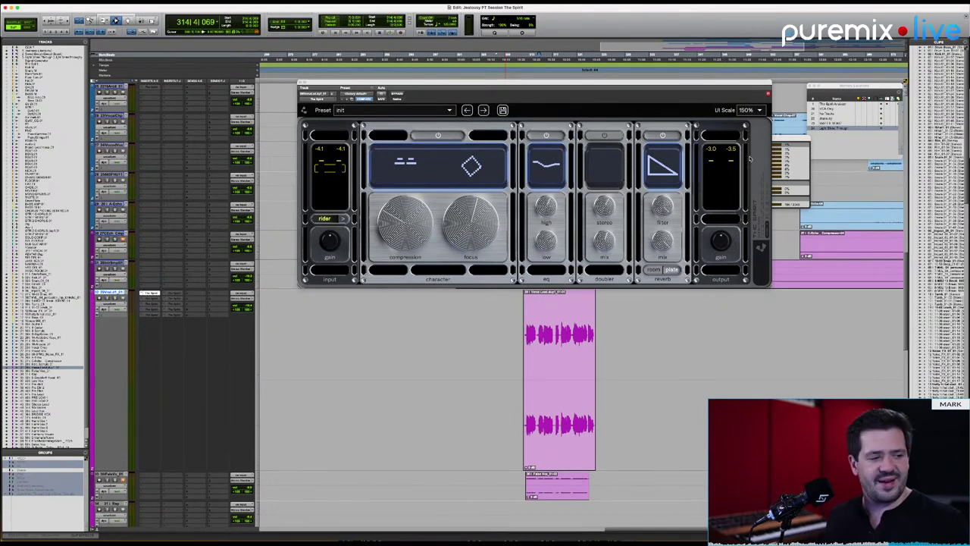
Enable the doubler and play the vocal clip from its start, comparing it with The Spirit bypassed and active.
left_click(605, 136)
left_click(523, 331)
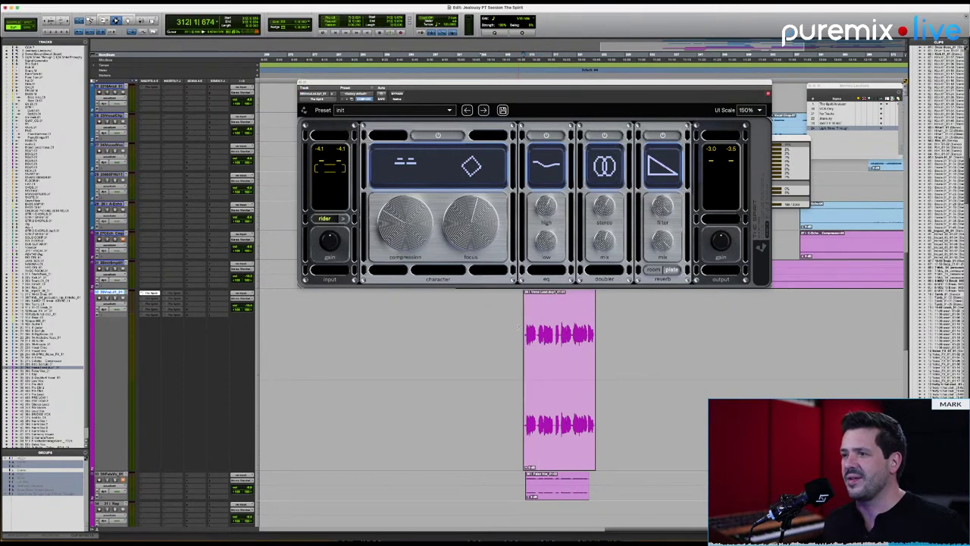
key("space")
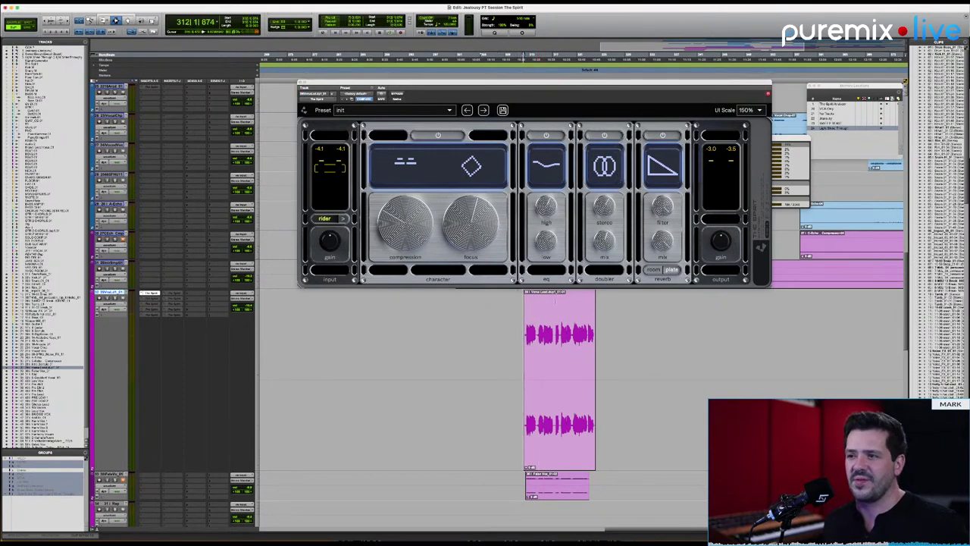
mouse_move(604, 199)
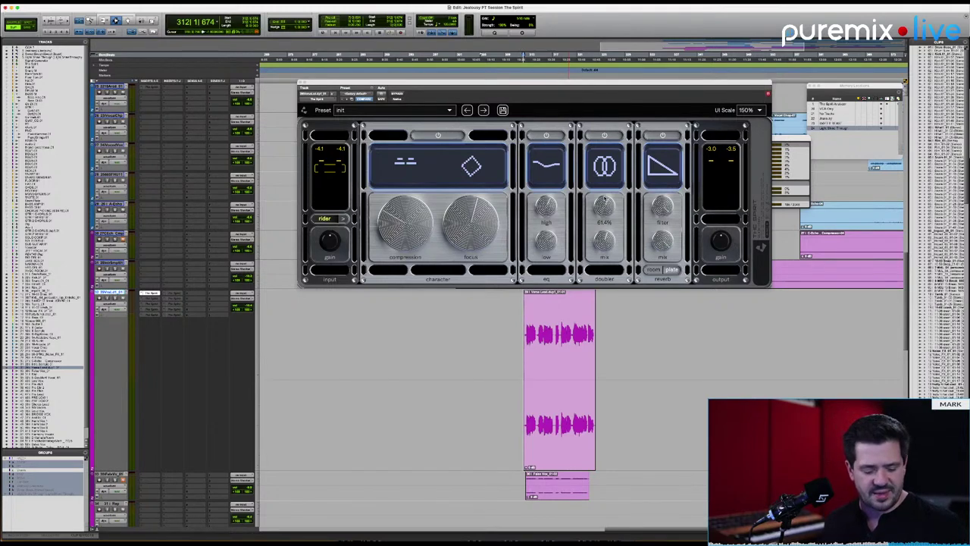
mouse_move(623, 239)
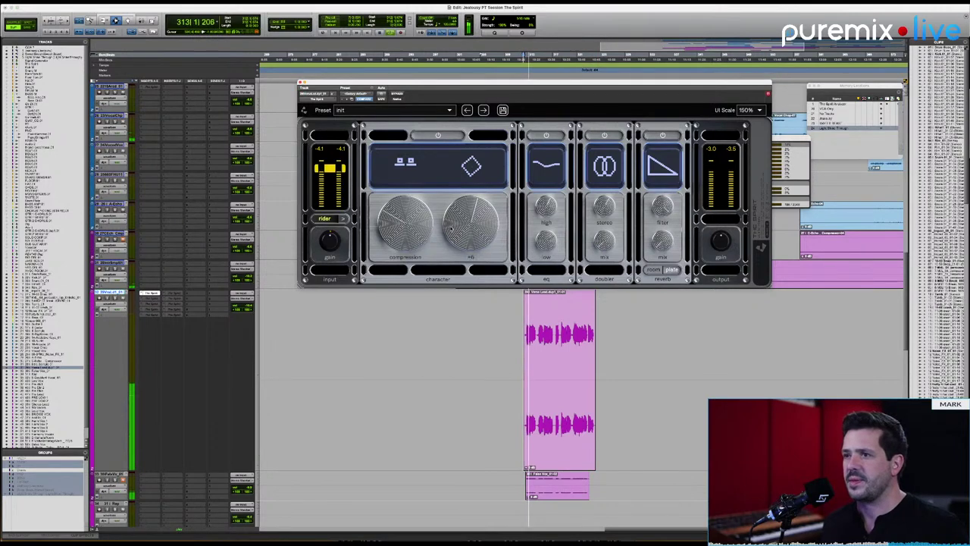
mouse_move(416, 223)
mouse_move(543, 215)
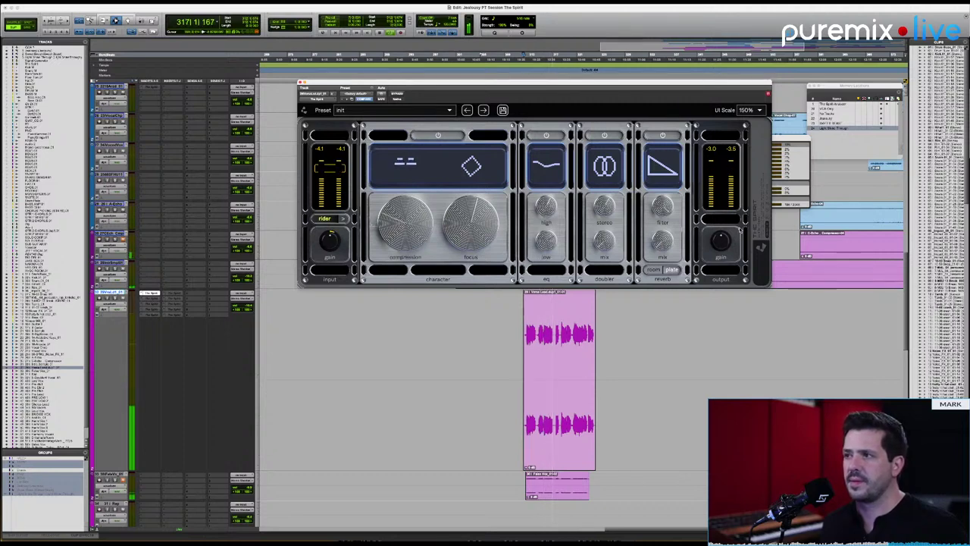
left_click(398, 95)
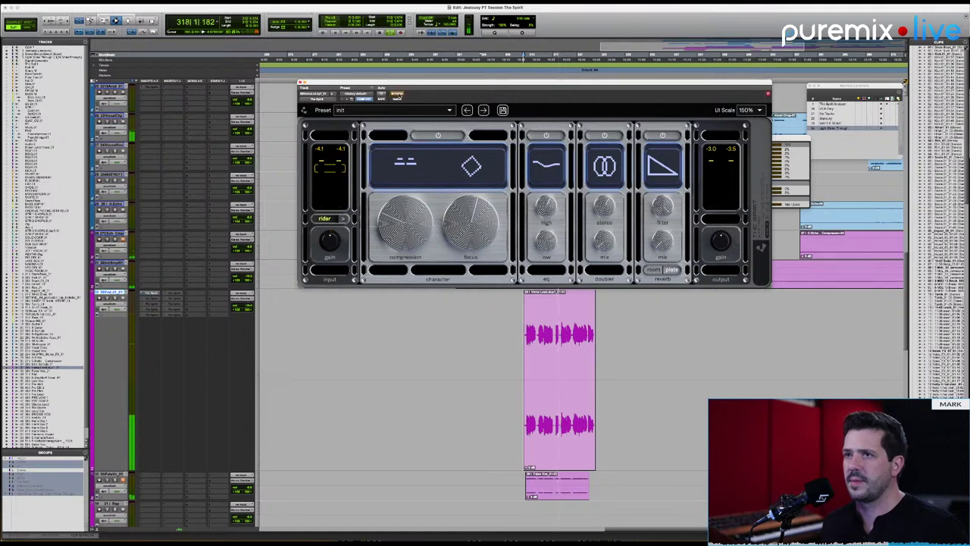
left_click(398, 96)
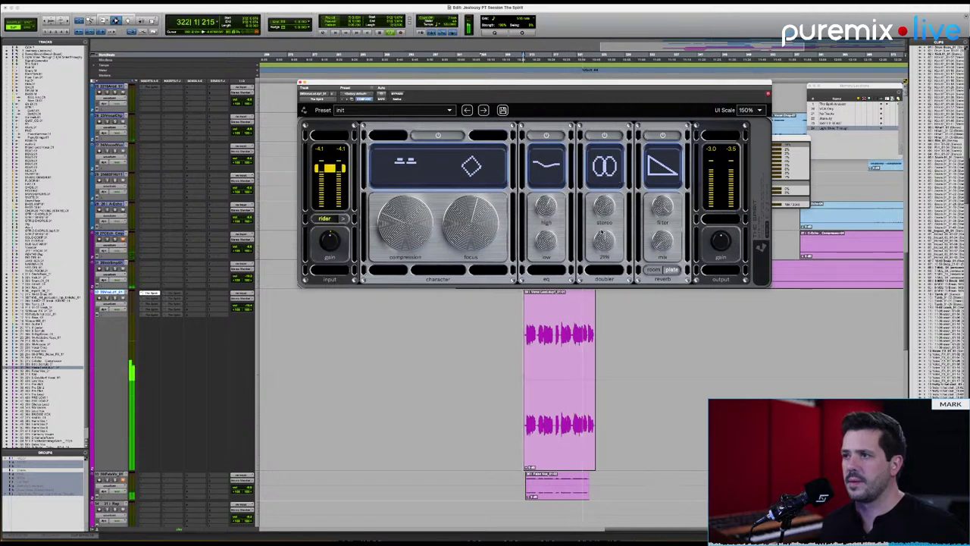
Lower the doubler mix slightly, and switch the reverb to room with its mix at about 14%.
left_click_drag(599, 232, 596, 239)
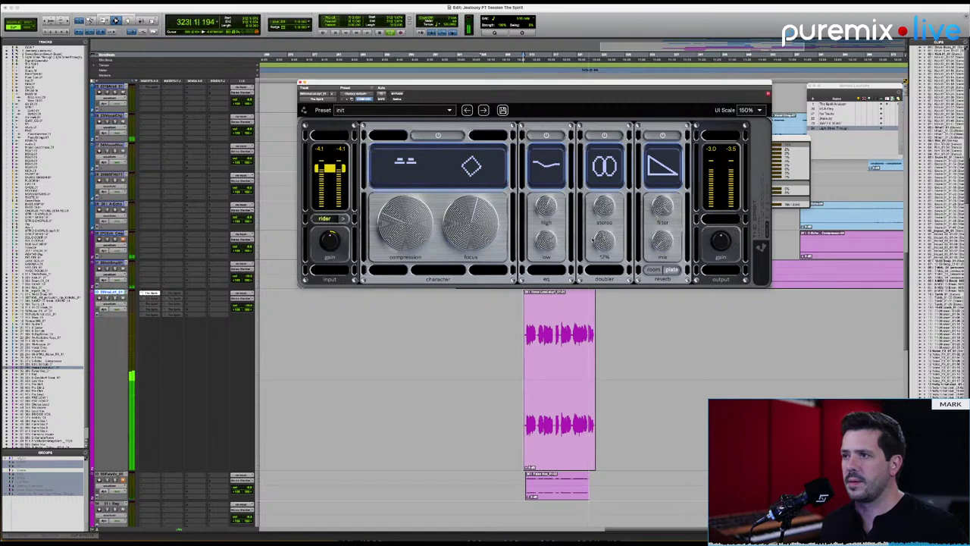
left_click(657, 270)
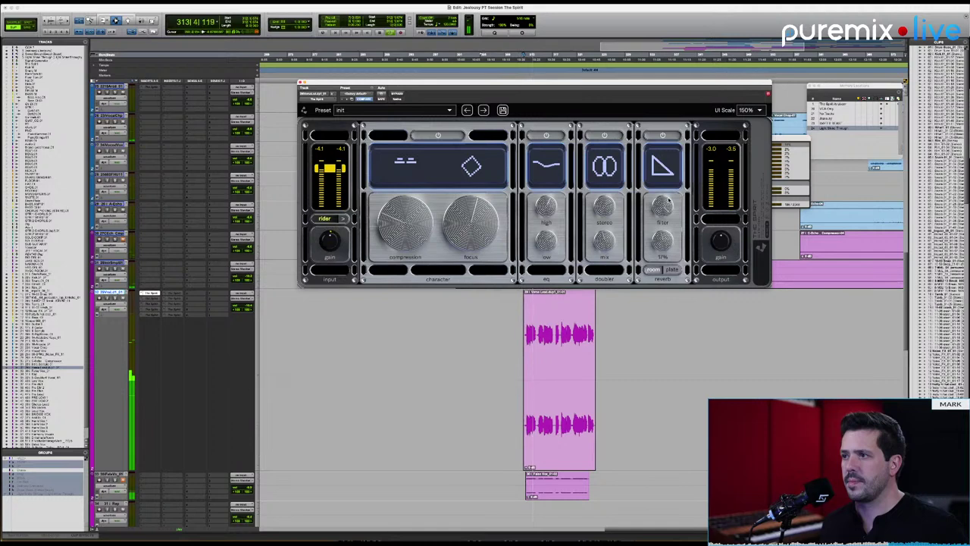
mouse_move(664, 237)
left_mouse_down()
mouse_move(673, 200)
mouse_move(663, 241)
left_mouse_up()
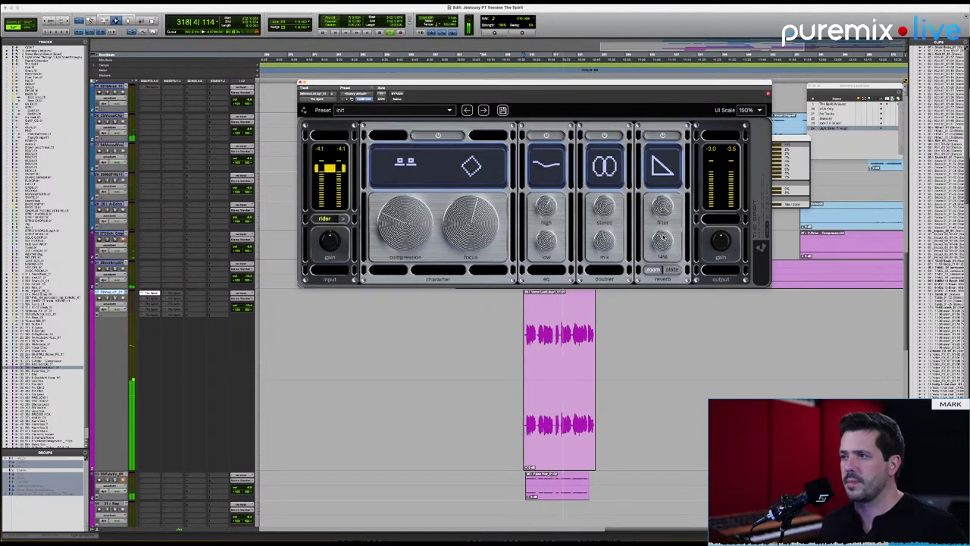
Reset the focus to its default and replay the vocal, comparing the processed sound with The Spirit bypassed.
mouse_move(664, 219)
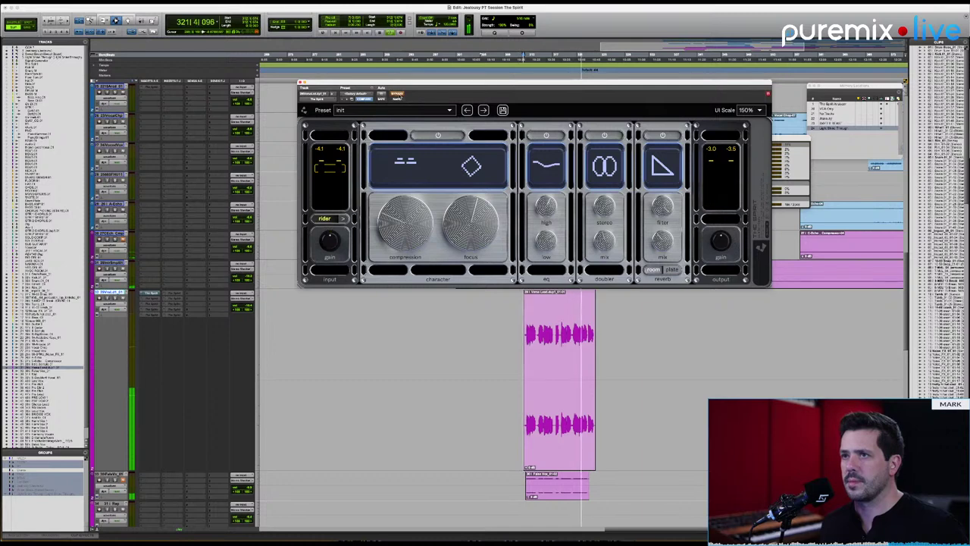
mouse_move(469, 212)
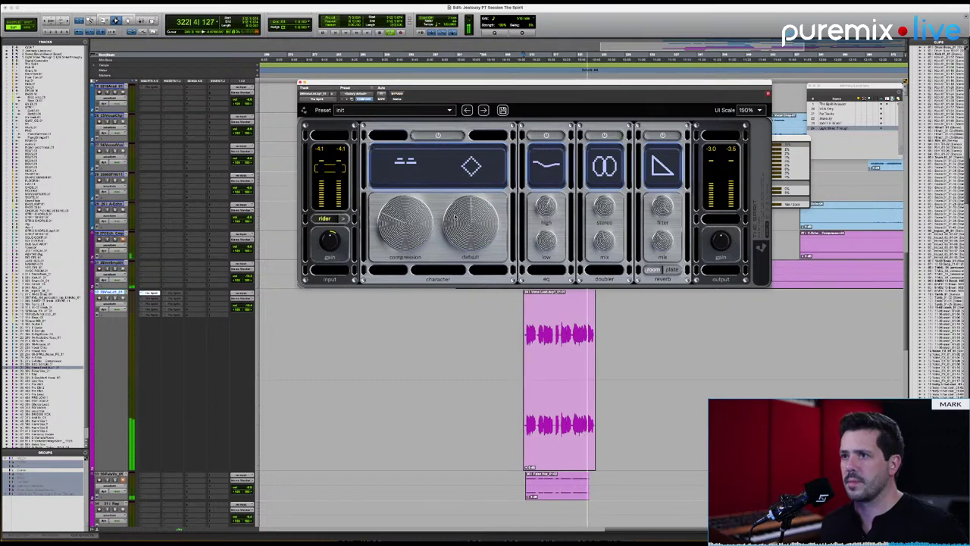
key("space")
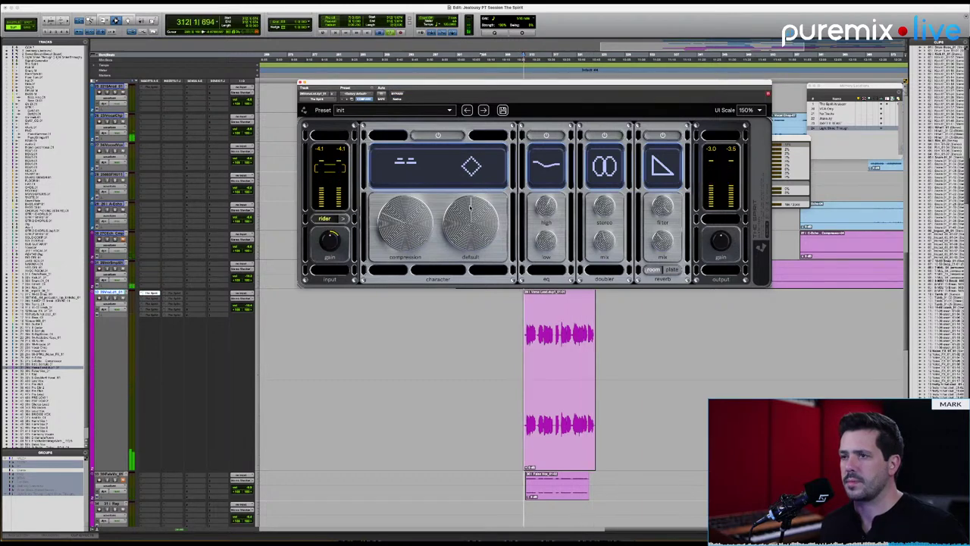
key("space")
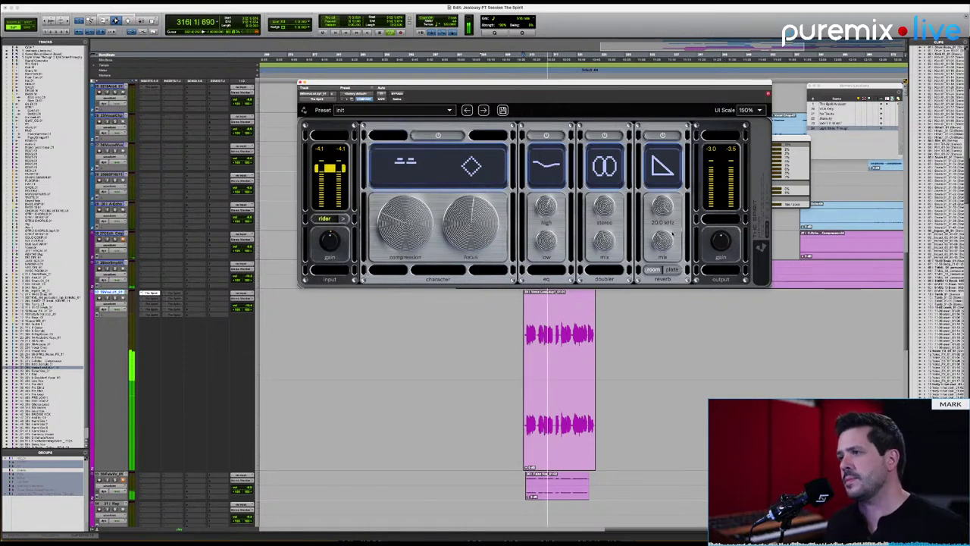
key("space")
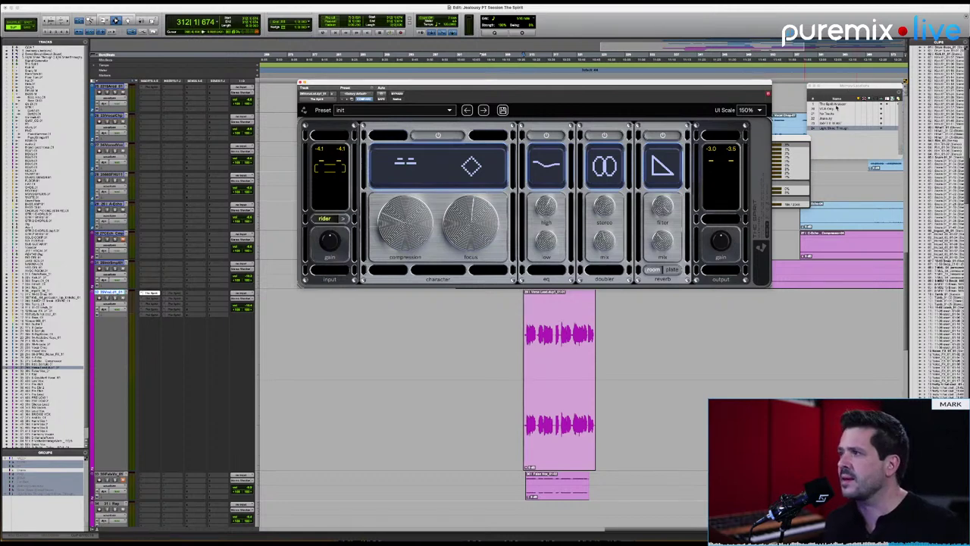
Recall The Spirit Analyzer memory location and open the signal generator to inspect its pink noise settings.
left_click(839, 104)
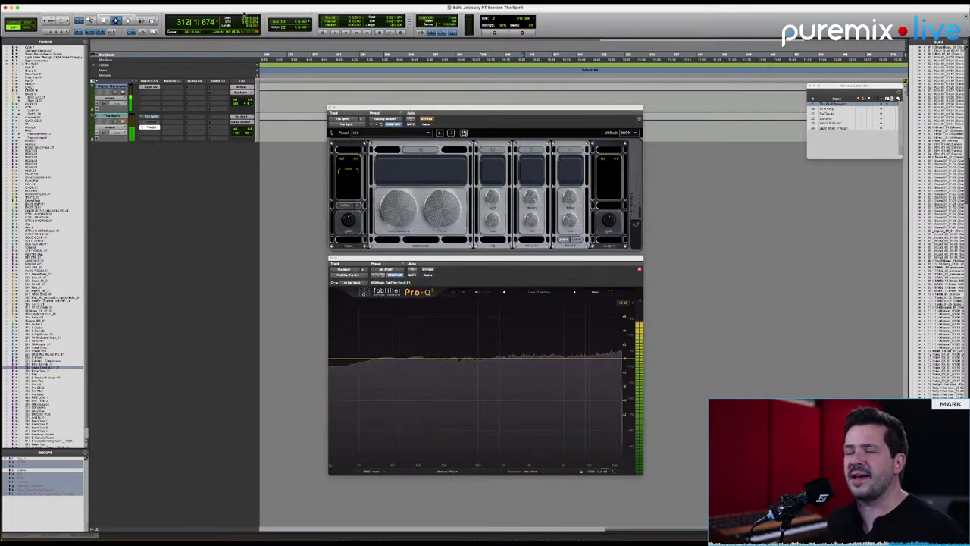
left_click(125, 87)
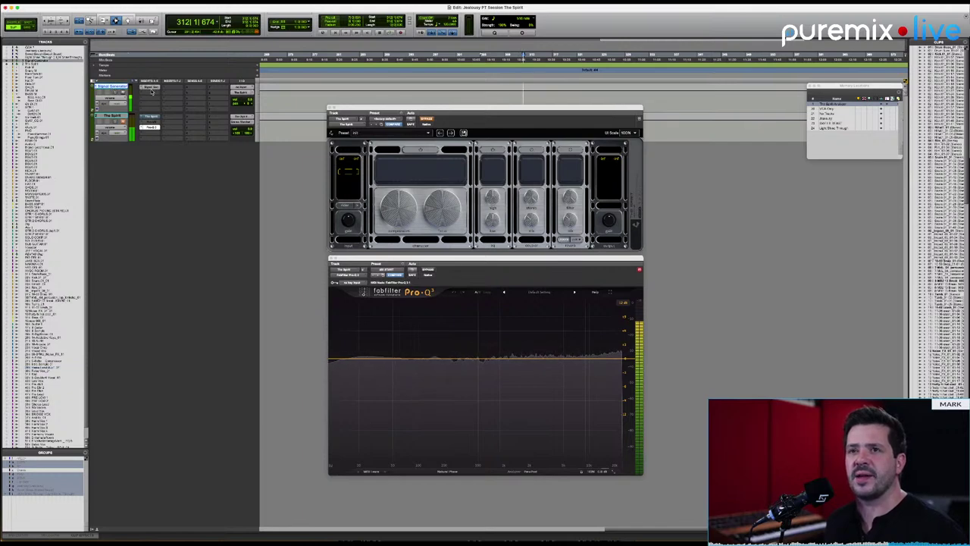
left_click(151, 88)
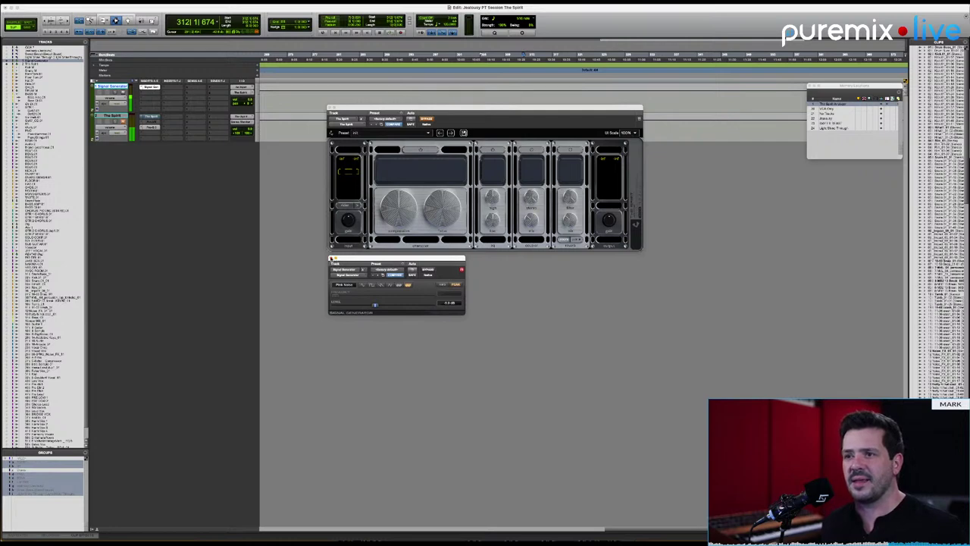
Close the signal generator and reopen Pro-Q 3 from The Spirit track, placing its window directly beneath The Spirit's.
left_click(334, 258)
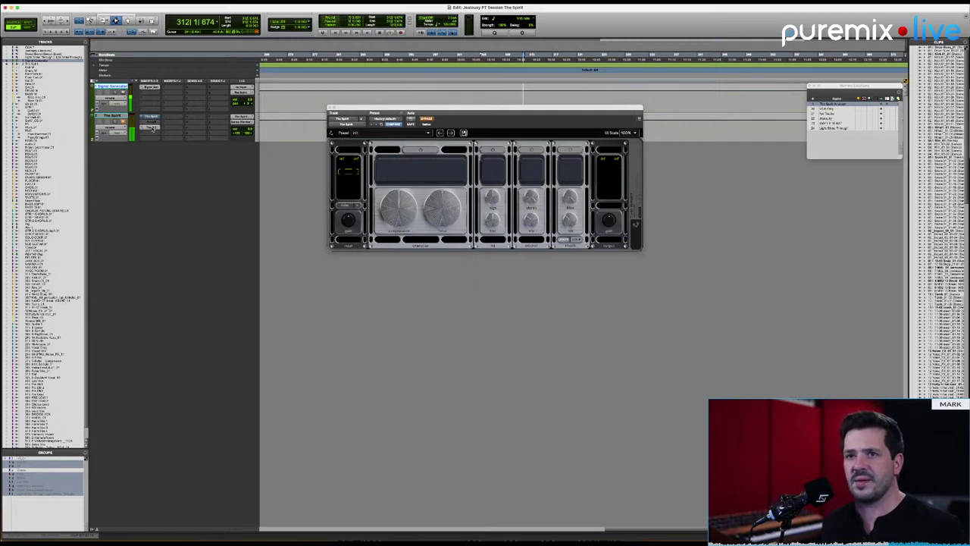
left_click(151, 127)
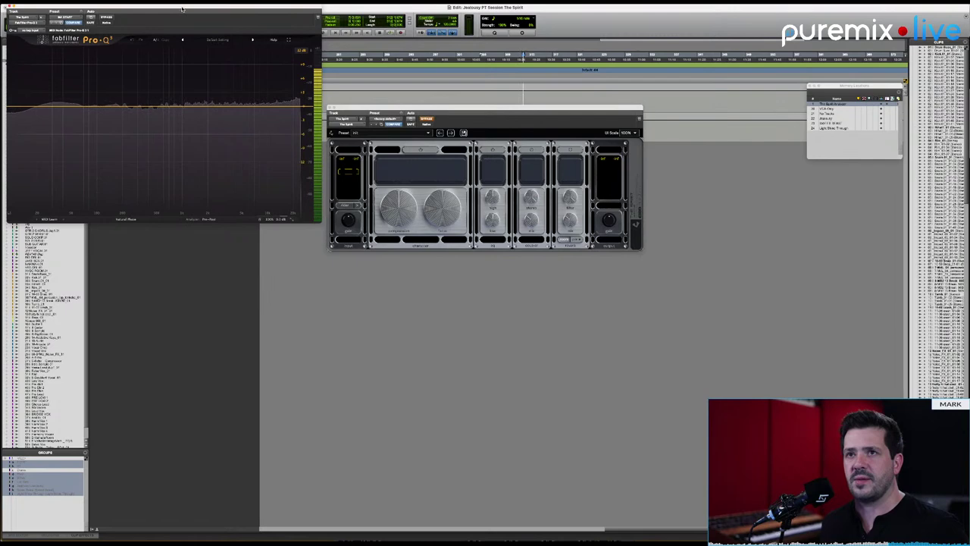
left_click_drag(183, 13, 505, 256)
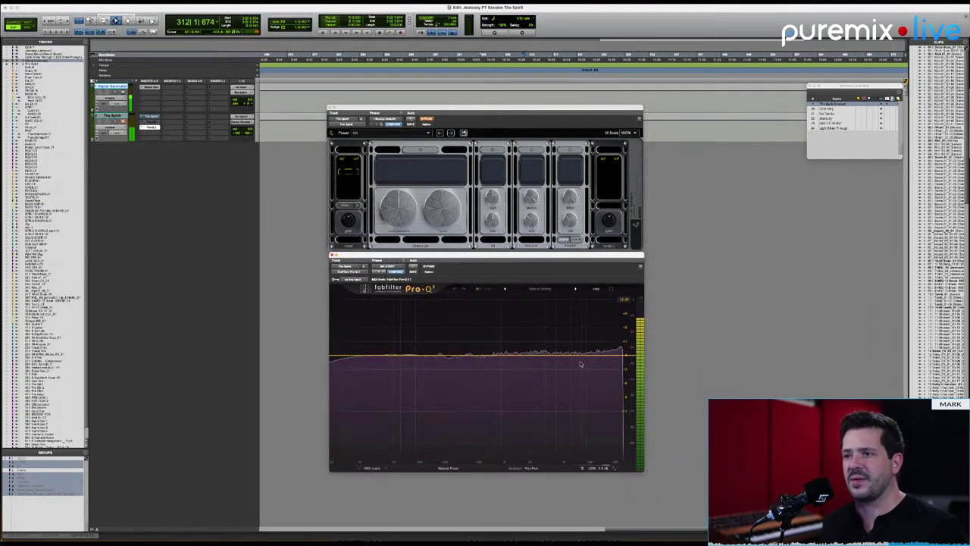
Open Pro-Q 3's analyzer settings to check the range, resolution, speed and tilt, and close them again.
left_click(530, 467)
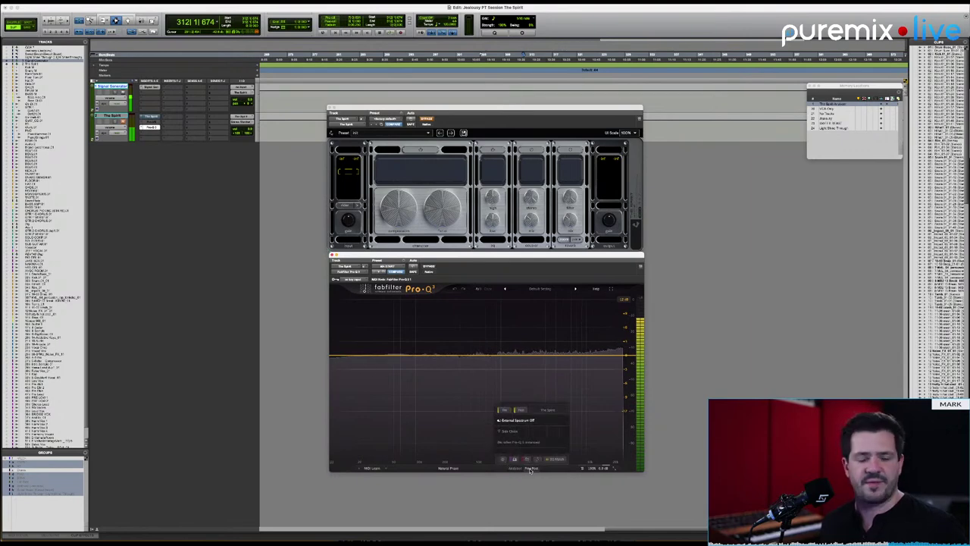
left_click(538, 460)
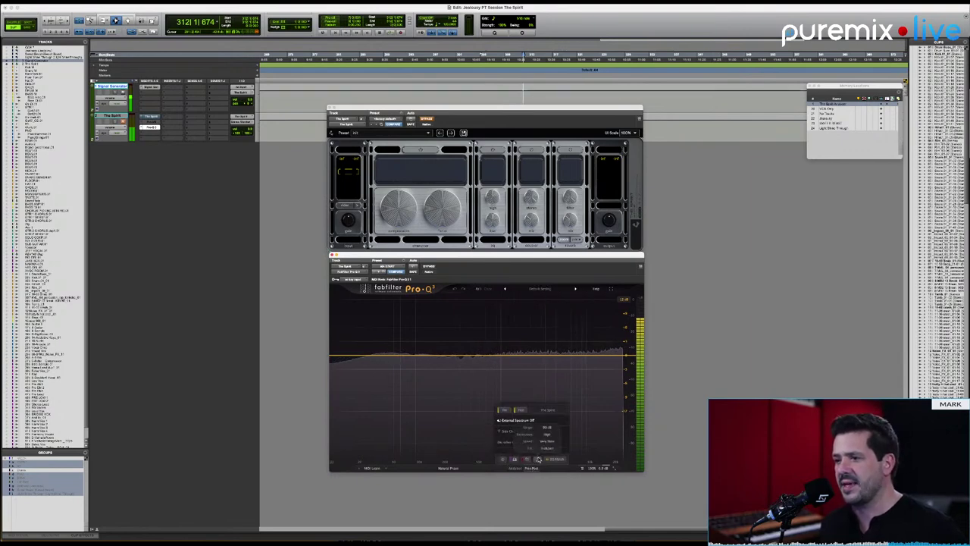
mouse_move(546, 454)
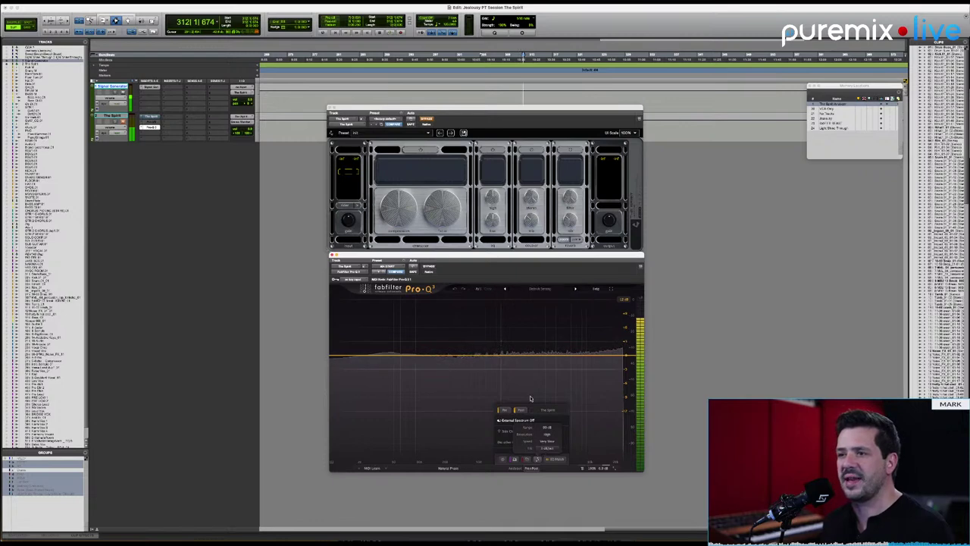
left_click(543, 453)
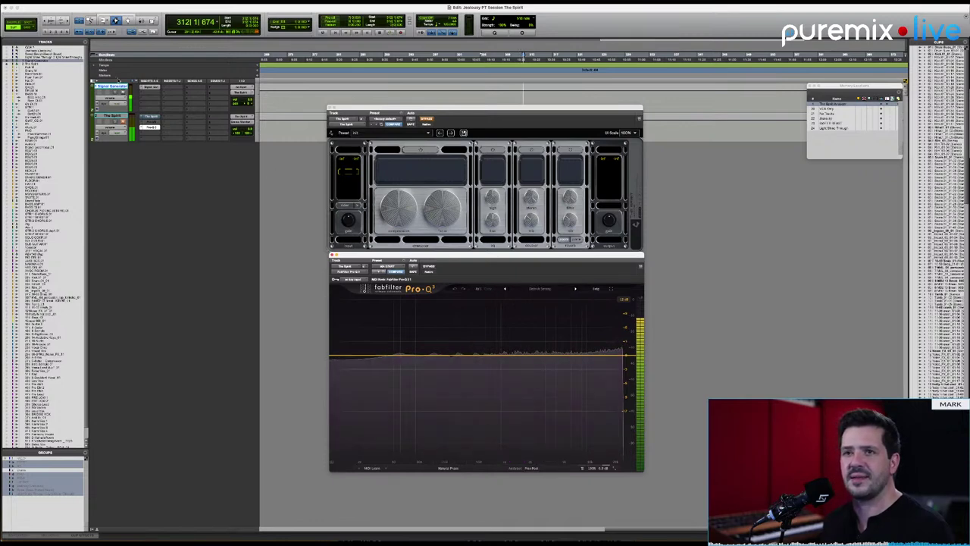
Take The Spirit out of bypass, enable its compression and focus section, and inspect the pink noise curve in Pro-Q 3.
left_click(427, 120)
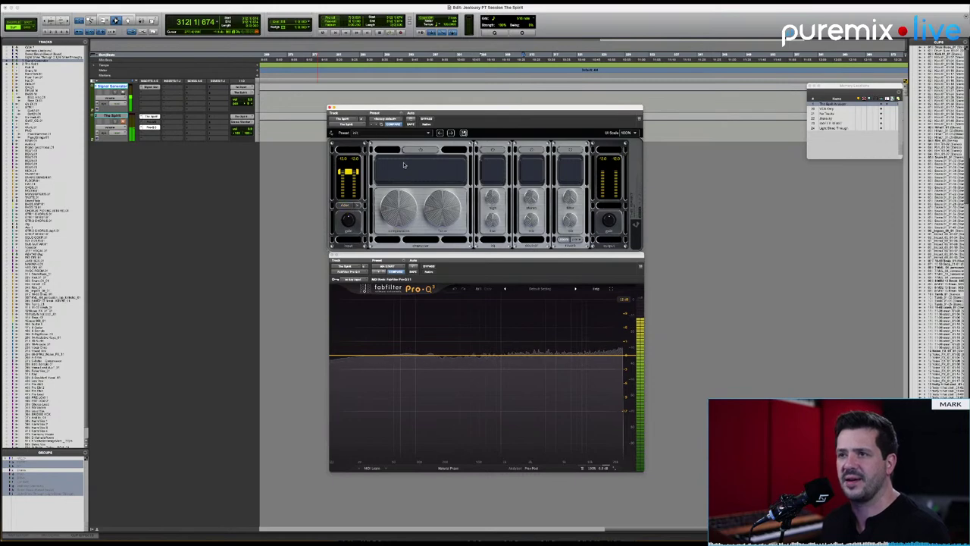
mouse_move(424, 152)
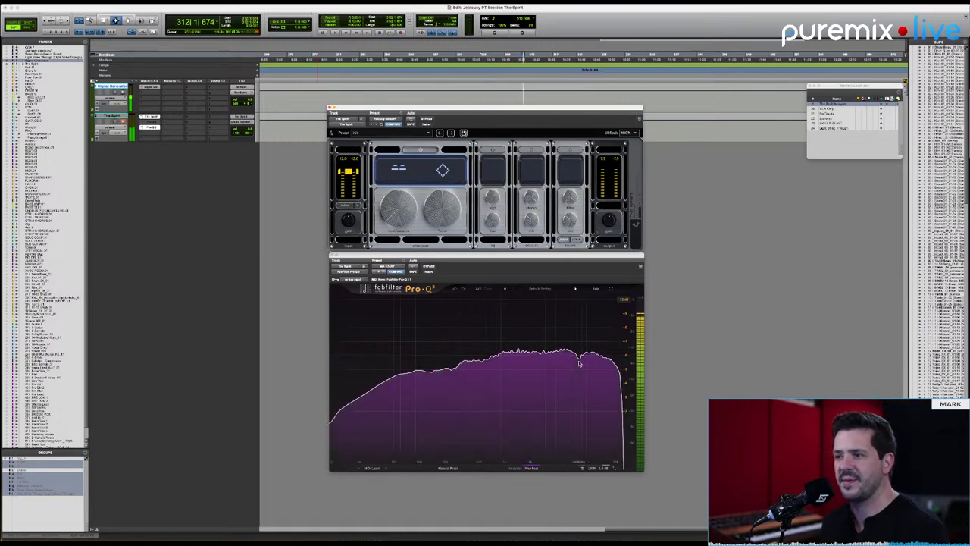
mouse_move(579, 361)
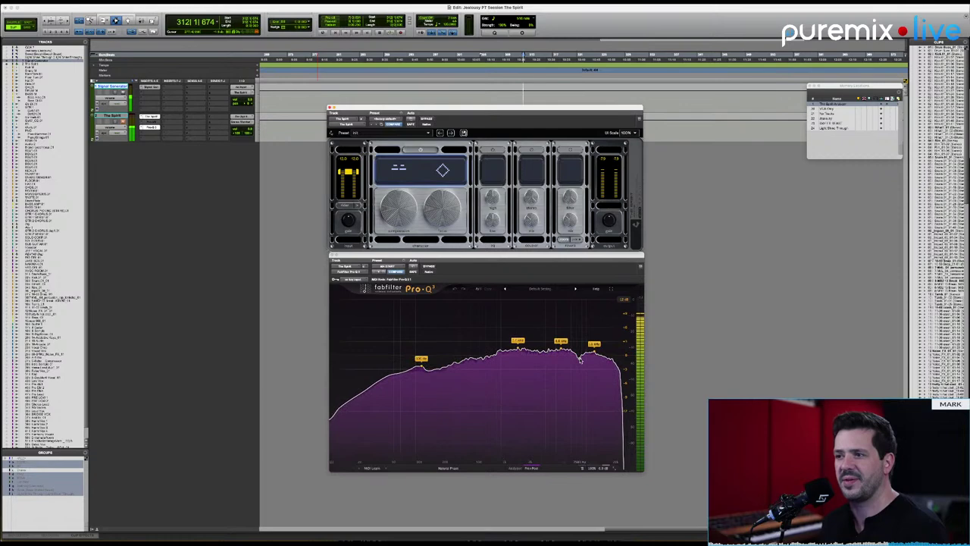
Nudge the Pro-Q 3 window into line beneath The Spirit's window and check its analyzer options.
left_click(578, 261)
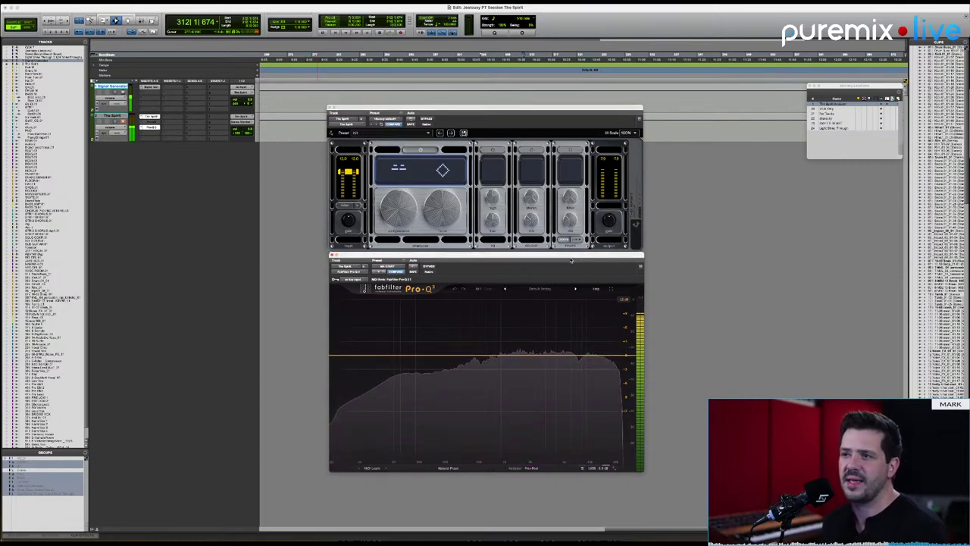
left_click_drag(570, 260, 557, 260)
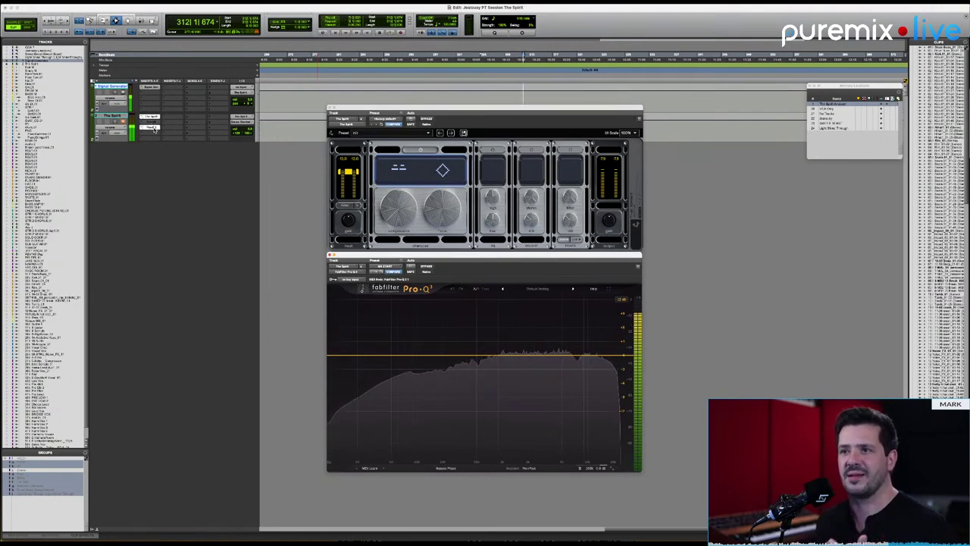
left_click(528, 469)
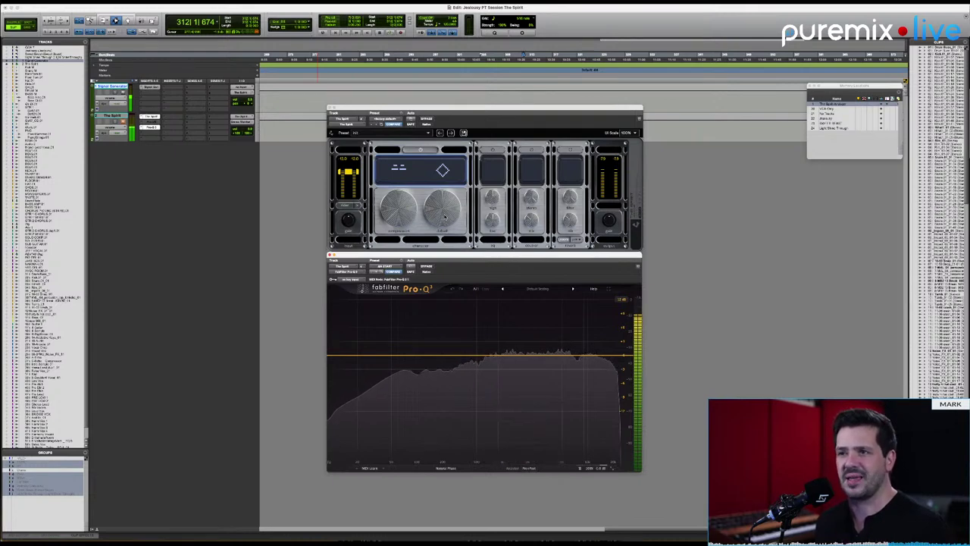
Switch The Spirit from its character section to its EQ section and sweep the EQ's low shelf through boost and cut.
left_click(392, 216)
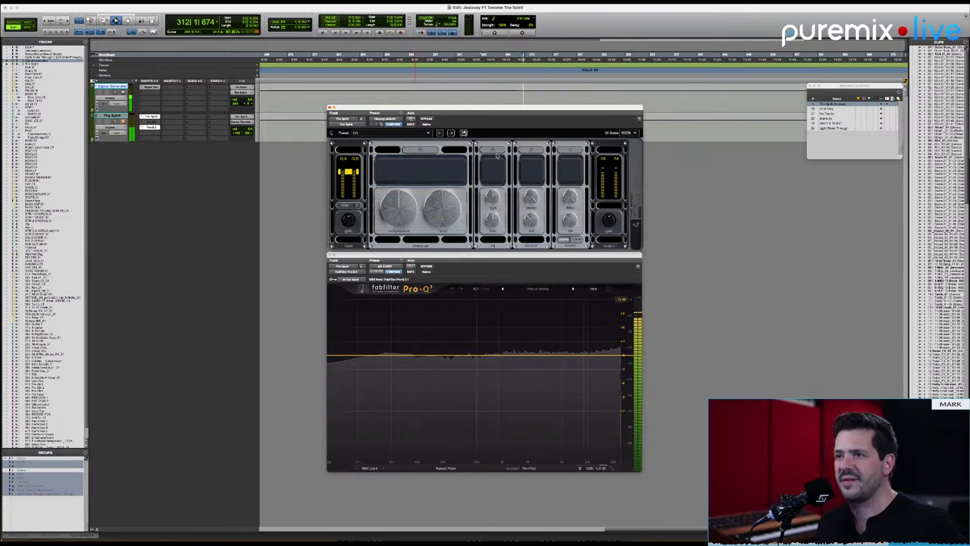
left_click(494, 151)
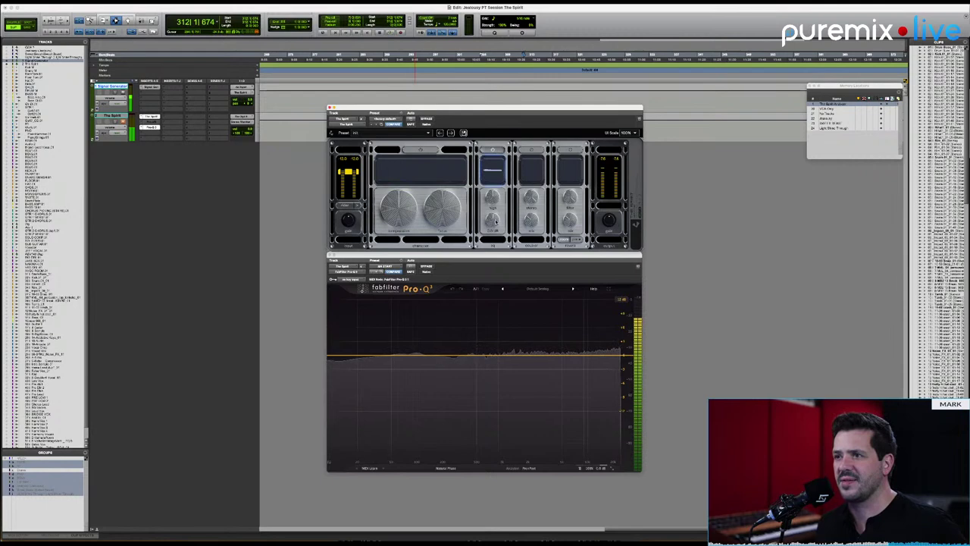
left_click_drag(491, 222, 489, 223)
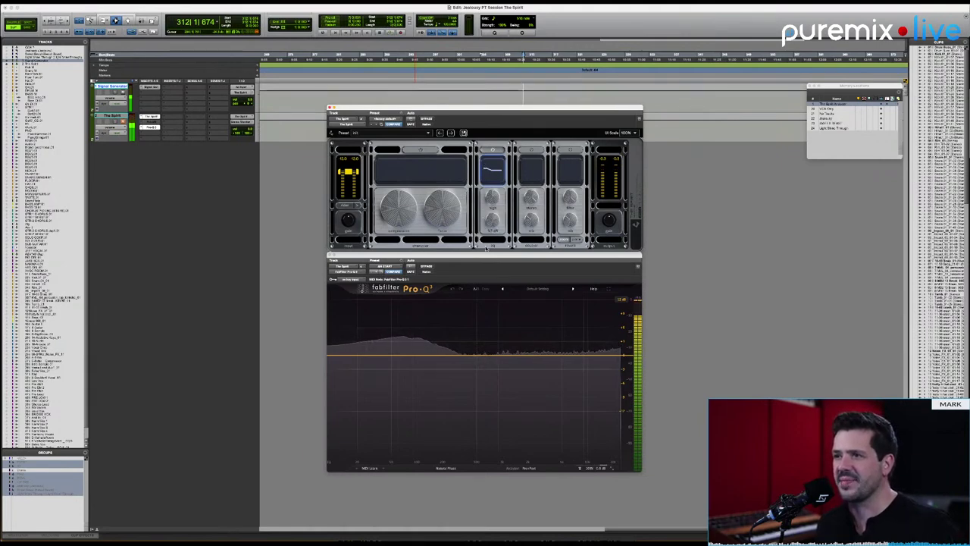
left_click(493, 221)
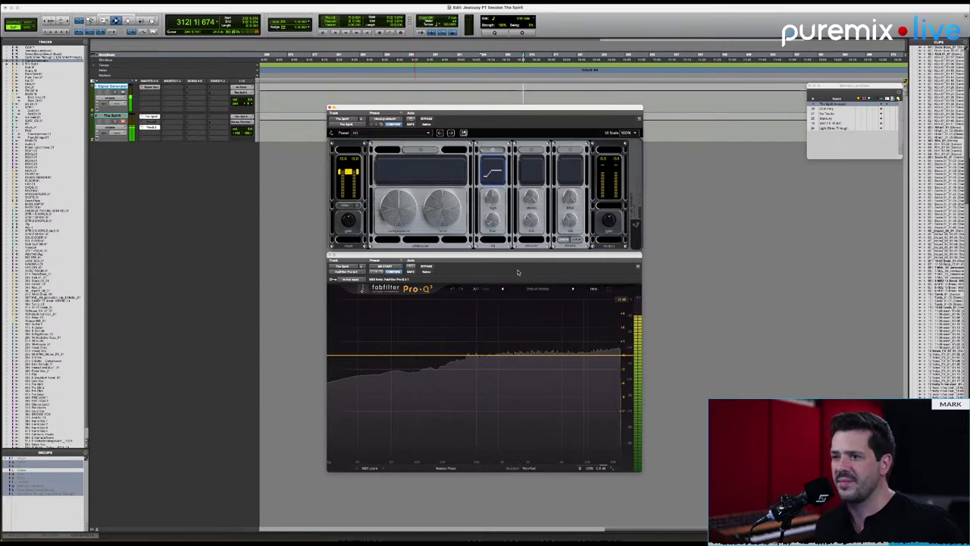
left_click(458, 356)
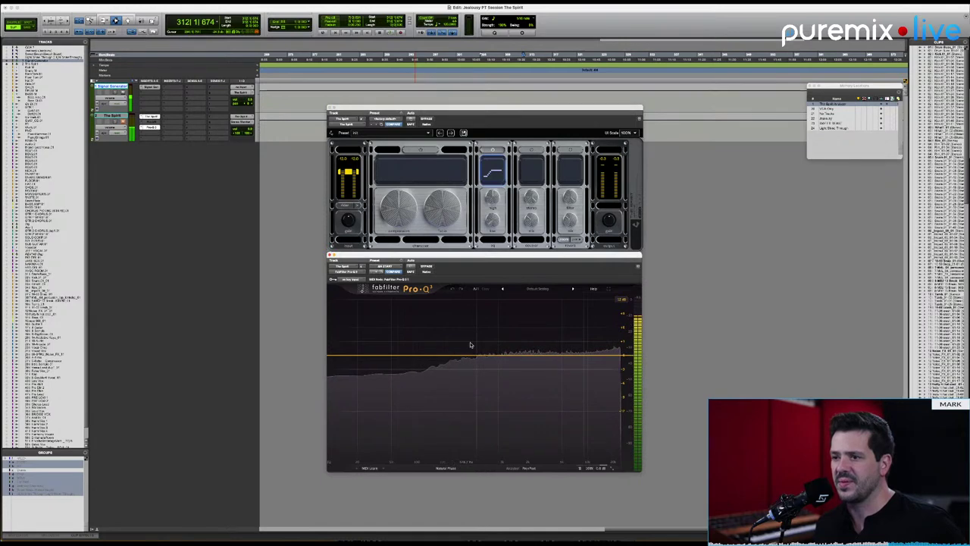
Try boosting and cutting the EQ's high shelf, reset it, and try the reverb section against the test signal.
left_click_drag(493, 219, 498, 166)
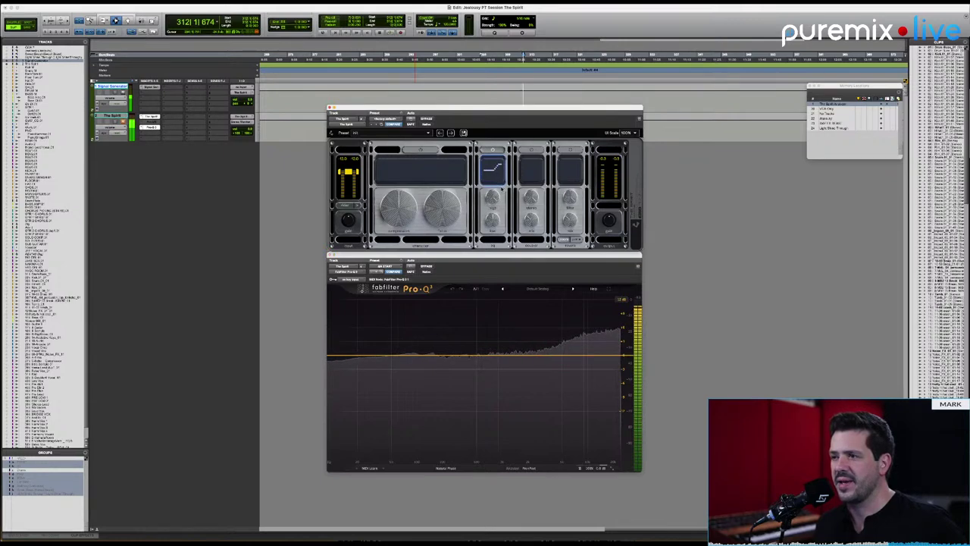
left_click_drag(491, 196, 487, 222)
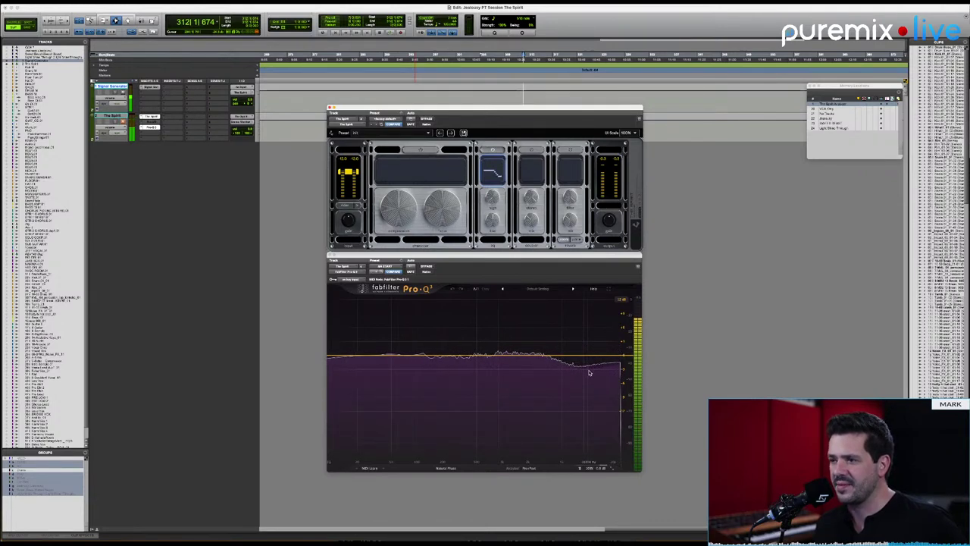
mouse_move(585, 370)
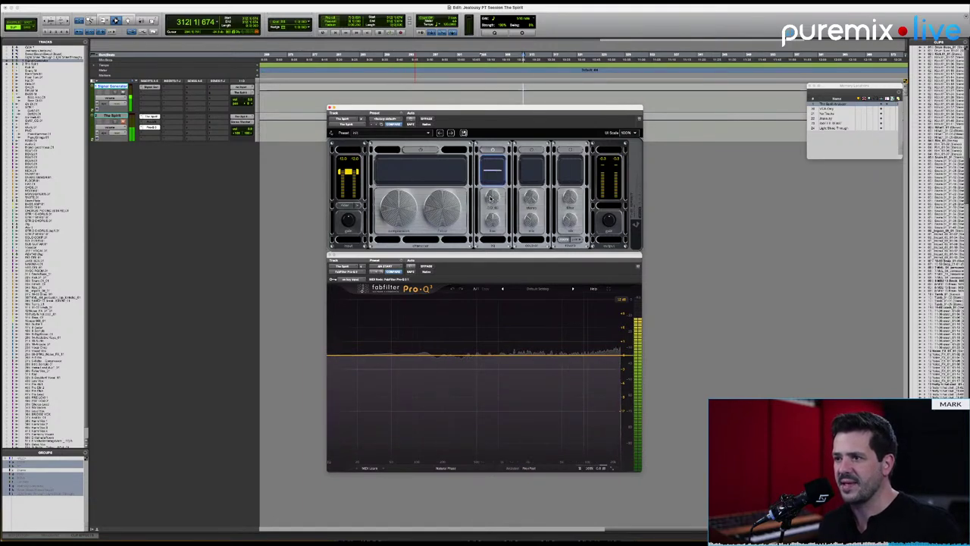
left_click_drag(491, 208, 490, 280)
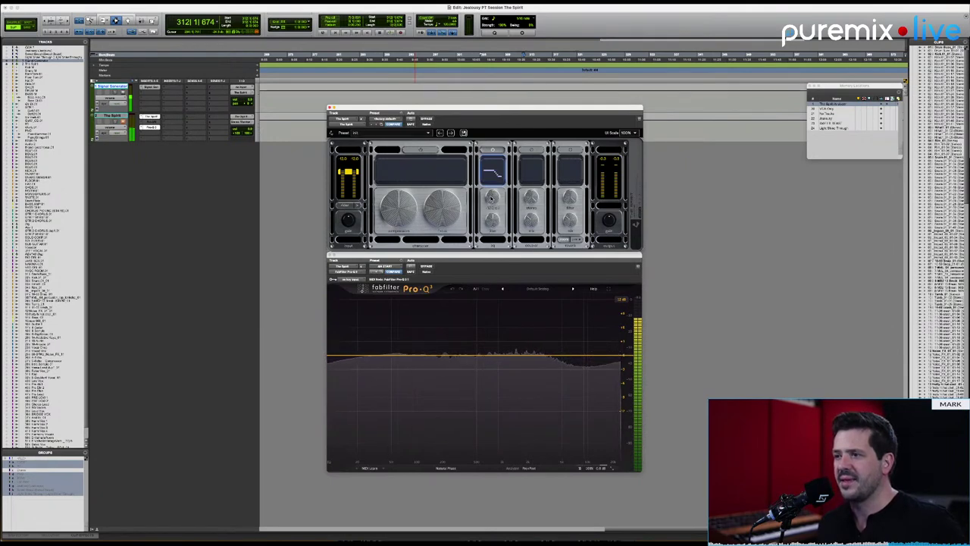
left_click(492, 197, "alt")
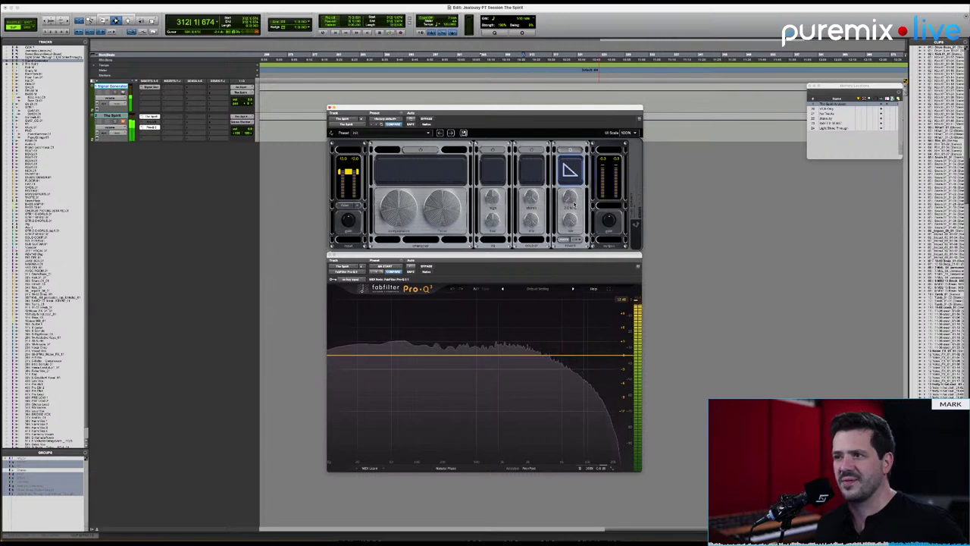
left_click_drag(569, 199, 570, 195)
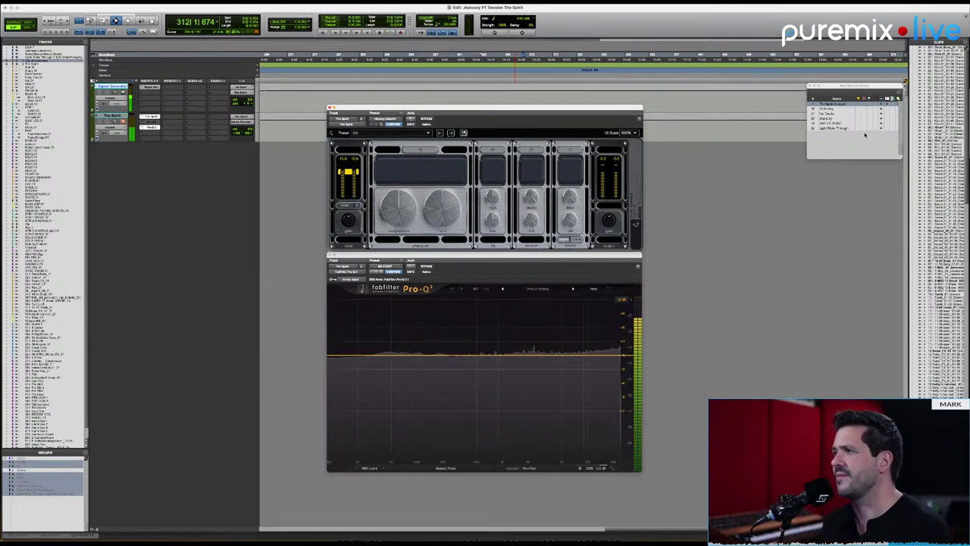
Recall the memory location with the song's multitrack view and close The Spirit and Pro-Q 3 windows.
left_click(839, 119)
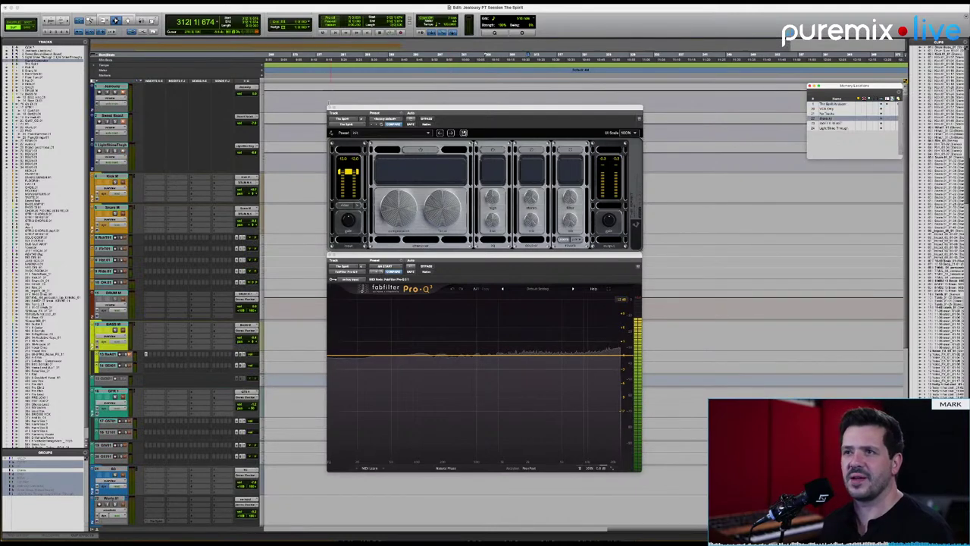
left_click(330, 109)
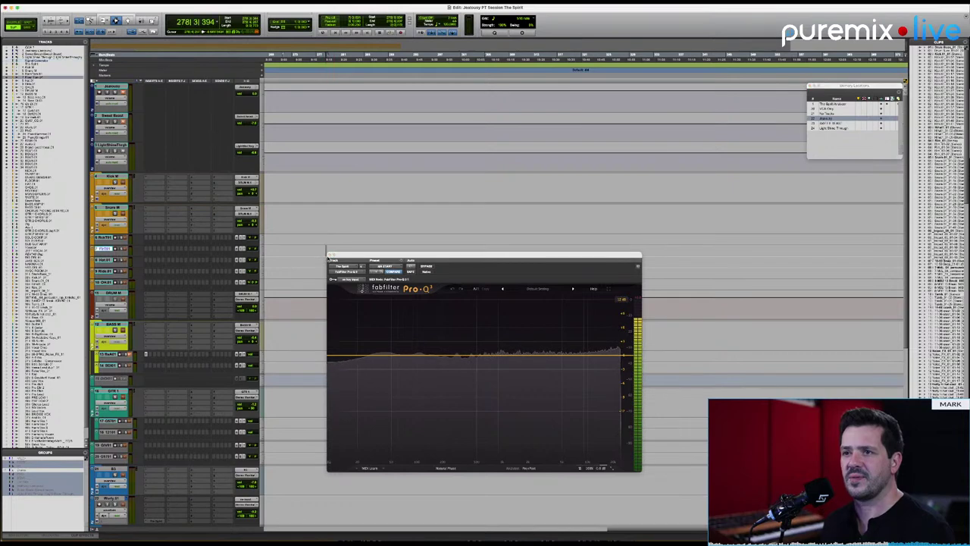
left_click(331, 258)
Select the magenta lead vocal track and move the session's playback position to the beginning of its first clip.
scroll(325, 258, "down", 10)
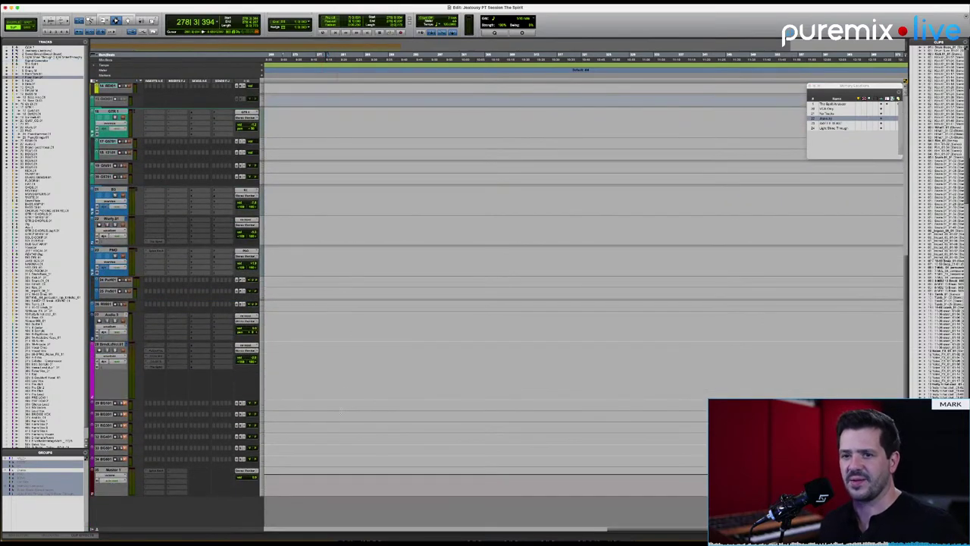
left_click(109, 345)
key("Return")
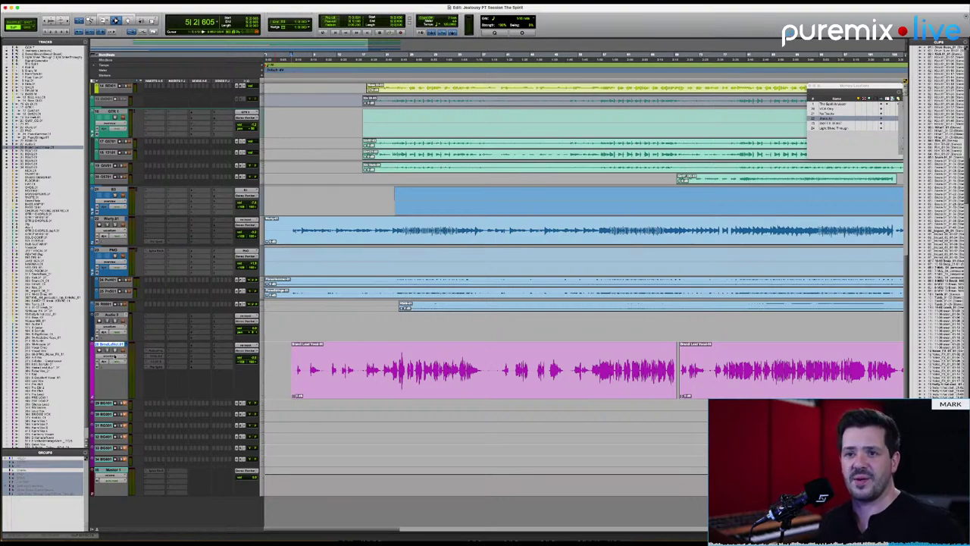
scroll(145, 354, "up", 5)
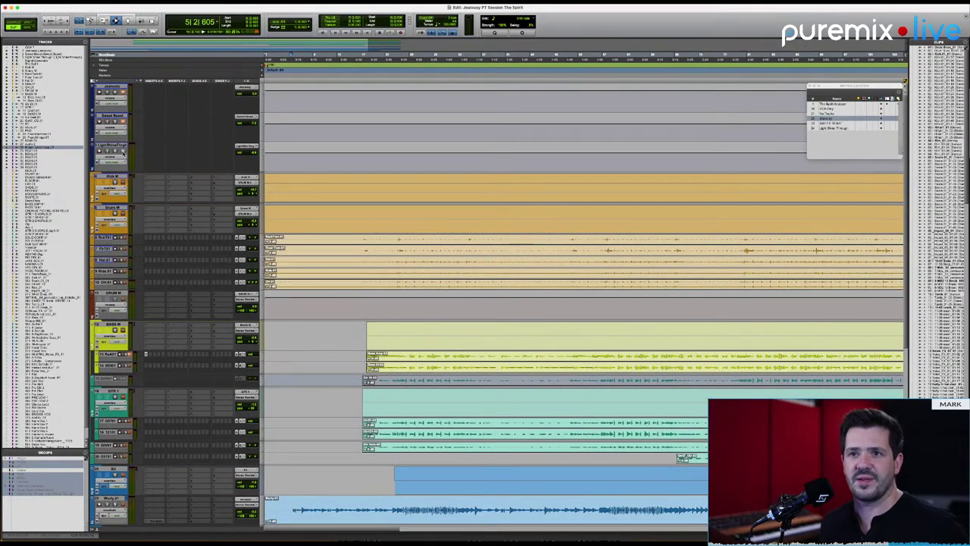
scroll(459, 506, "down", 10)
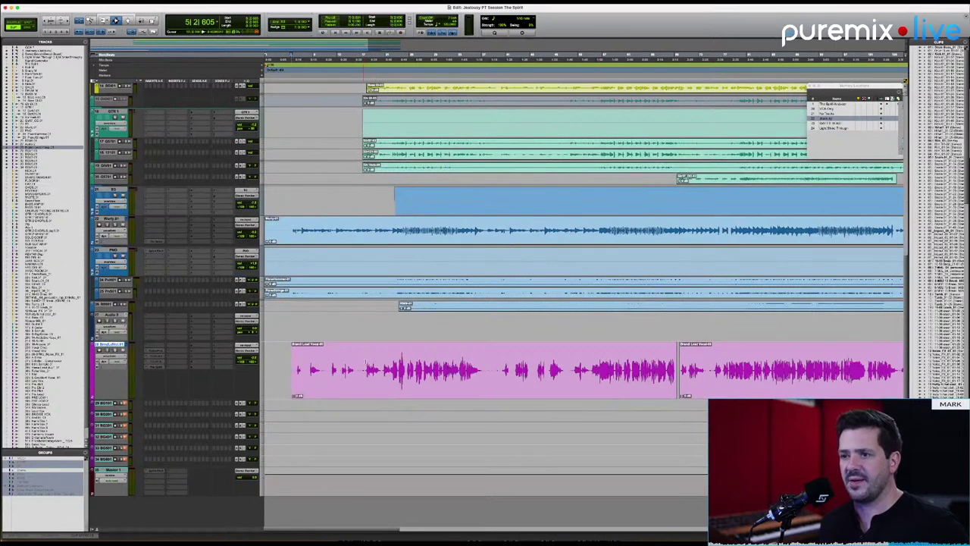
Select the lead vocal passage starting at 17|3|959, extend it to the end of the first section, and audition it.
left_click_drag(365, 366, 407, 360)
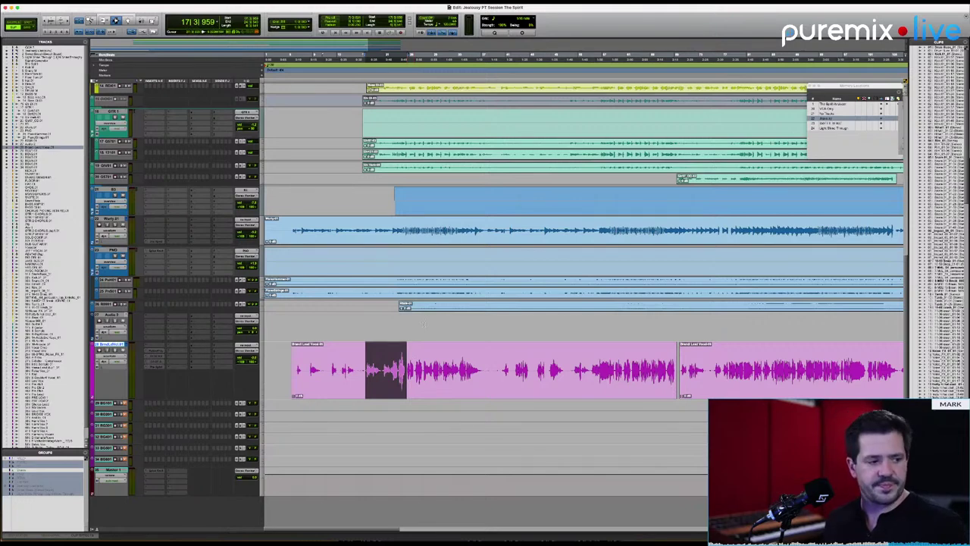
key("space")
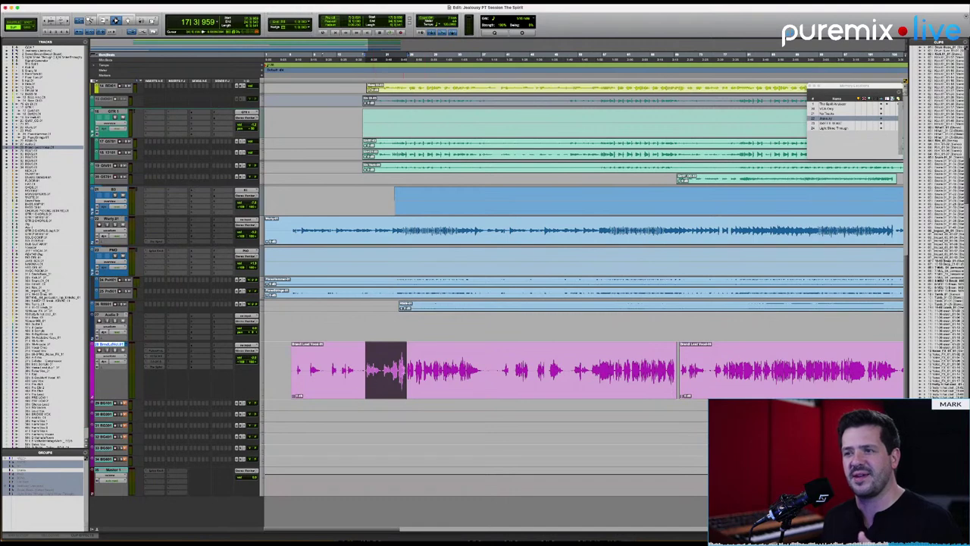
left_click_drag(407, 356, 486, 354)
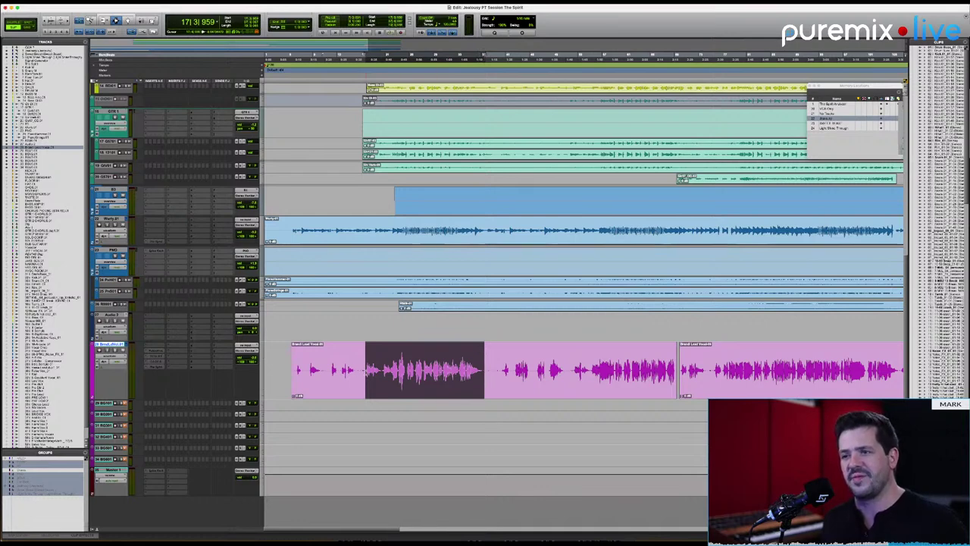
key("space")
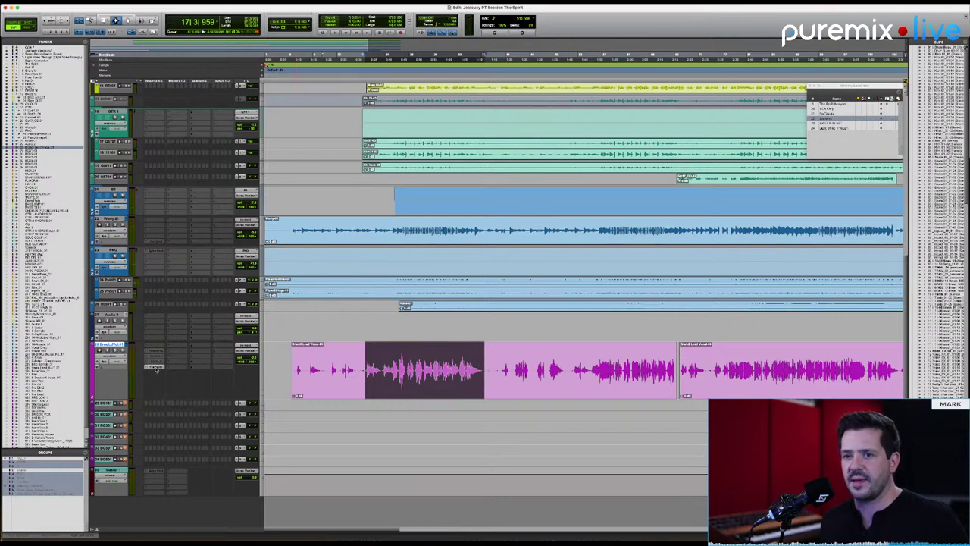
Open The Spirit on the lead vocal track with its rider enabled, placing the window clear of the vocal clips.
left_click(156, 367)
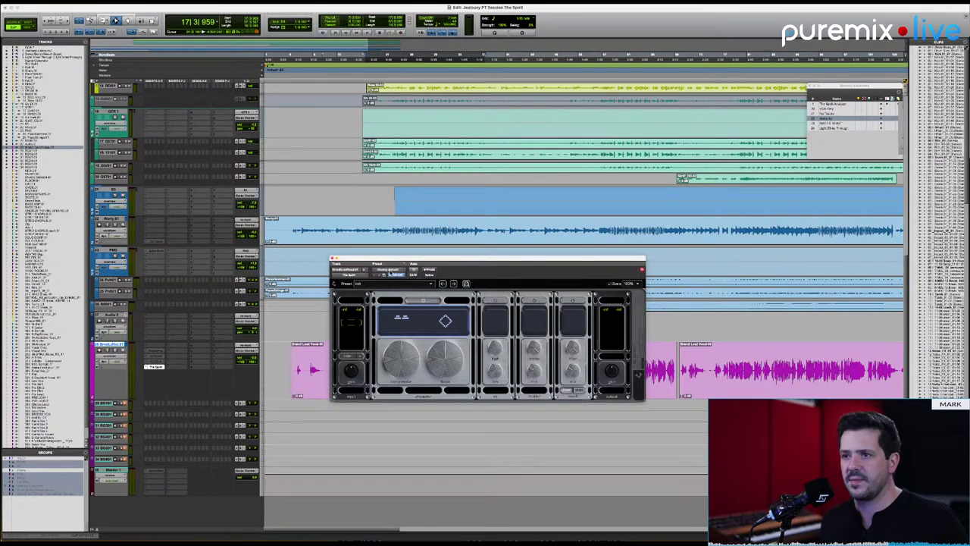
left_click(392, 274)
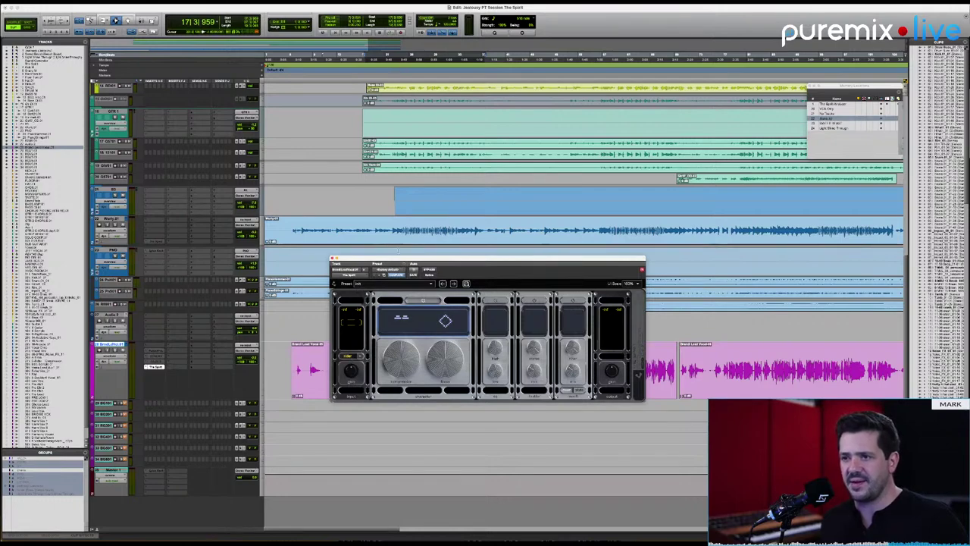
left_click_drag(403, 260, 433, 155)
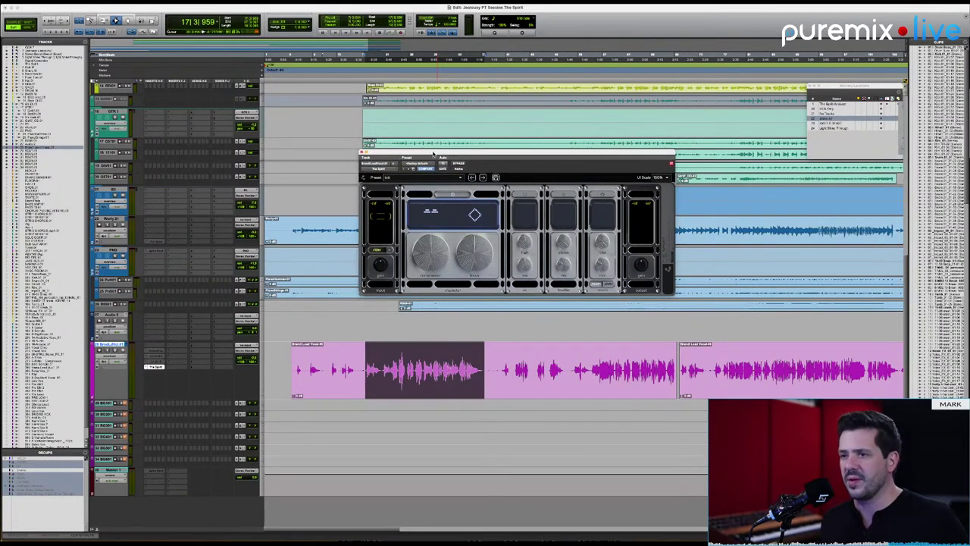
Play the selected vocal passage and switch off The Spirit's character section so only the rider is active.
key("space")
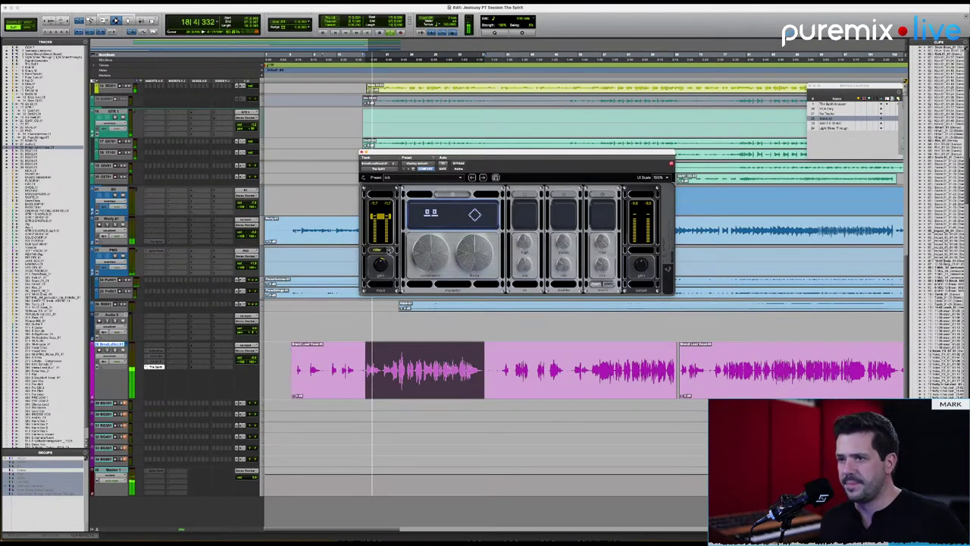
left_click(410, 224)
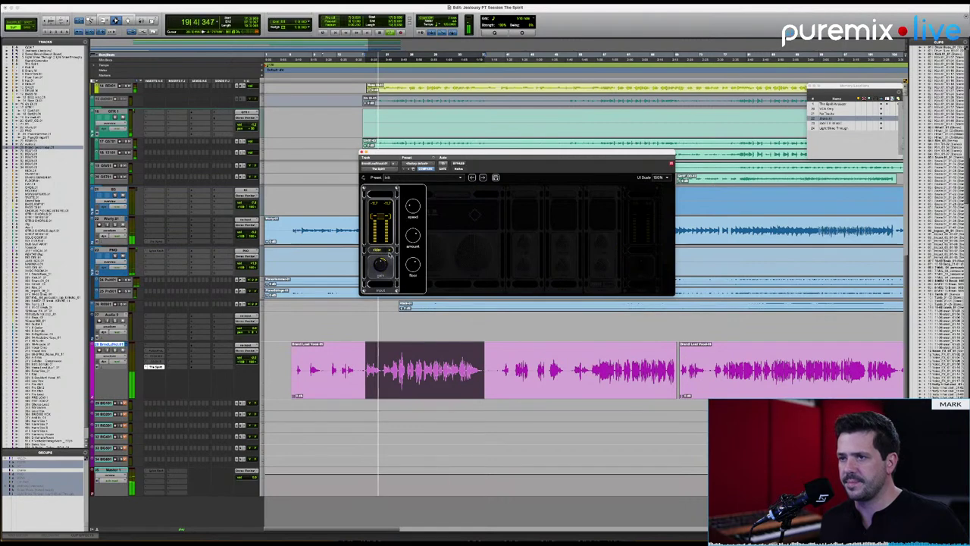
left_click(442, 200)
left_click(450, 196)
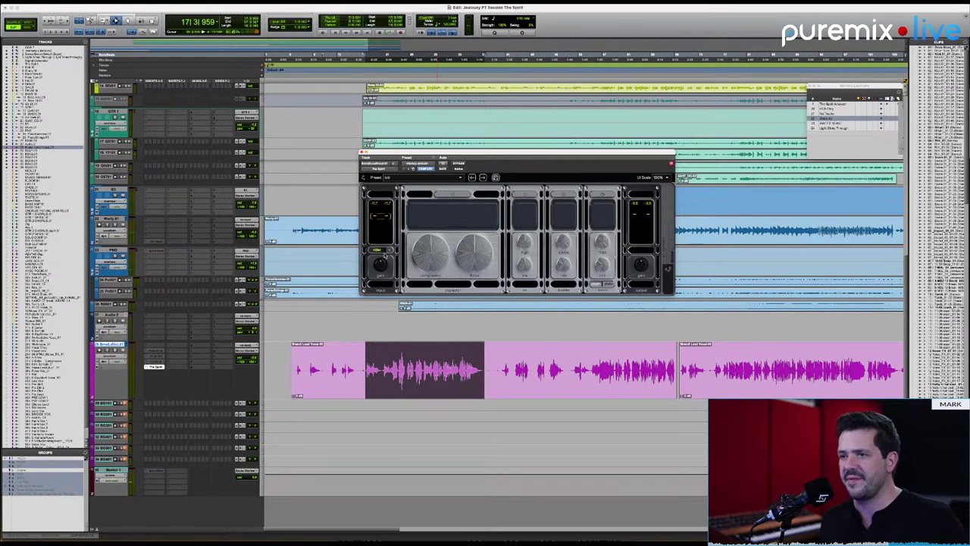
Open the rider's settings and adjust its speed to 1 ms and its floor while the vocal passage plays.
left_click(390, 251)
key("space")
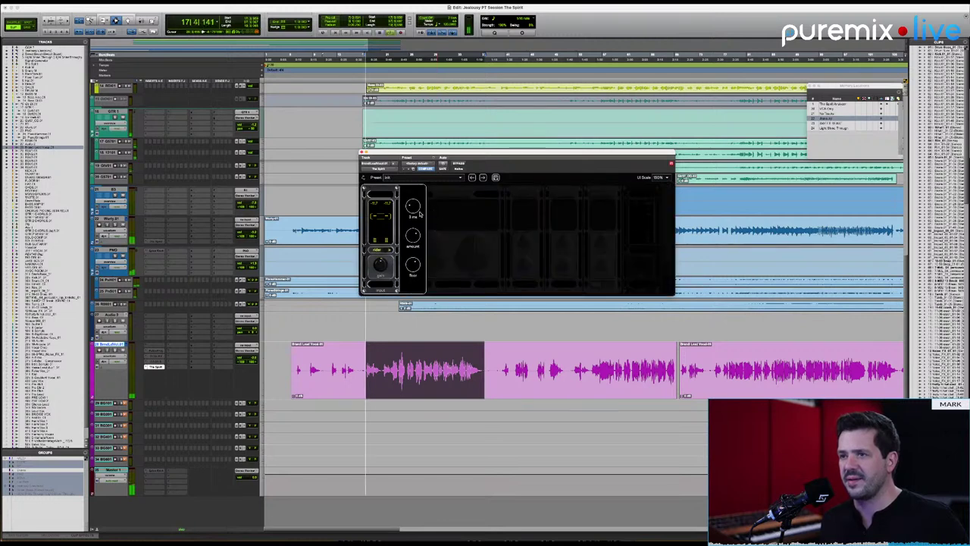
mouse_move(415, 265)
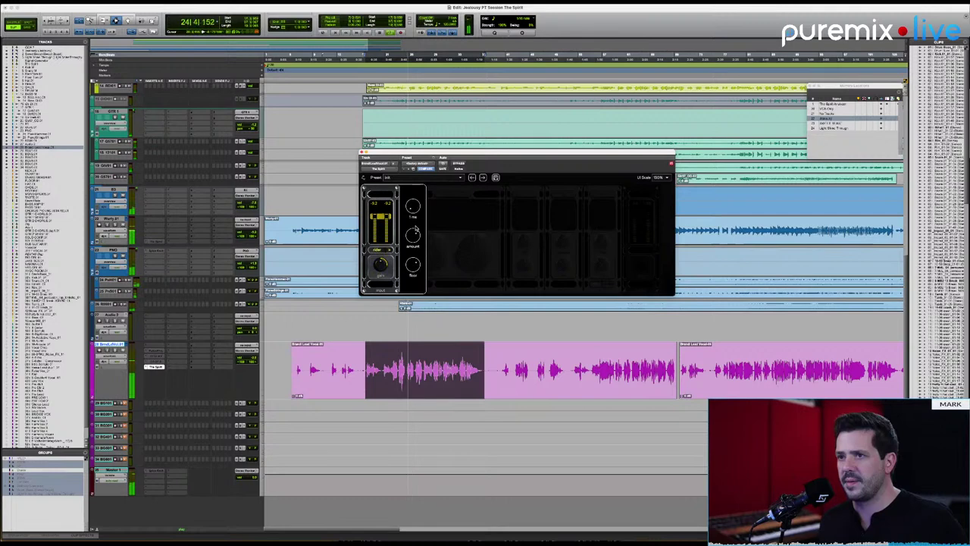
left_click_drag(415, 218, 437, 137)
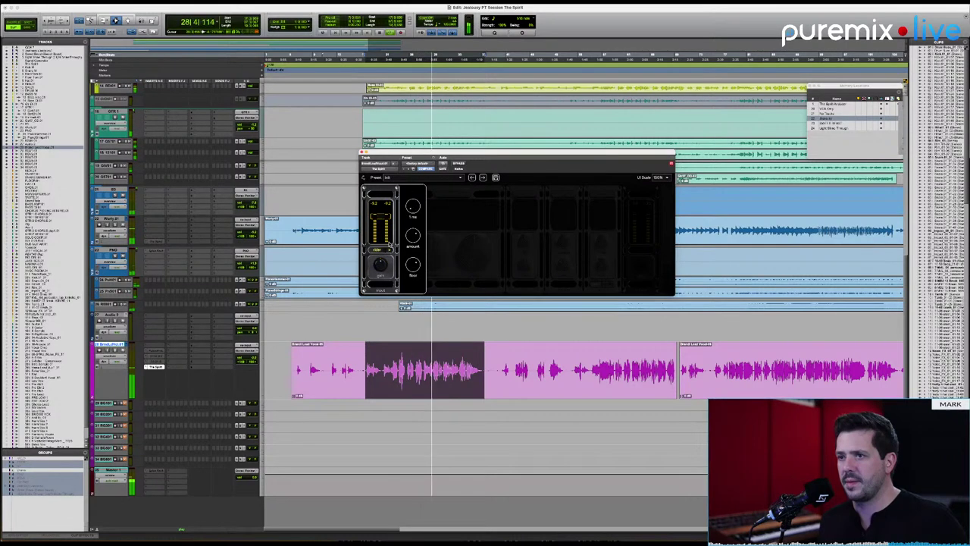
left_click_drag(412, 279, 428, 216)
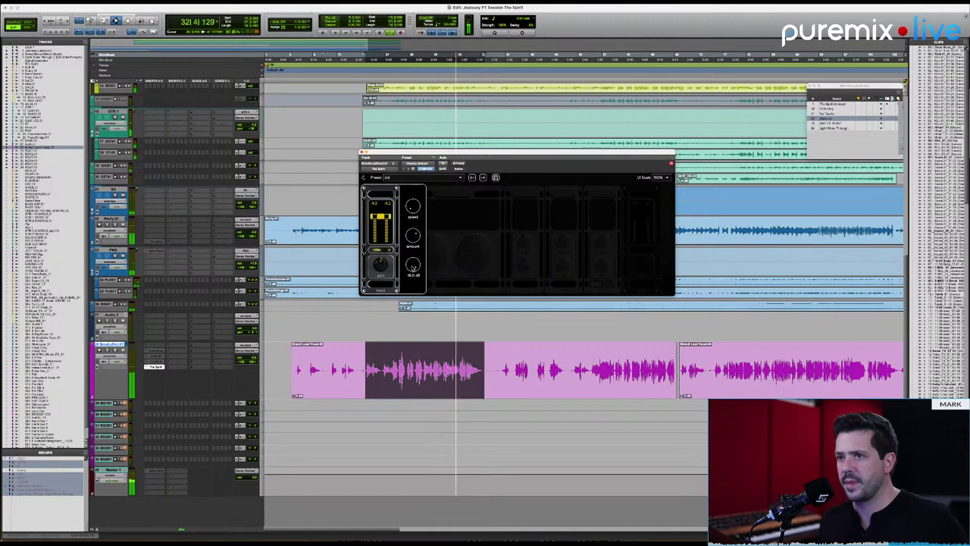
mouse_move(411, 271)
left_mouse_down()
mouse_move(408, 293)
mouse_move(410, 261)
left_mouse_up()
key("space")
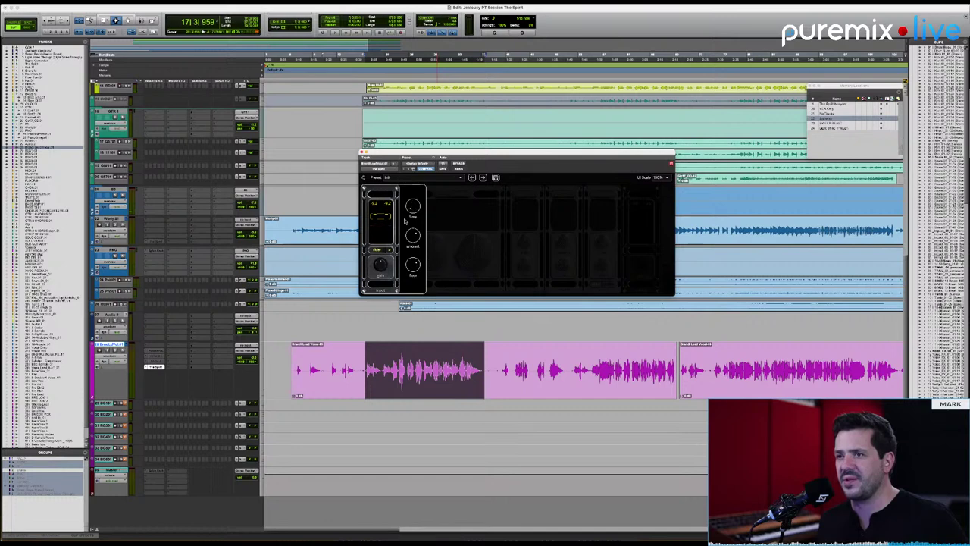
Replay the lead vocal from 16|2|544 while fine-tuning the rider's speed and floor.
key("space")
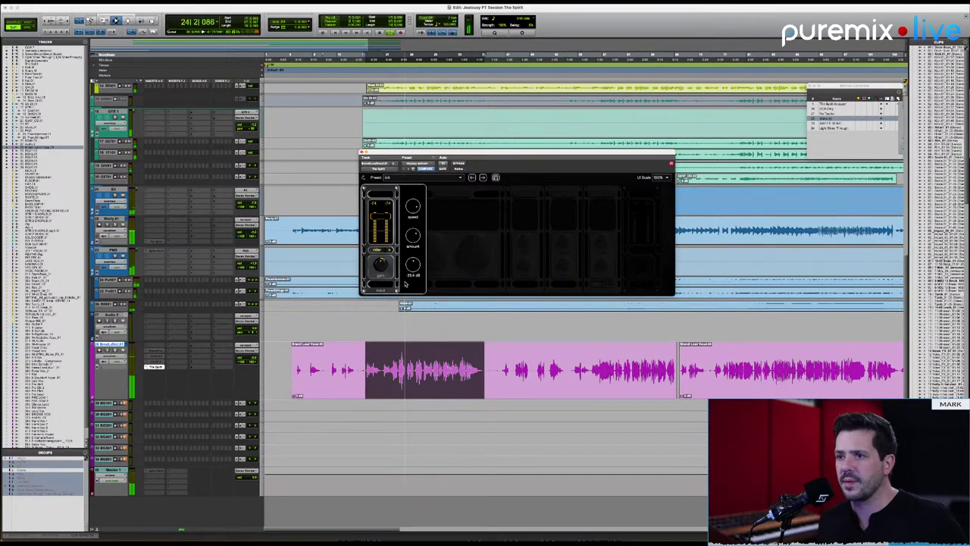
left_click(368, 349)
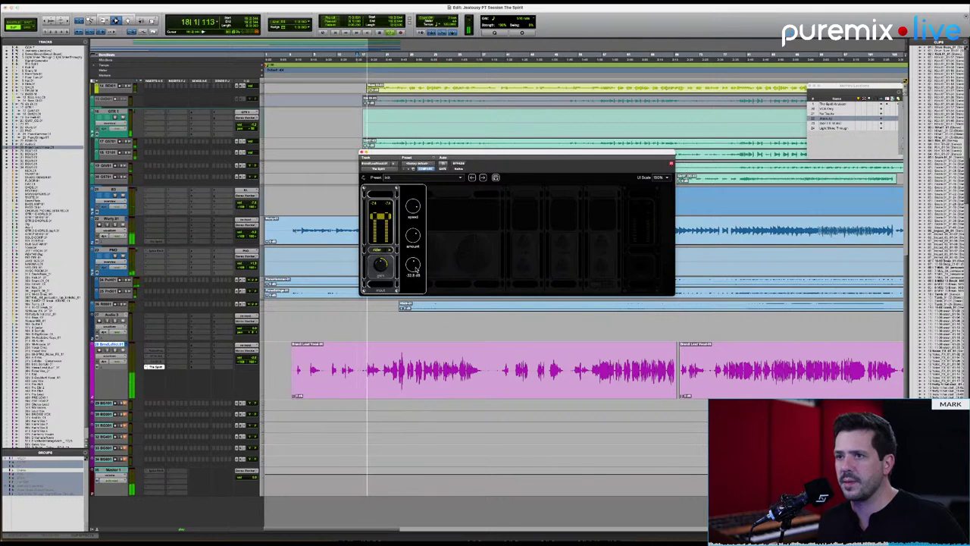
key("space")
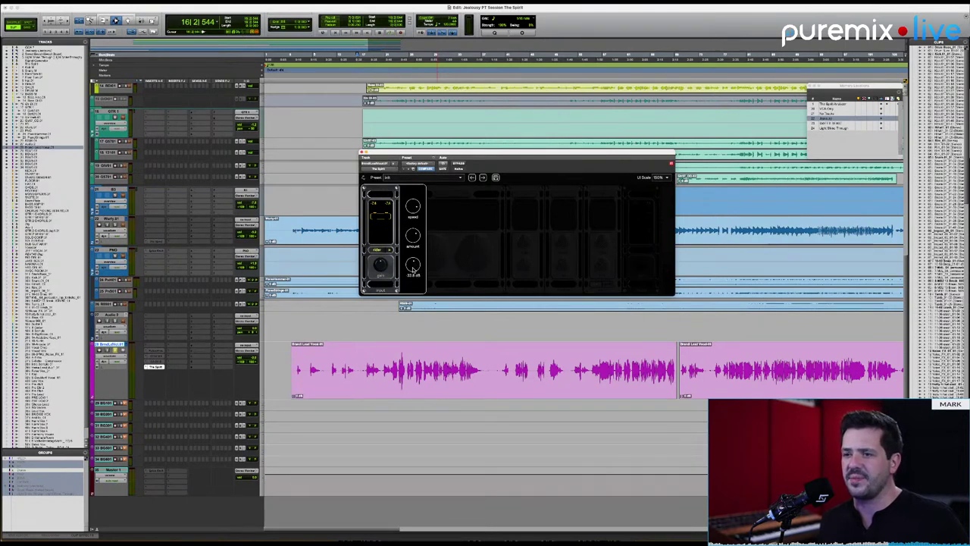
Play the lead vocal while adjusting the rider's floor and amount, and close the rider's settings.
key("space")
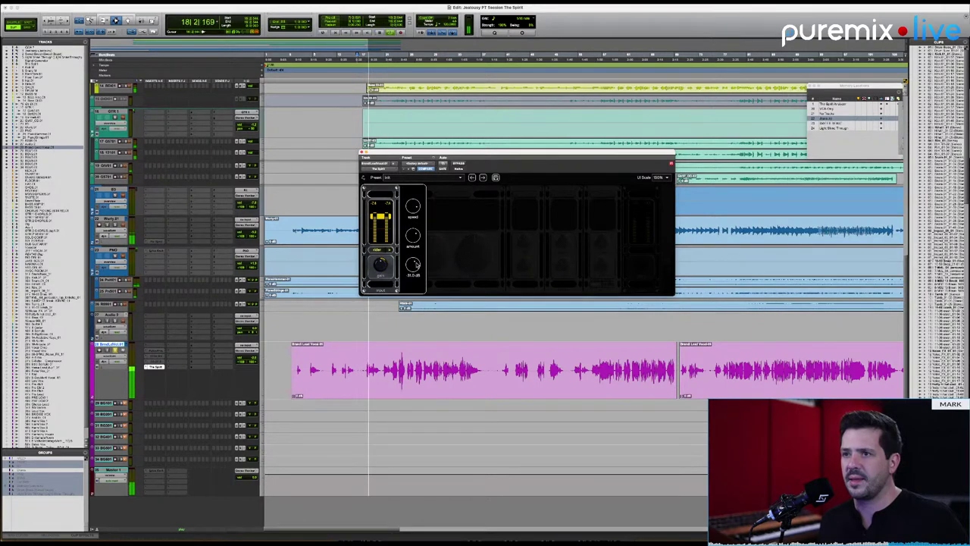
key("space")
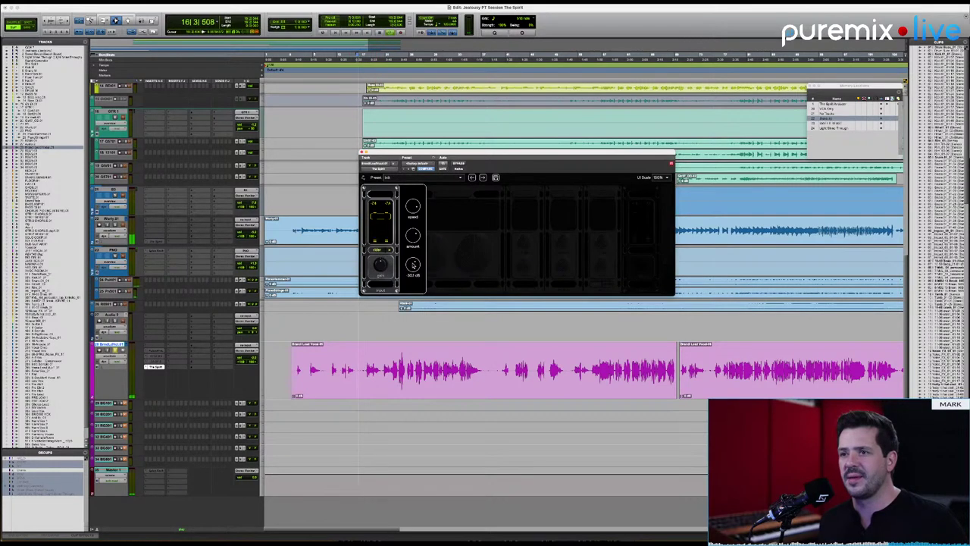
left_click_drag(413, 264, 416, 263)
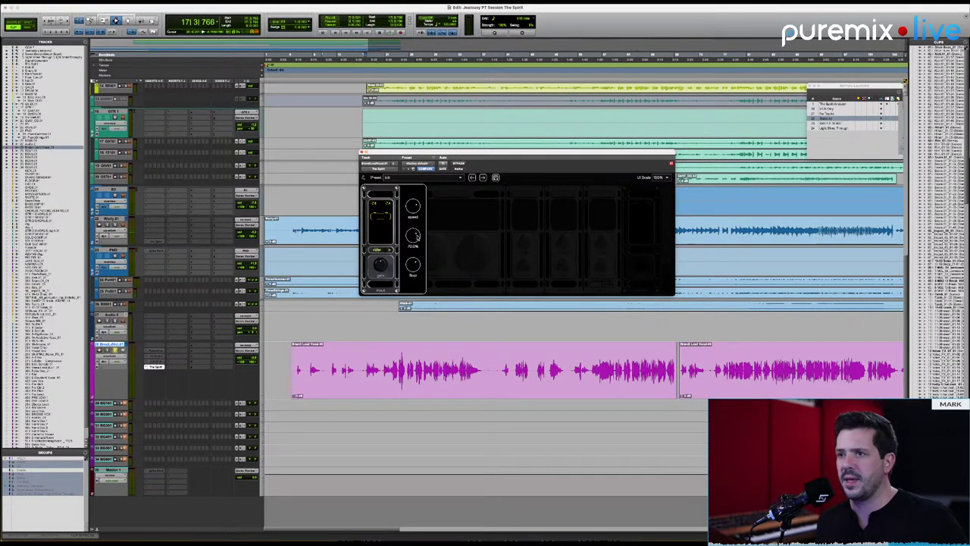
key("space")
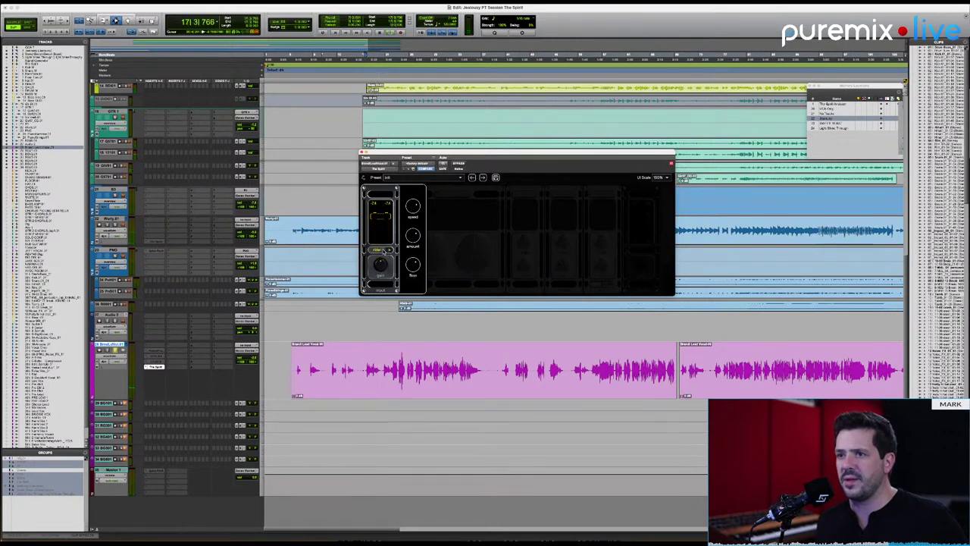
left_click(387, 251)
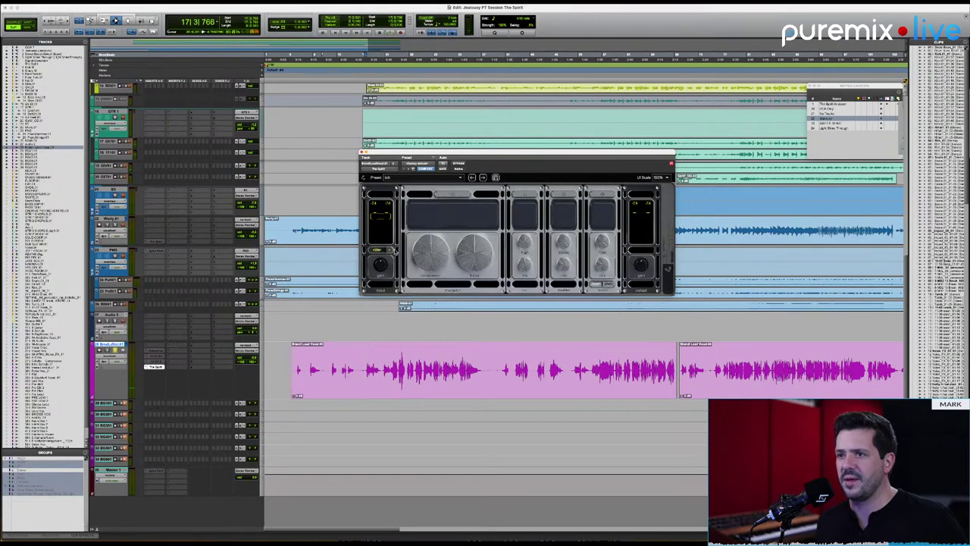
Turn on the character section and adjust its compression while the lead vocal plays from 17|3|766.
left_click(451, 196)
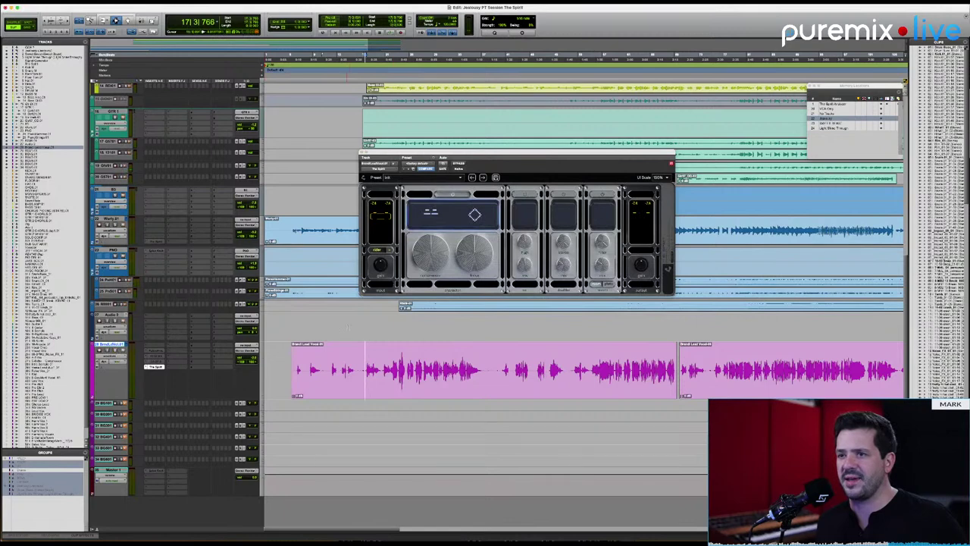
key("space")
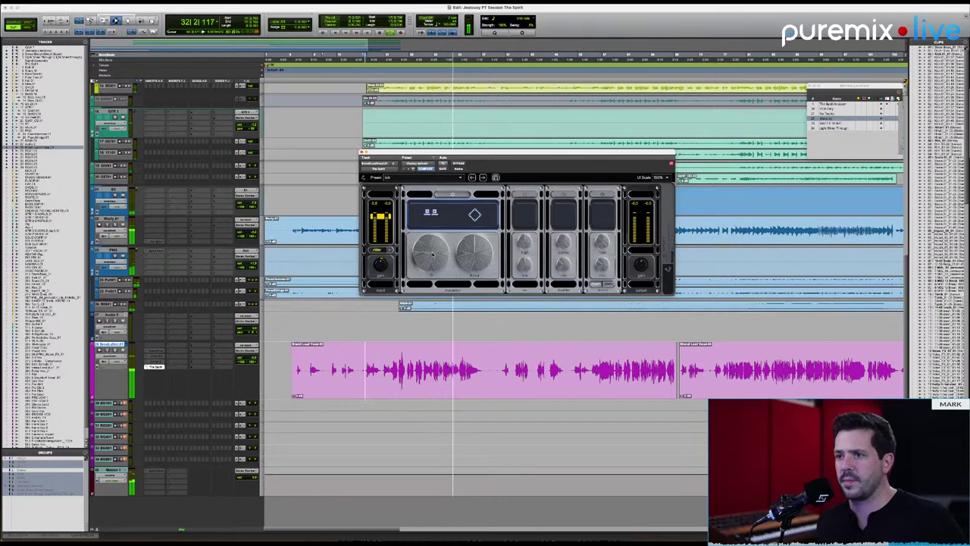
key("space")
key("space")
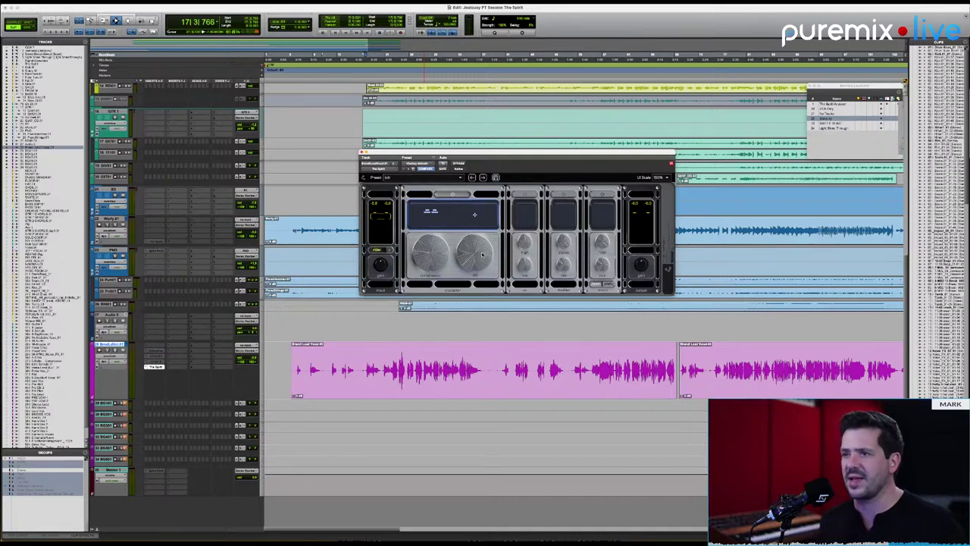
Replay the vocal from 17|3|766 while trying different positions of the character section's second large knob.
key("space")
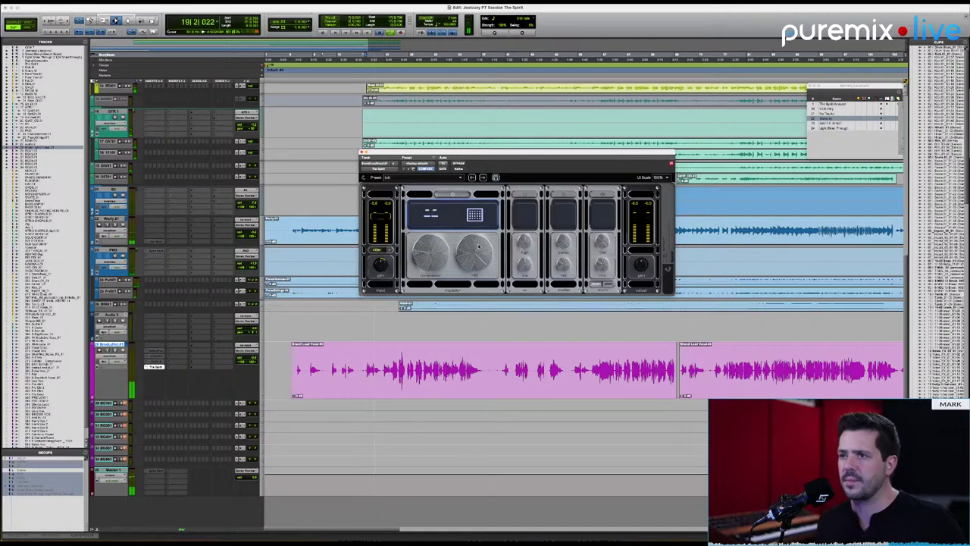
key("space")
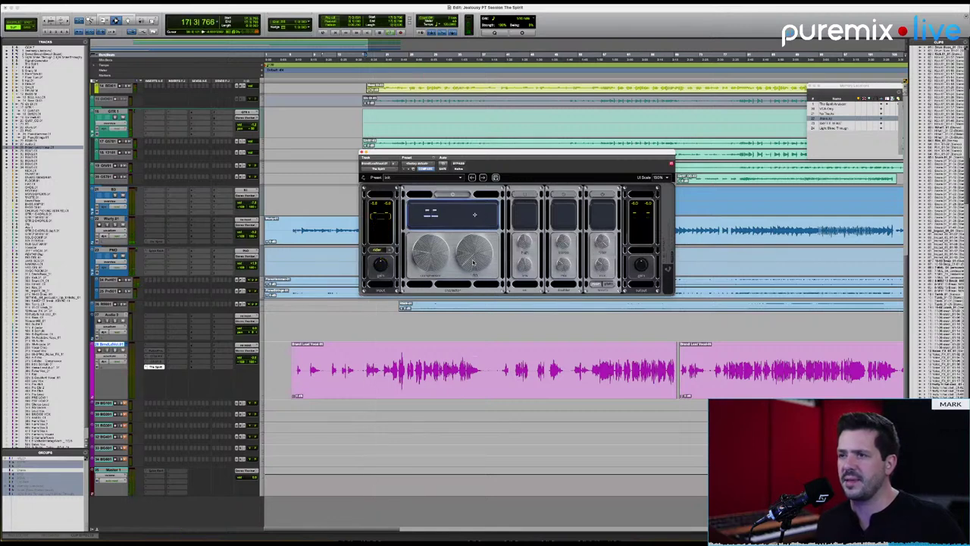
key("space")
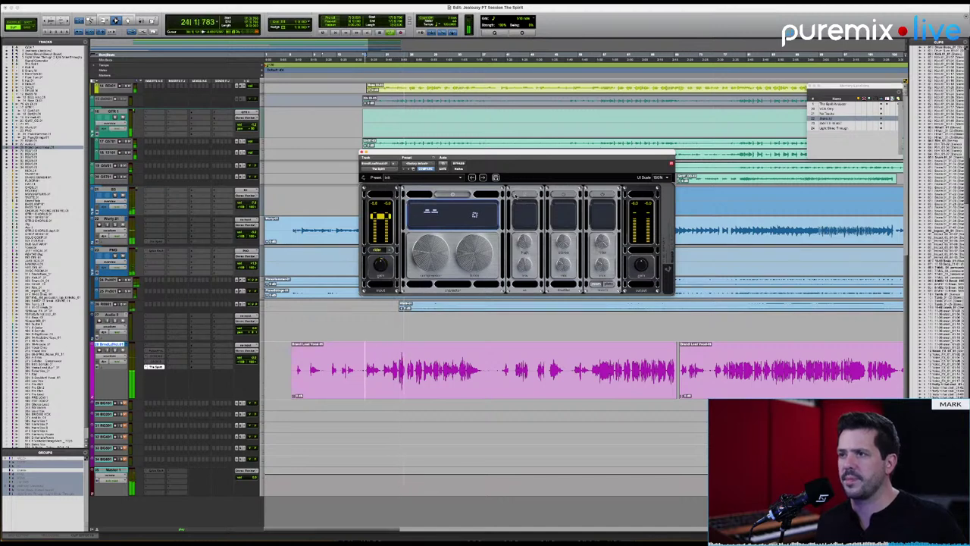
key("space")
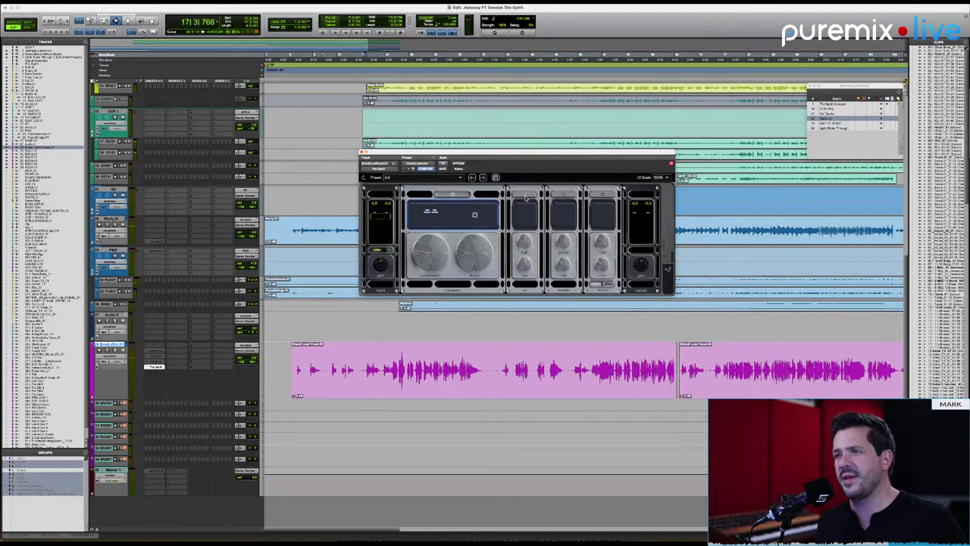
Turn on the EQ section and shape its low and high bands while playing the vocal, including the selected passage from 28|4|638.
left_click(525, 197)
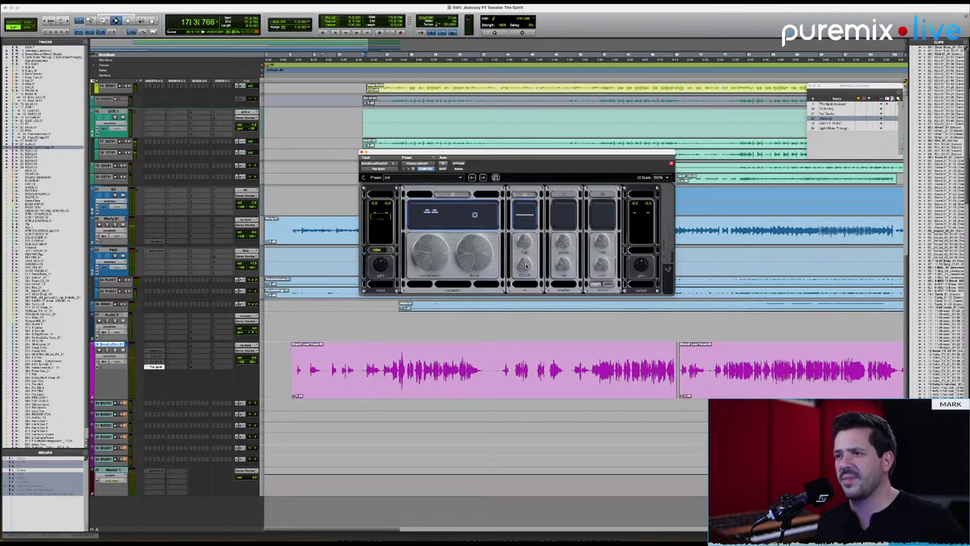
key("space")
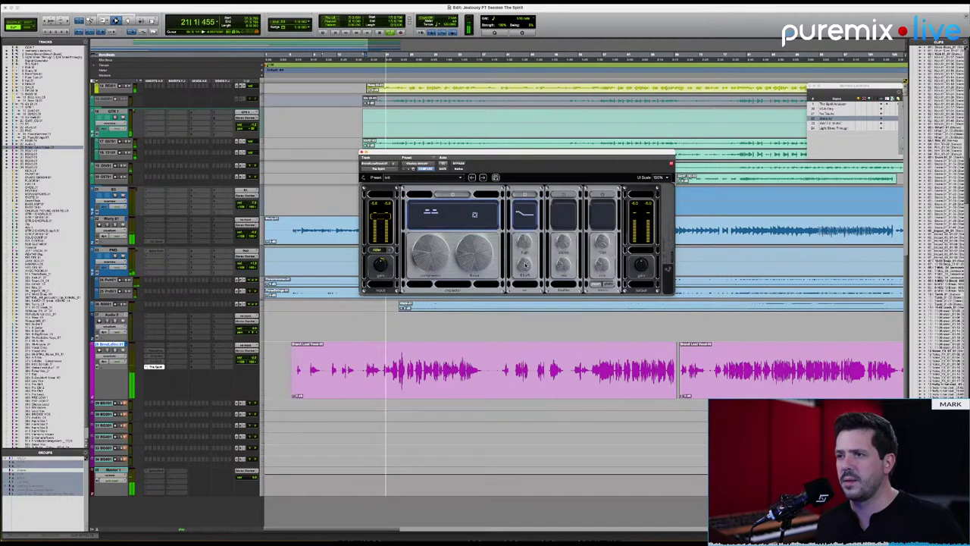
key("space")
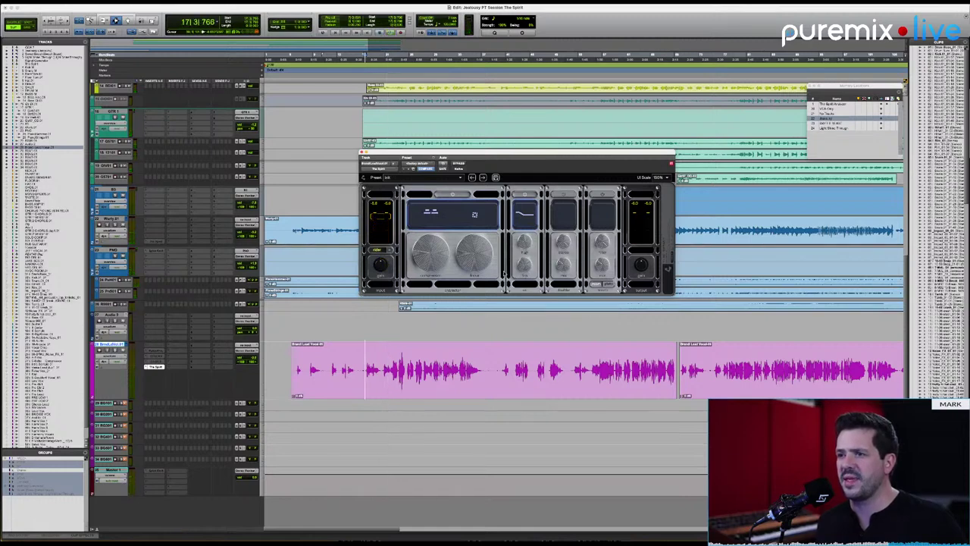
mouse_move(435, 357)
left_mouse_down()
mouse_move(471, 356)
mouse_move(433, 358)
left_mouse_up()
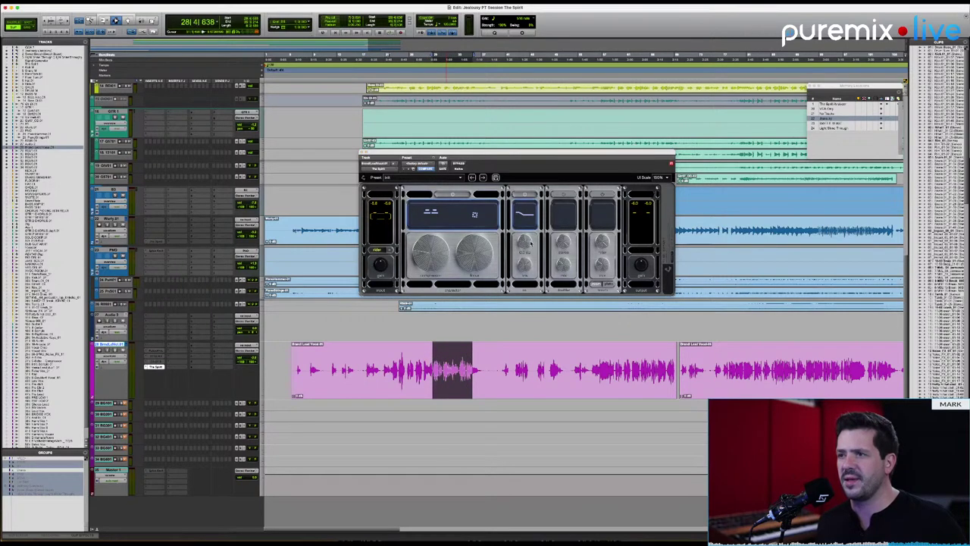
key("space")
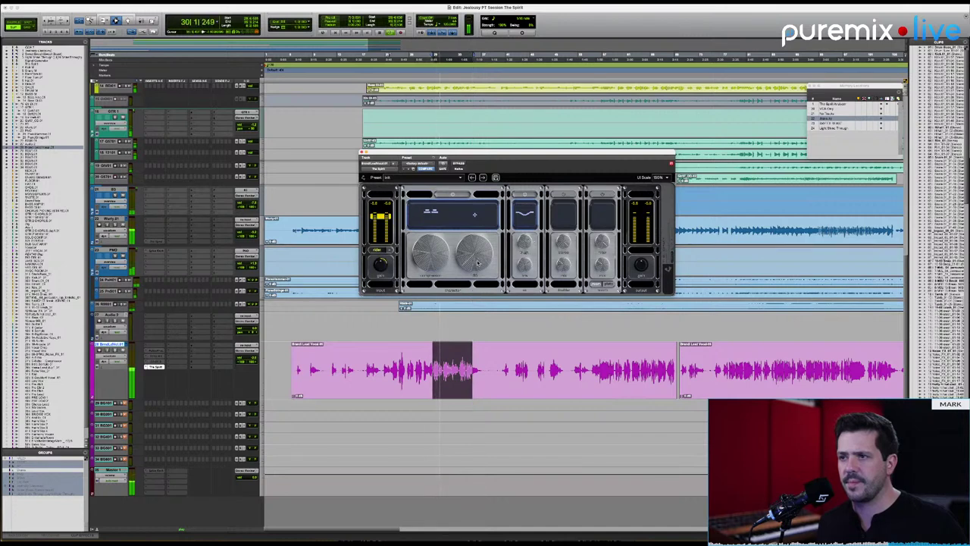
Compare the selected vocal passage with the EQ section on and off, leaving it on, and readjust the character section's second large knob.
left_click(526, 194)
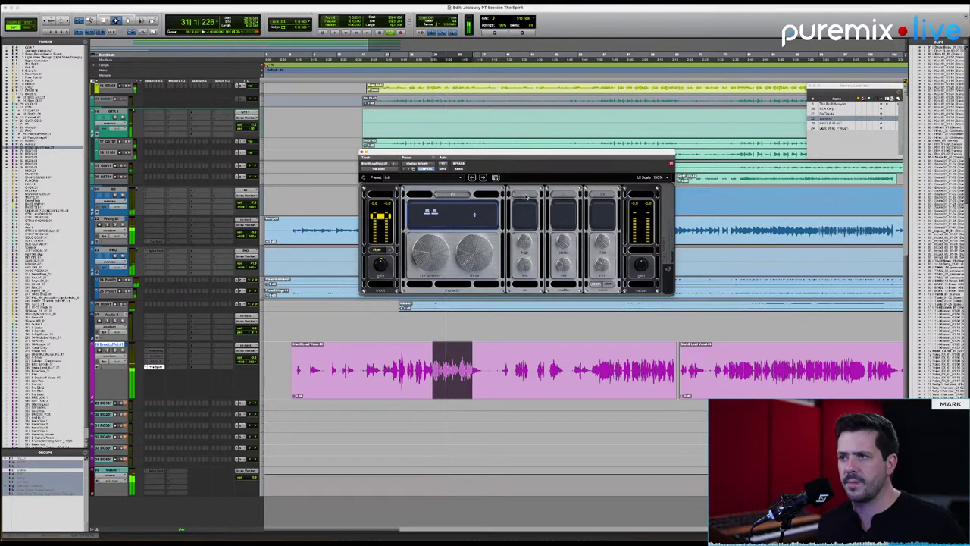
left_click(526, 195)
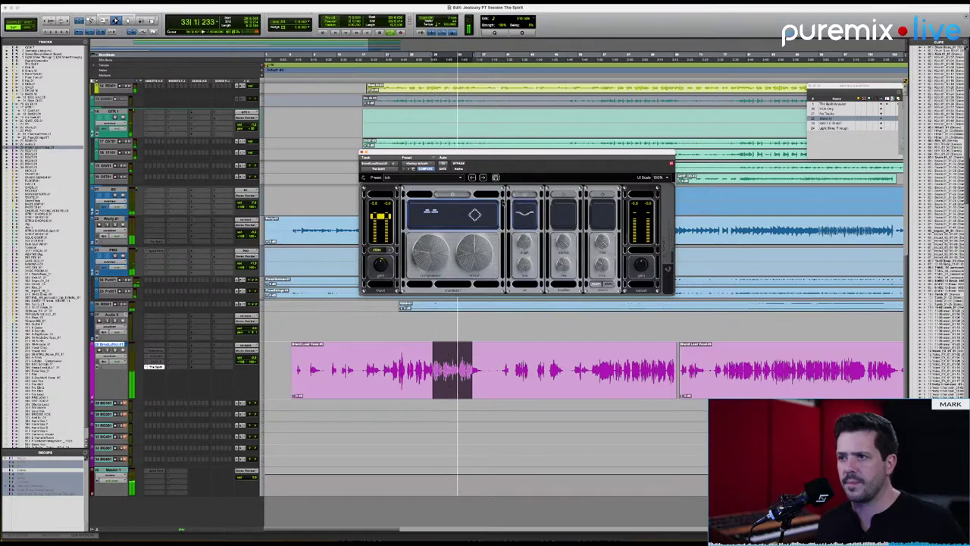
left_click(529, 196)
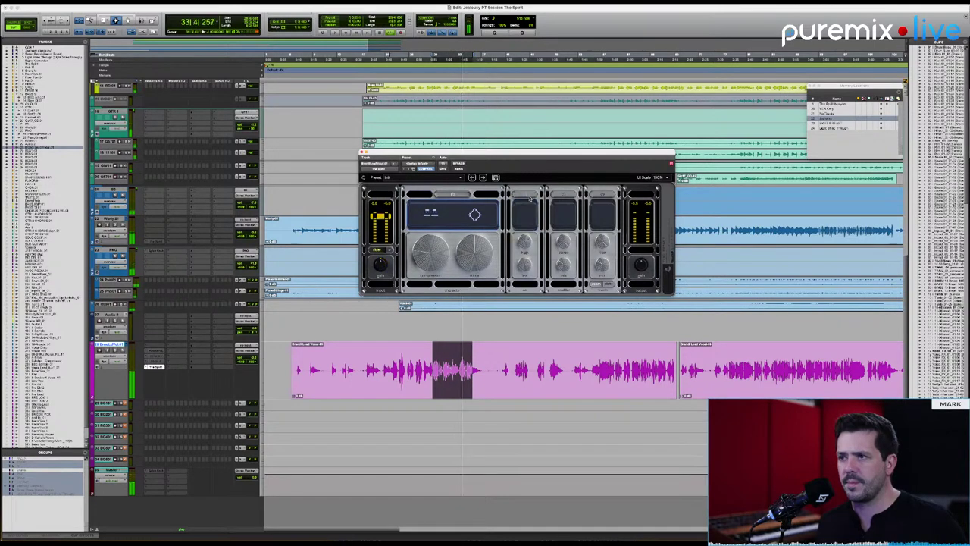
left_click(529, 195)
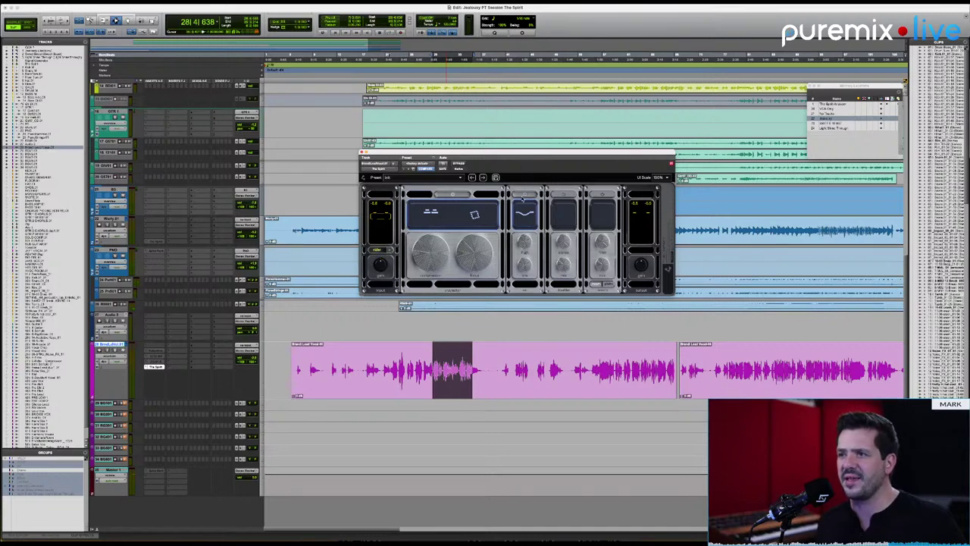
key("space")
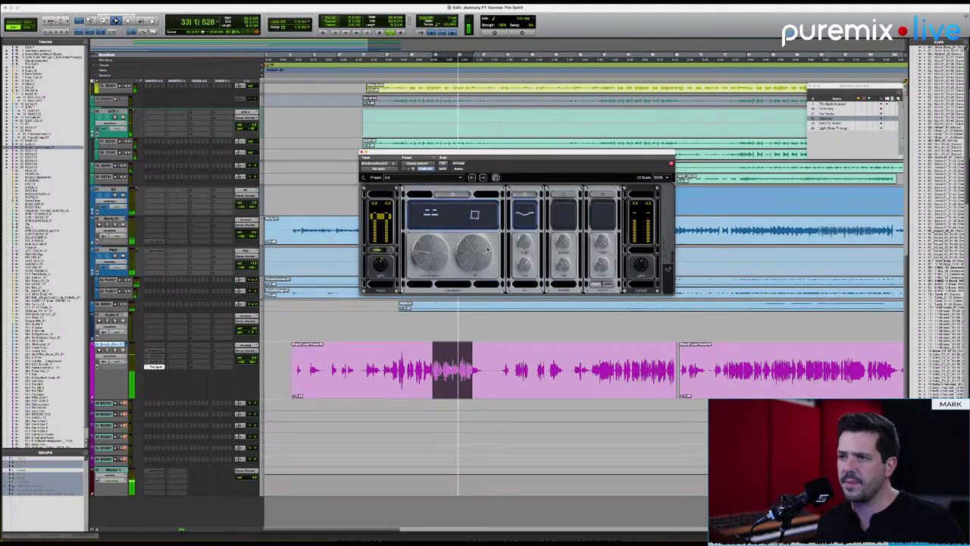
key("space")
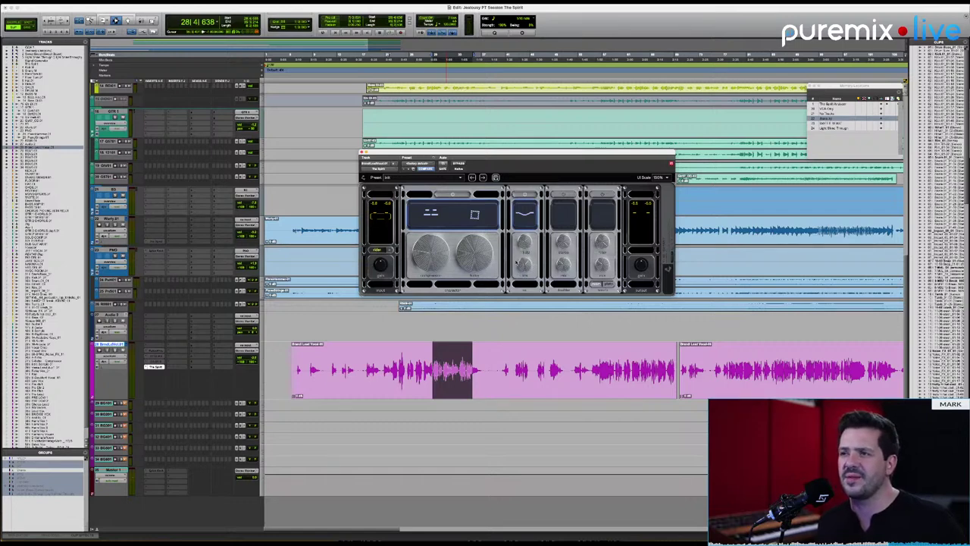
Turn on the doubler section and adjust its controls while the selected vocal passage plays.
left_click(571, 197)
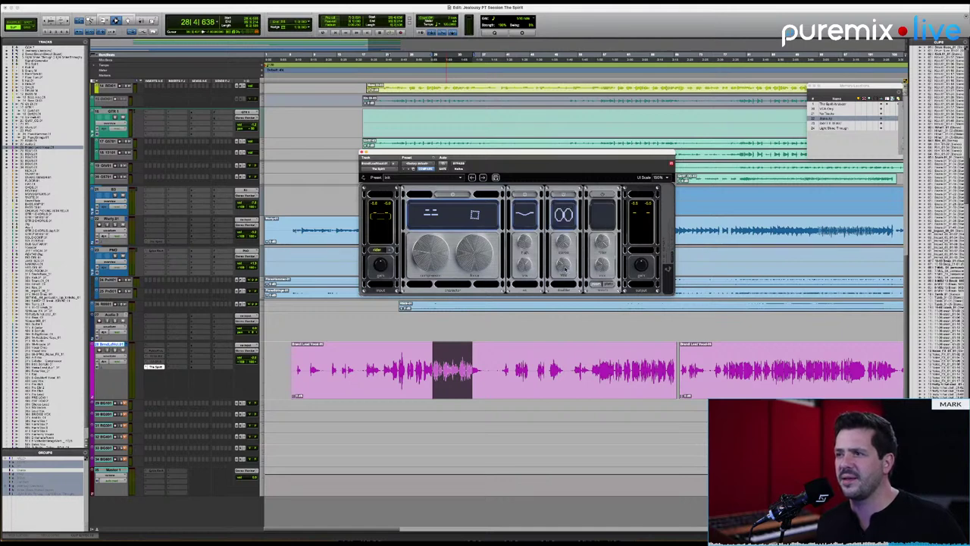
key("space")
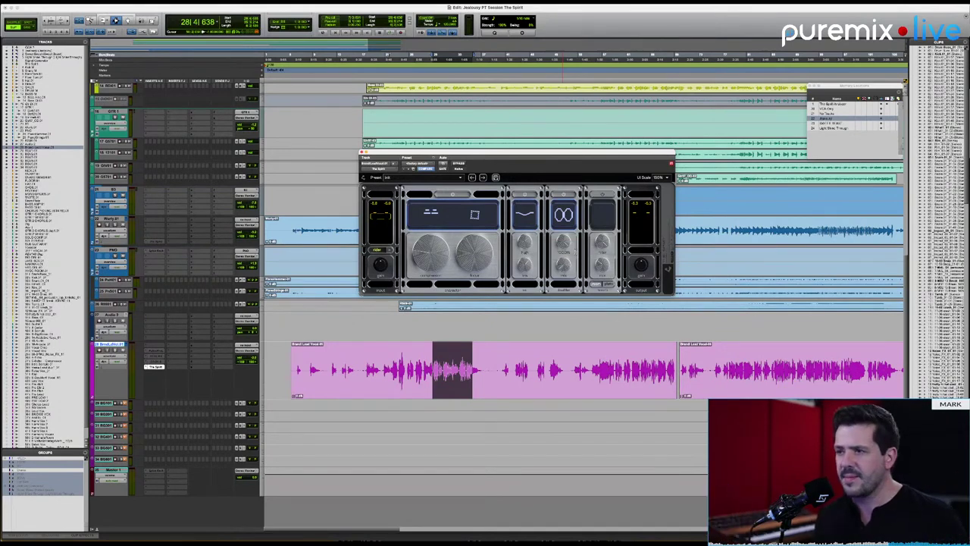
key("space")
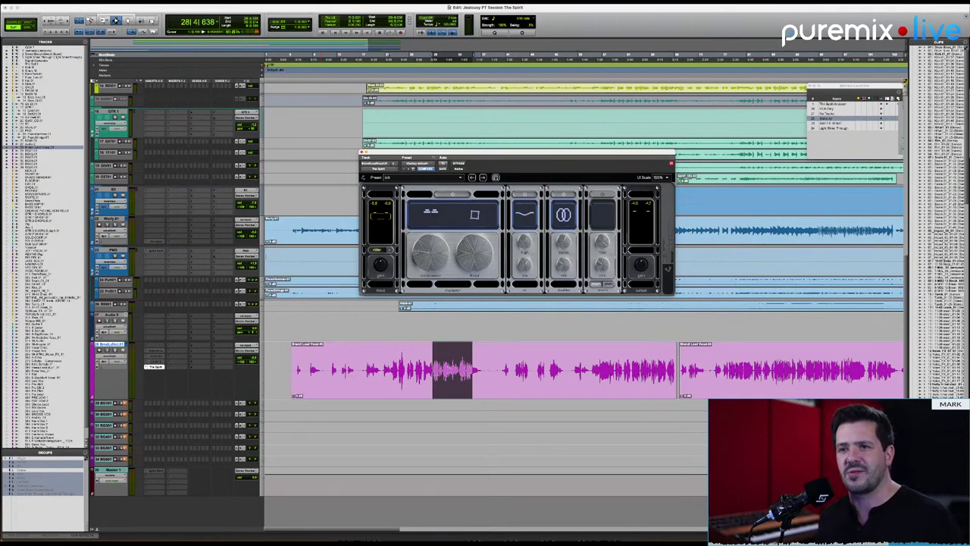
Open the piano track's output window and replay the selected passage, comparing the vocal with the doubler on and off and leaving it on.
left_click(258, 260)
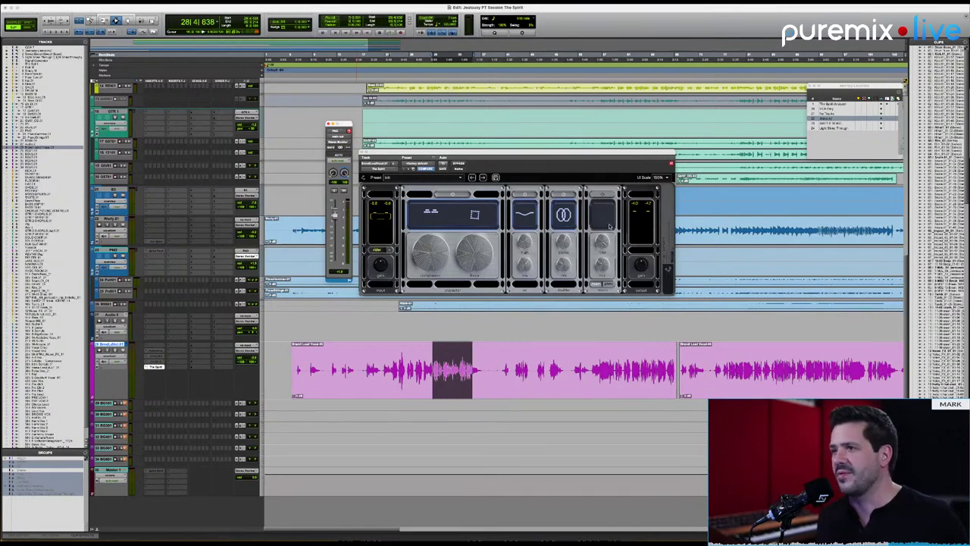
key("space")
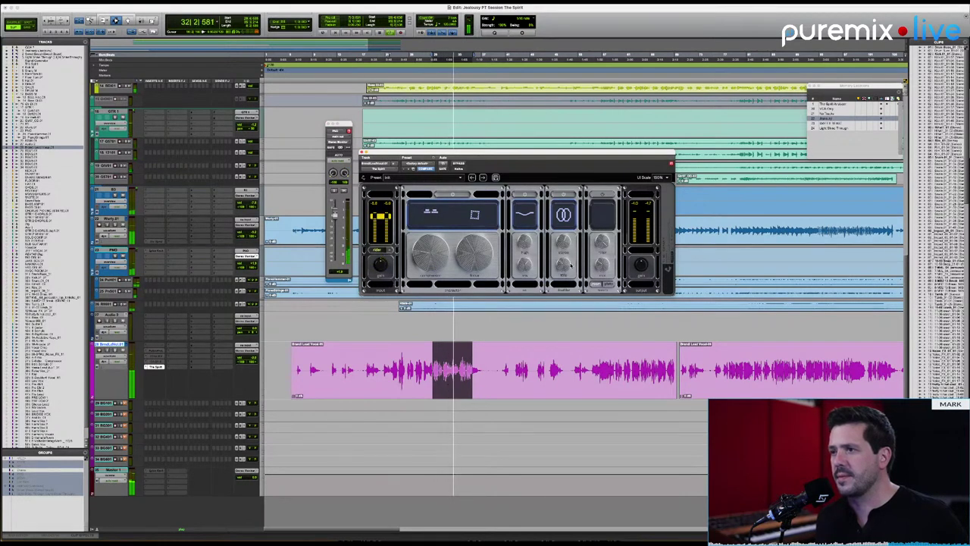
left_click(570, 197)
left_click(570, 196)
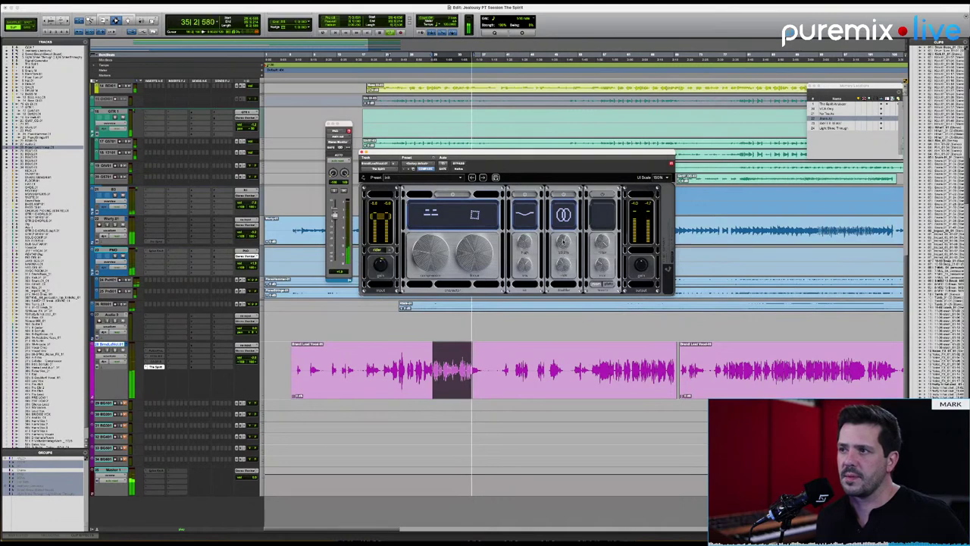
left_click(571, 196)
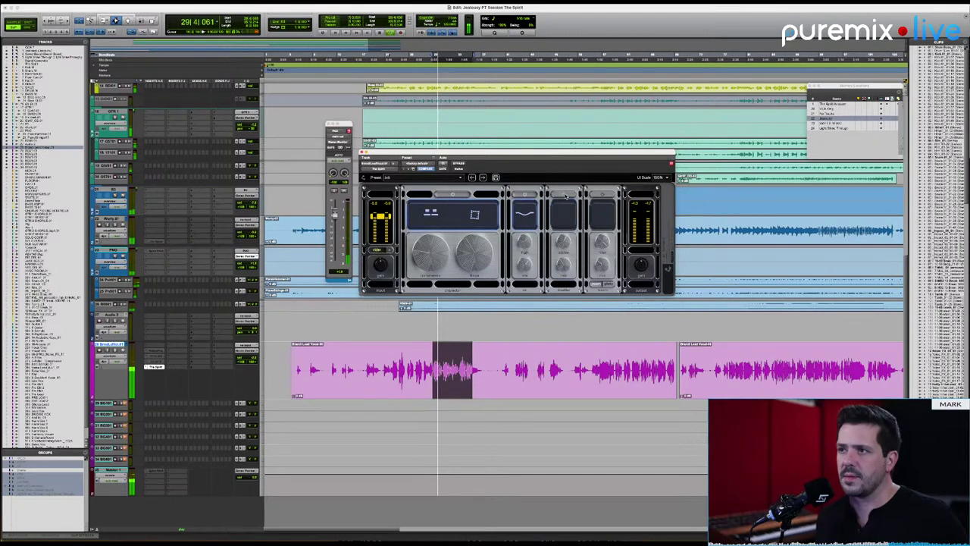
left_click(570, 196)
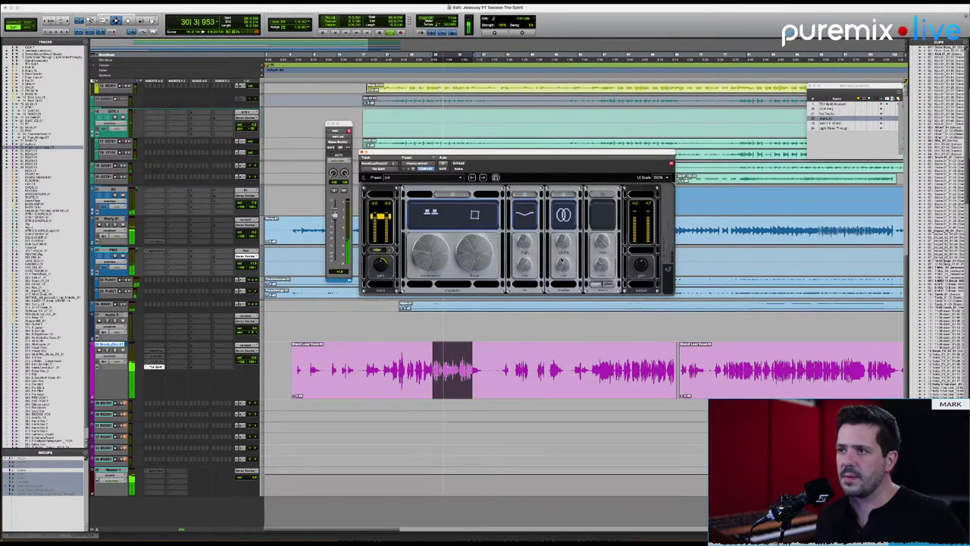
Turn on the reverb section, adjust its time while the vocal passage plays, and switch the reverb type.
left_click(603, 196)
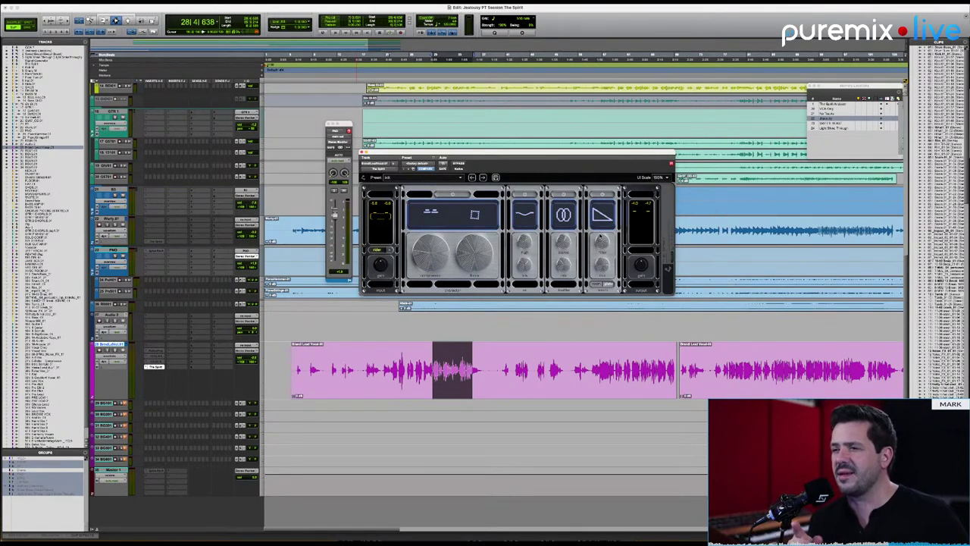
key("space")
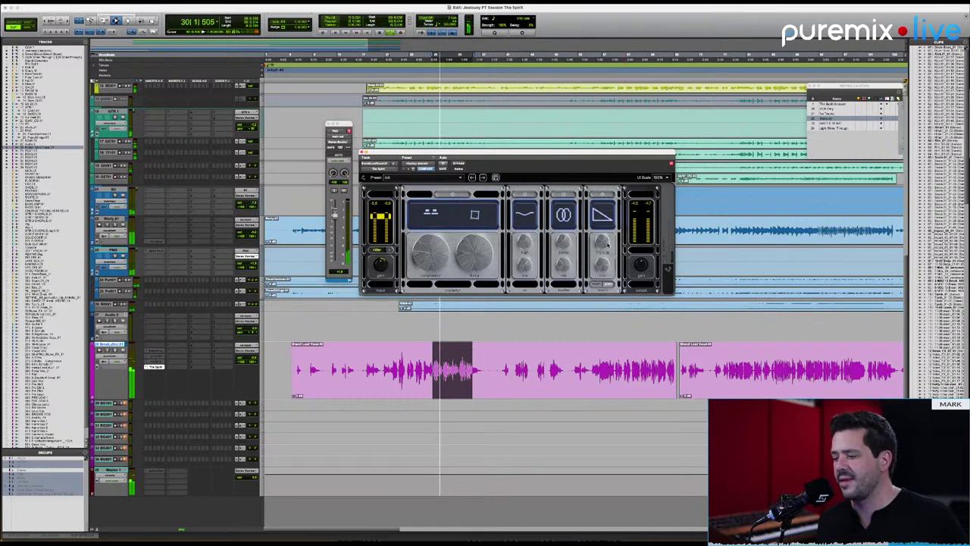
key("space")
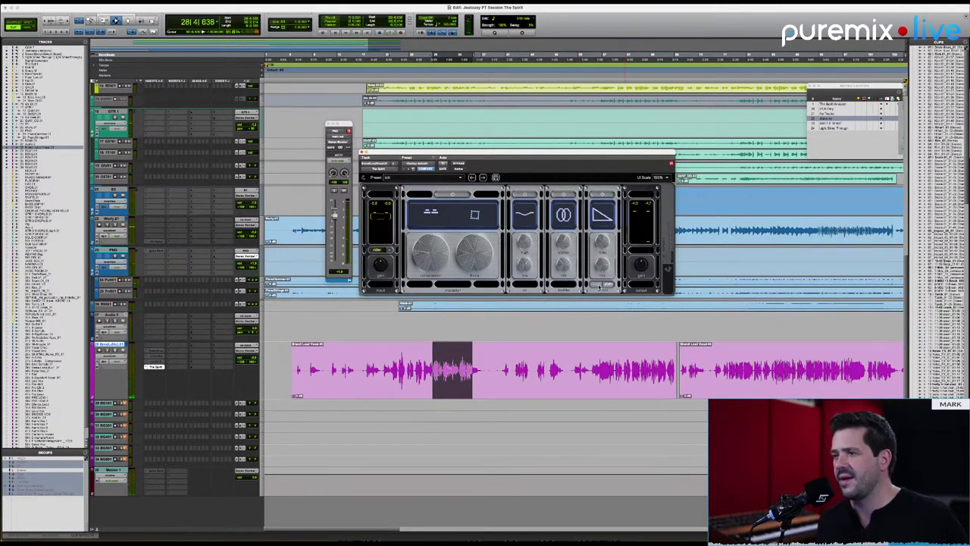
left_click(599, 285)
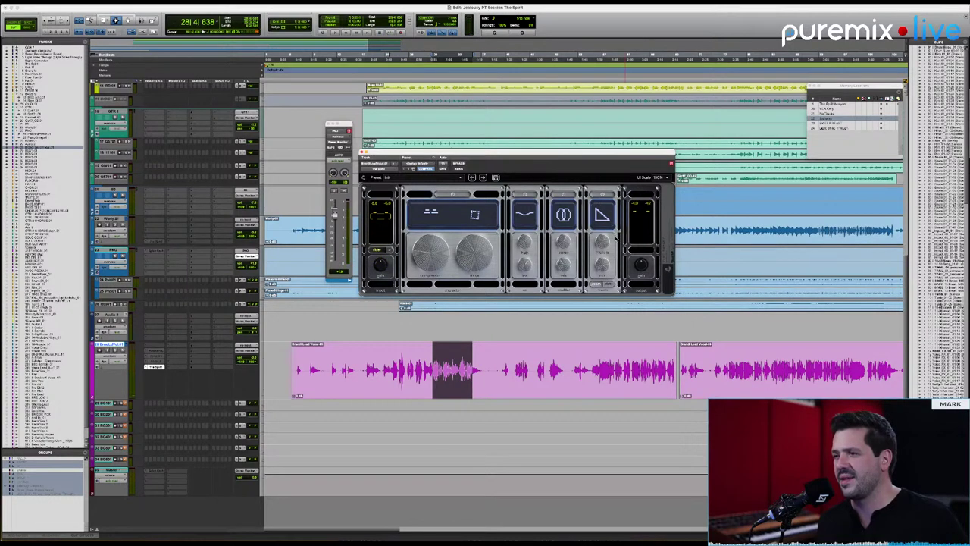
Replay the selected vocal passage while adjusting the reverb section's controls and its reverb type.
key("space")
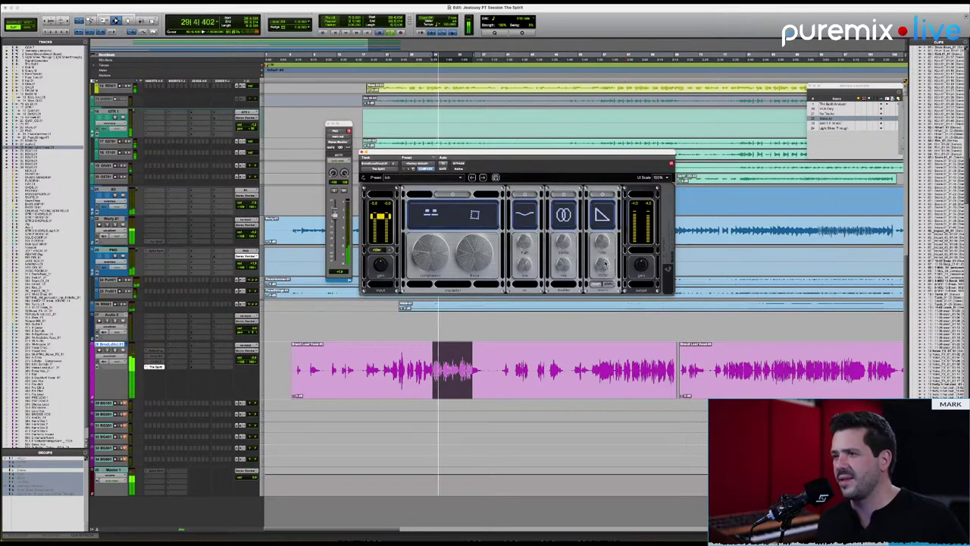
key("space")
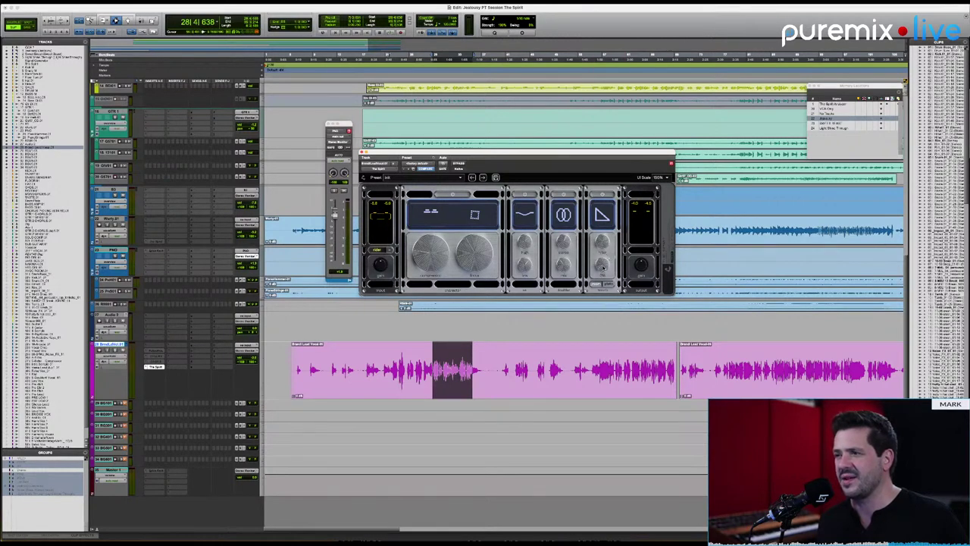
key("space")
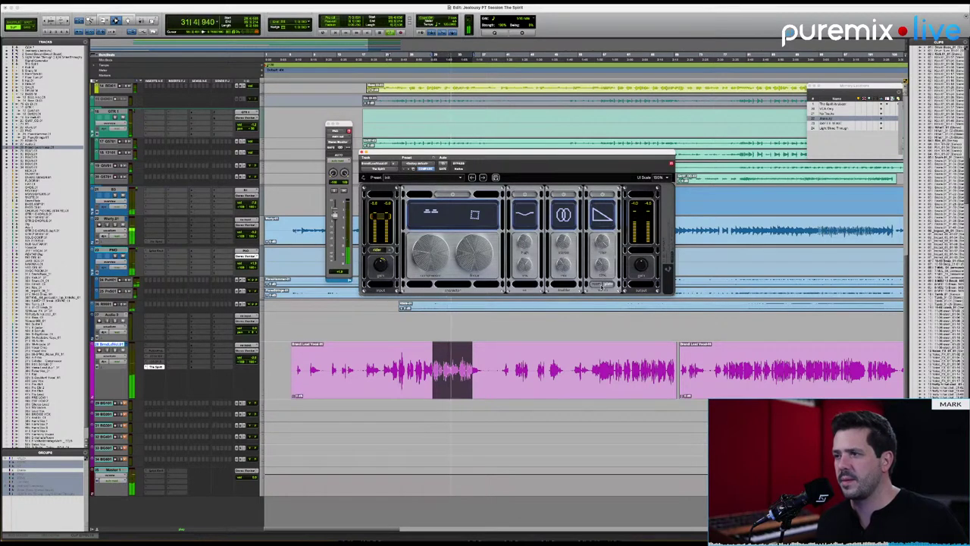
mouse_move(614, 249)
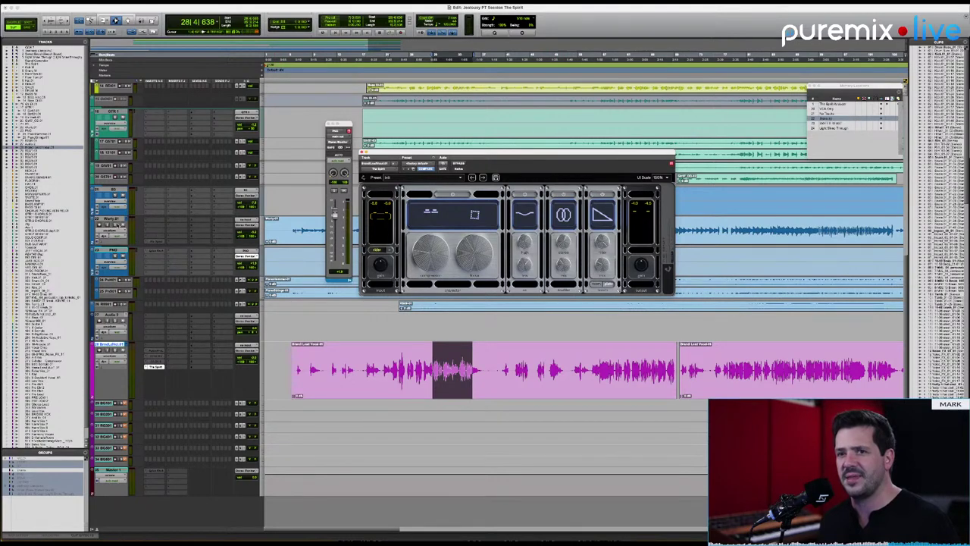
Solo the Wurly track during playback, open its instance of The Spirit, and place the window over the lead vocal's.
key("space")
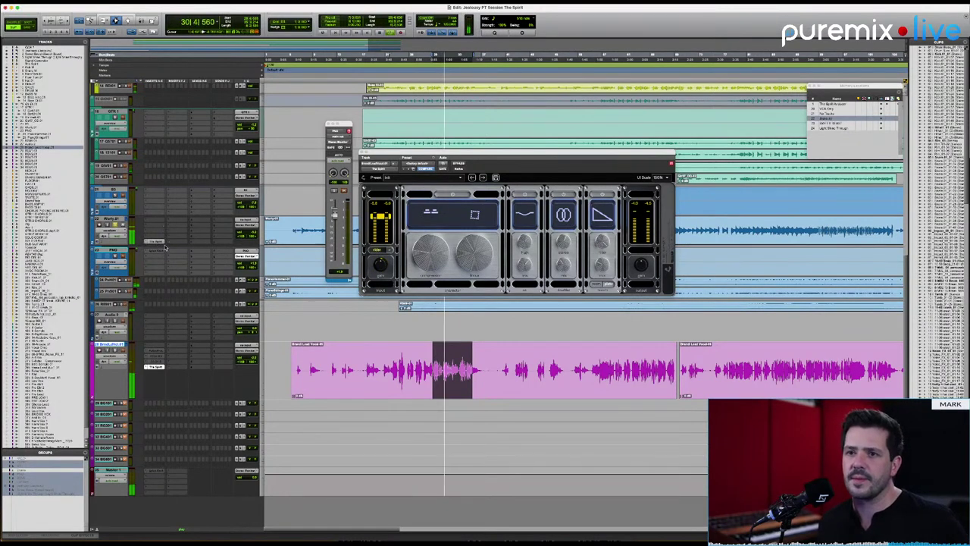
left_click(156, 241)
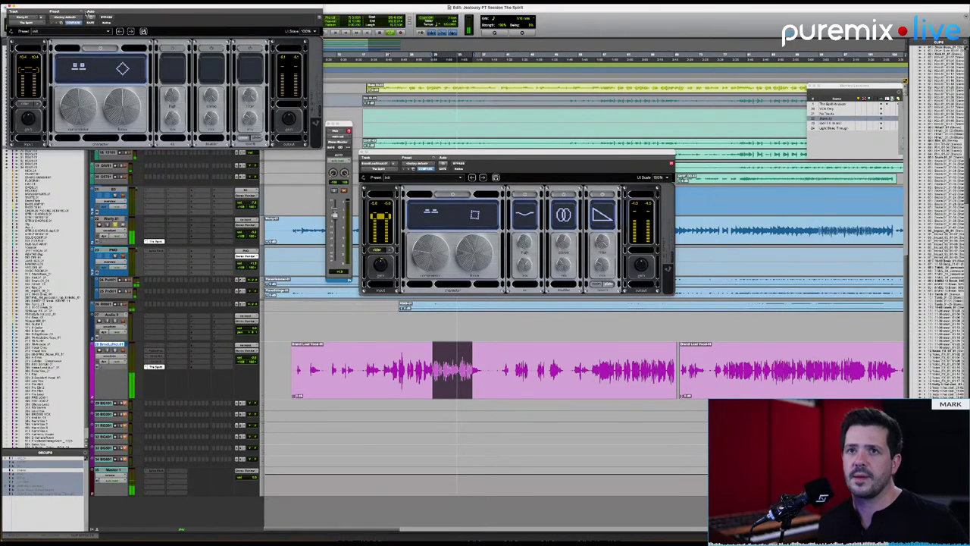
left_click_drag(98, 9, 450, 135)
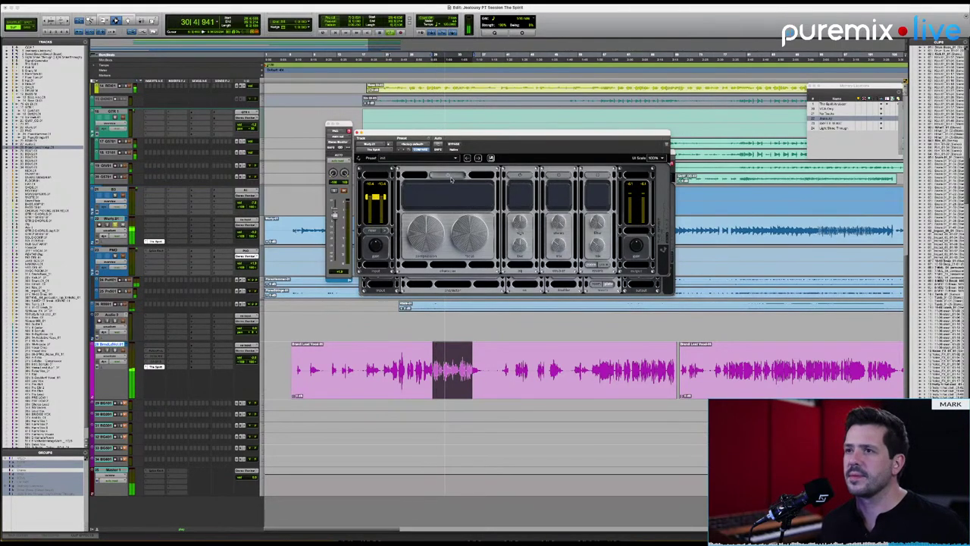
Adjust the character section's two large knobs on the soloed Wurly while replaying the passage.
mouse_move(421, 234)
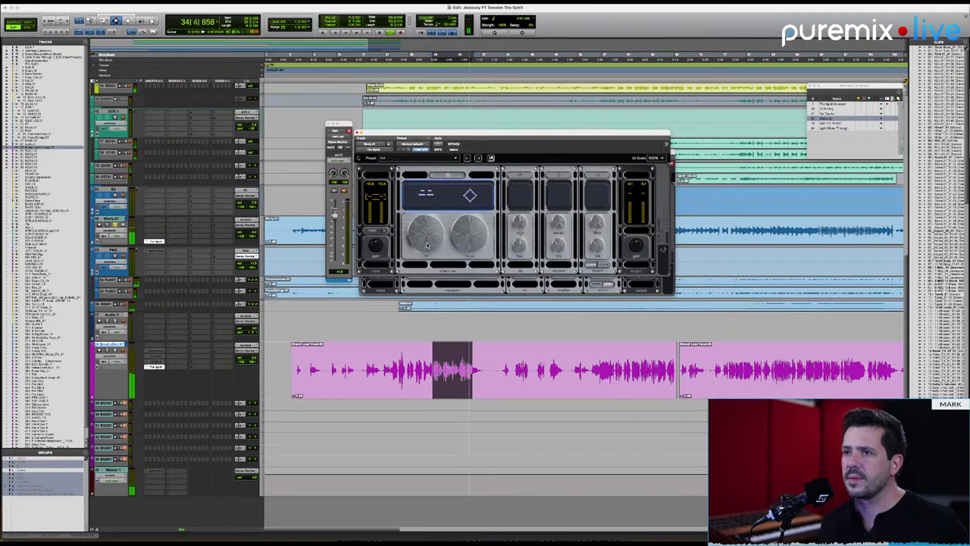
key("space")
key("space")
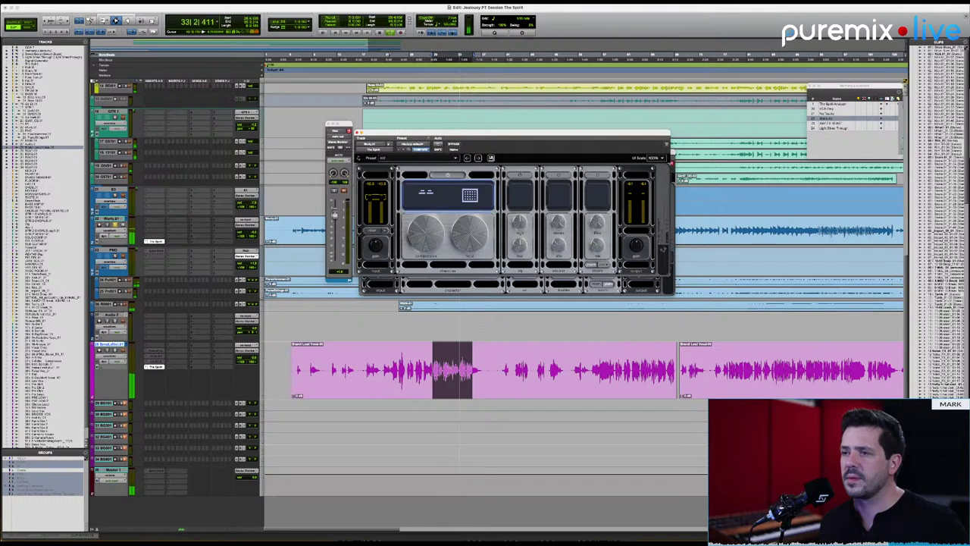
key("space")
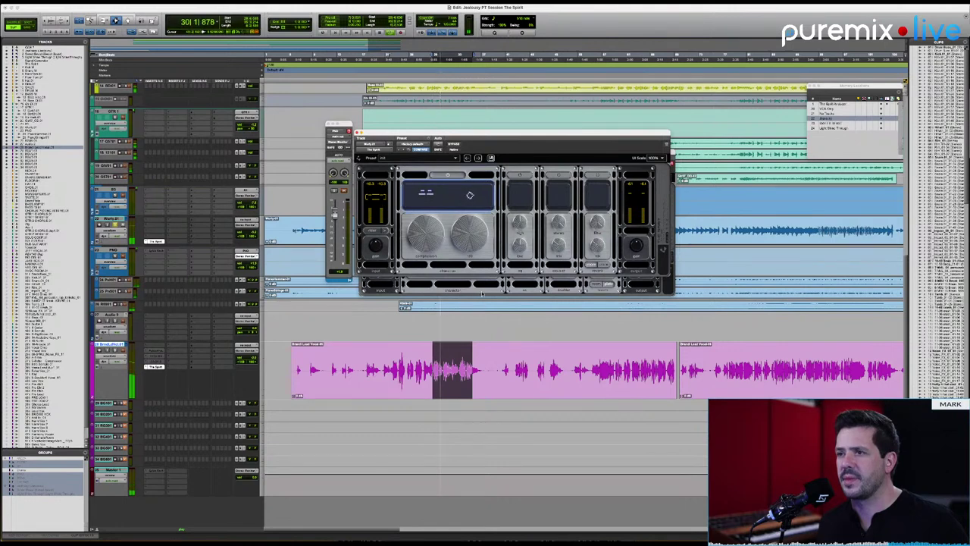
Turn on the Wurly's EQ section and adjust its high control during playback.
left_click(522, 193)
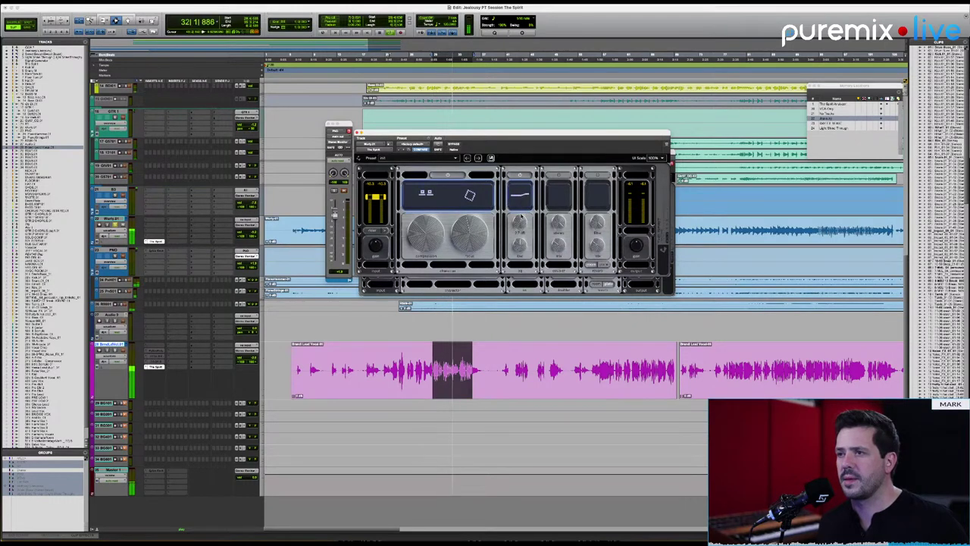
left_click_drag(521, 220, 520, 217)
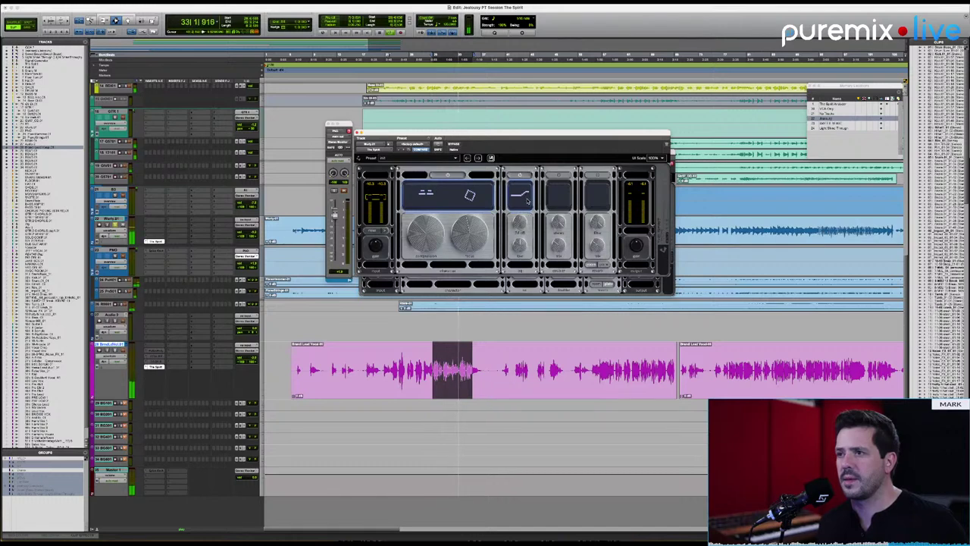
left_click_drag(520, 222, 529, 219)
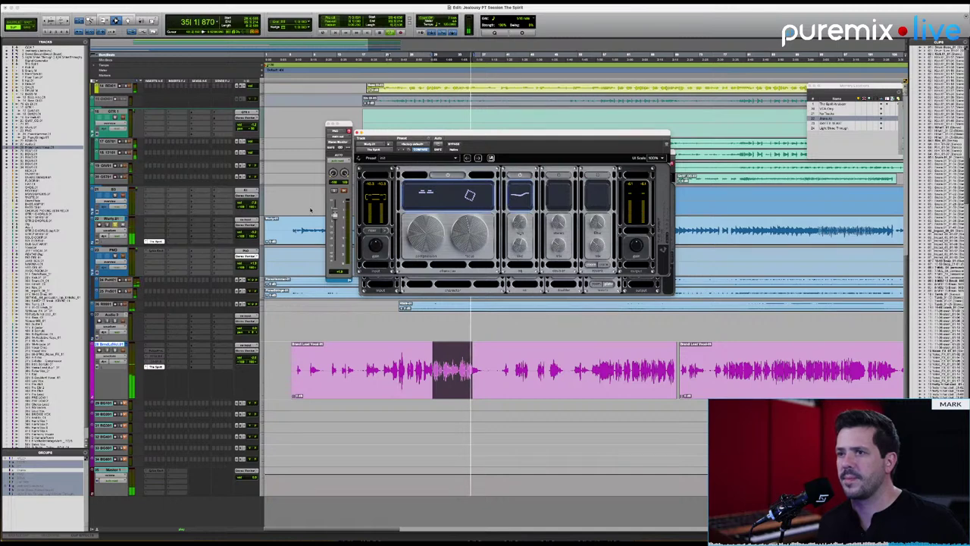
Unsolo the Wurly track and replay the passage in the full mix.
key("space")
left_click(114, 229)
left_click(114, 230)
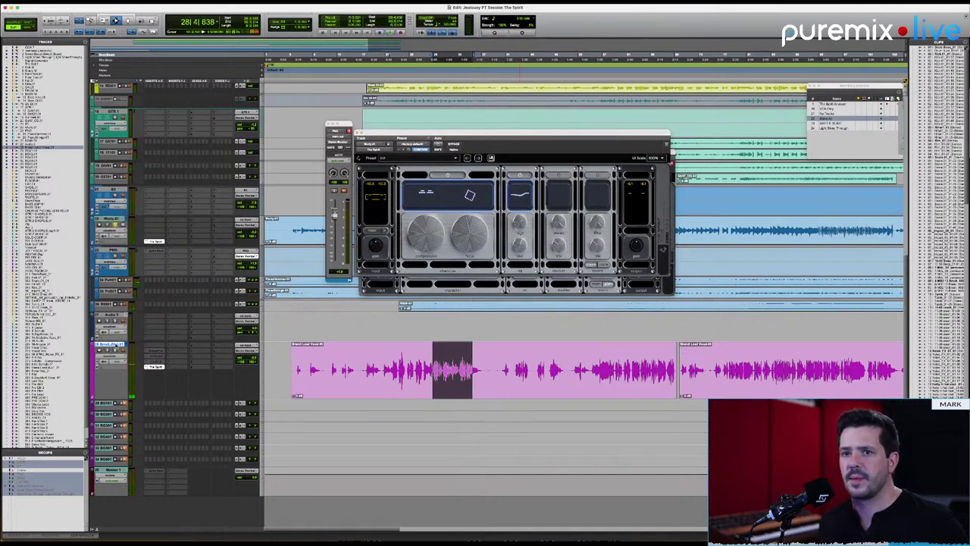
key("space")
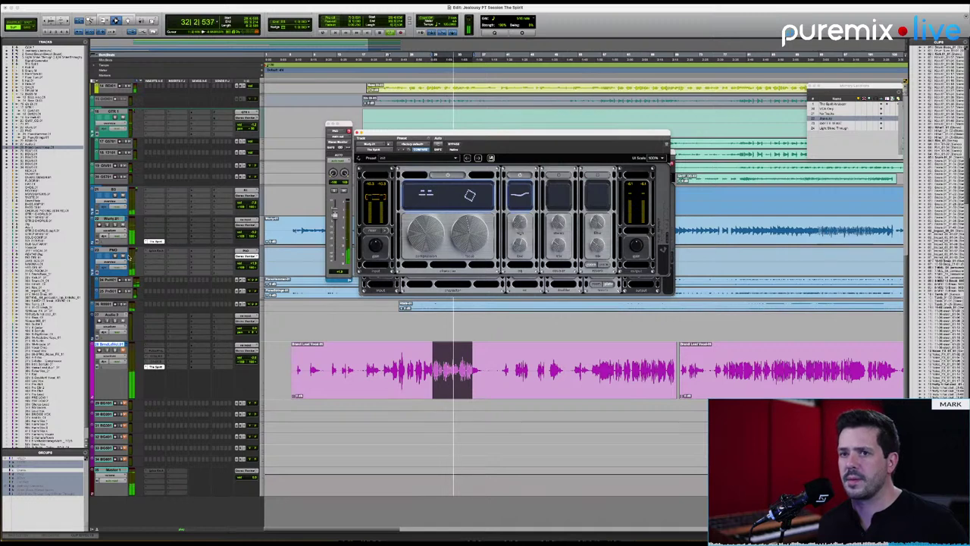
Turn on the Wurly's doubler and reverb sections, adjusting the doubler's controls while the passage plays.
mouse_move(558, 247)
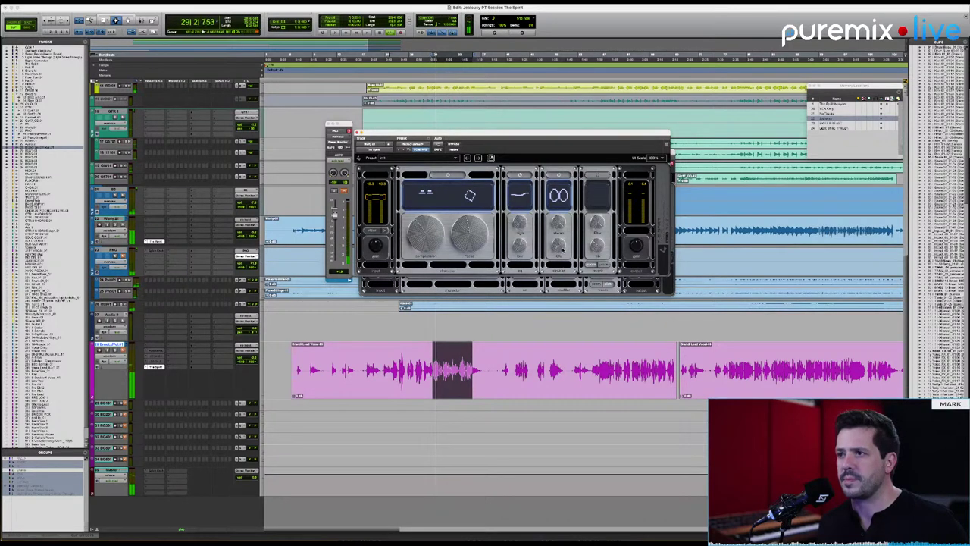
left_click_drag(559, 225, 563, 251)
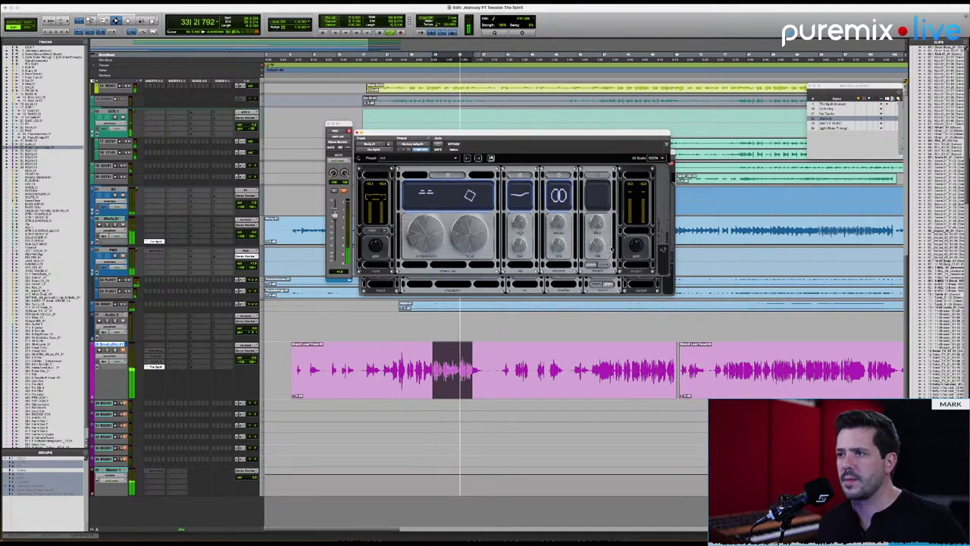
left_click(598, 175)
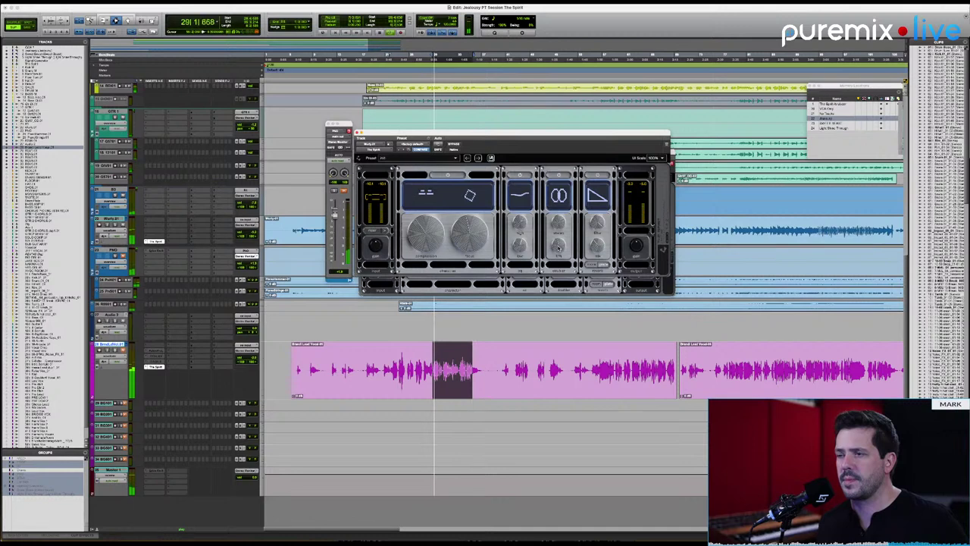
Compare the Wurly with The Spirit bypassed and active, leaving it active with its EQ on, and reposition the window.
left_click(455, 144)
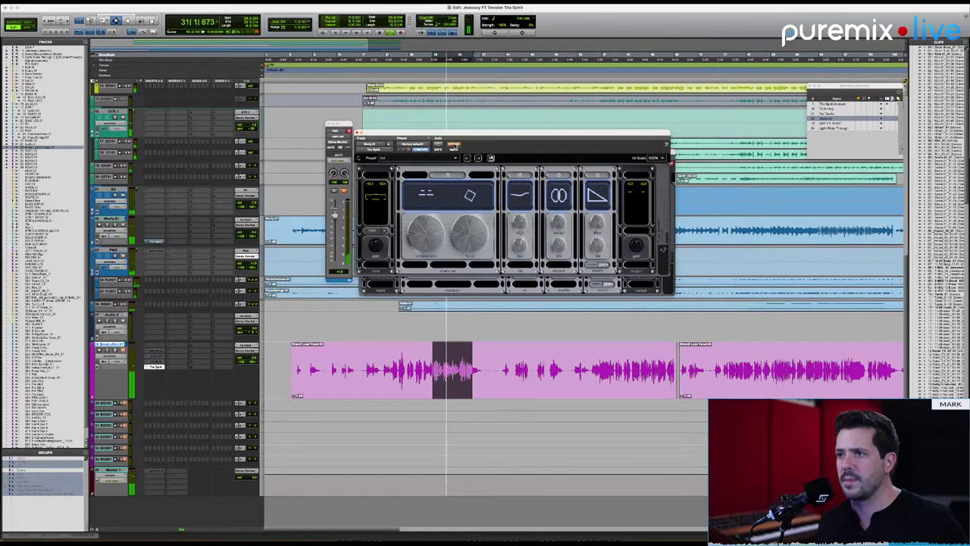
left_click(455, 144)
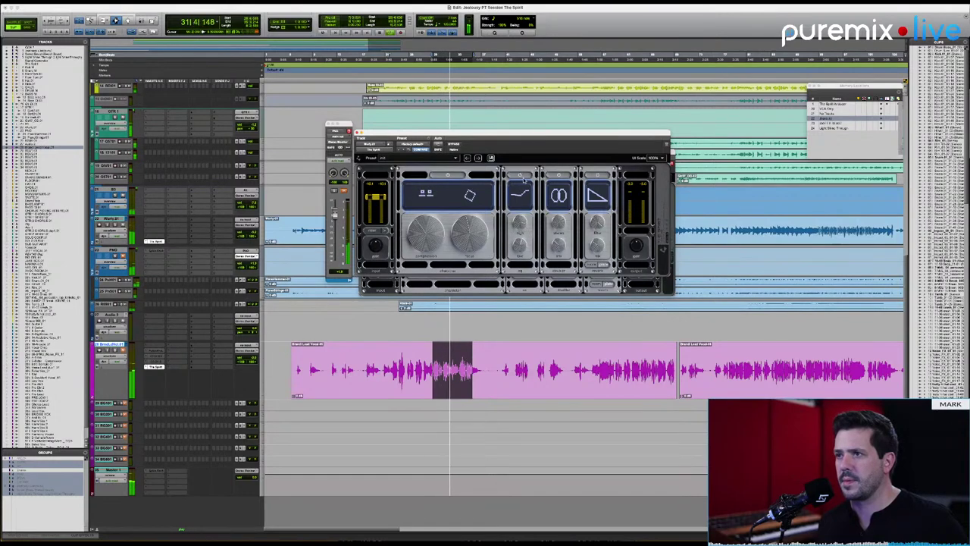
left_click(522, 177)
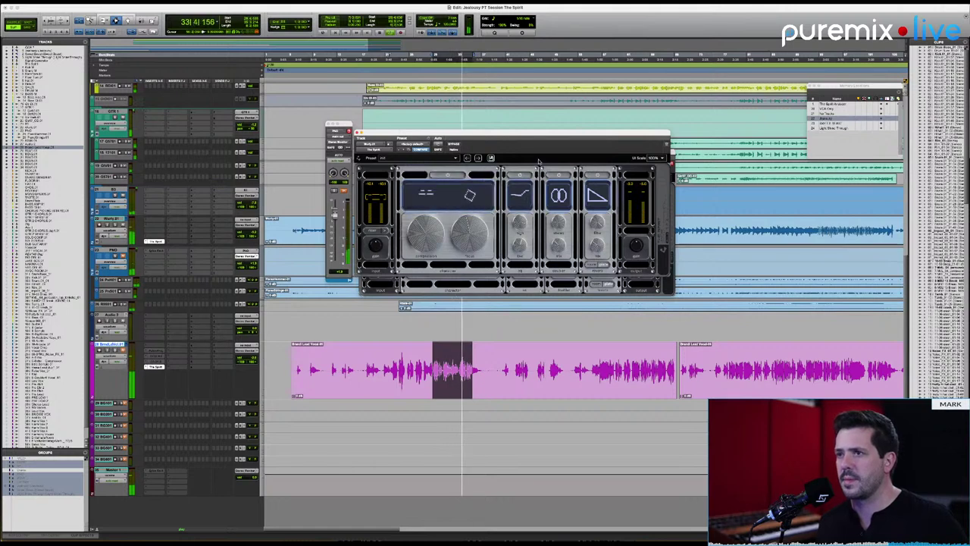
key("space")
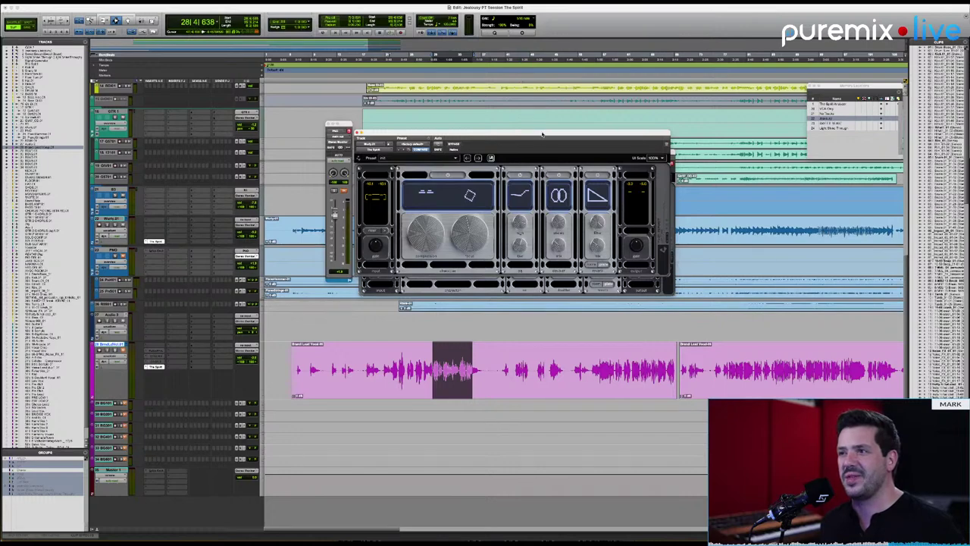
left_click_drag(542, 135, 552, 154)
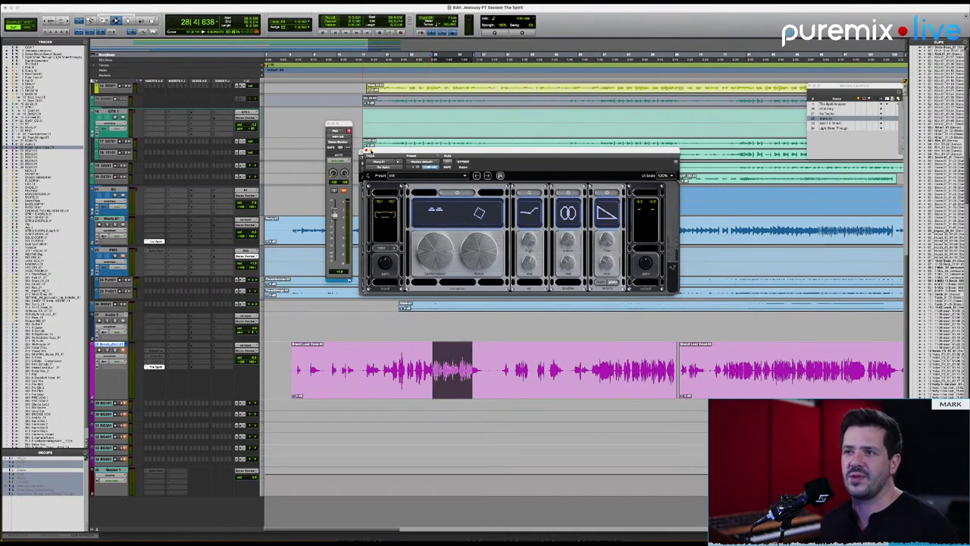
mouse_move(473, 153)
left_mouse_down()
mouse_move(457, 156)
mouse_move(469, 158)
left_mouse_up()
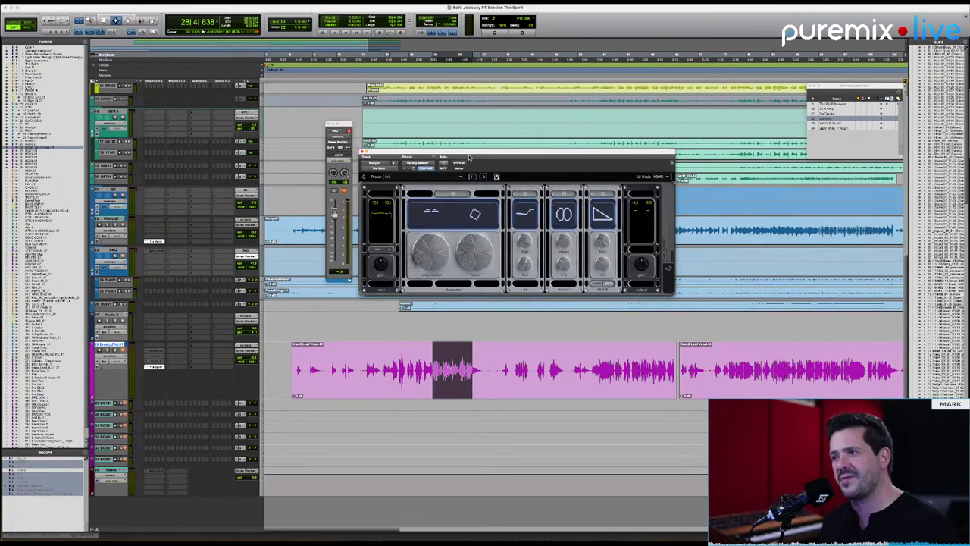
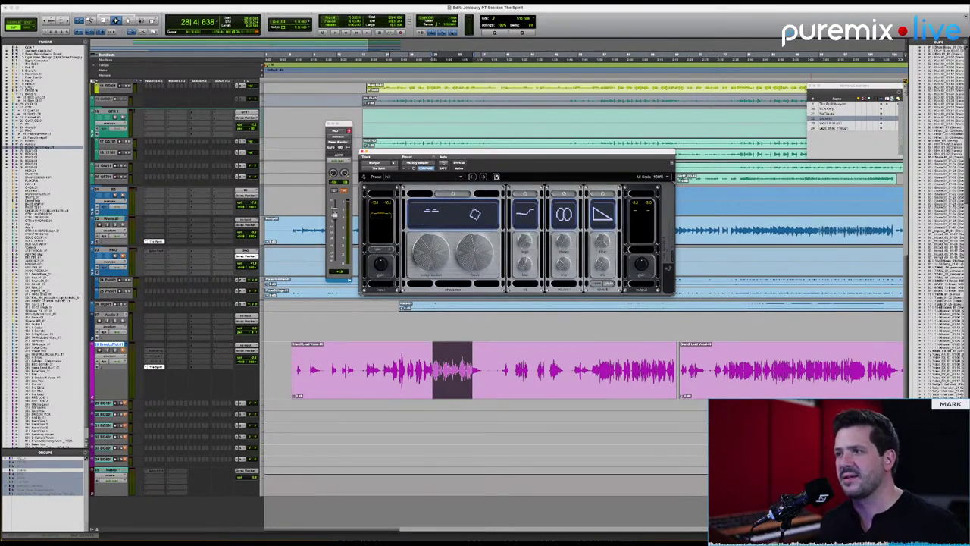
Recall the Light Shined Through memory location, enlarge its synth track, and bring that track's clips into view.
scroll(473, 350, "right", 3)
scroll(474, 350, "down", 1)
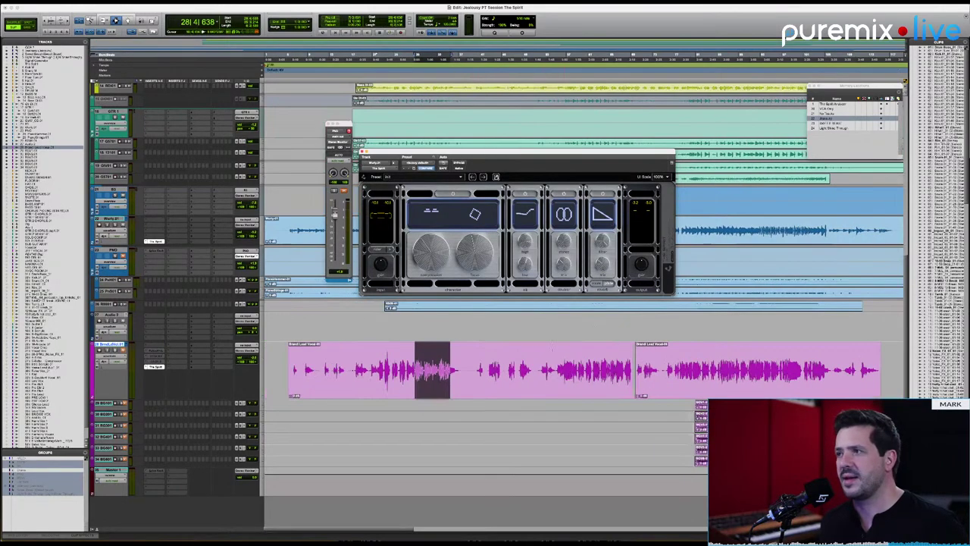
left_click(847, 128)
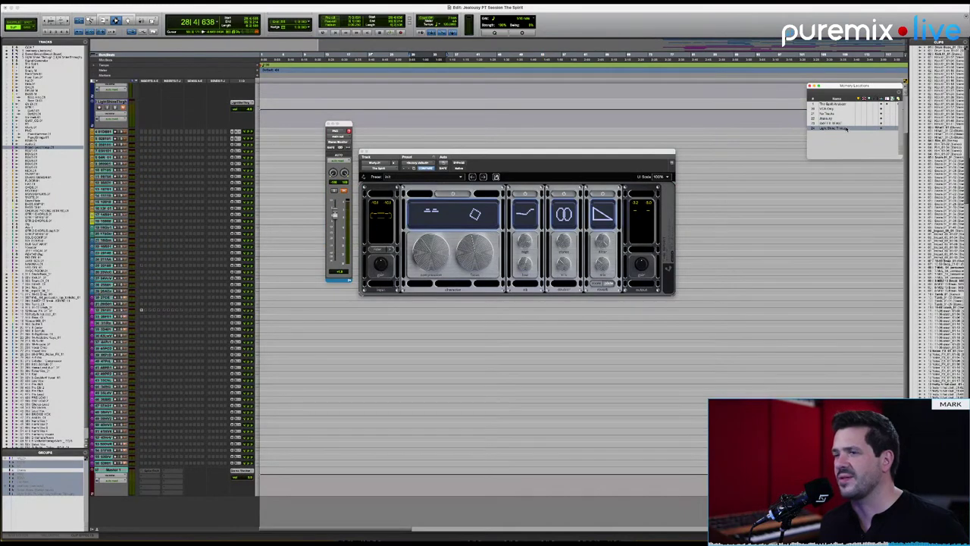
scroll(347, 401, "left", 2)
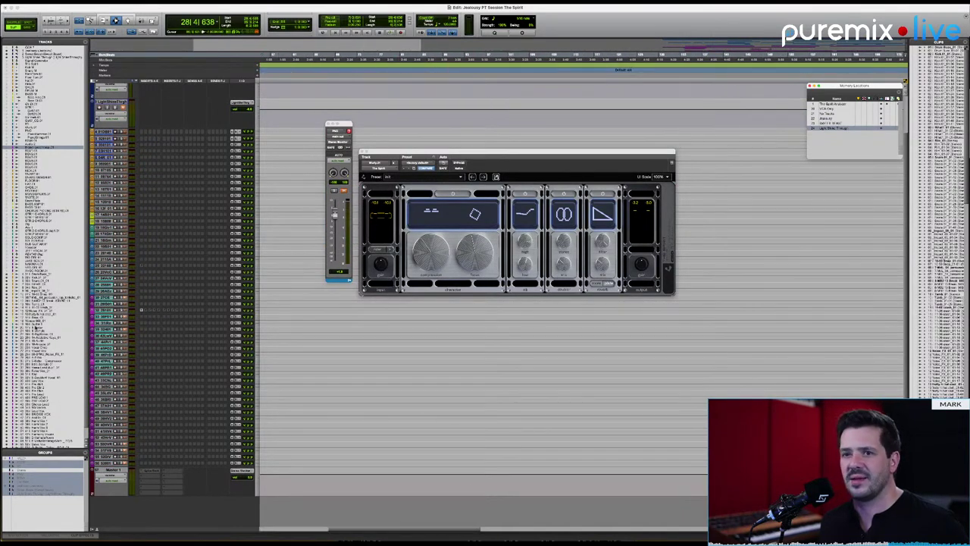
left_click(109, 310)
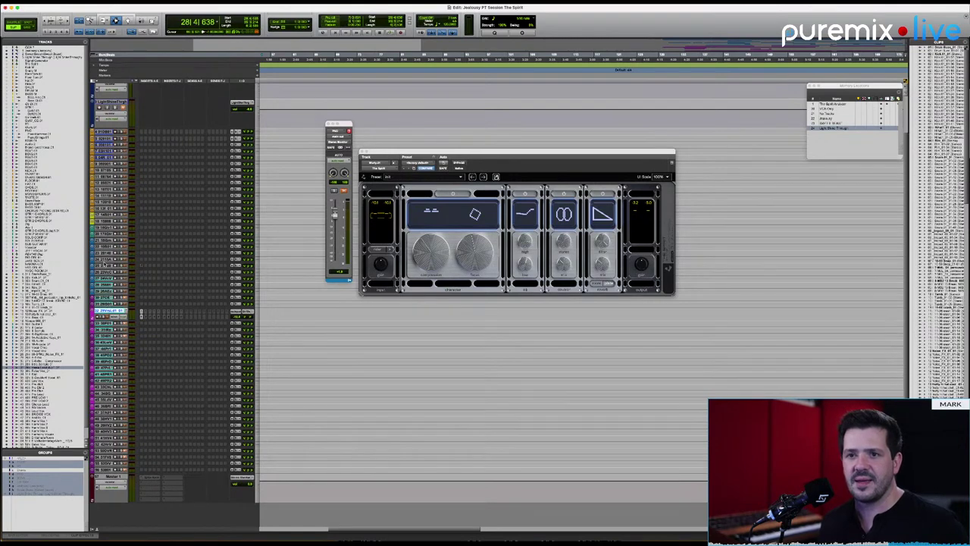
left_click(106, 266)
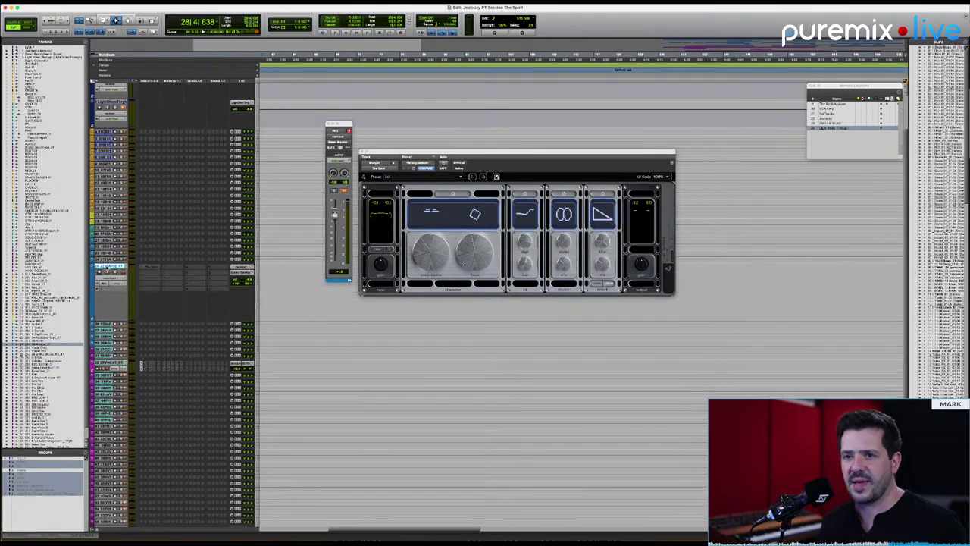
key("ctrl+Up")
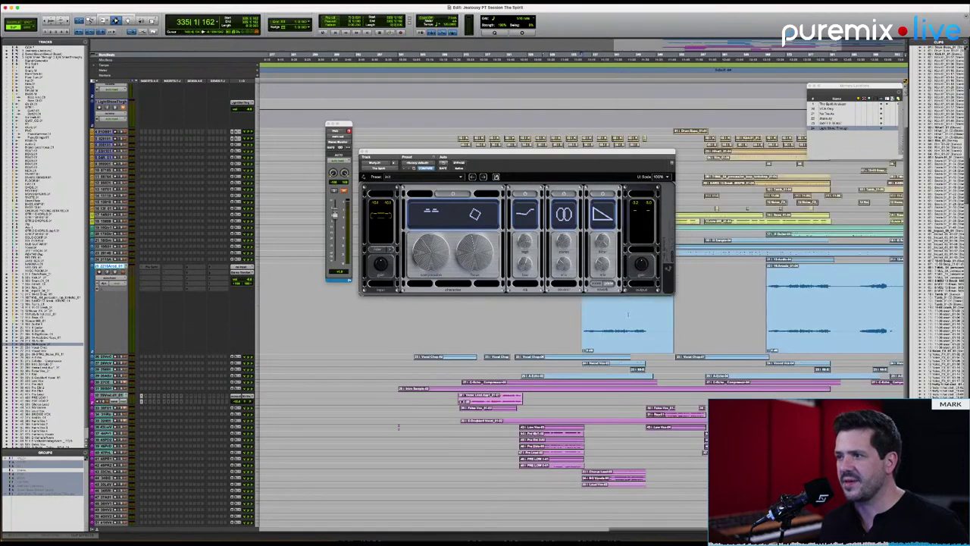
Recall the VCA-only view, toggle the first VCA's mute, and return to Light Shined Through around the synth clips.
left_click(838, 108)
left_click(124, 97)
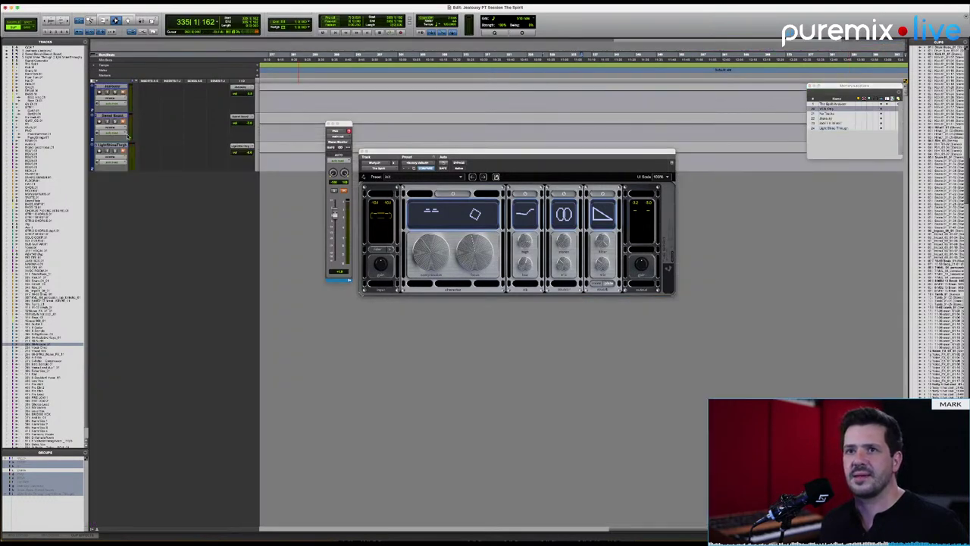
left_click(833, 128)
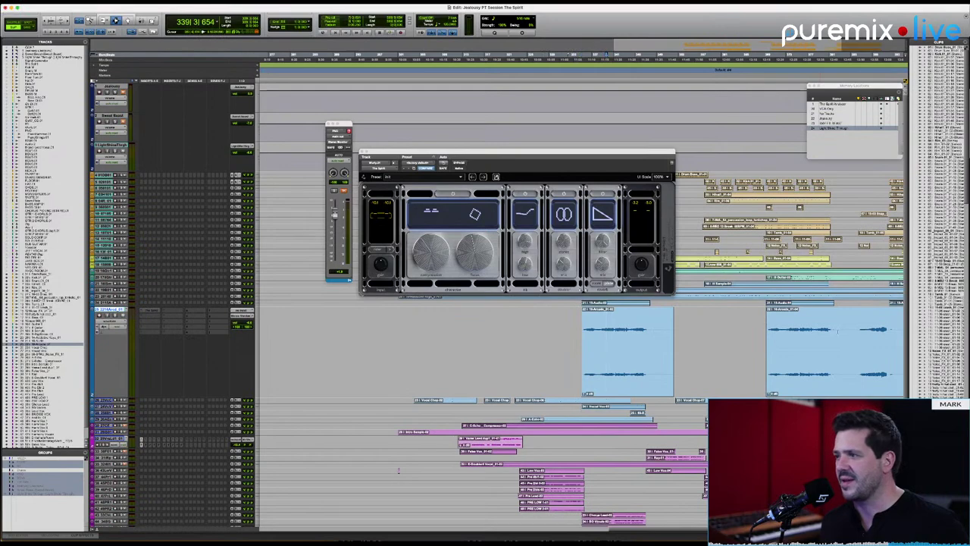
scroll(719, 342, "right", 6)
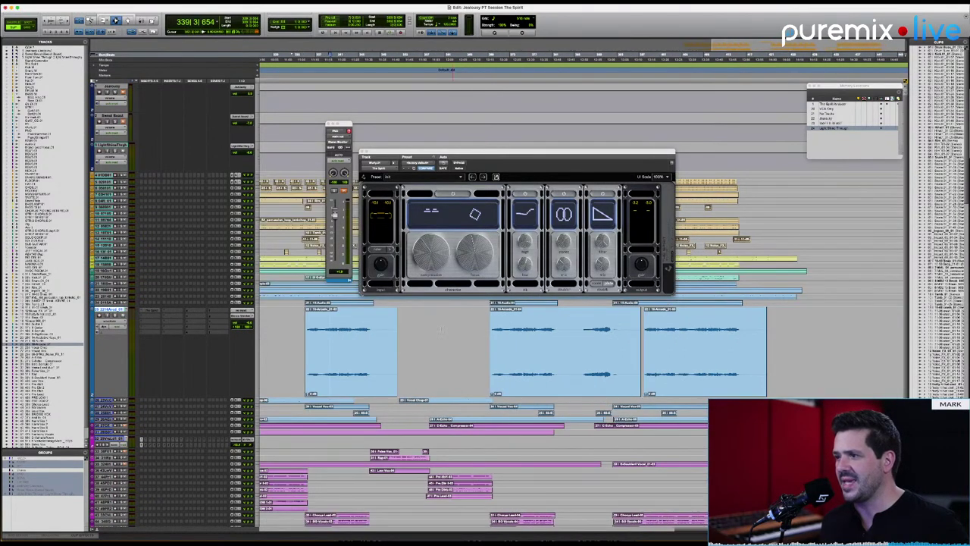
scroll(442, 331, "left", 4)
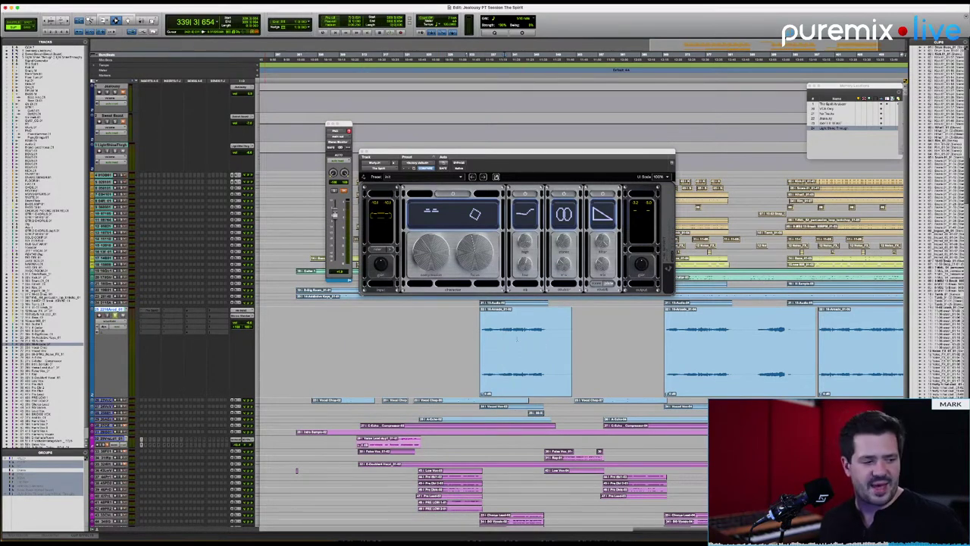
Close The Spirit's window and play the synth track from the last phrase of its second visible large clip.
key("space")
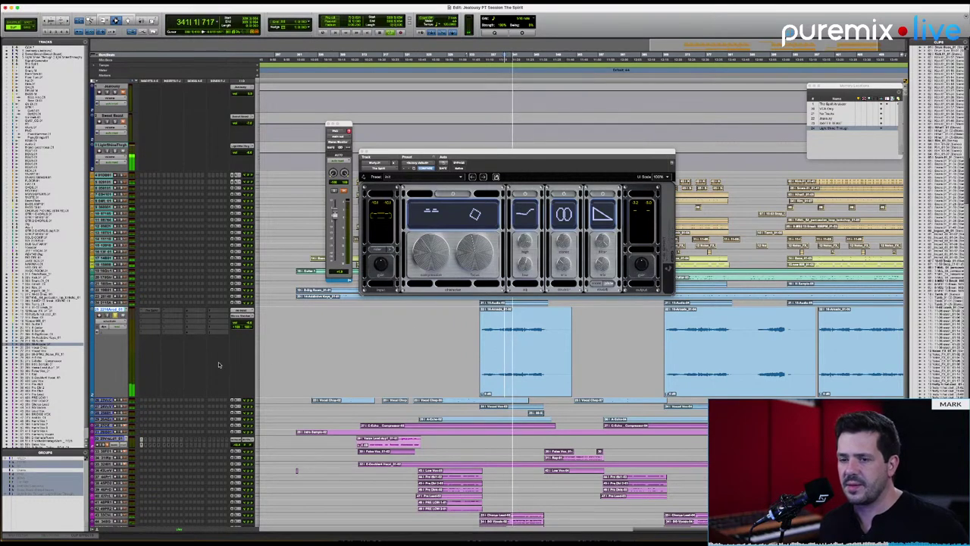
left_click(363, 153)
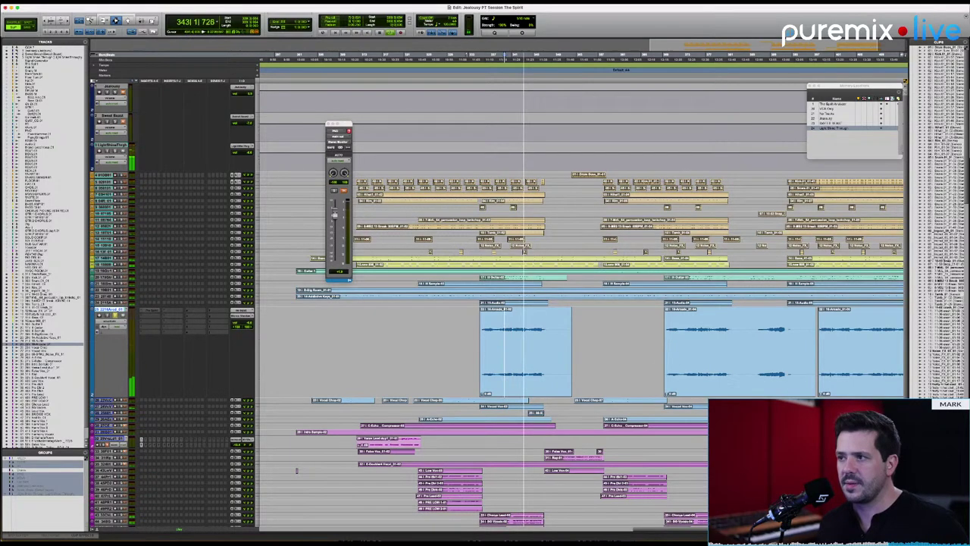
left_click(773, 350)
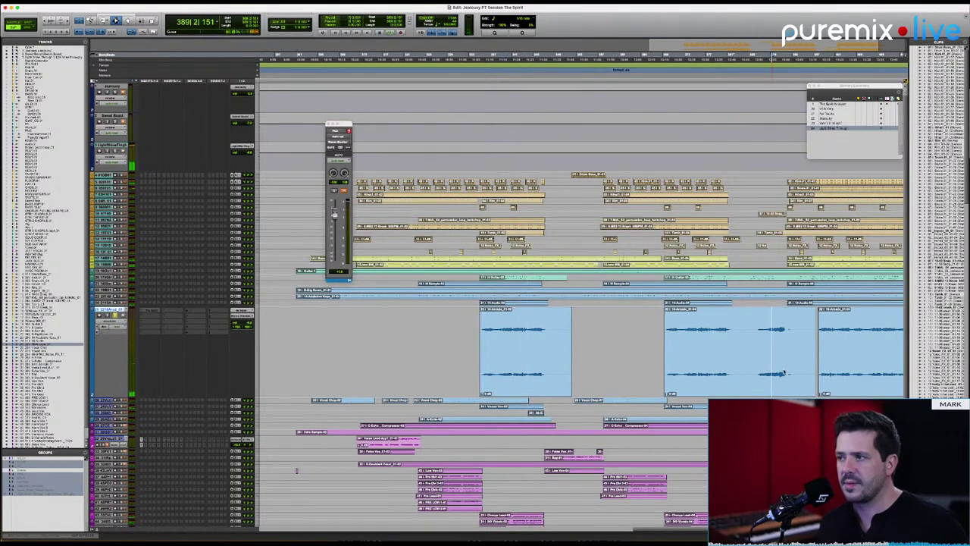
scroll(682, 345, "right", 3)
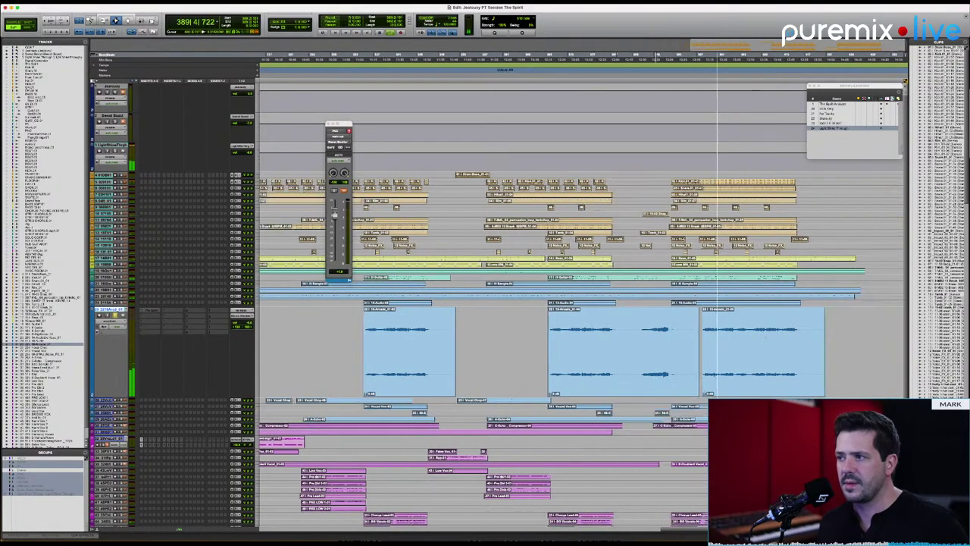
left_click(641, 341)
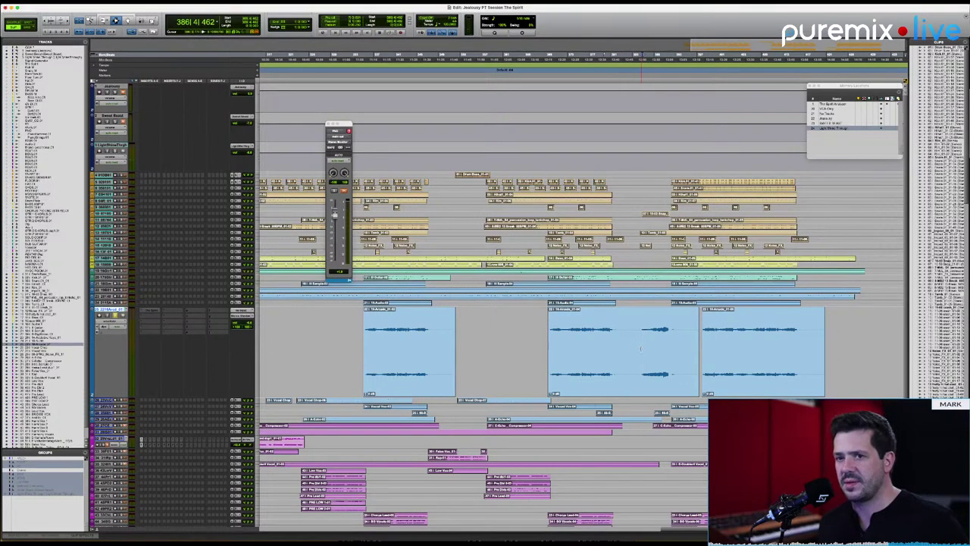
key("space")
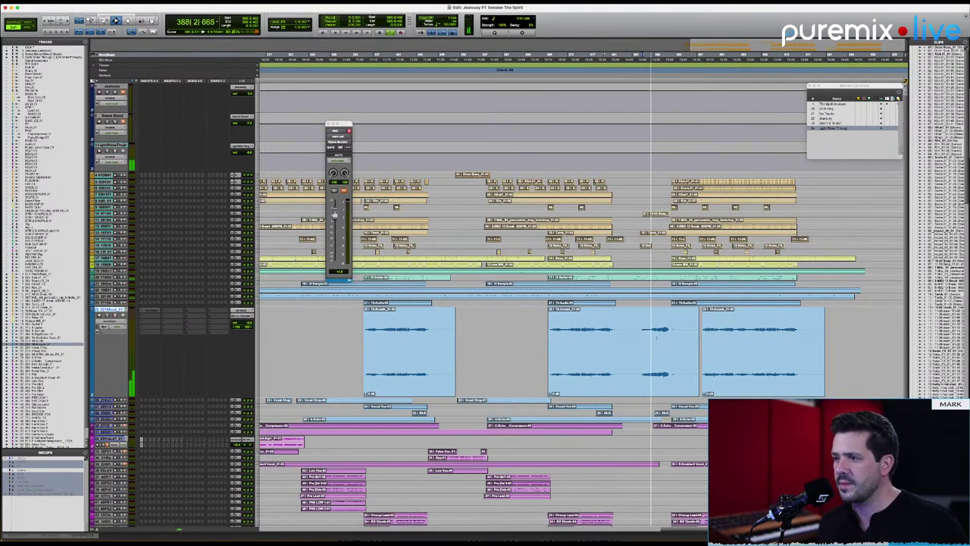
Enlarge the guitar track above the synth and insert The Spirit (stereo) in its first insert slot.
scroll(663, 334, "down", 5)
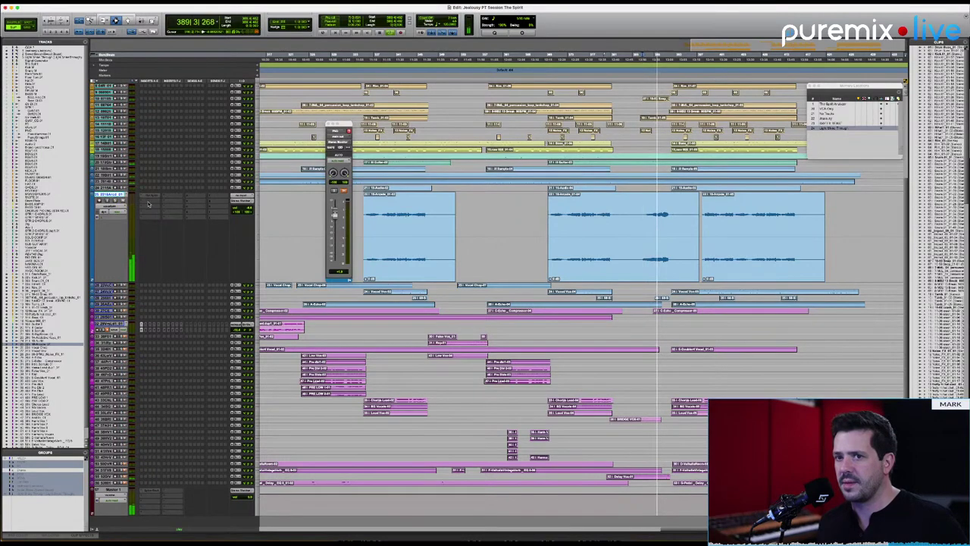
scroll(155, 197, "up", 2)
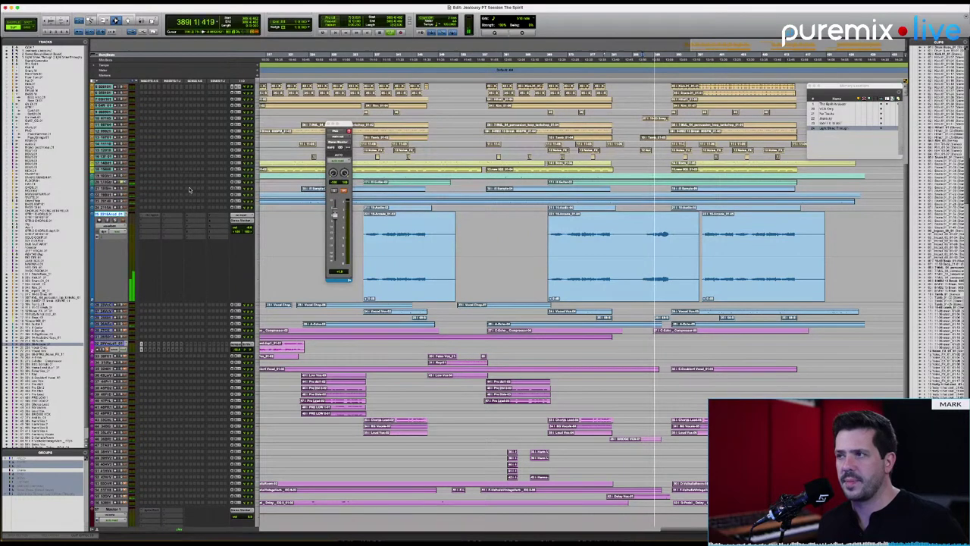
left_click(119, 184)
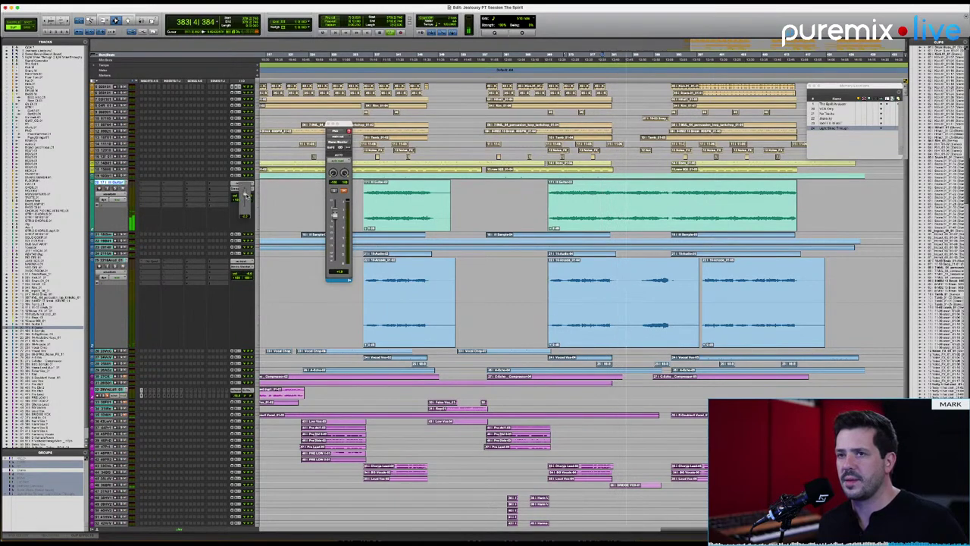
left_click(147, 183)
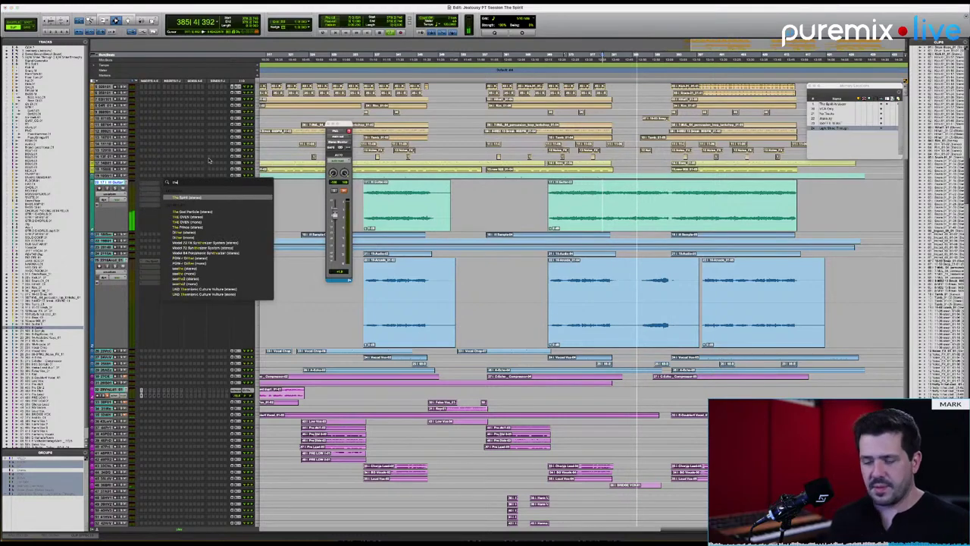
type("pro")
key("Return")
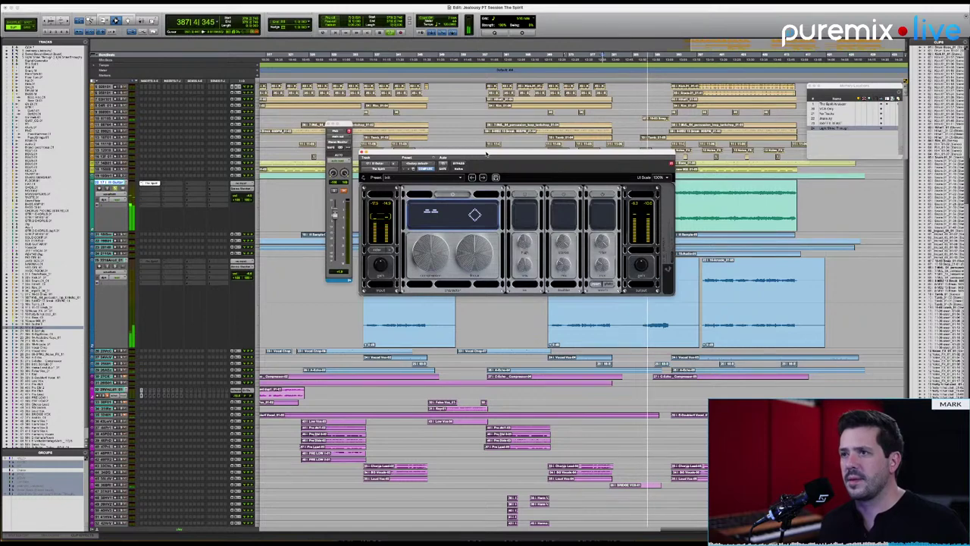
Move The Spirit's window clear of the guitar clips and compare the guitar with the plug-in bypassed and active.
left_click_drag(515, 154, 599, 224)
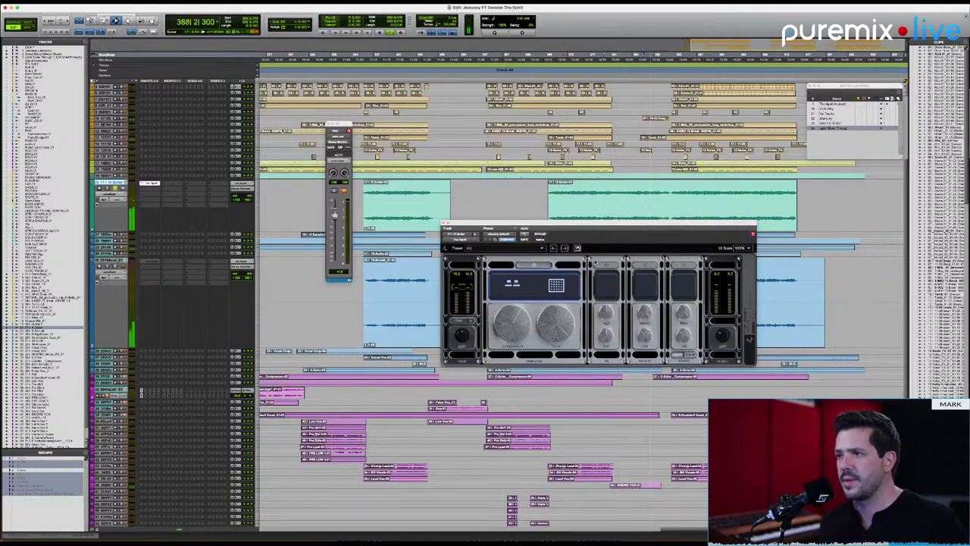
left_click(539, 234)
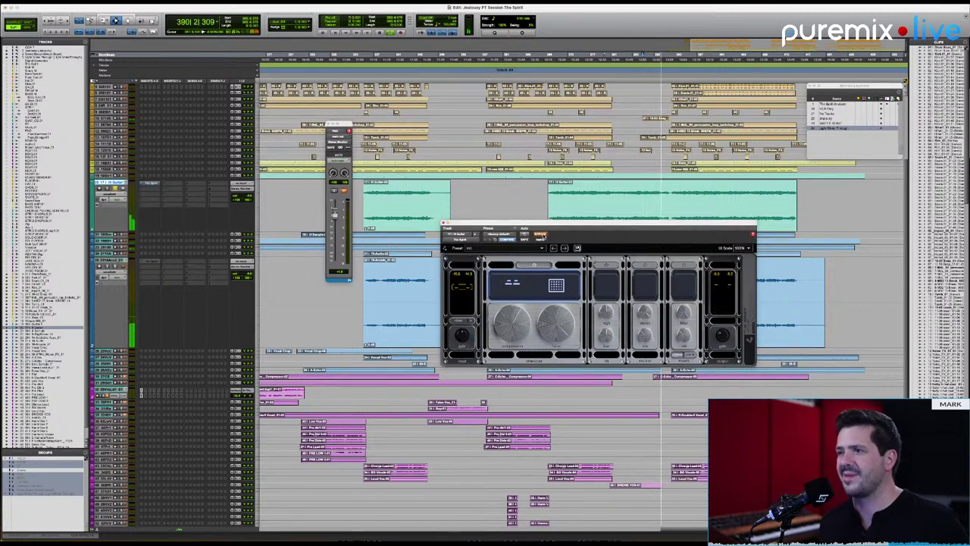
left_click(541, 235)
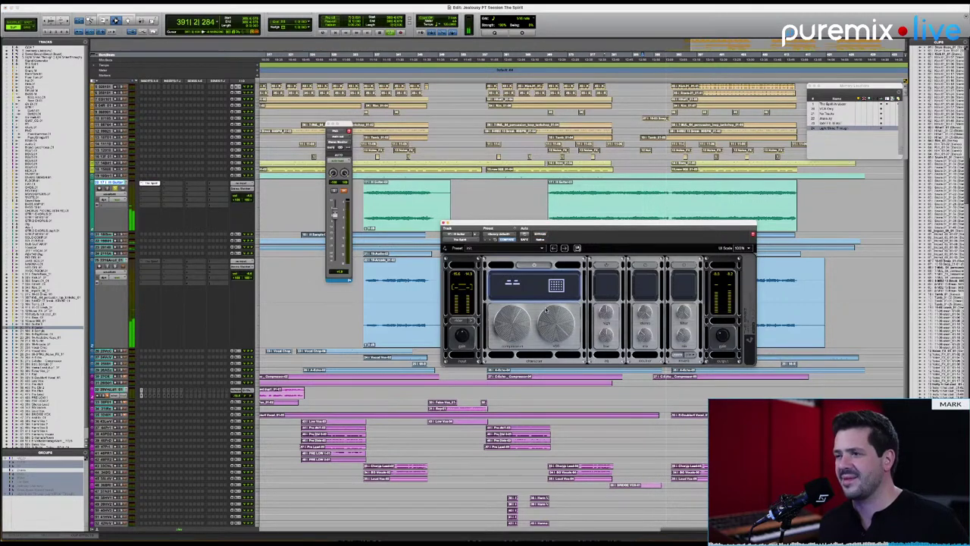
Select a short passage in the middle of the long guitar clip and play it with The Spirit bypassed and active.
left_click(636, 206)
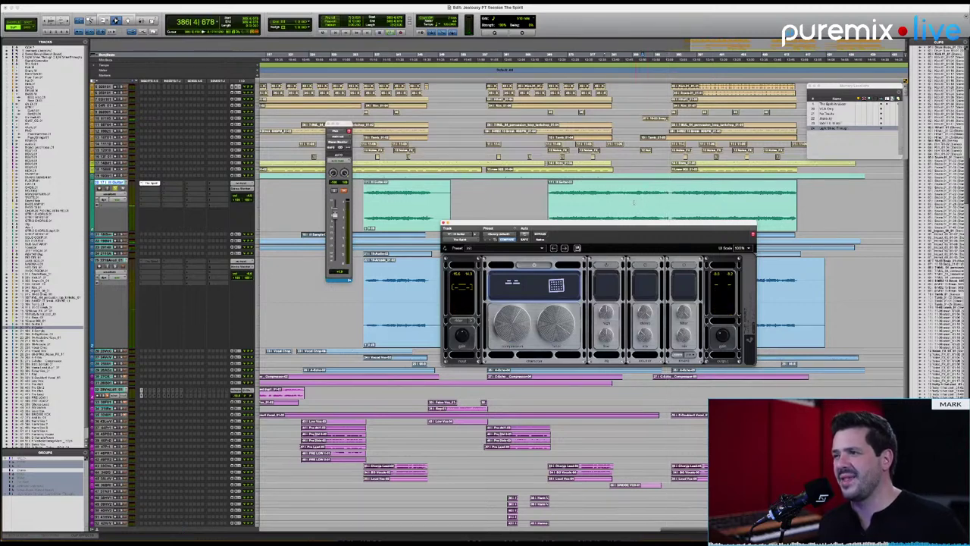
left_click_drag(634, 202, 665, 203)
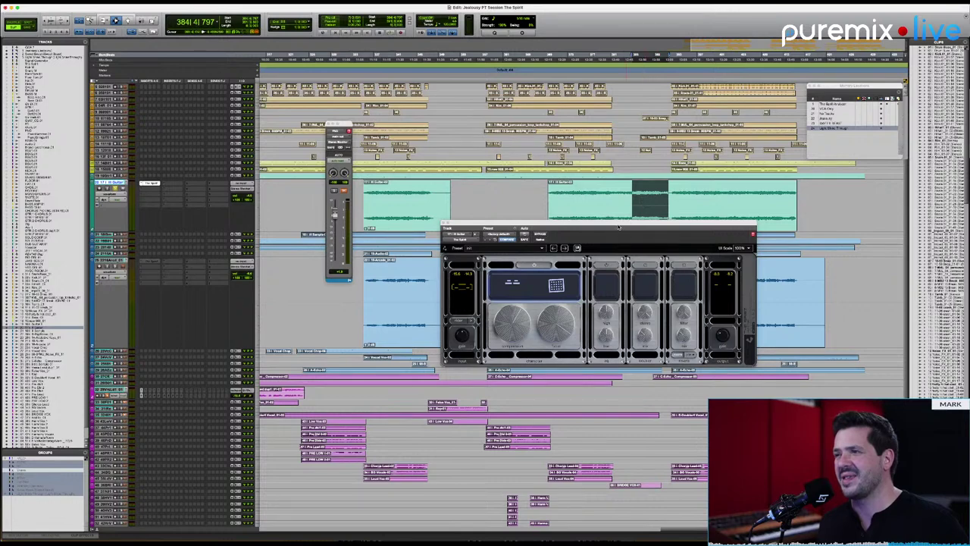
left_click_drag(619, 227, 633, 240)
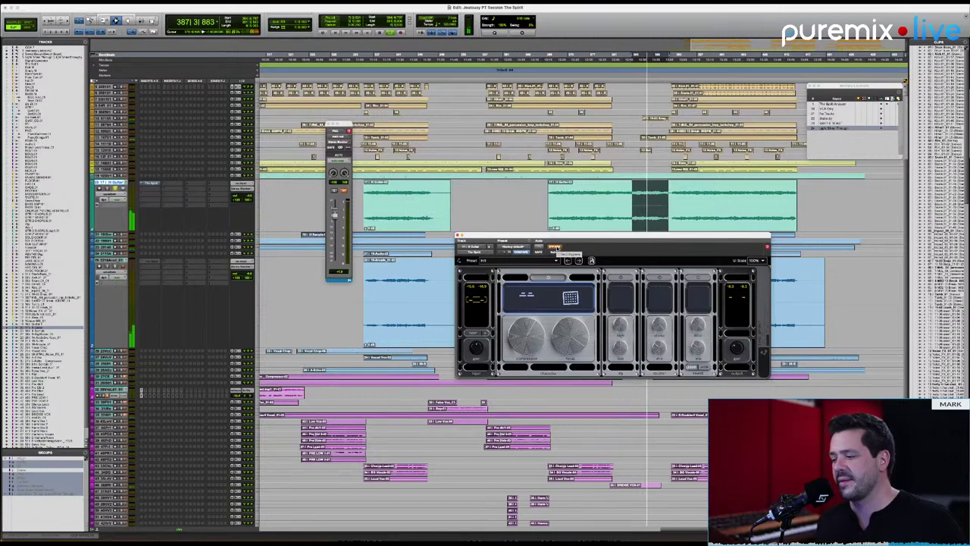
left_click(554, 248)
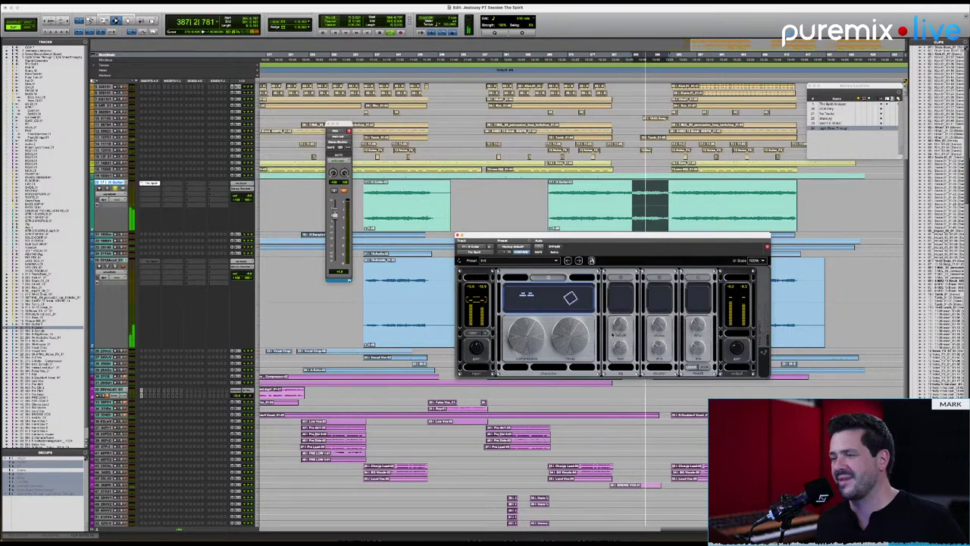
Turn on the guitar's EQ and doubler sections, raising the EQ's low control, and compare against The Spirit bypassed.
left_click(621, 278)
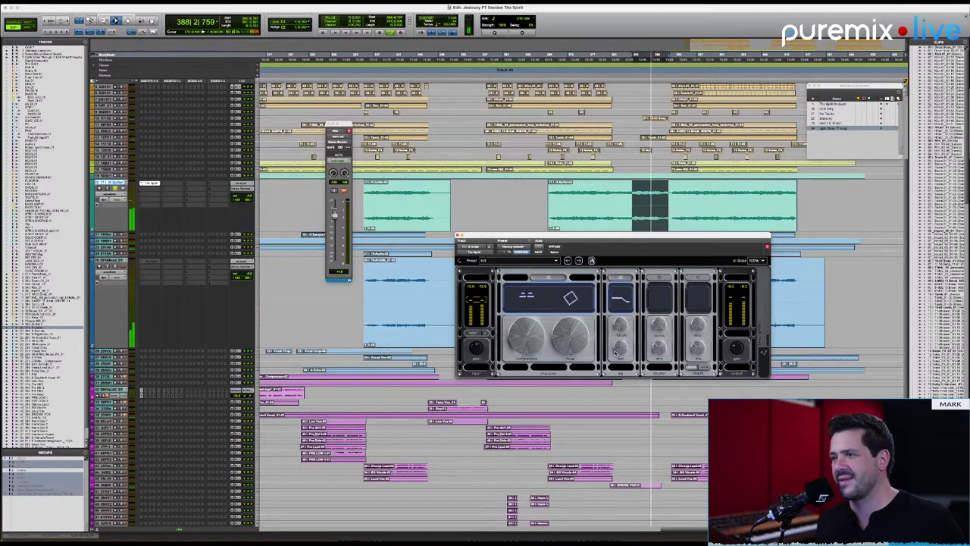
left_click_drag(616, 353, 617, 343)
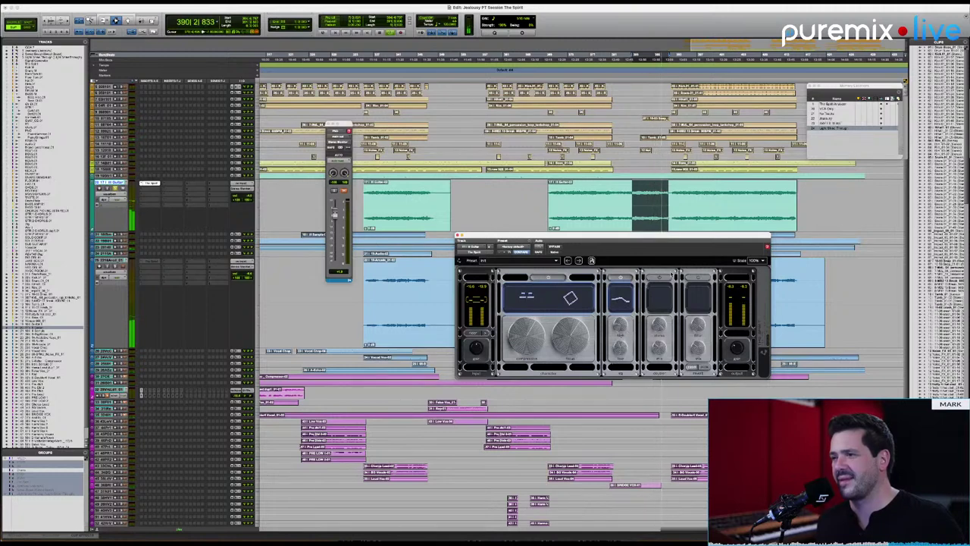
left_click(665, 303)
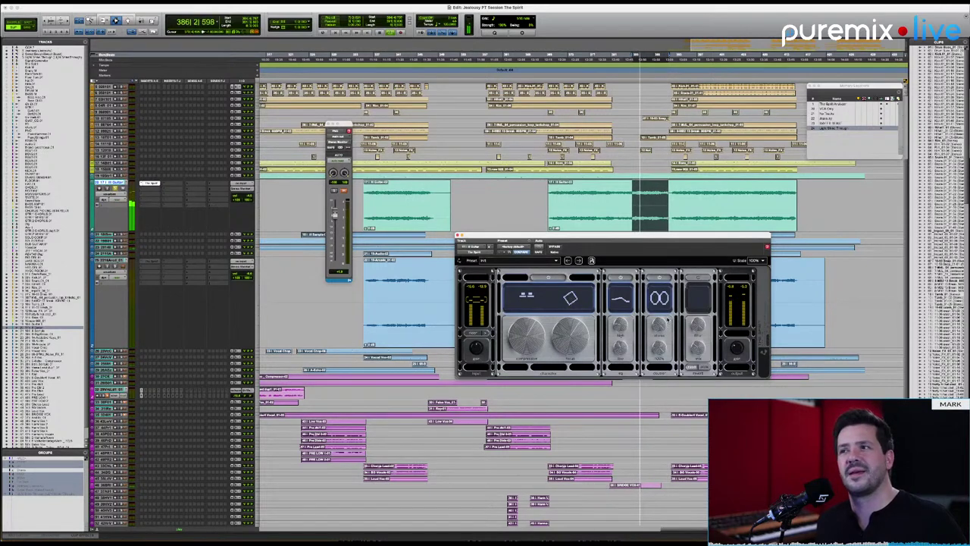
left_click(556, 247)
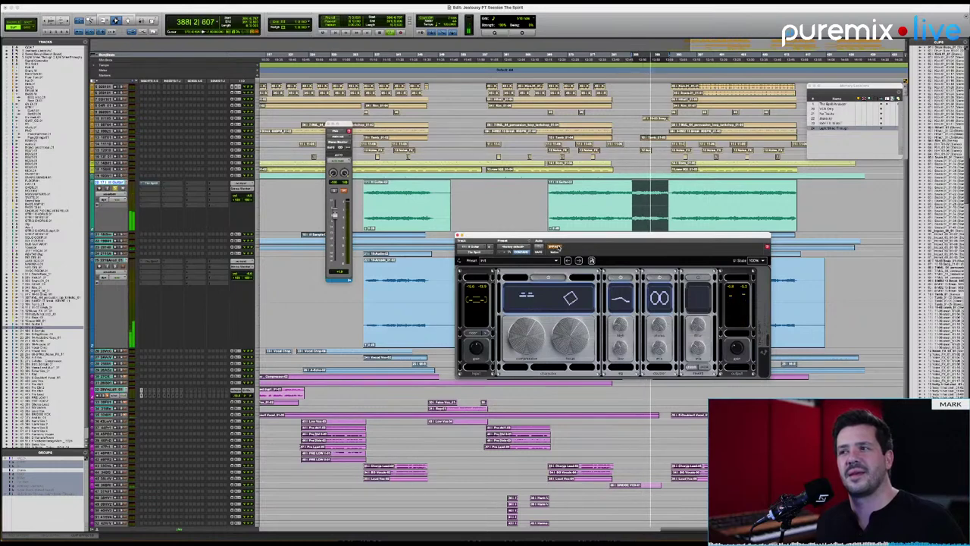
left_click(557, 247)
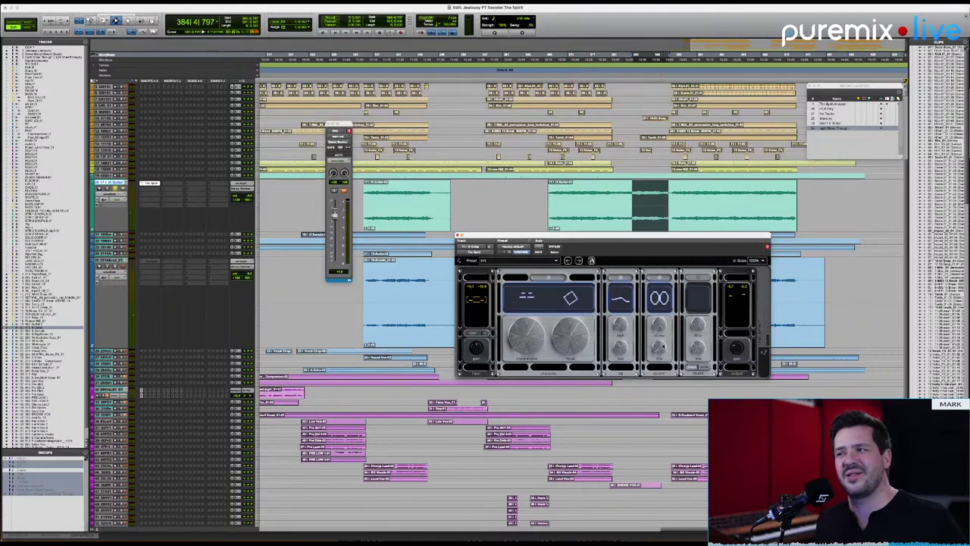
Turn on The Spirit's reverb section for the guitar and play the selected passage.
key("space")
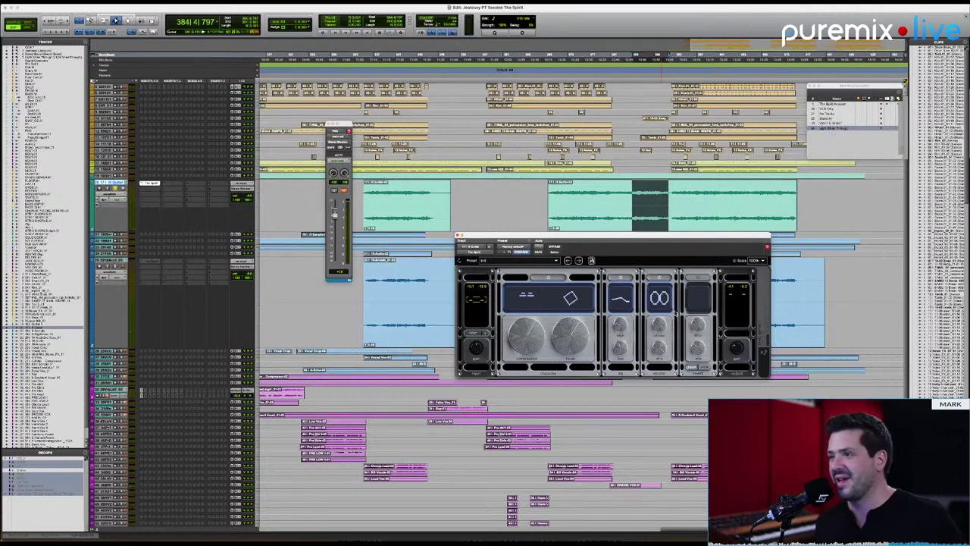
left_click(699, 279)
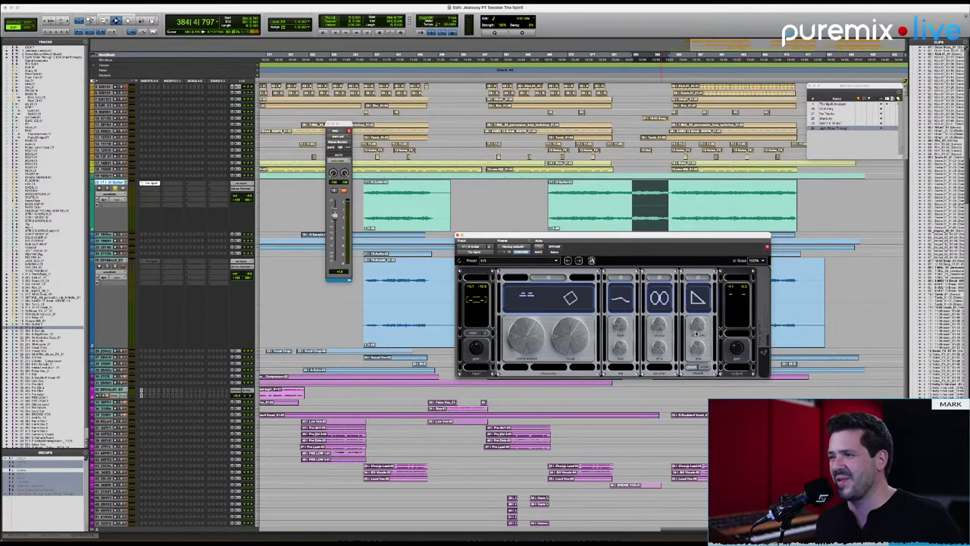
key("space")
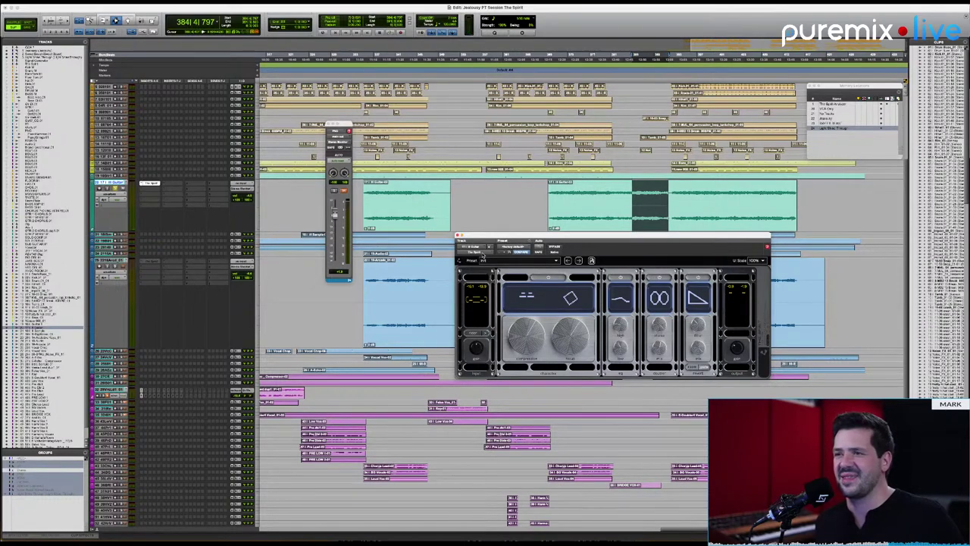
Make The Spirit inactive on the guitar and enlarge the yellow 808 track.
left_click(483, 254)
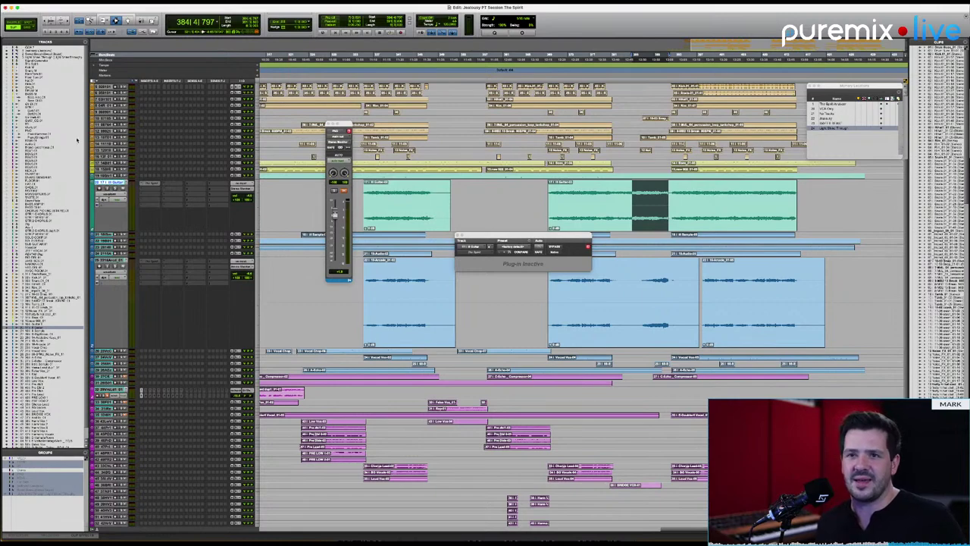
left_click(139, 178)
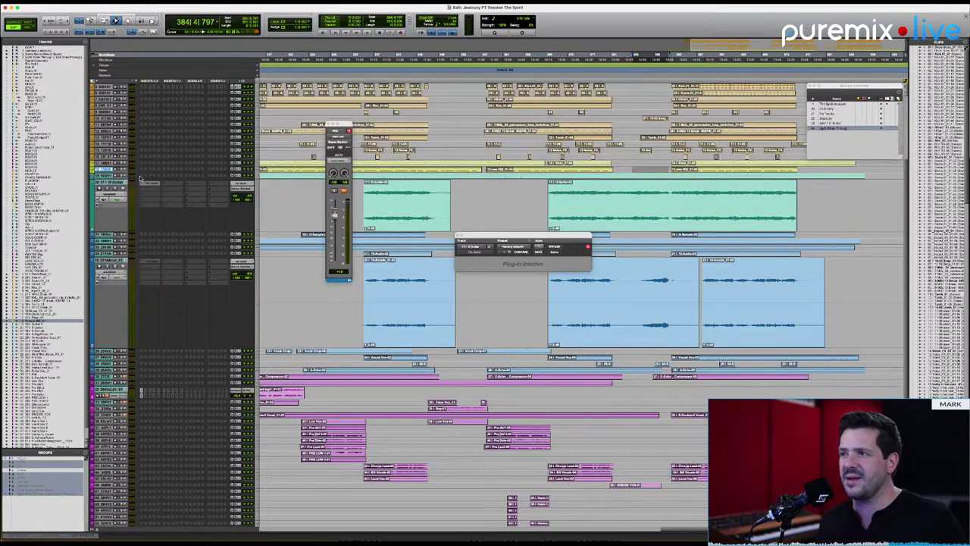
key("ctrl+Down")
key("ctrl+Down")
key("ctrl+Down")
key("ctrl+Down")
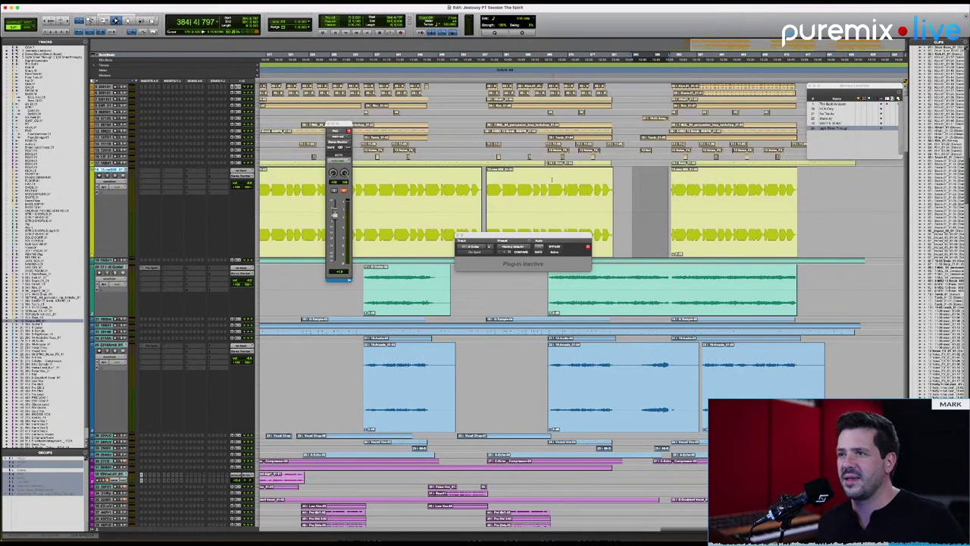
Select the middle 808 clip and play it through The Spirit with only the doubler section on.
double_click(524, 203)
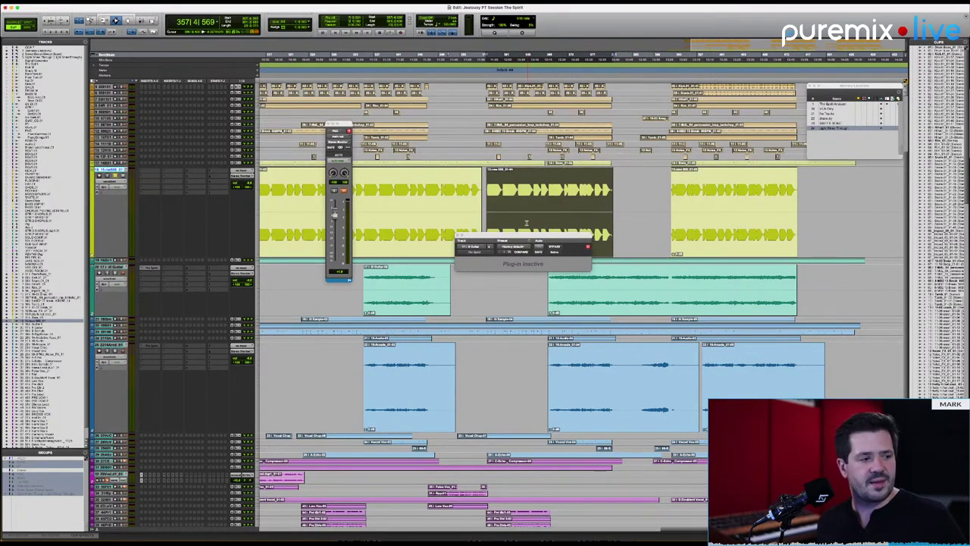
key("space")
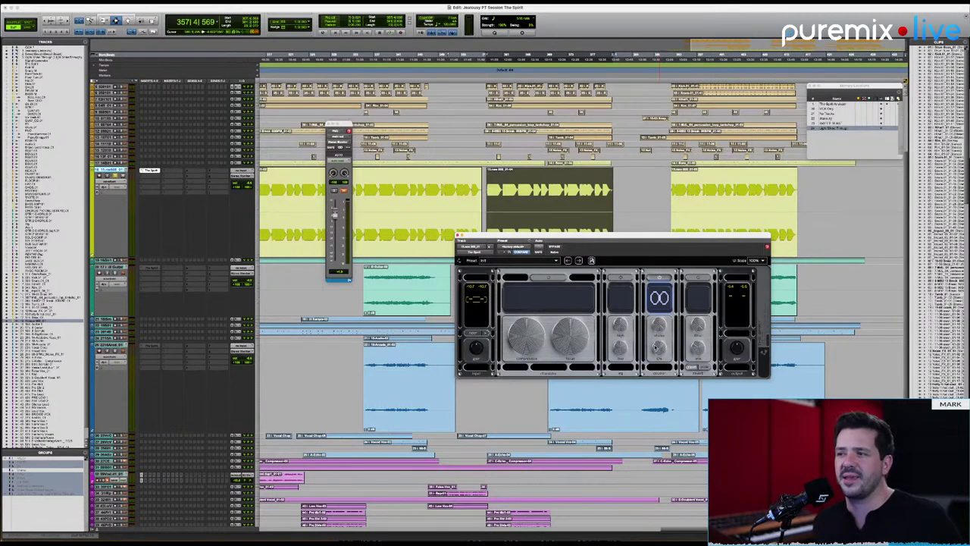
key("space")
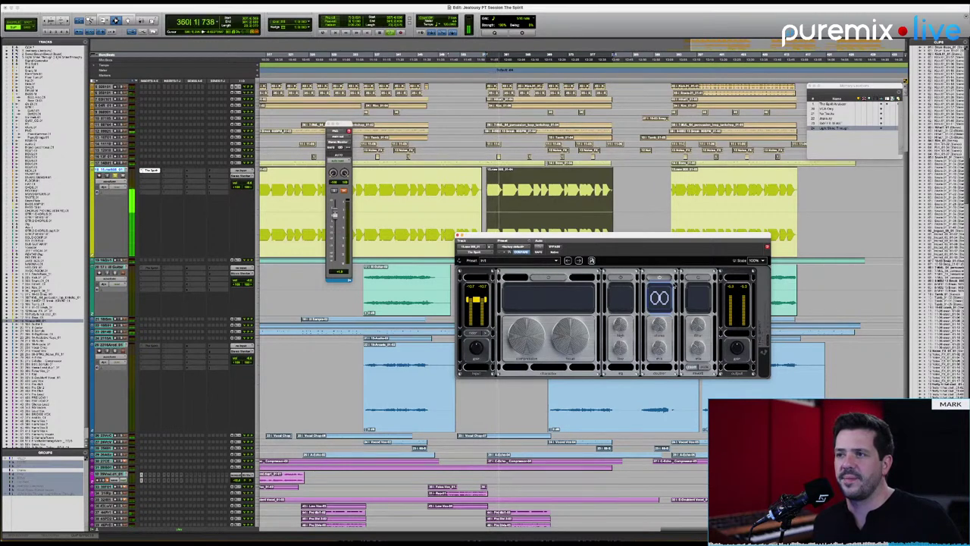
Compare the 808 clip's playback with the doubler section off and on, leaving it on.
key("space")
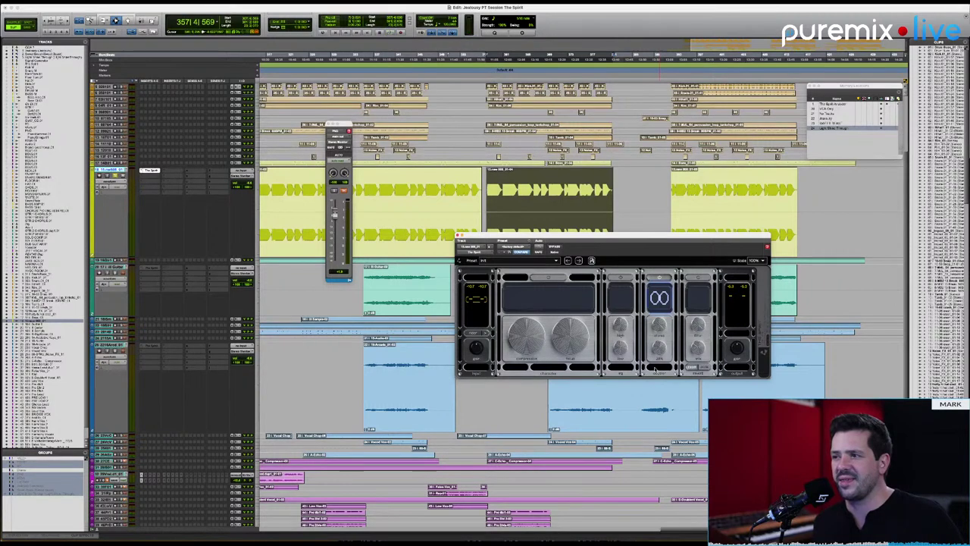
key("space")
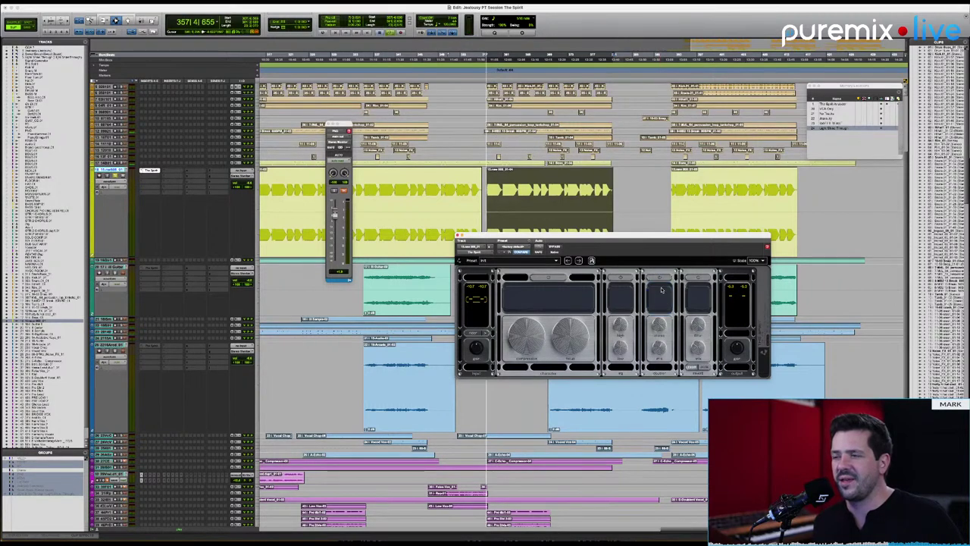
left_click(664, 281)
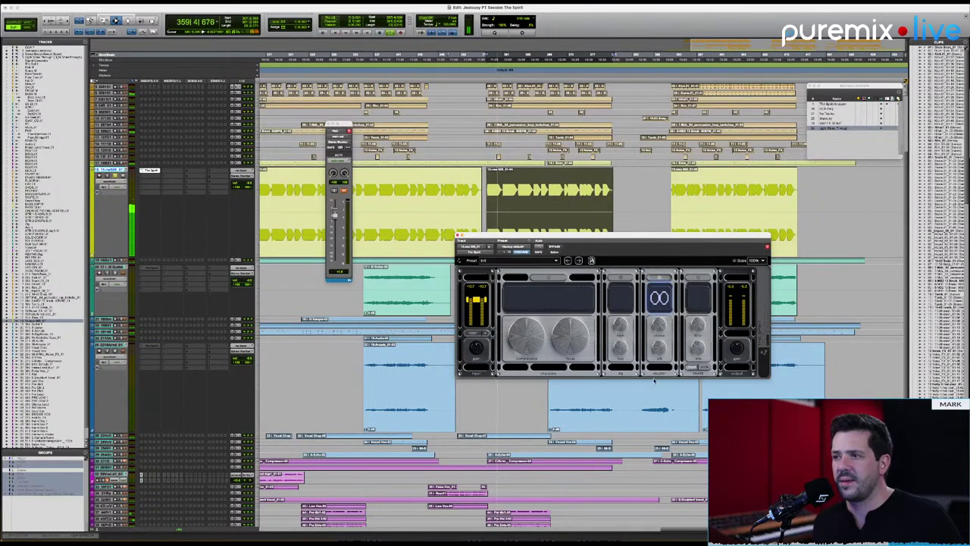
Turn on The Spirit's reverb section, turn off the doubler and play the 808 clip through the reverb alone.
key("space")
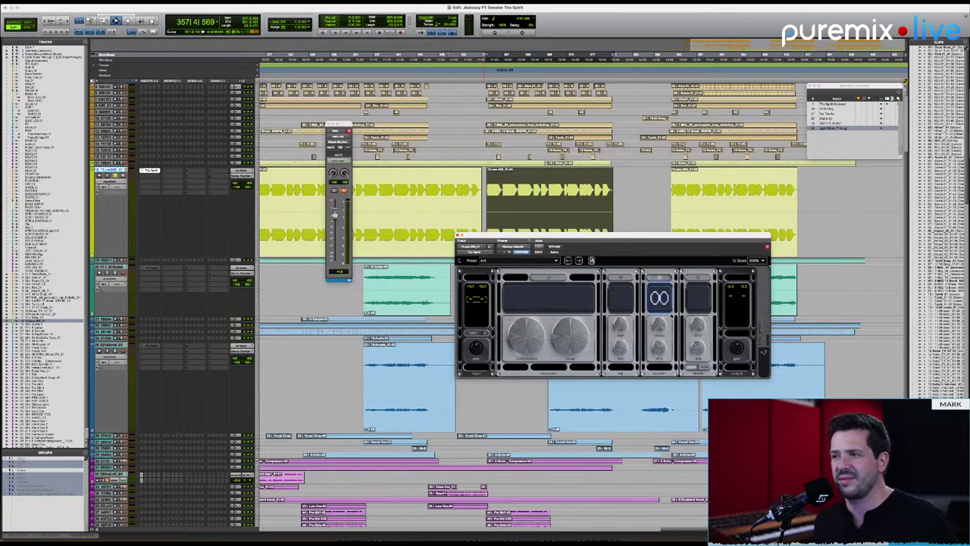
left_click(698, 277)
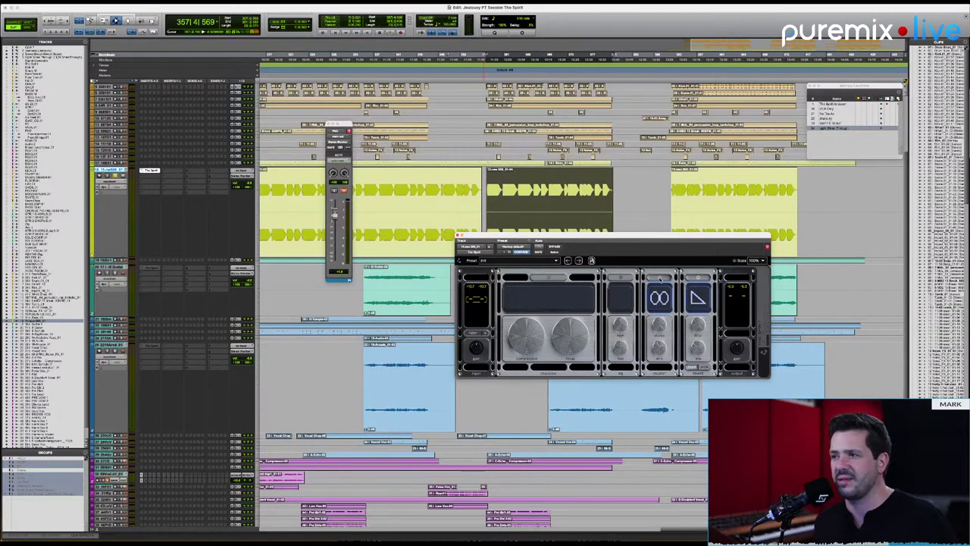
left_click(660, 278)
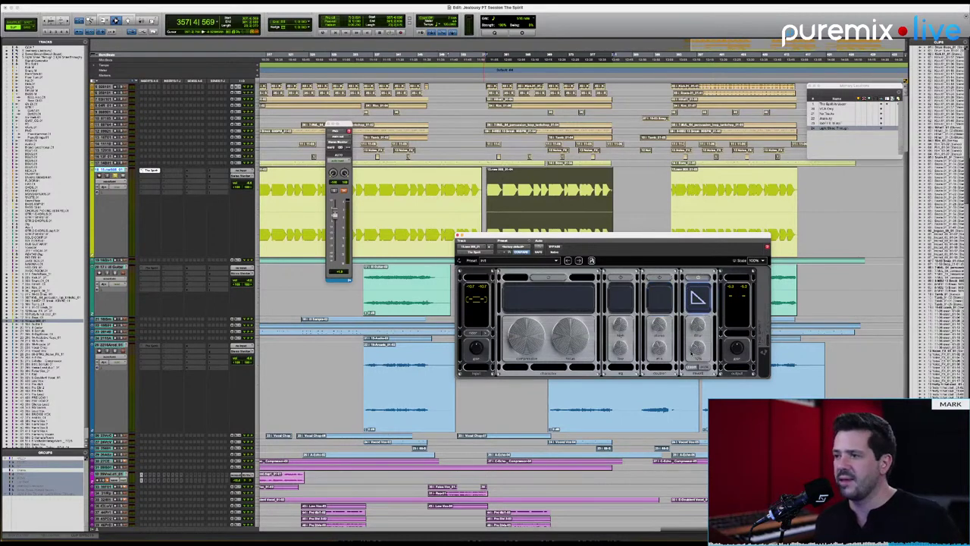
key("space")
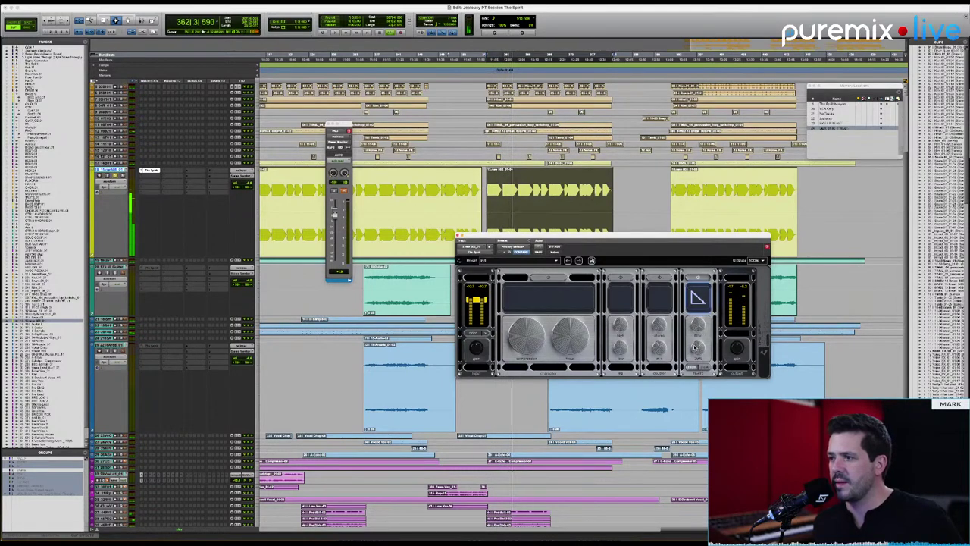
key("space")
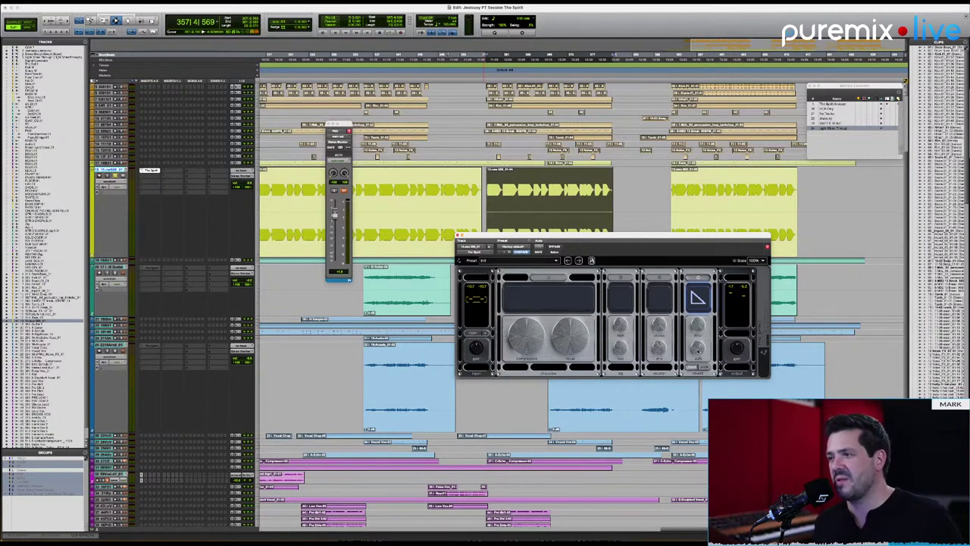
While the 808 clip plays, add The Spirit's doubler, character and EQ sections to the reverb.
key("space")
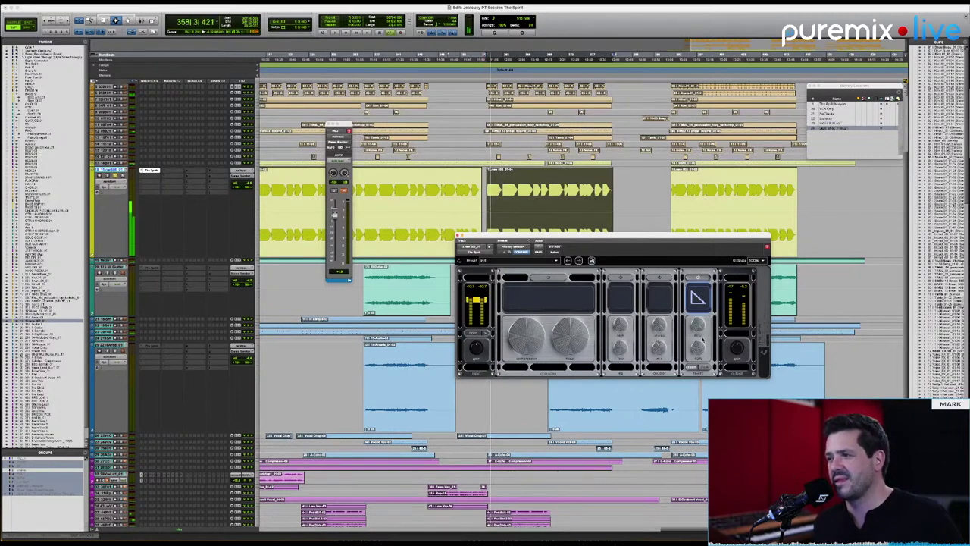
left_click(660, 281)
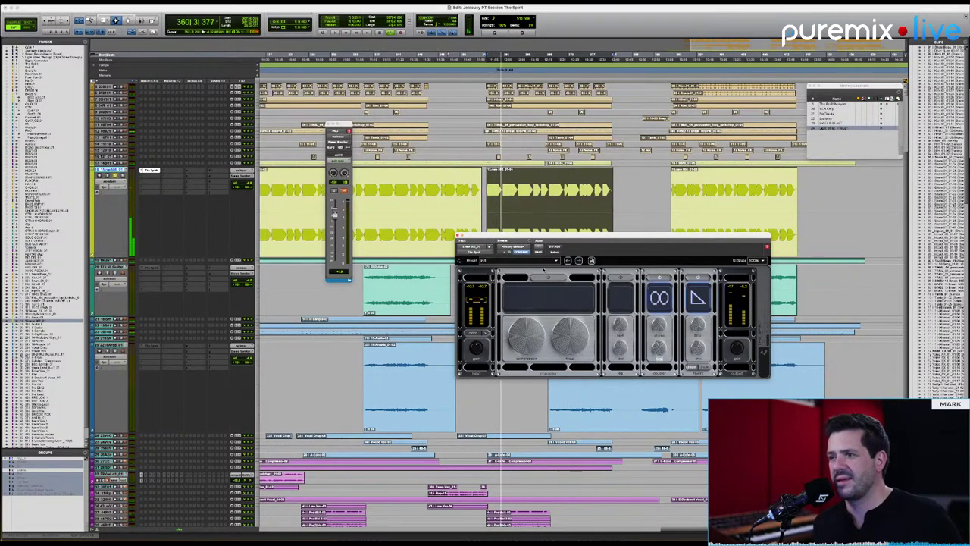
left_click(547, 278)
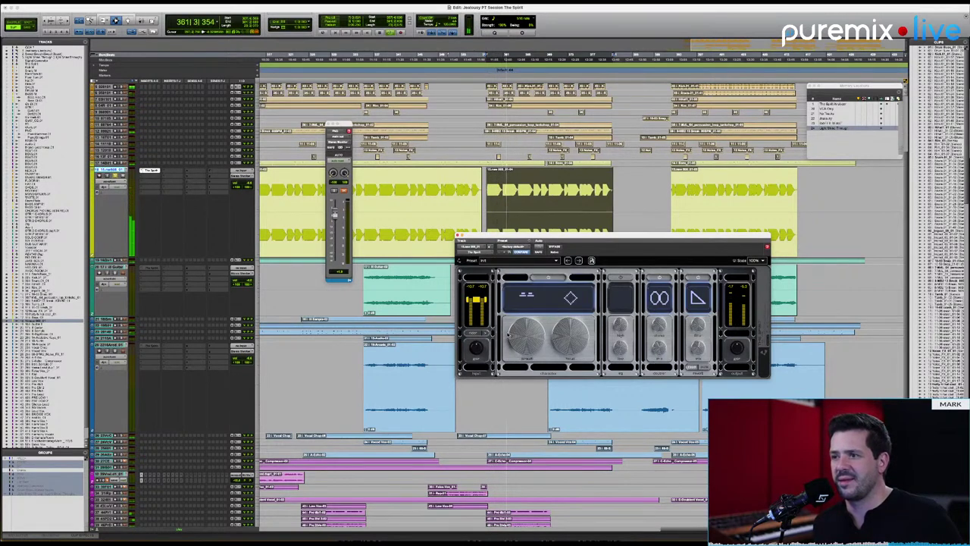
left_click(621, 281)
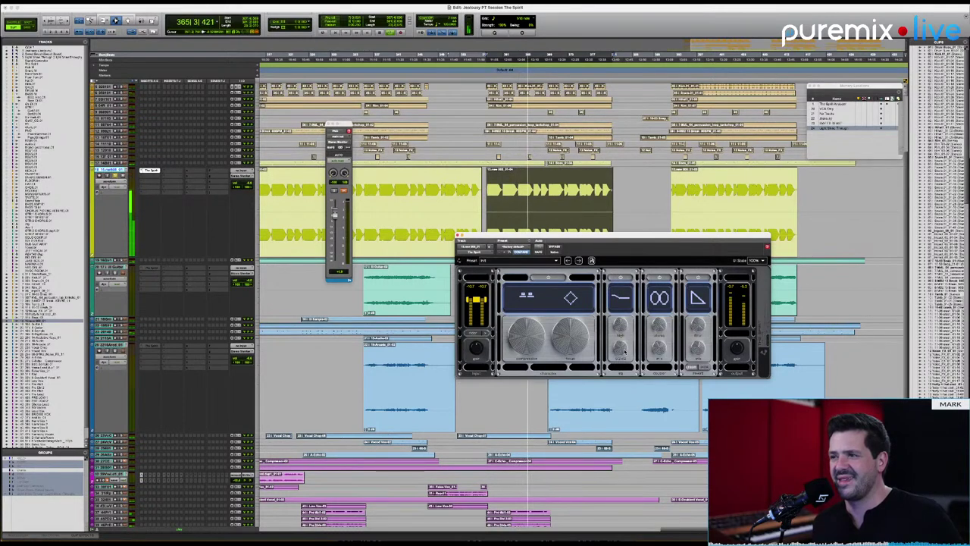
key("space")
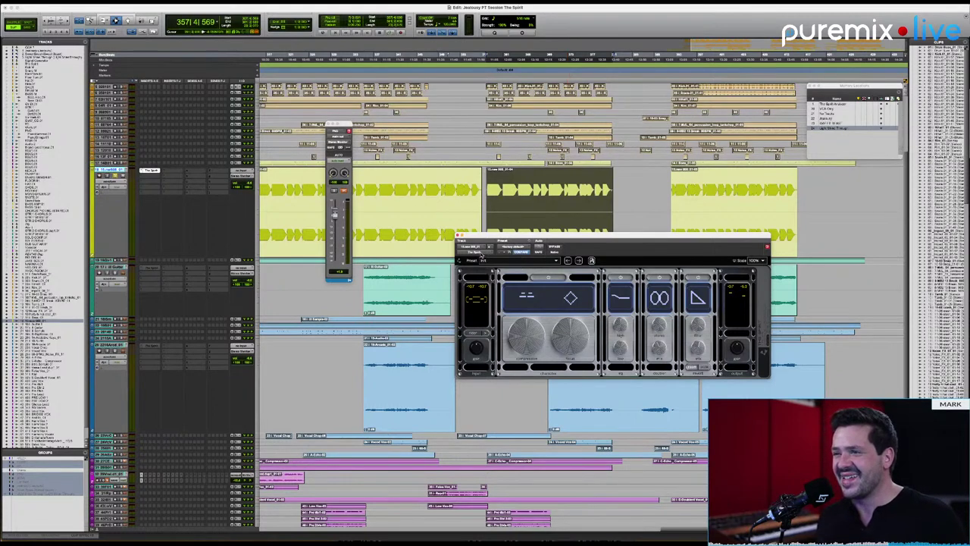
Make The Spirit inactive on the 808 and enlarge the snare track.
left_click(482, 254)
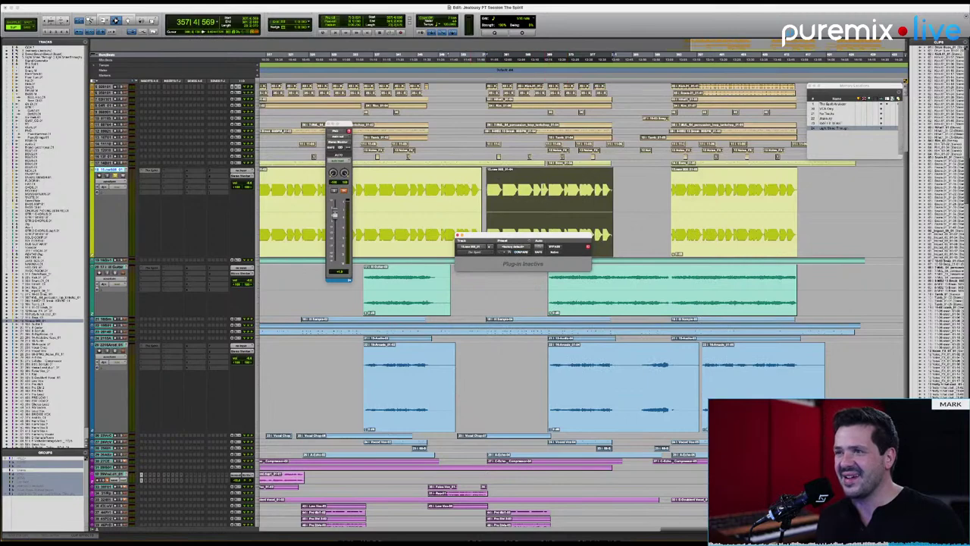
scroll(576, 303, "up", 3)
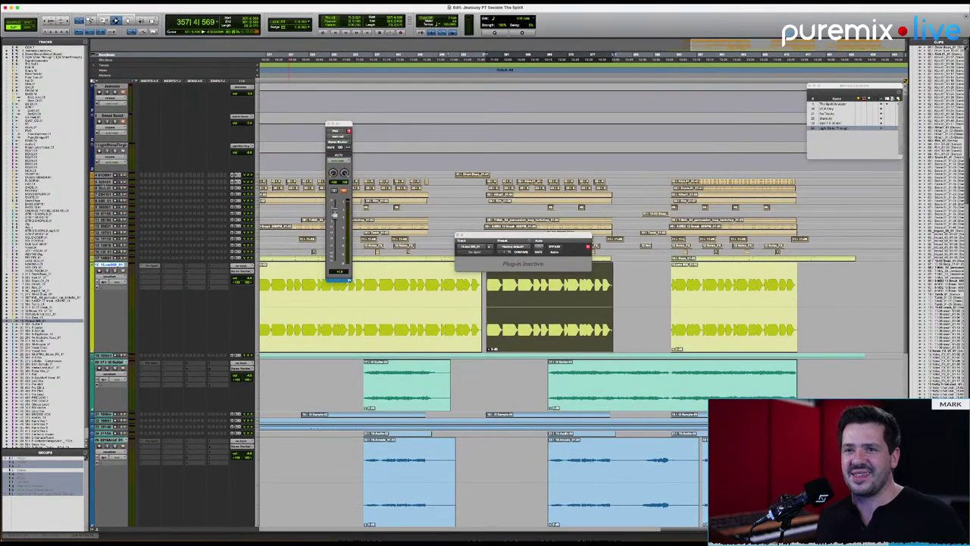
left_click(105, 187)
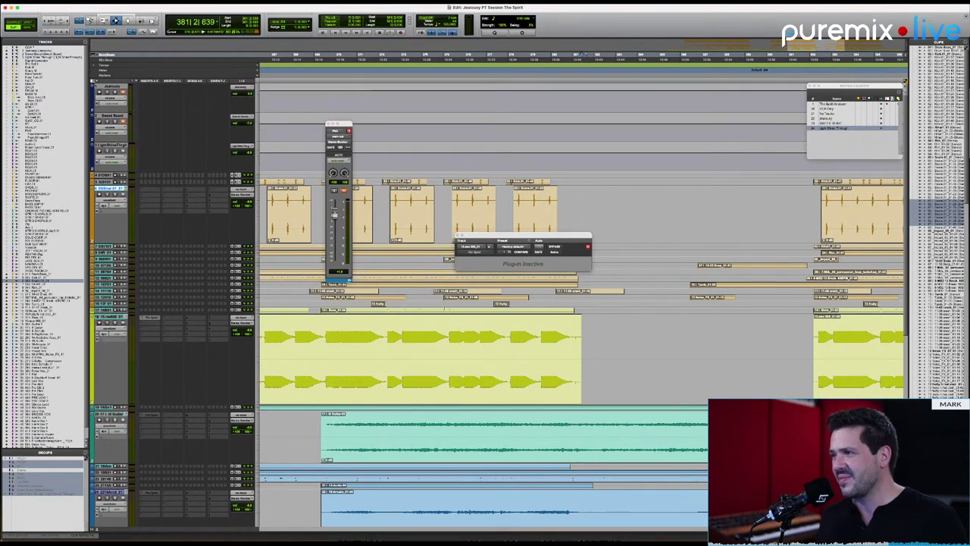
Place the playback cursor ahead of the last visible snare clip and insert The Spirit on the snare track.
left_click(717, 212)
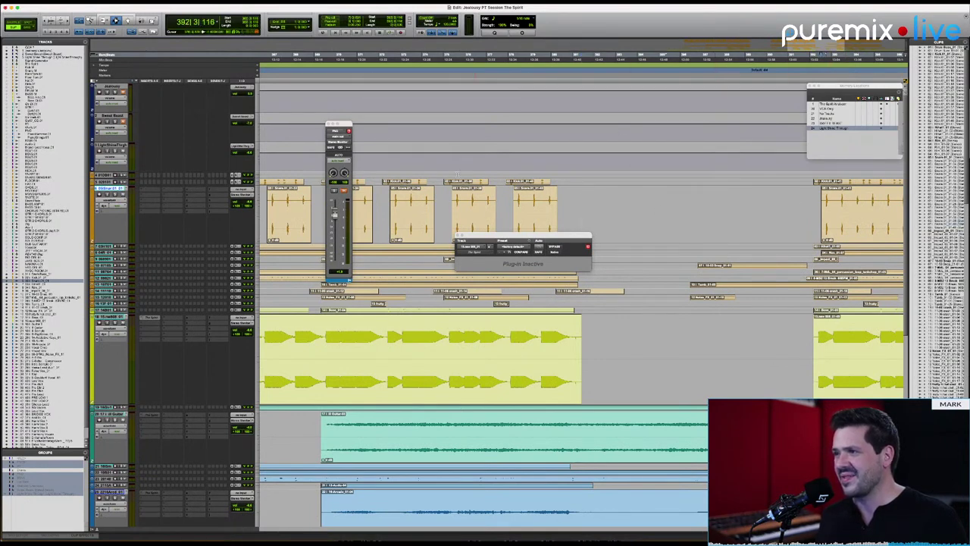
left_click(156, 187)
left_click(163, 187)
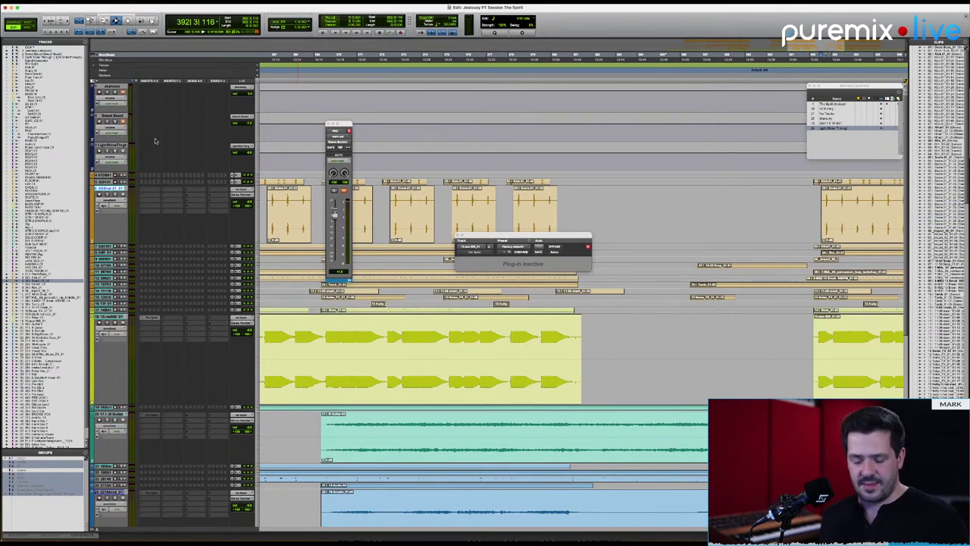
left_click(163, 186)
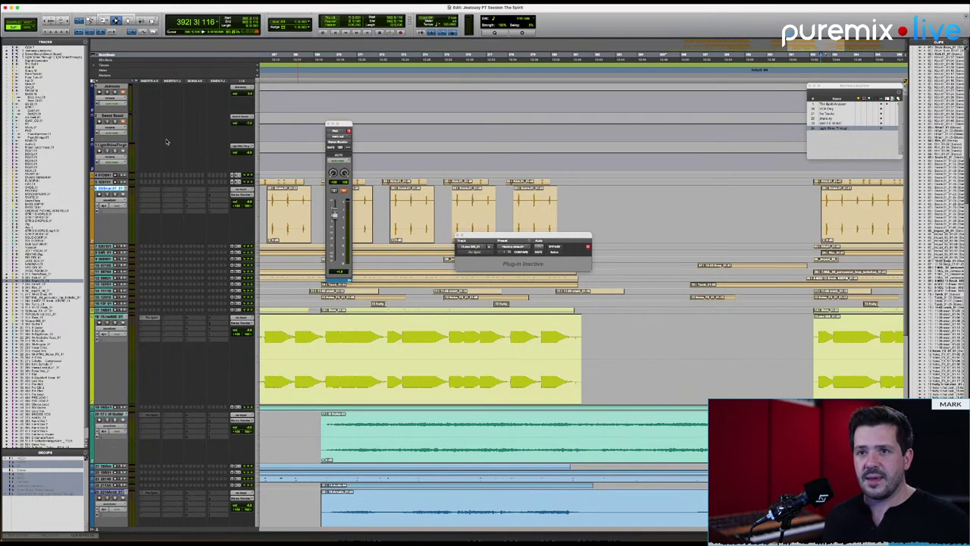
Compare the snare's playback with The Spirit bypassed and active.
left_click(554, 248)
key("space")
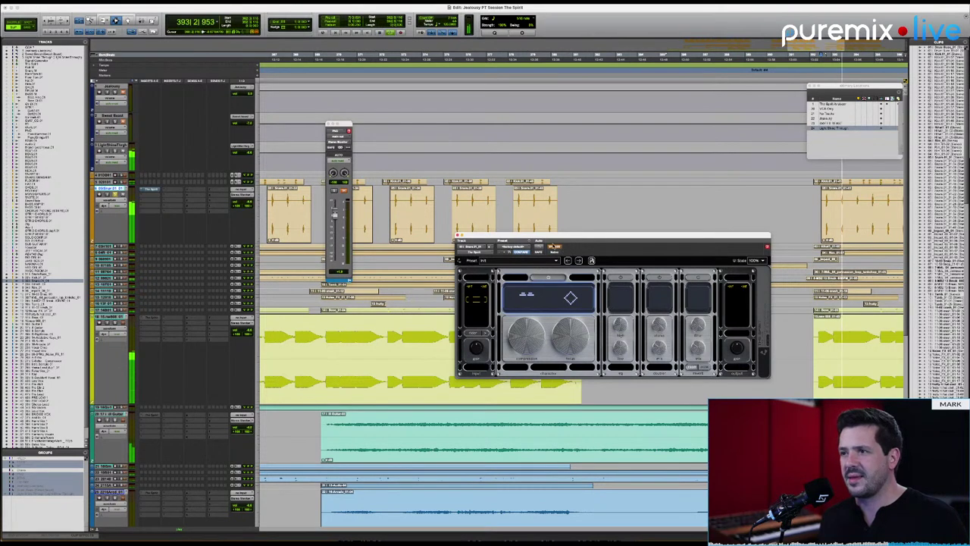
left_click(554, 248)
key("space")
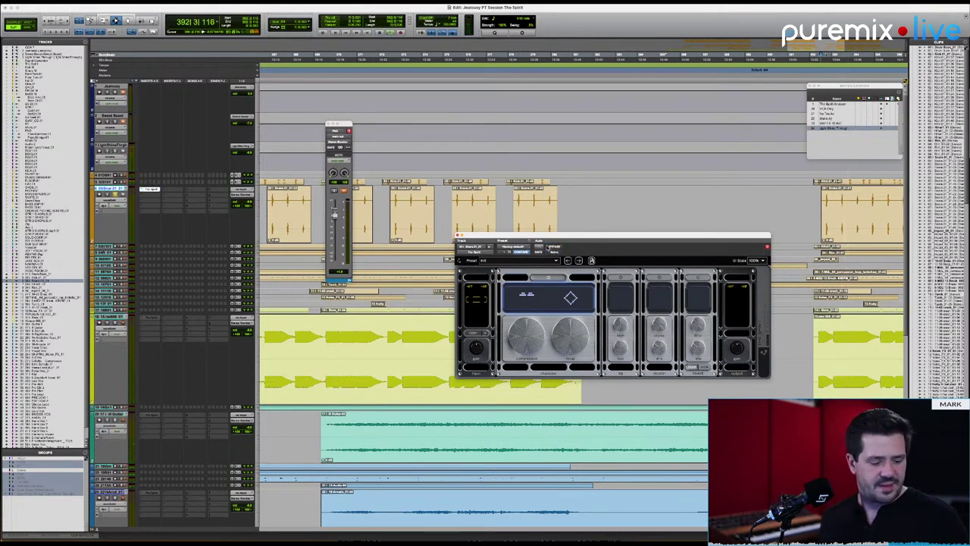
Compare the snare's playback with The Spirit's character section off and on, leaving it on.
key("space")
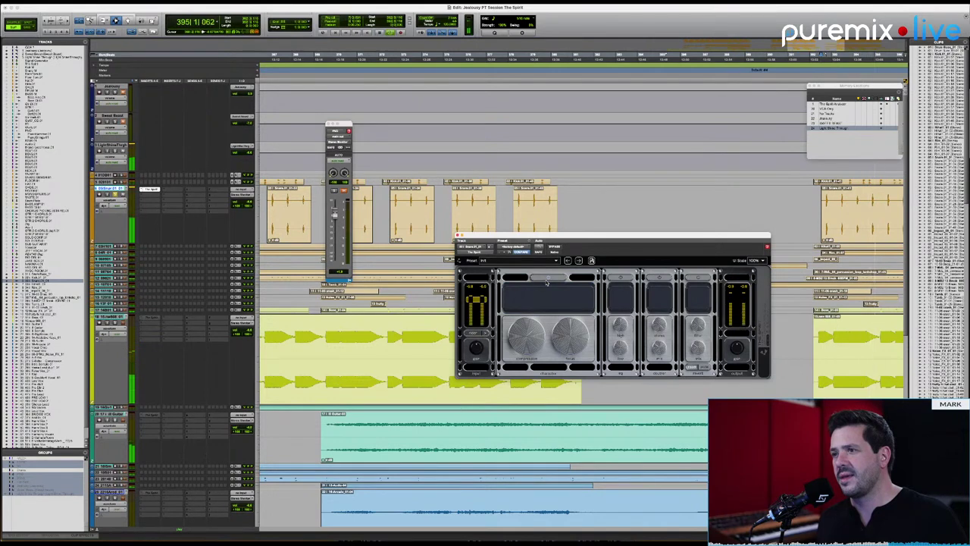
mouse_move(561, 323)
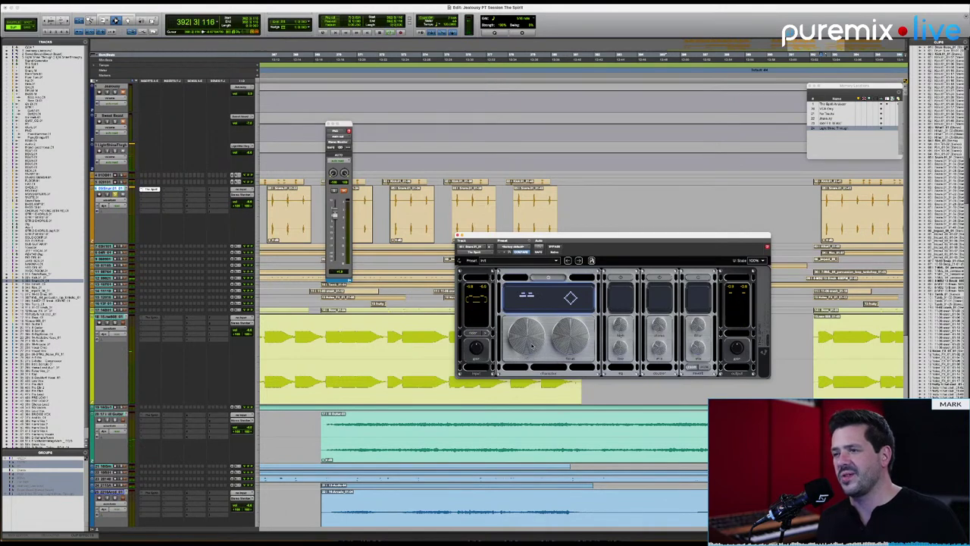
key("space")
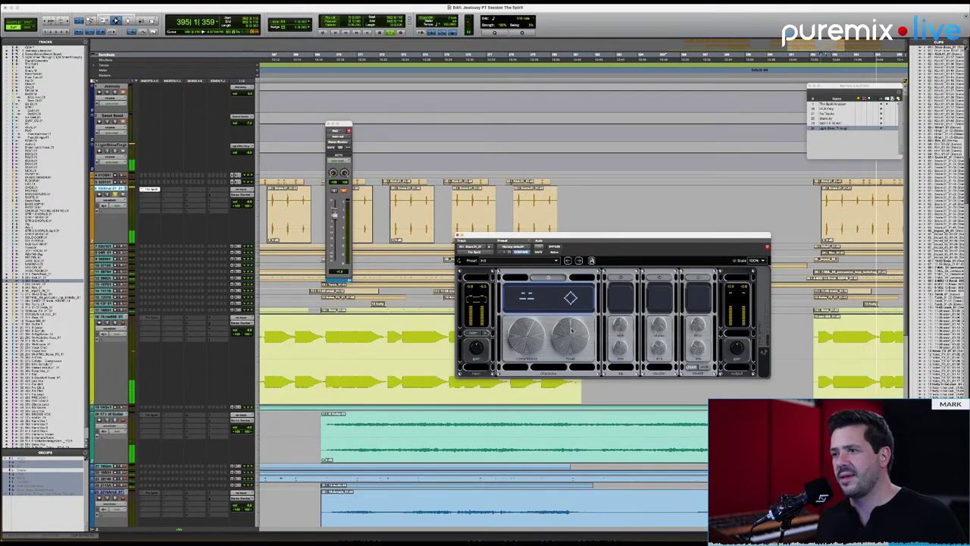
key("space")
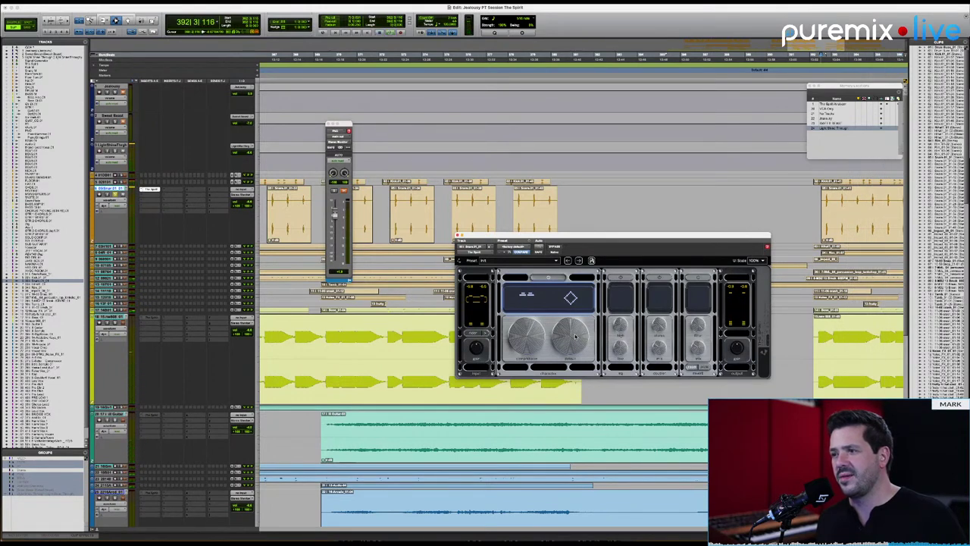
While the snare plays, adjust the focus, turn on the EQ section and raise and lower its low band.
key("space")
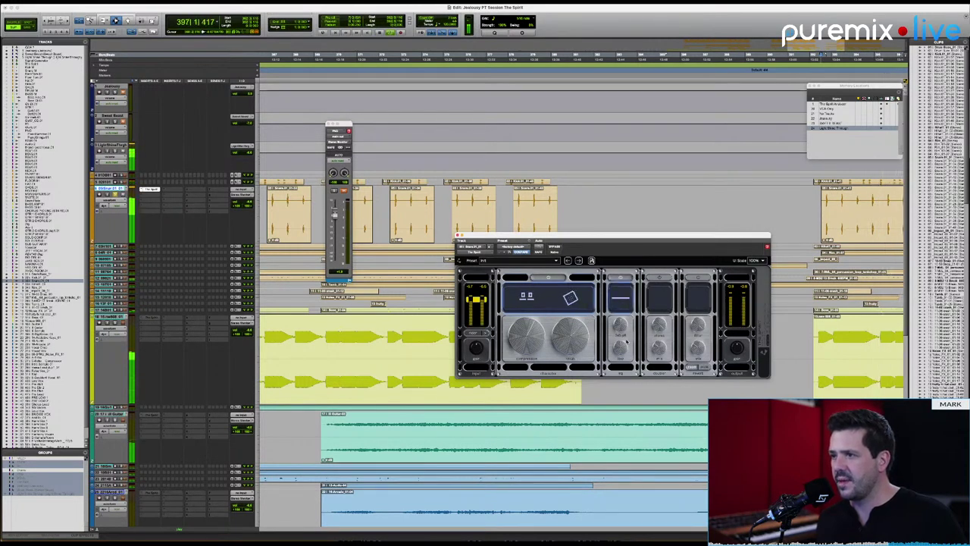
left_click_drag(627, 342, 625, 306)
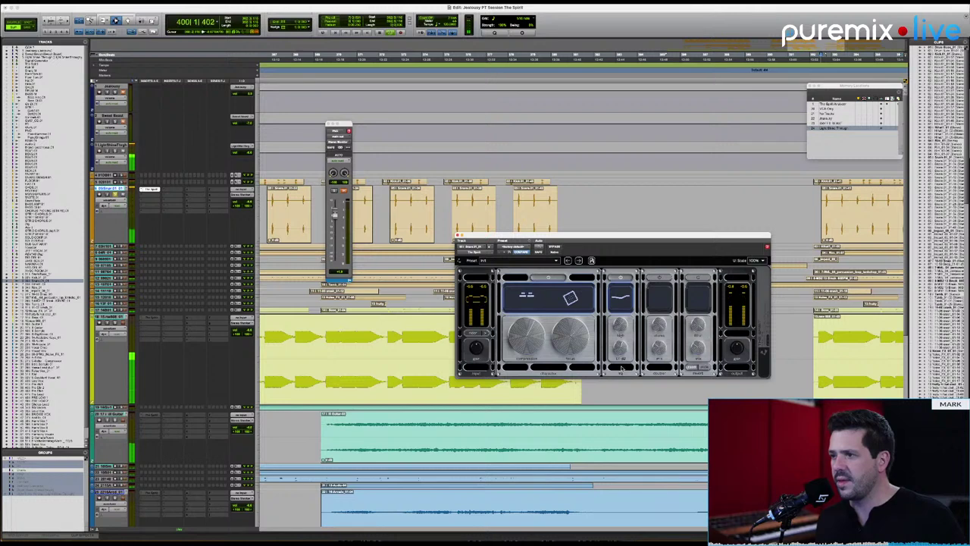
left_click_drag(620, 352, 615, 394)
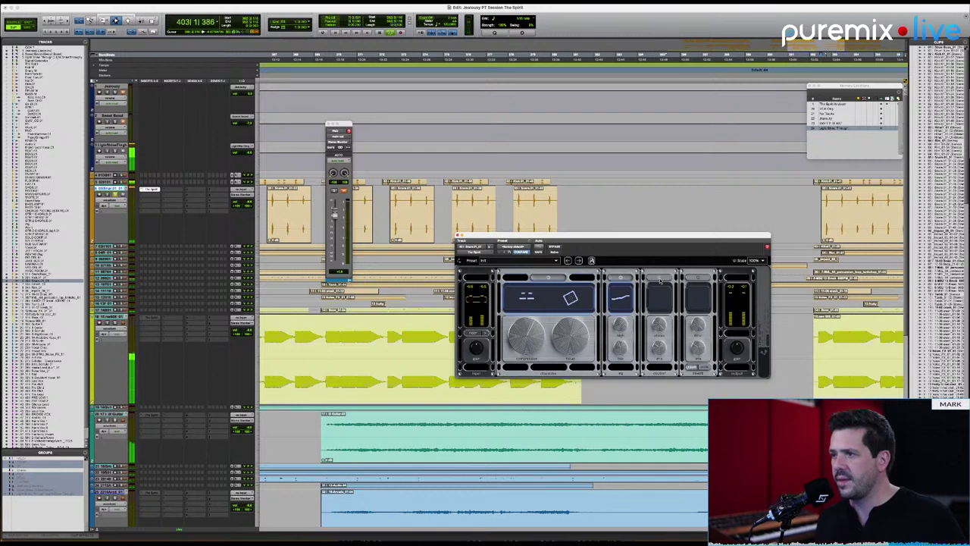
Turn on The Spirit's doubler and reverb sections while the snare plays.
left_click(660, 279)
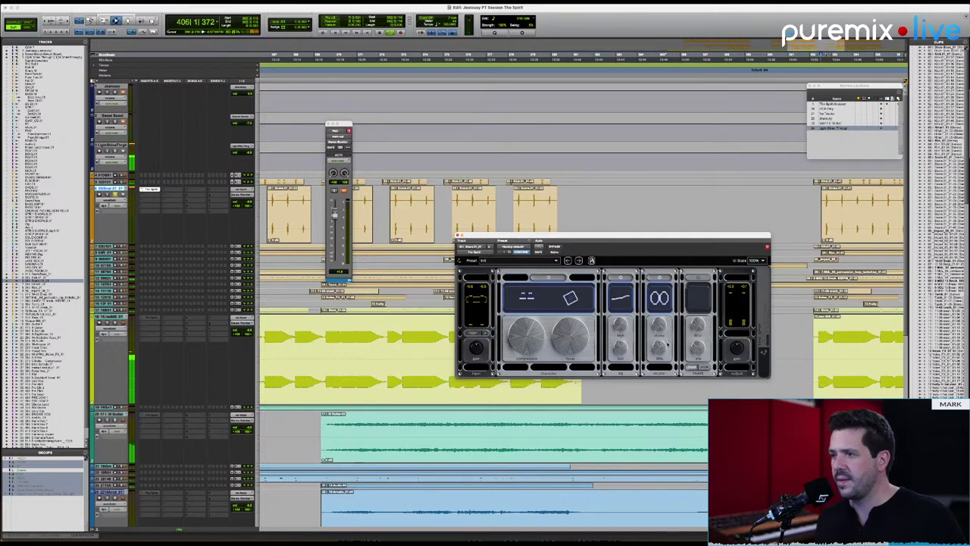
left_click(698, 278)
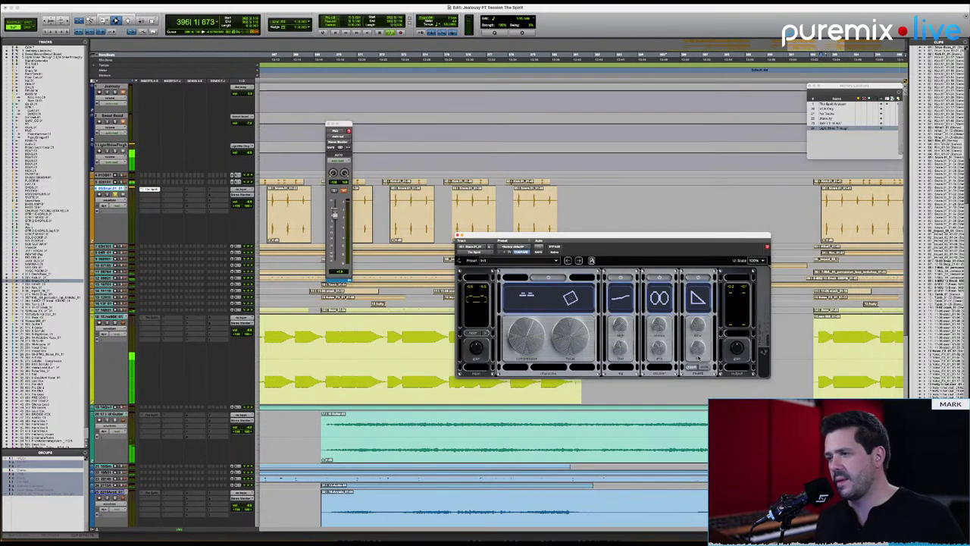
key("space")
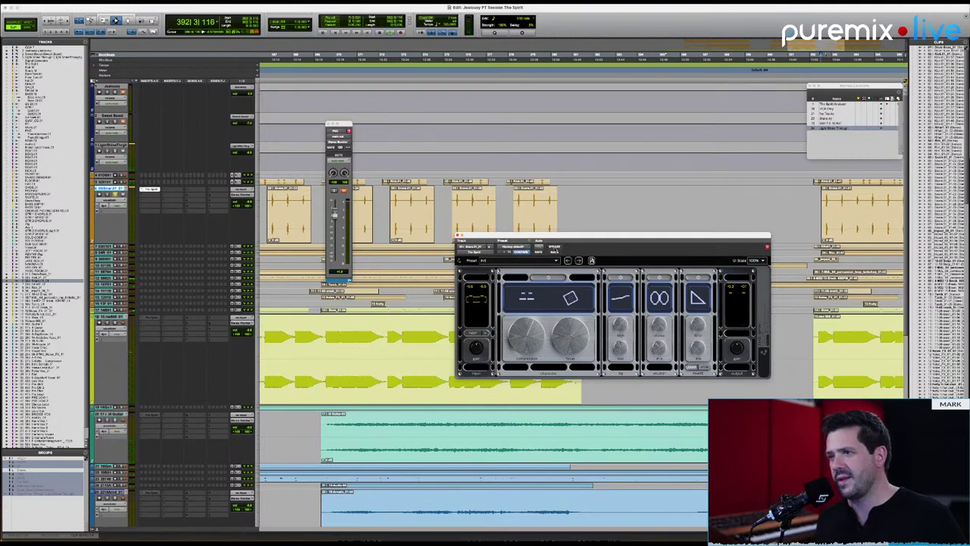
Boost the EQ's low band and compare the snare's playback with The Spirit bypassed and active, leaving it active.
key("space")
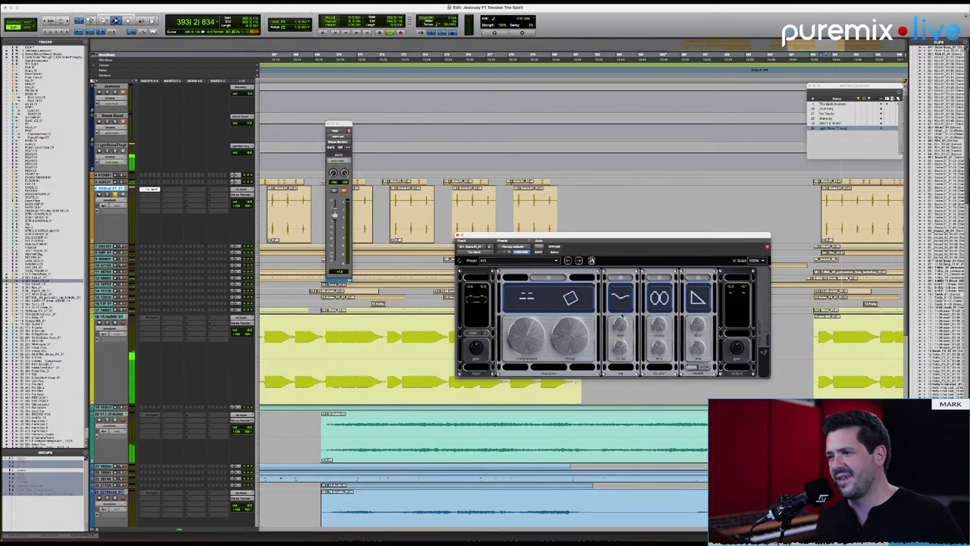
left_click(557, 248)
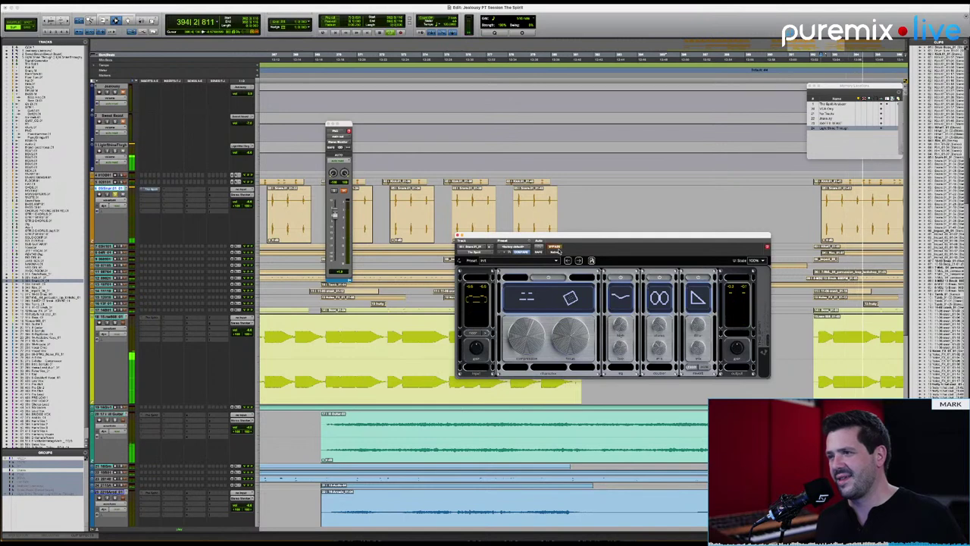
left_click(557, 248)
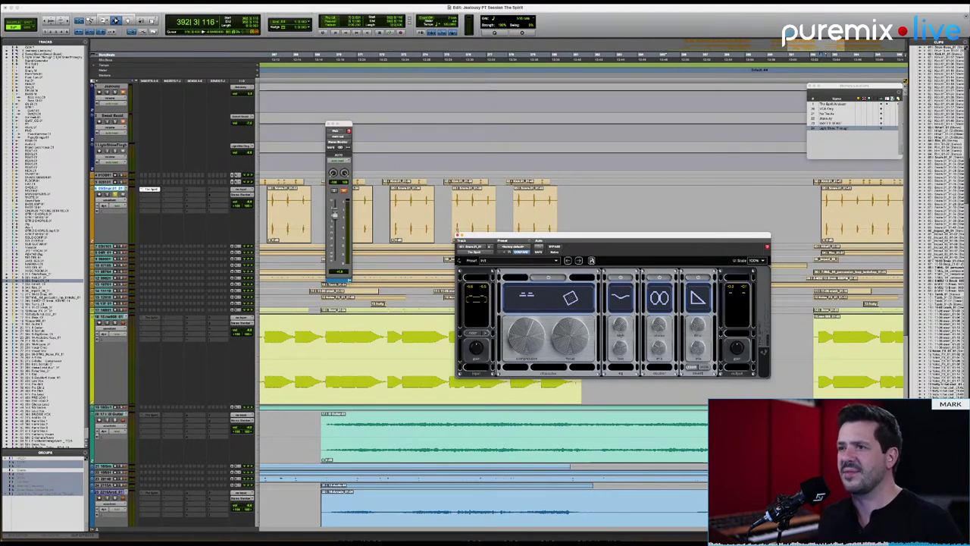
left_click(458, 237)
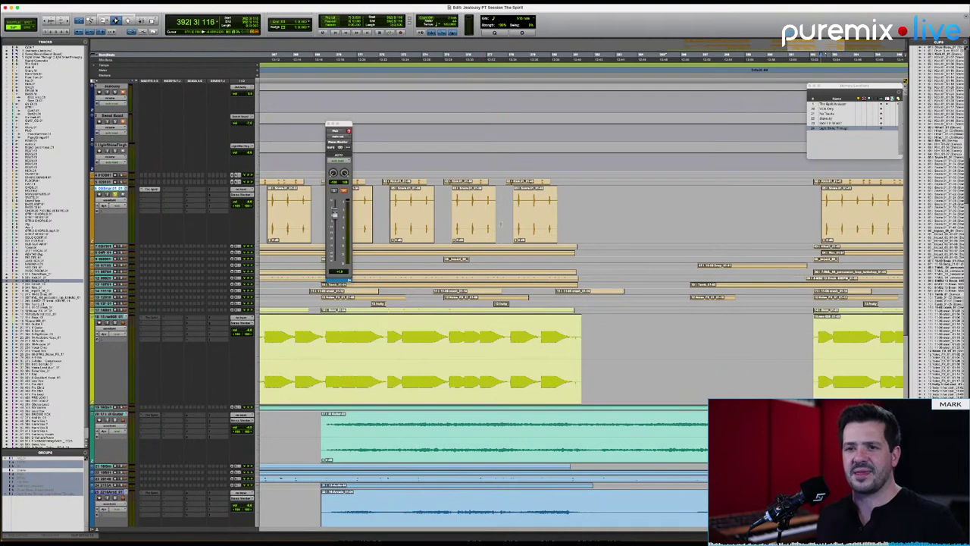
Switch to the web browser and look through The Spirit's product page down to the audio demo and getting-started video.
key("super+Tab")
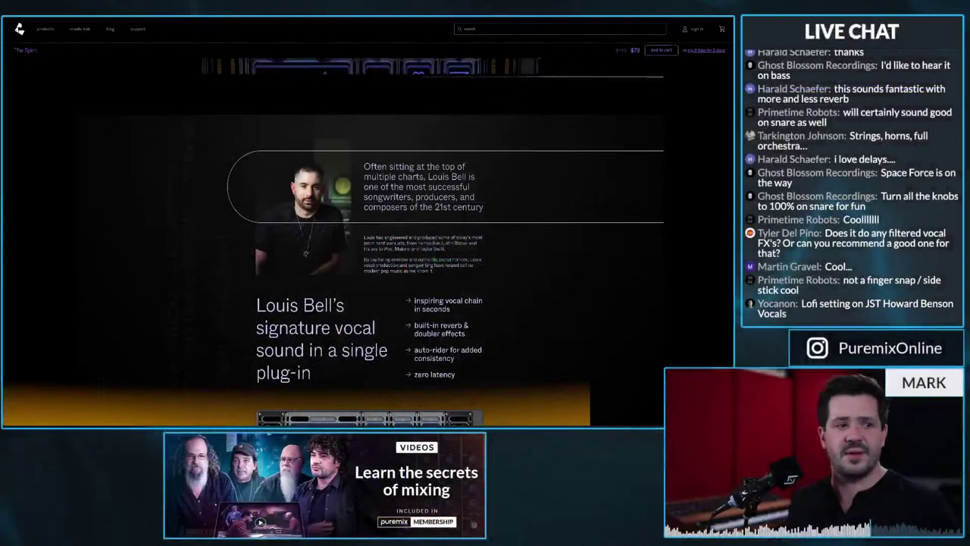
scroll(333, 227, "down", 3)
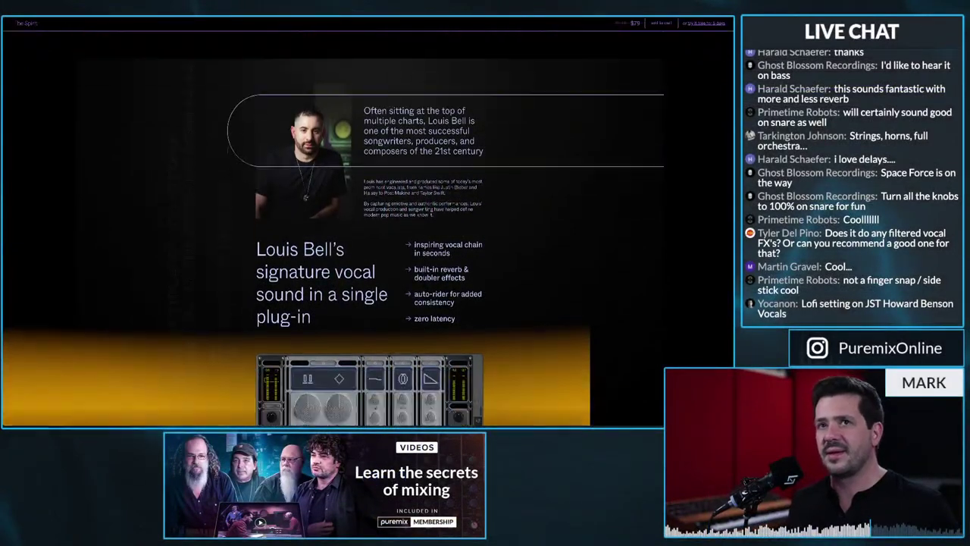
scroll(333, 228, "down", 10)
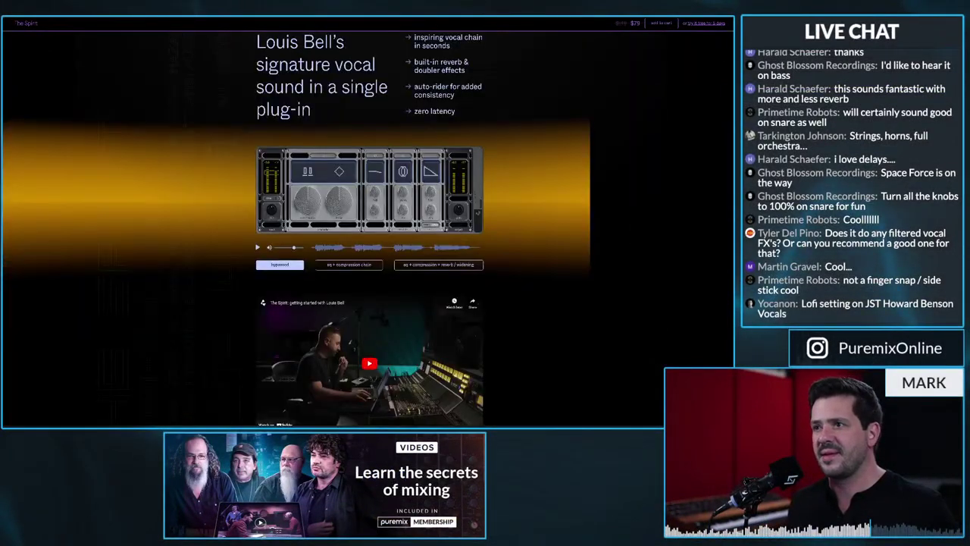
Look through The Spirit's product page down to the zero-latency section and back up to the producer introduction.
scroll(334, 228, "down", 10)
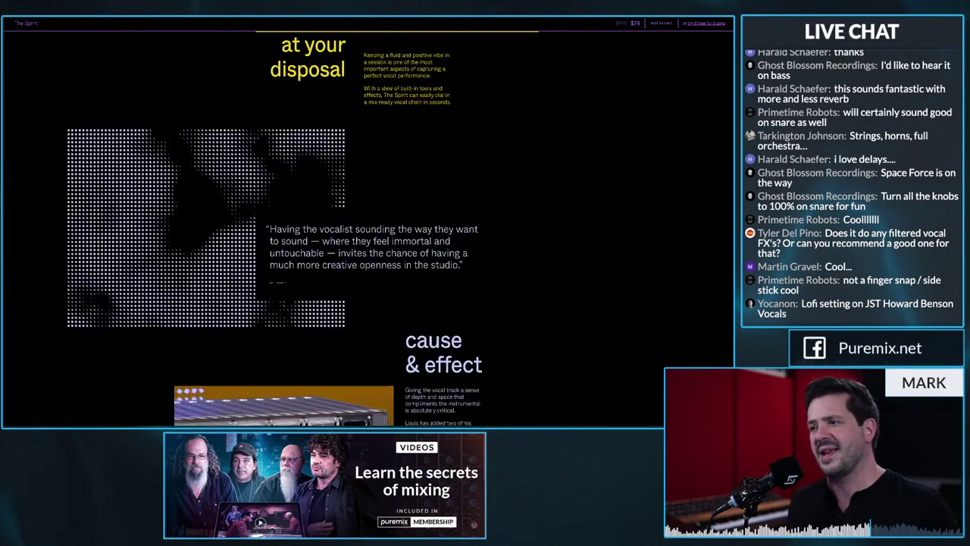
scroll(334, 228, "down", 4)
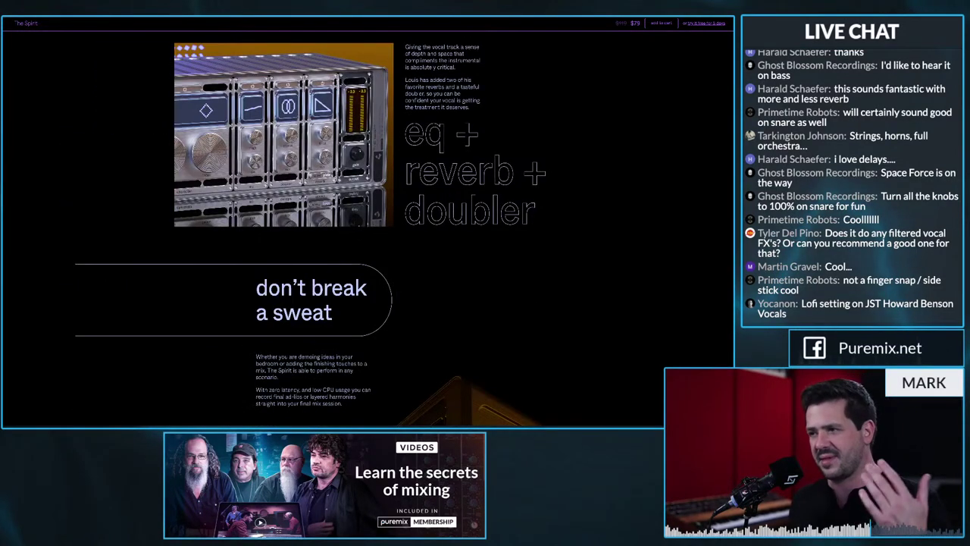
scroll(334, 227, "up", 5)
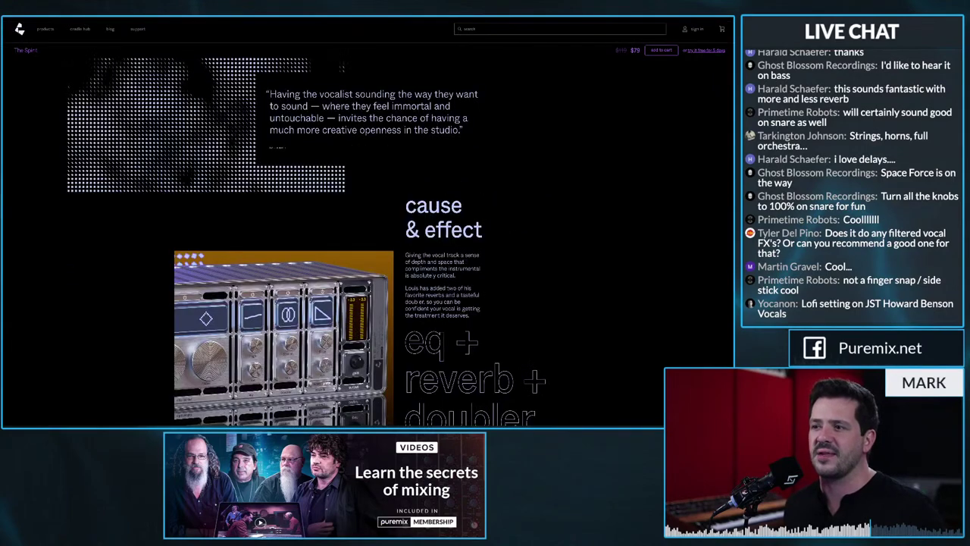
scroll(333, 227, "up", 2)
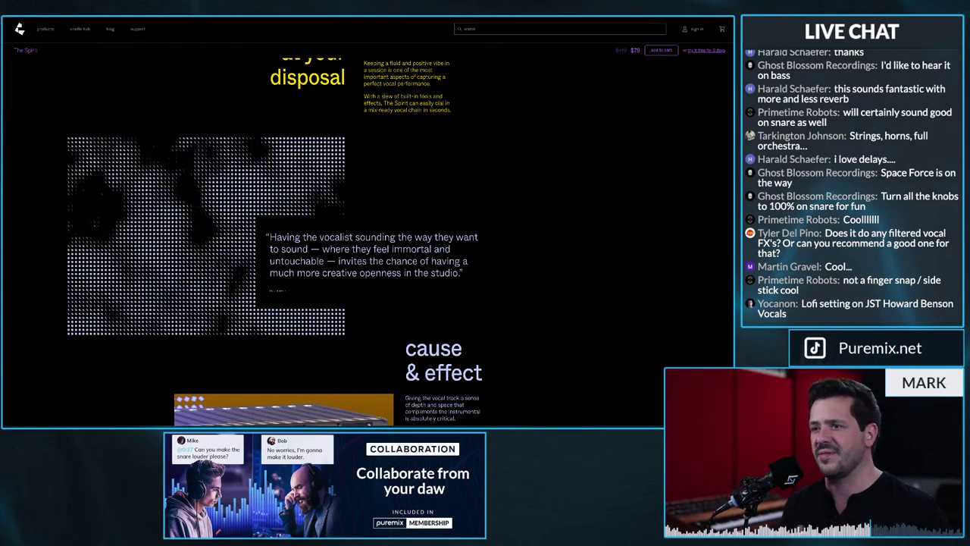
scroll(334, 227, "up", 5)
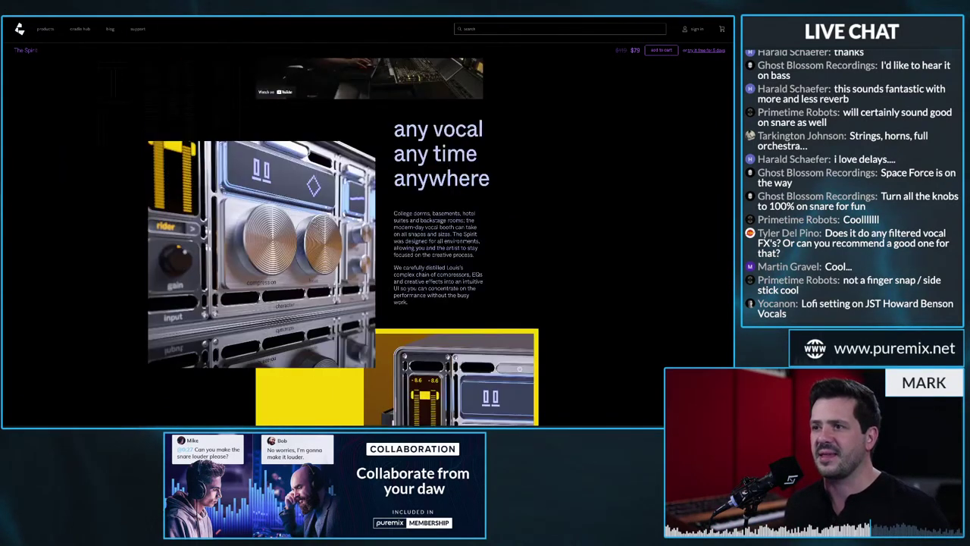
scroll(333, 227, "up", 5)
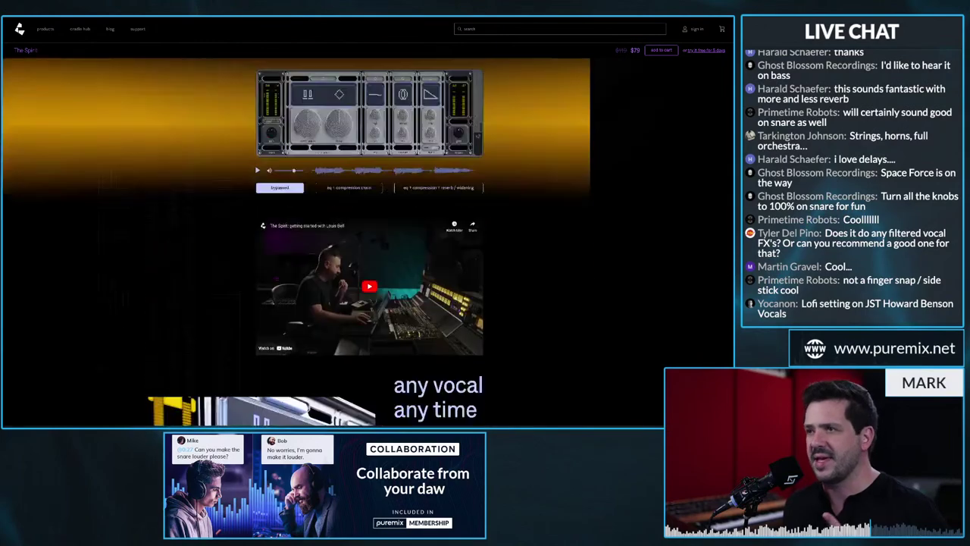
scroll(334, 227, "up", 1)
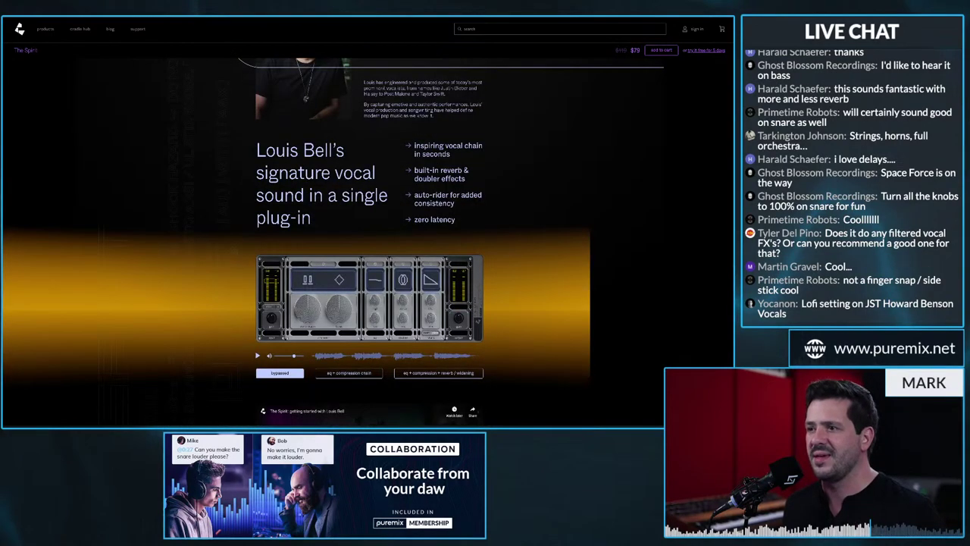
scroll(334, 227, "up", 2)
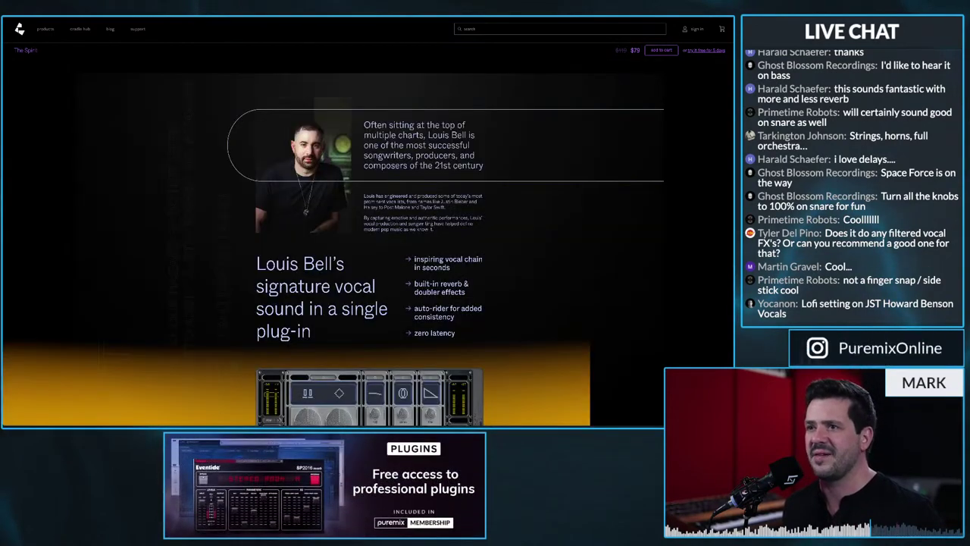
scroll(334, 243, "up", 4)
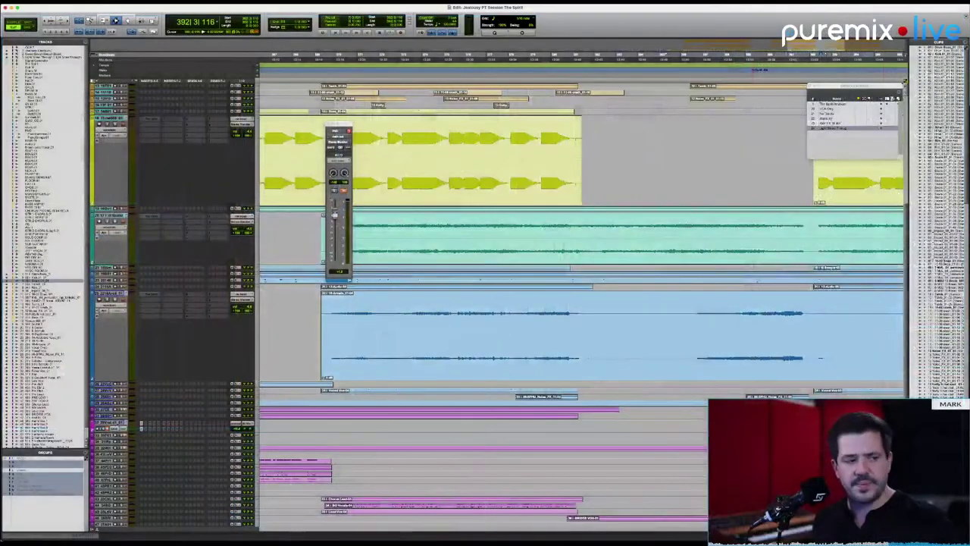
Solo and briefly play the tall blue stereo track below the guitar, and select its passage from about bar 376 to 381.
scroll(583, 303, "down", 5)
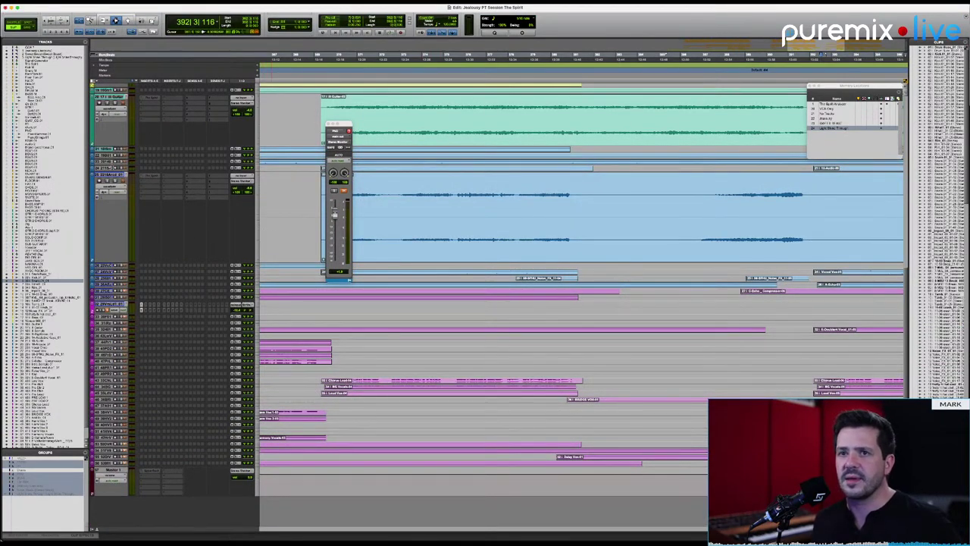
left_click(41, 344)
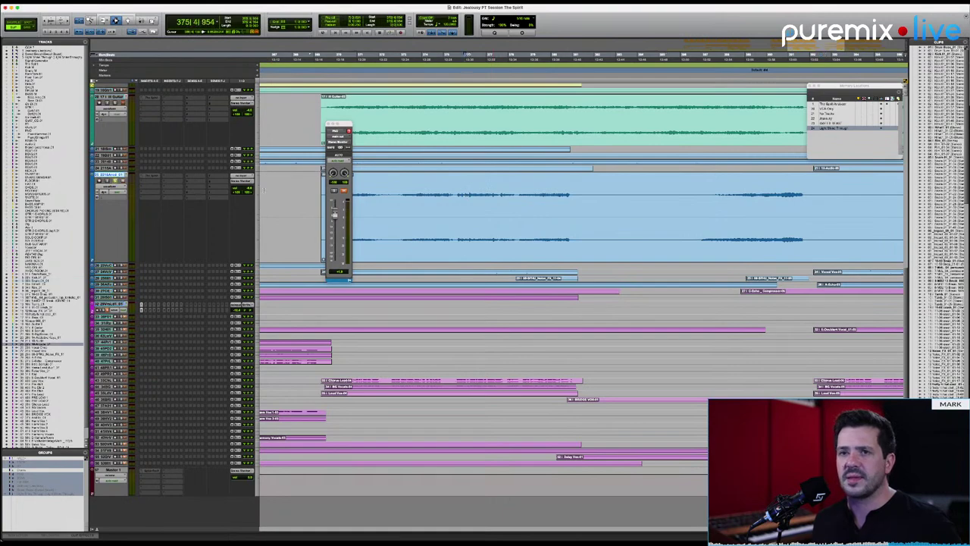
key("space")
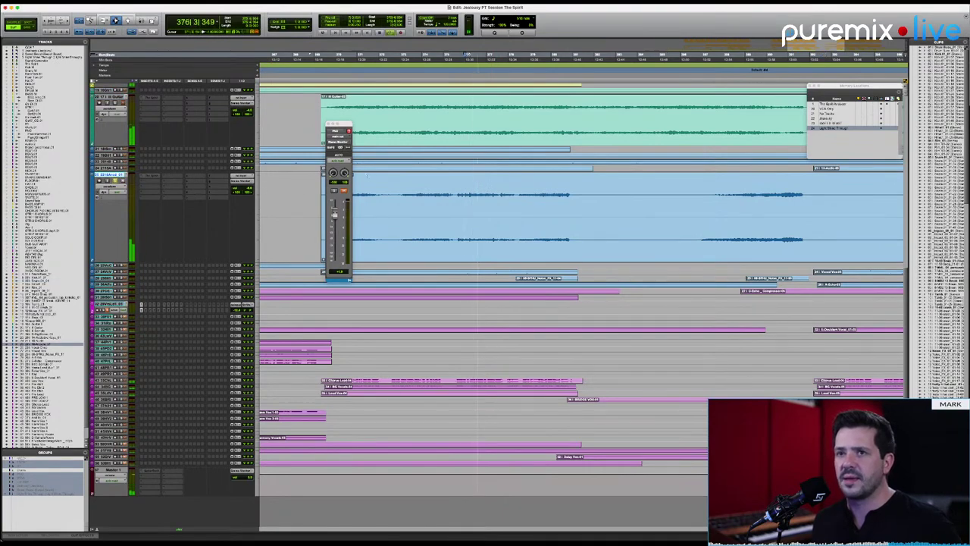
key("space")
scroll(180, 187, "up", 10)
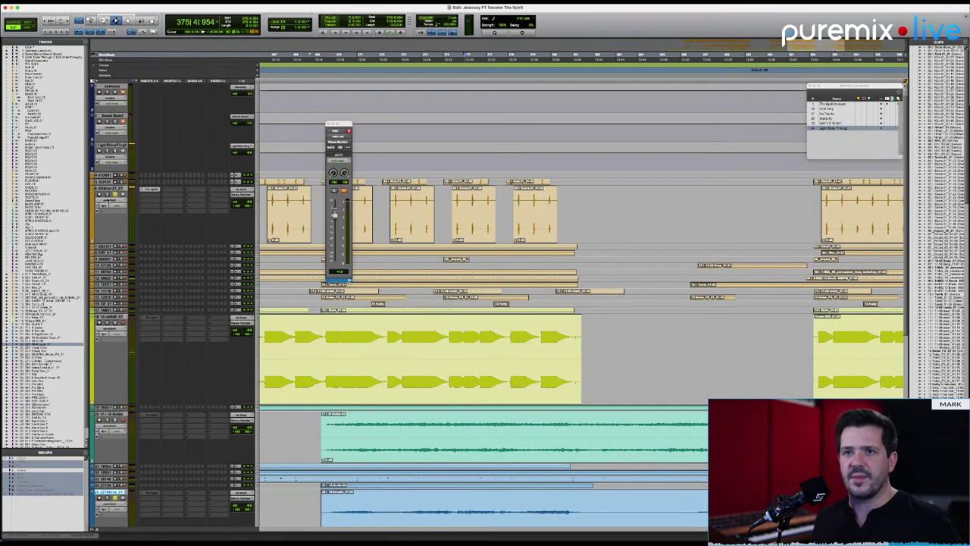
scroll(180, 187, "down", 10)
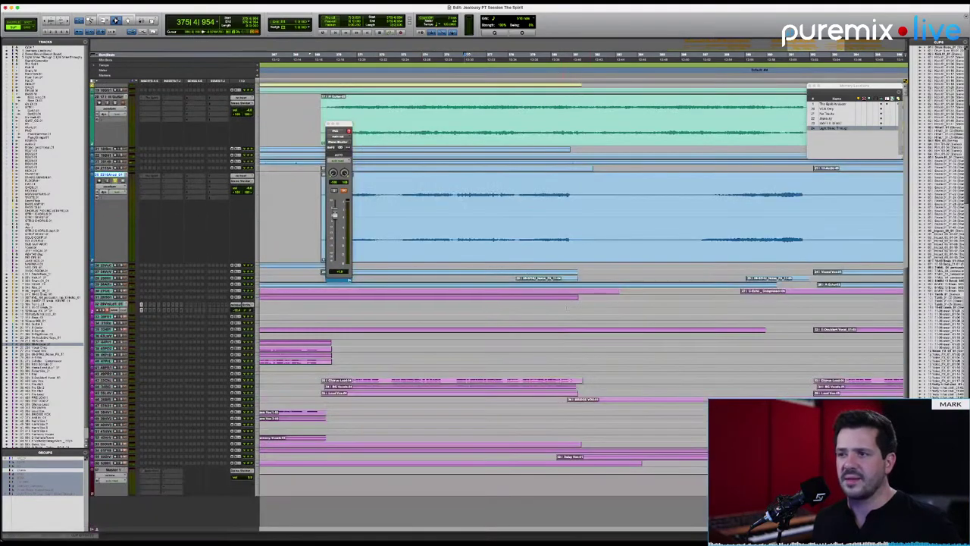
left_click_drag(458, 206, 579, 222)
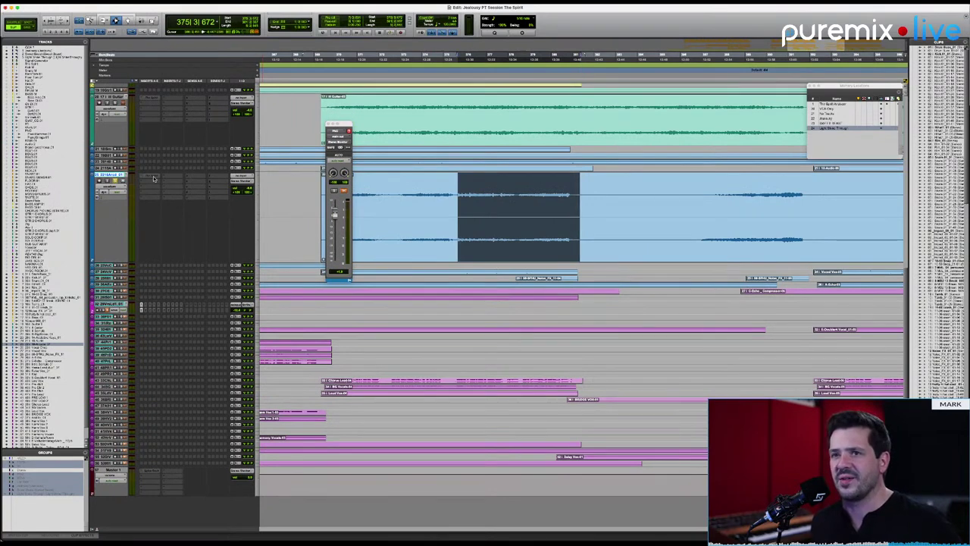
Activate and open The Spirit on the blue track, set its UI scale to 150% and position its window below the clip.
left_click(153, 179)
left_click(296, 184)
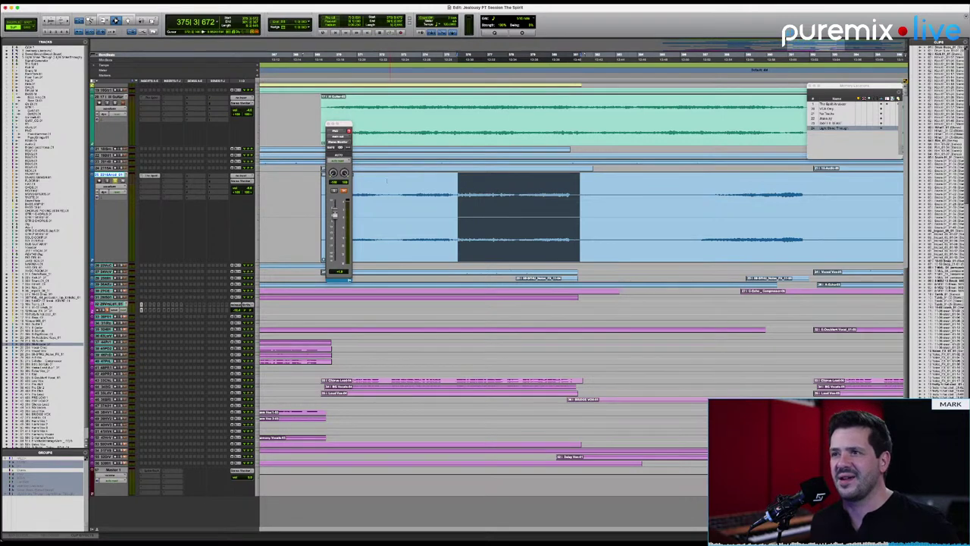
left_click(150, 177)
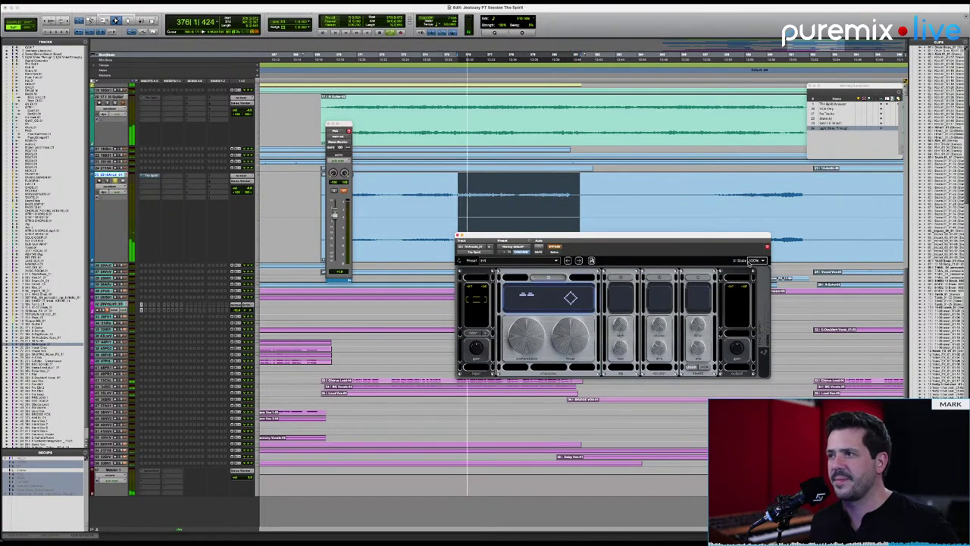
left_click(755, 260)
left_click(753, 304)
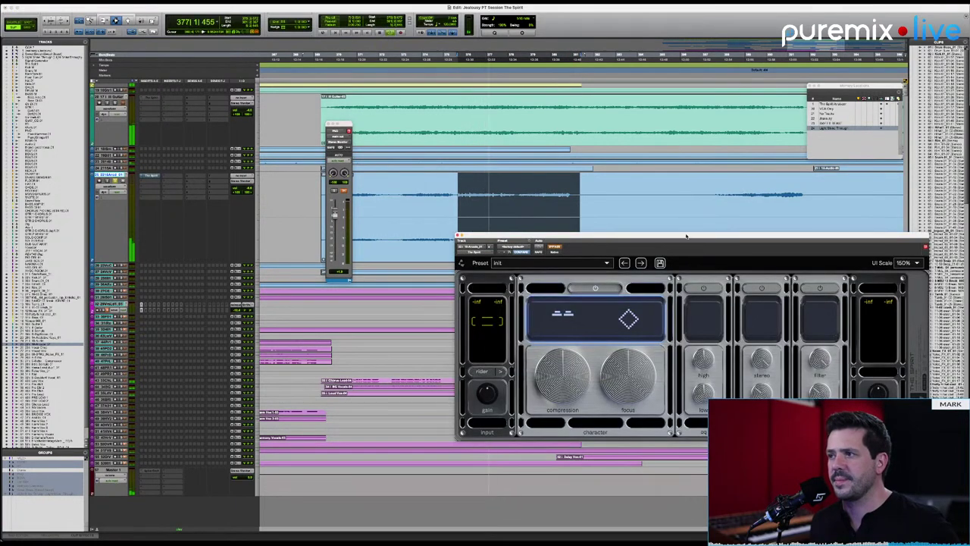
left_click_drag(681, 235, 579, 282)
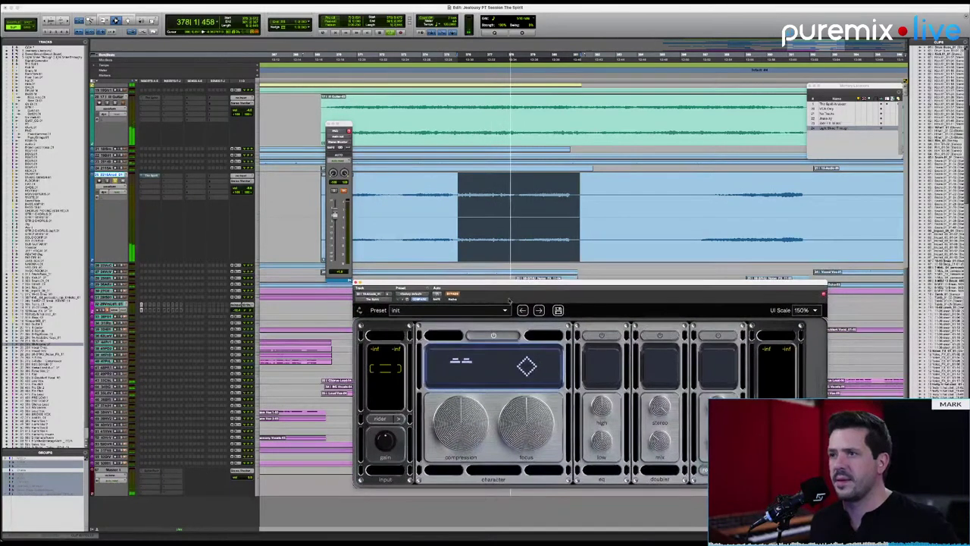
Take The Spirit out of bypass and adjust the character section's compression while the selected passage plays.
key("space")
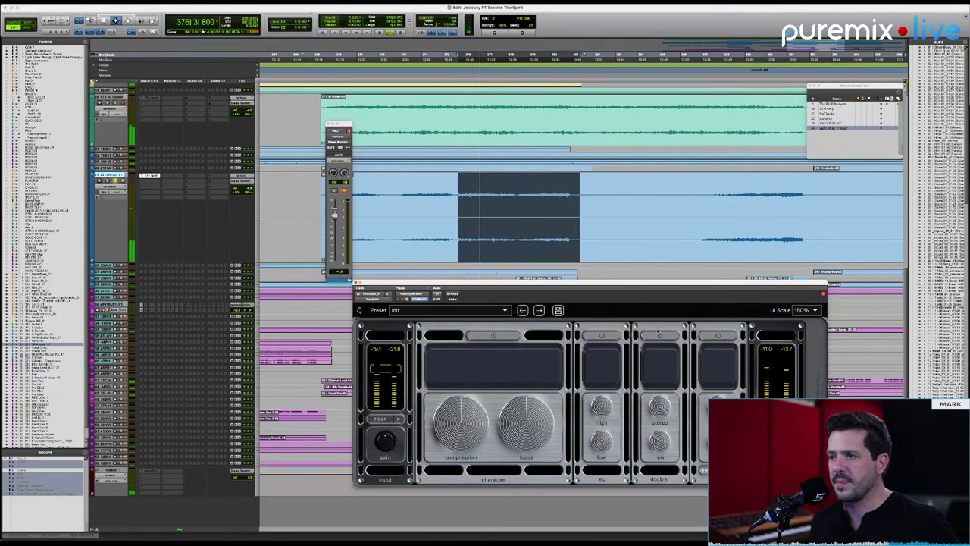
mouse_move(464, 412)
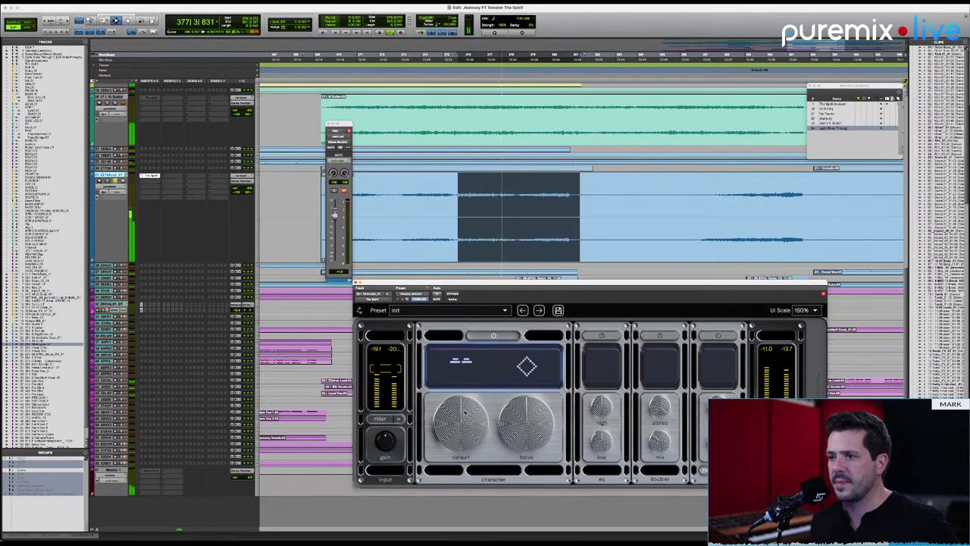
left_click_drag(461, 438, 474, 427)
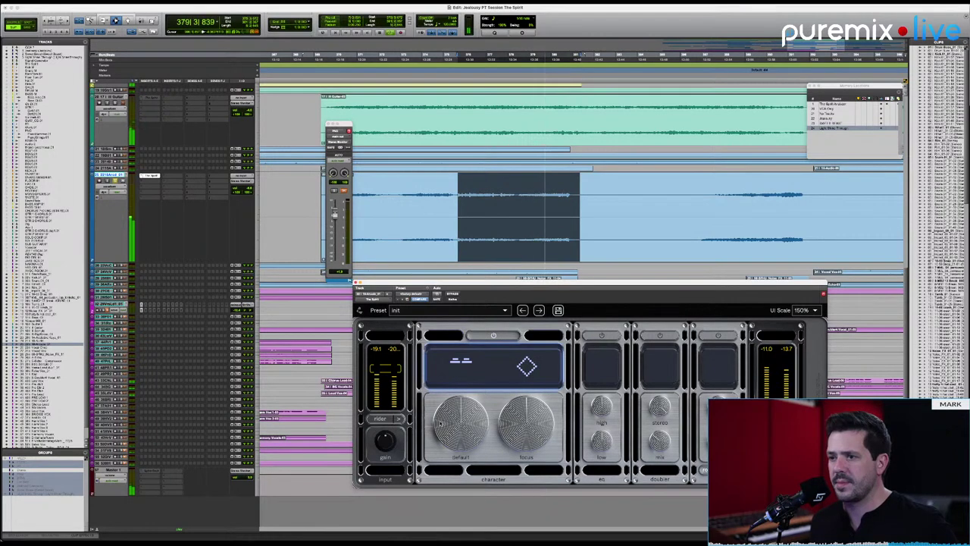
Replay the selected passage and compare it with The Spirit bypassed and active, leaving it active.
key("space")
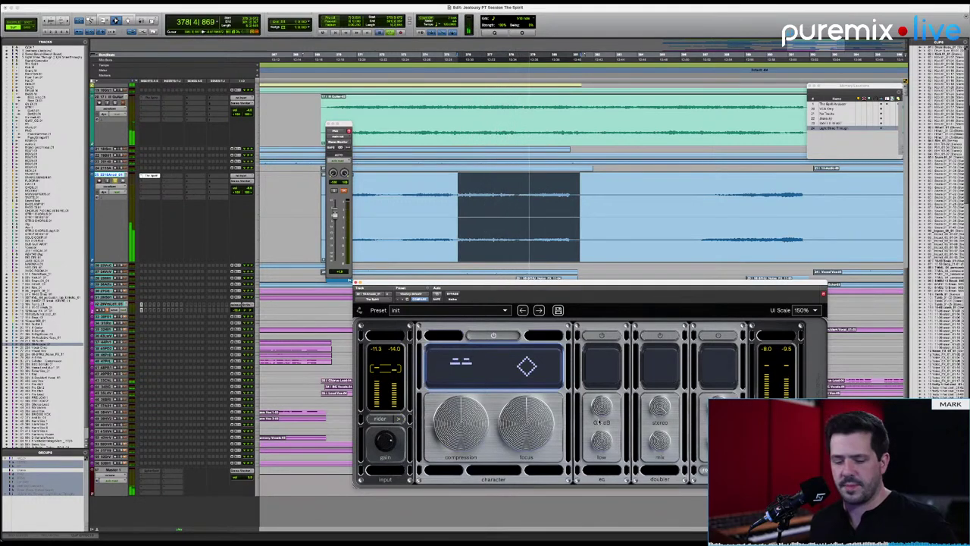
key("space")
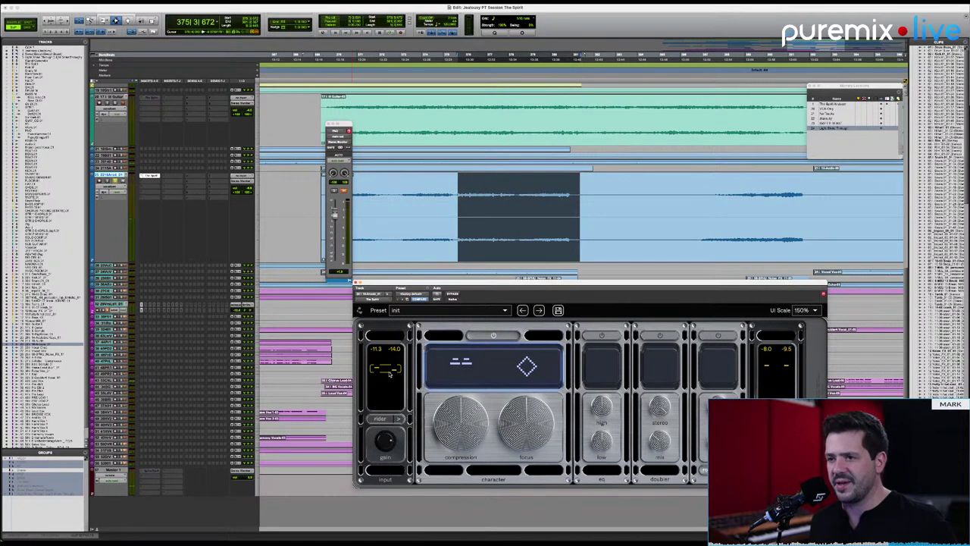
key("space")
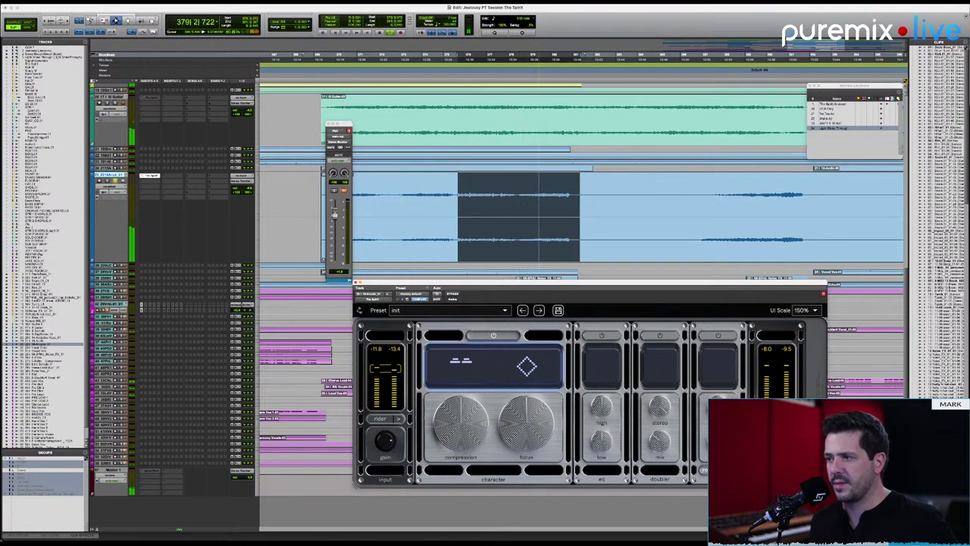
left_click(452, 294)
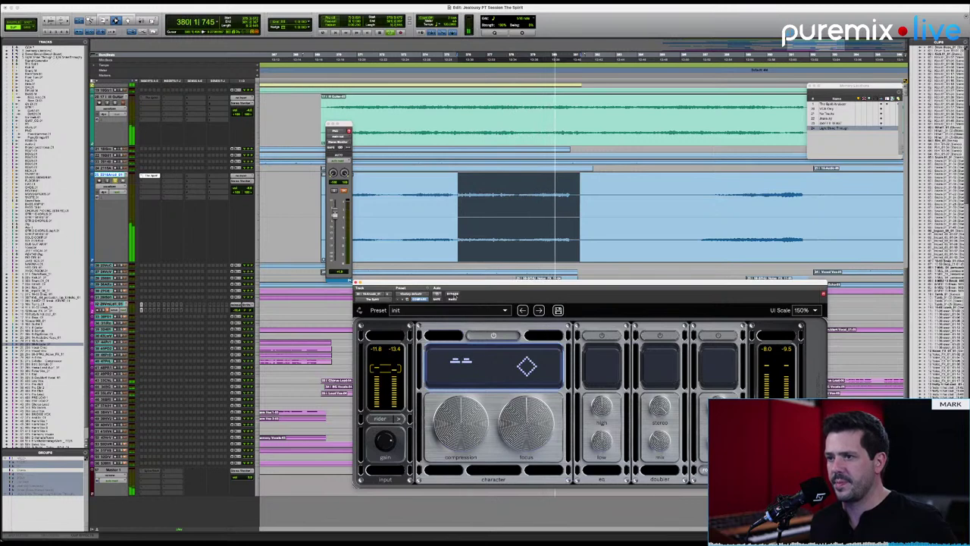
left_click(453, 294)
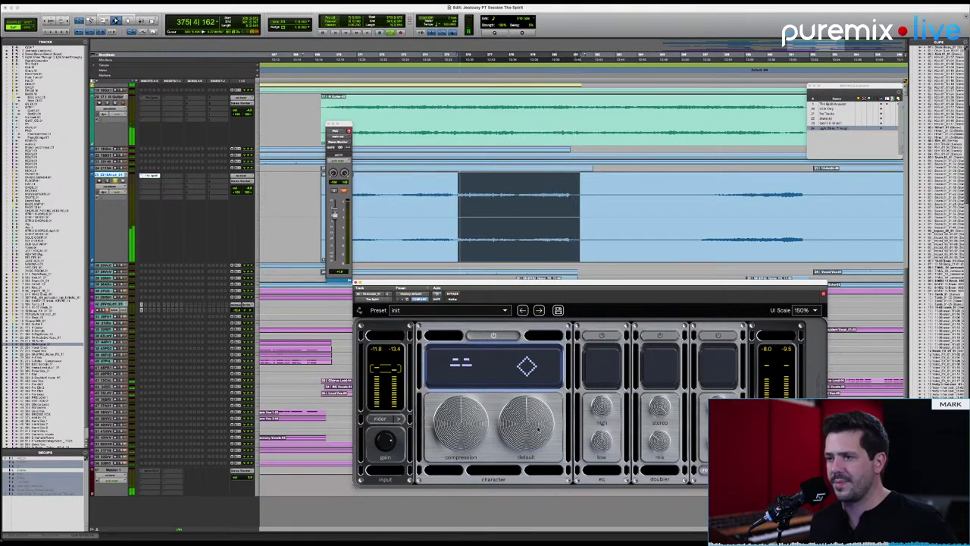
Turn the character focus down, turn on the EQ with its low band boosted, and set the high band to about -0.6 dB.
left_click_drag(538, 429, 532, 502)
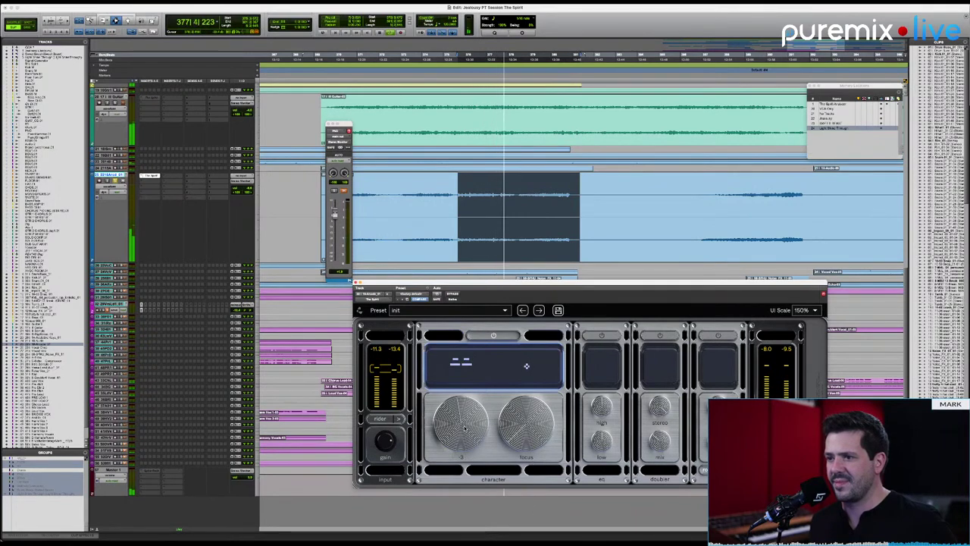
left_click(602, 335)
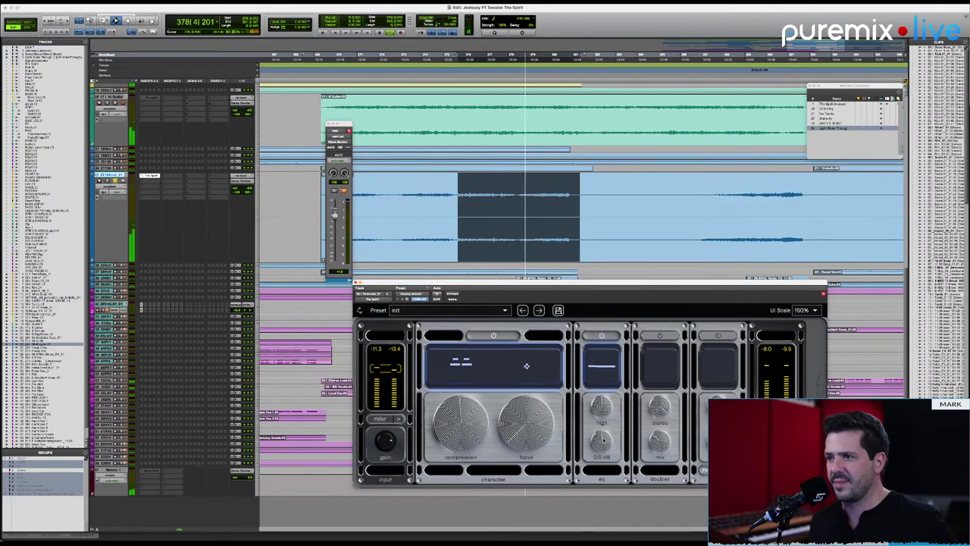
scroll(611, 392, "up", 5)
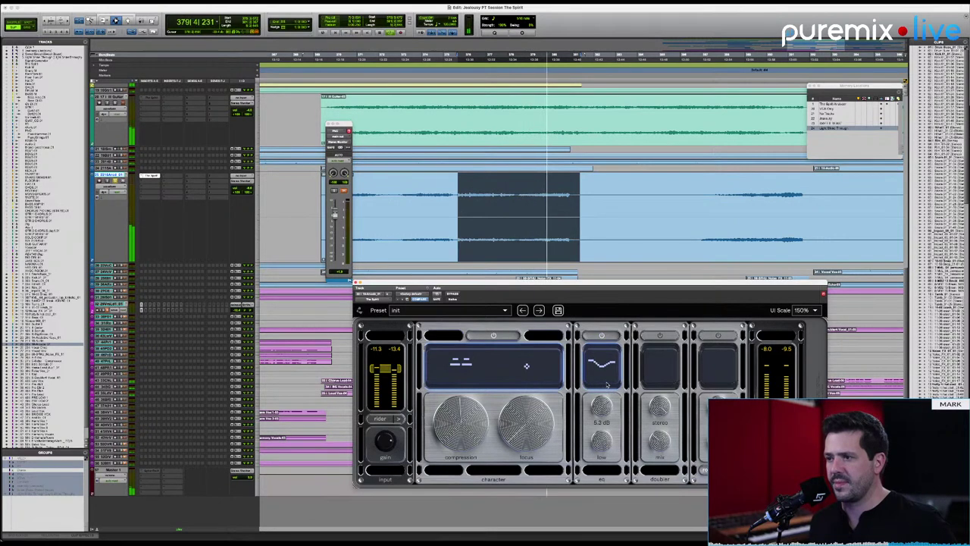
scroll(607, 391, "down", 5)
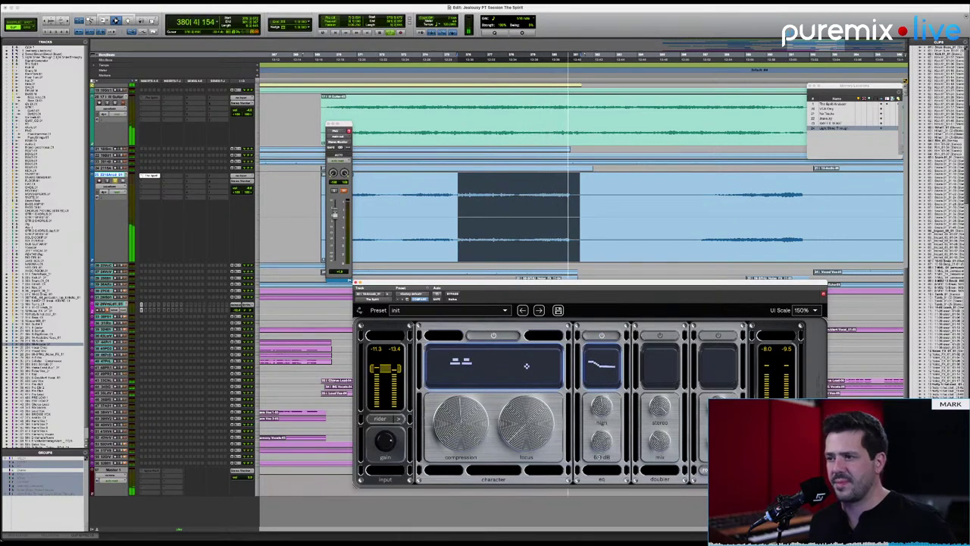
mouse_move(604, 447)
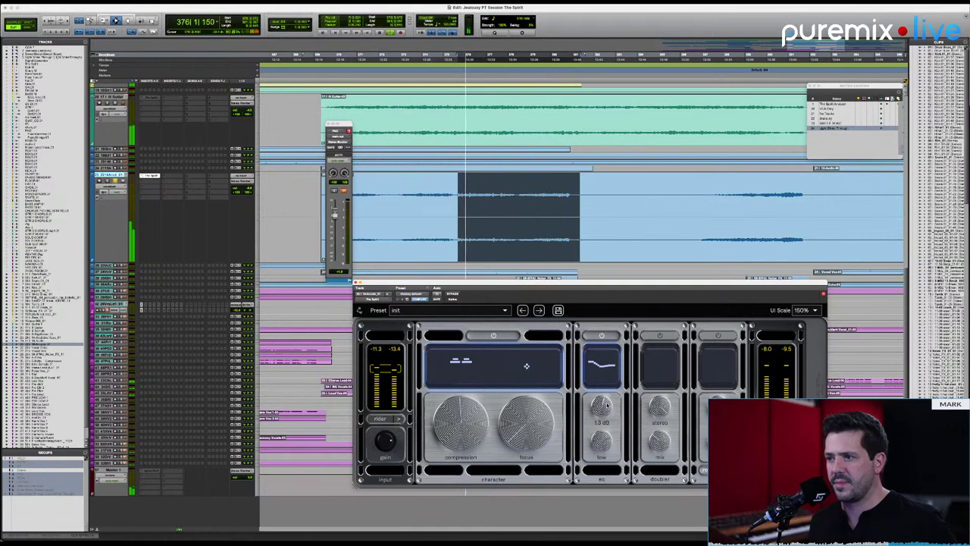
mouse_move(601, 409)
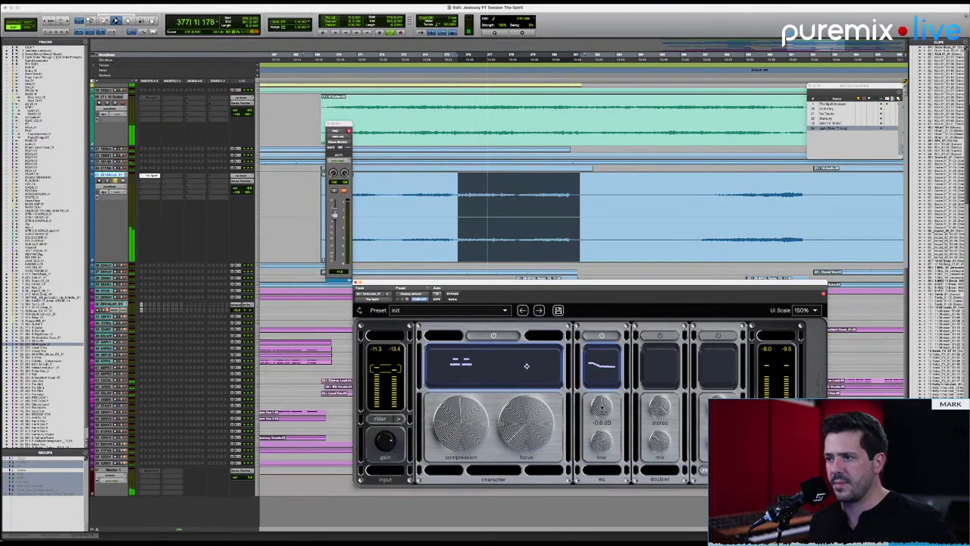
Turn on the doubler section and set its mix to about 19% while the passage plays.
left_click(659, 335)
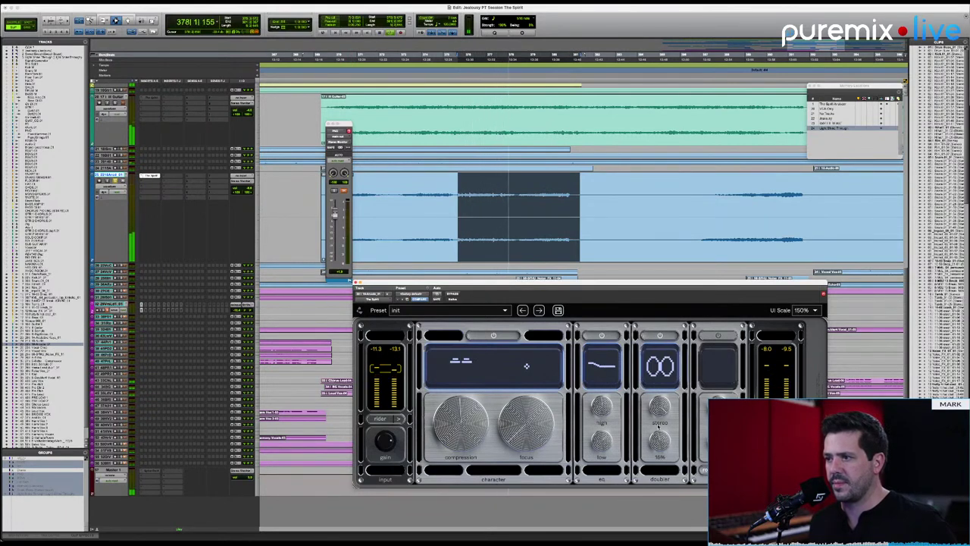
mouse_move(666, 442)
left_click_drag(666, 442, 655, 501)
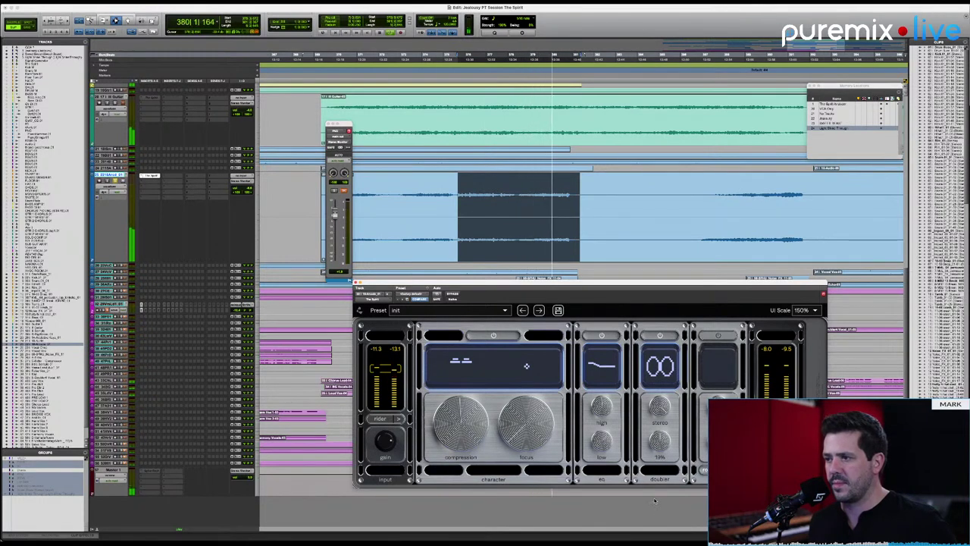
Compare the replayed passage with the doubler section off and on, leaving it on.
left_click(661, 335)
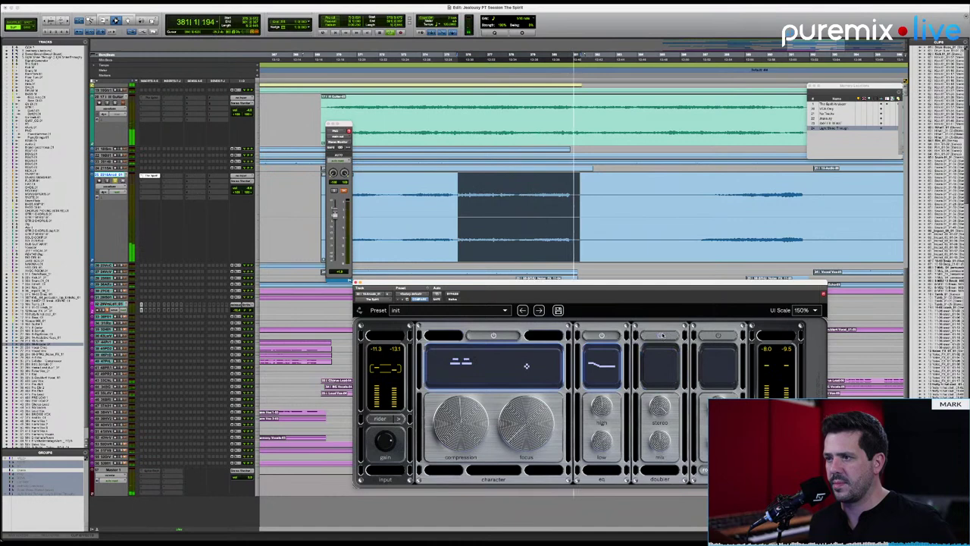
key("space")
left_click(664, 334)
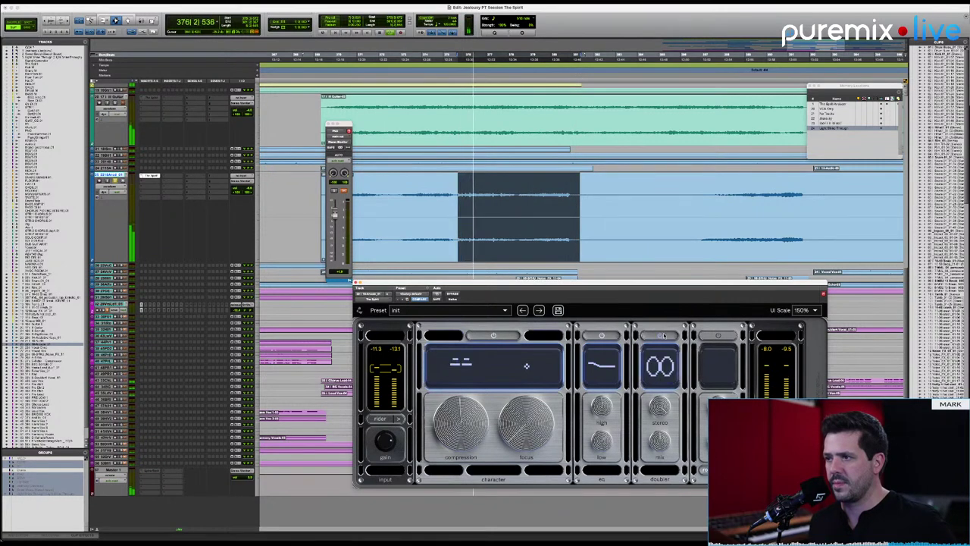
Turn on the reverb section and compare the replayed passage with The Spirit bypassed and active, leaving it active.
left_click(718, 335)
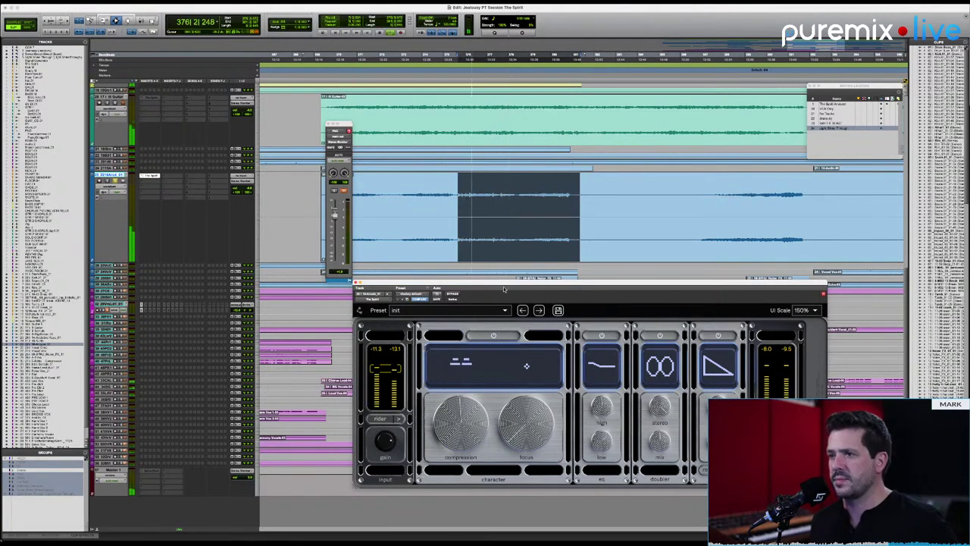
left_click(453, 295)
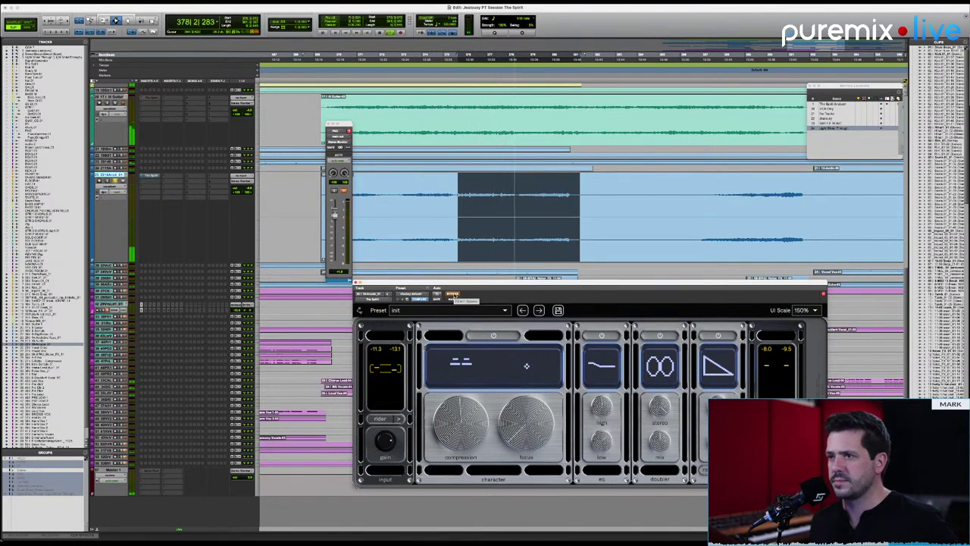
key("space")
key("space")
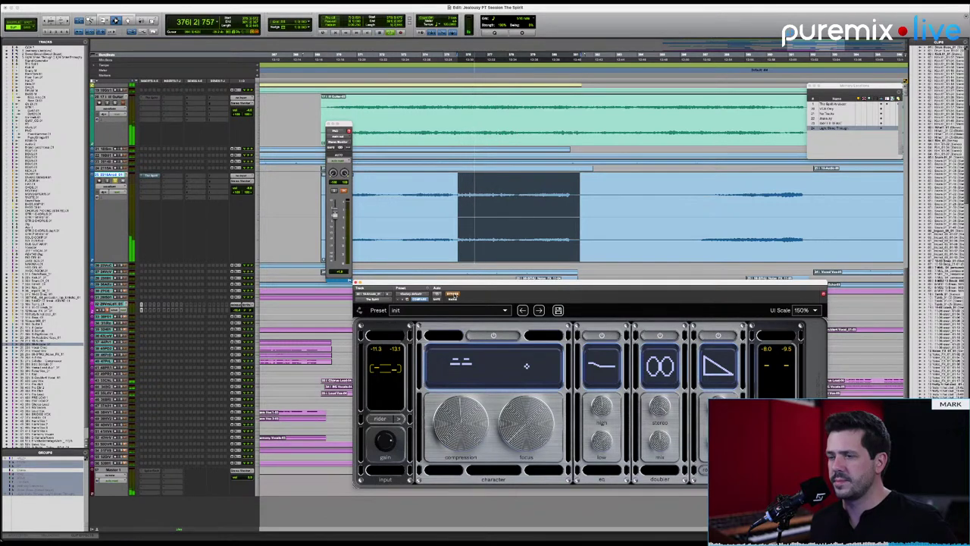
key("space")
key("space")
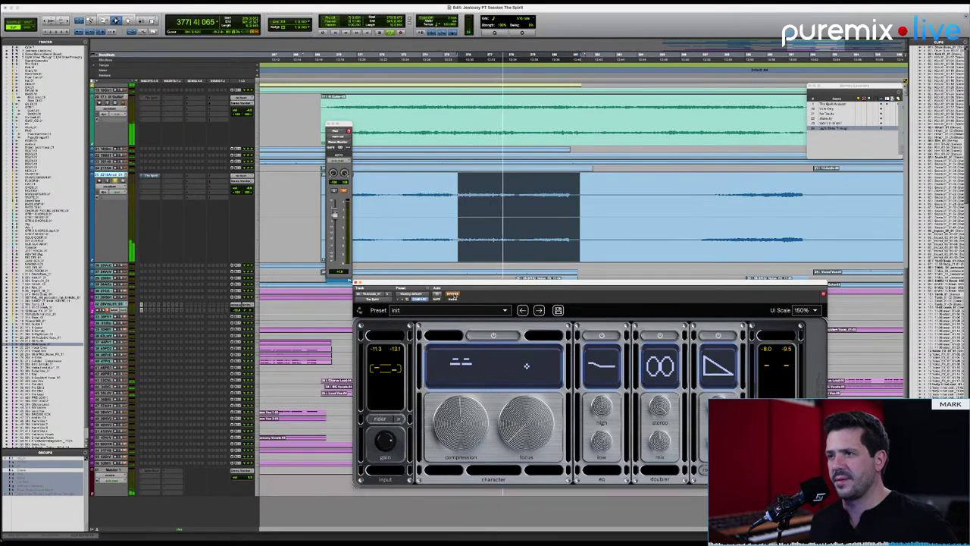
key("space")
key("space")
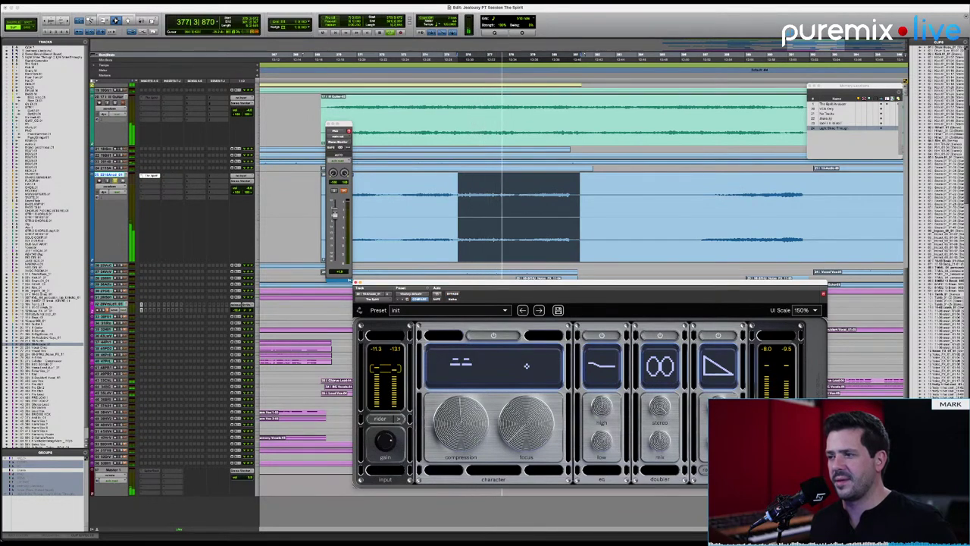
Lower the EQ section's high band slightly further while the passage plays.
mouse_move(611, 413)
left_click_drag(611, 413, 611, 426)
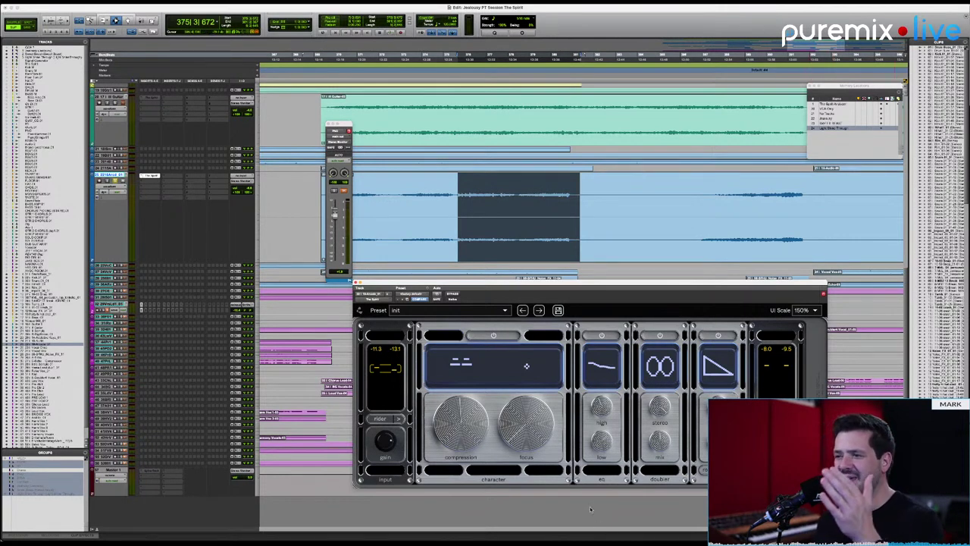
mouse_move(602, 438)
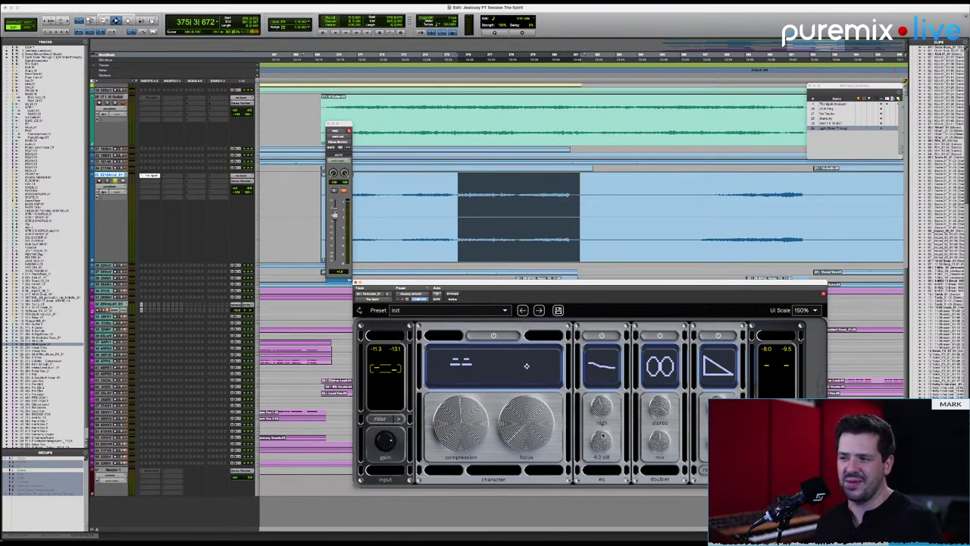